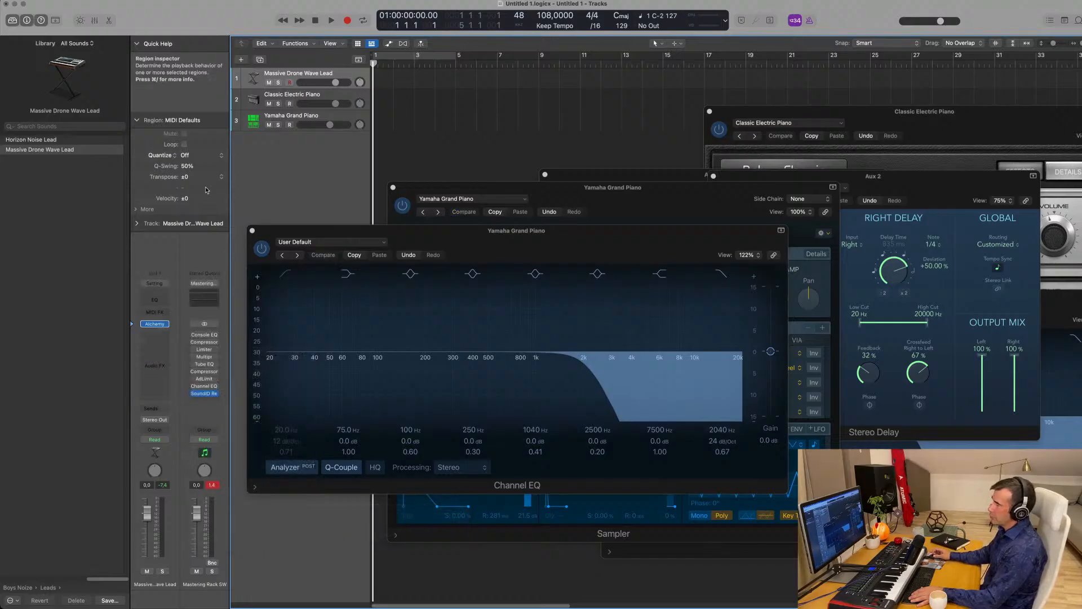
# - Load the Audio-Technica ATH-M70X profile in SoundID Reference and disable Safe Headroom
pyautogui.click(204, 394)
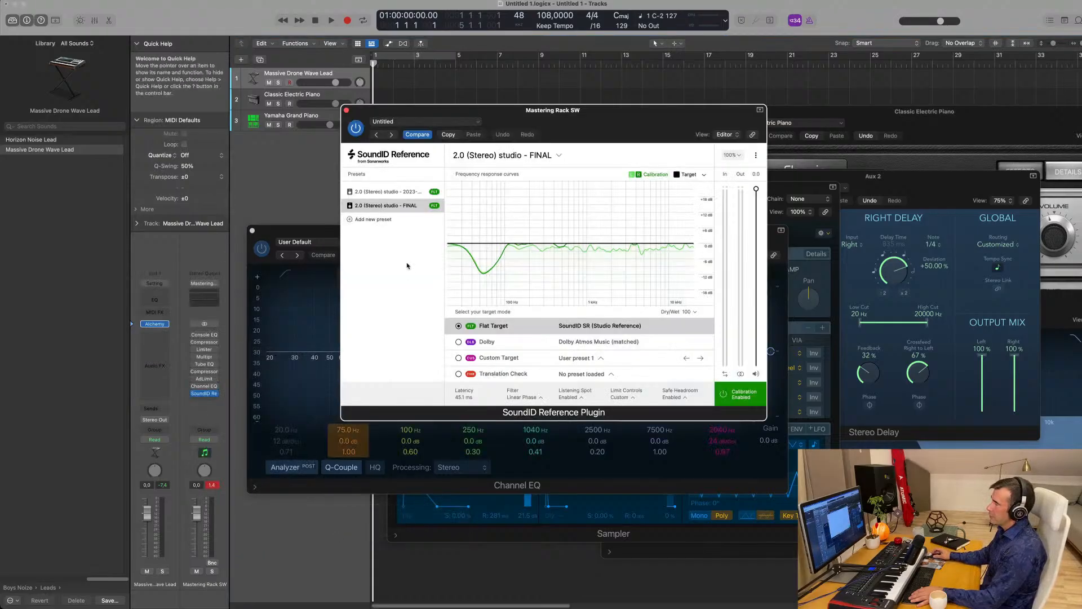
pyautogui.click(545, 151)
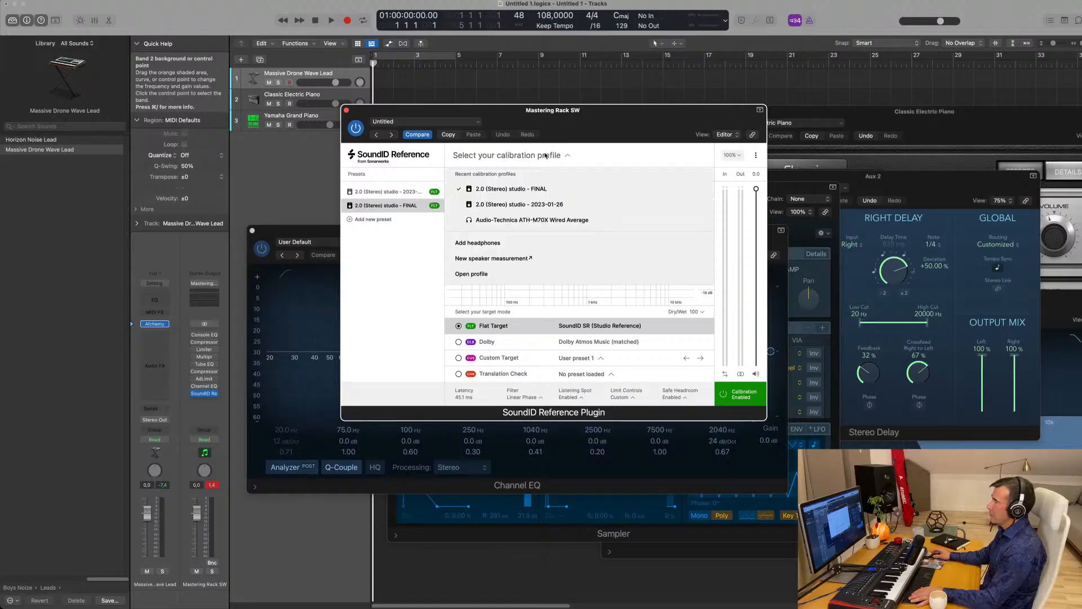
pyautogui.click(524, 221)
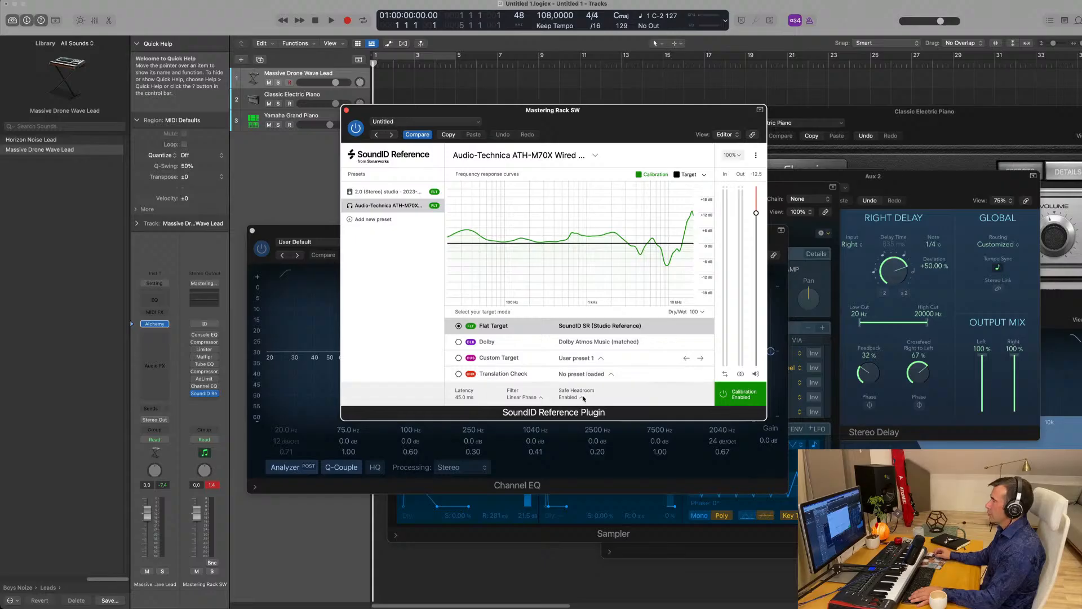
pyautogui.click(570, 397)
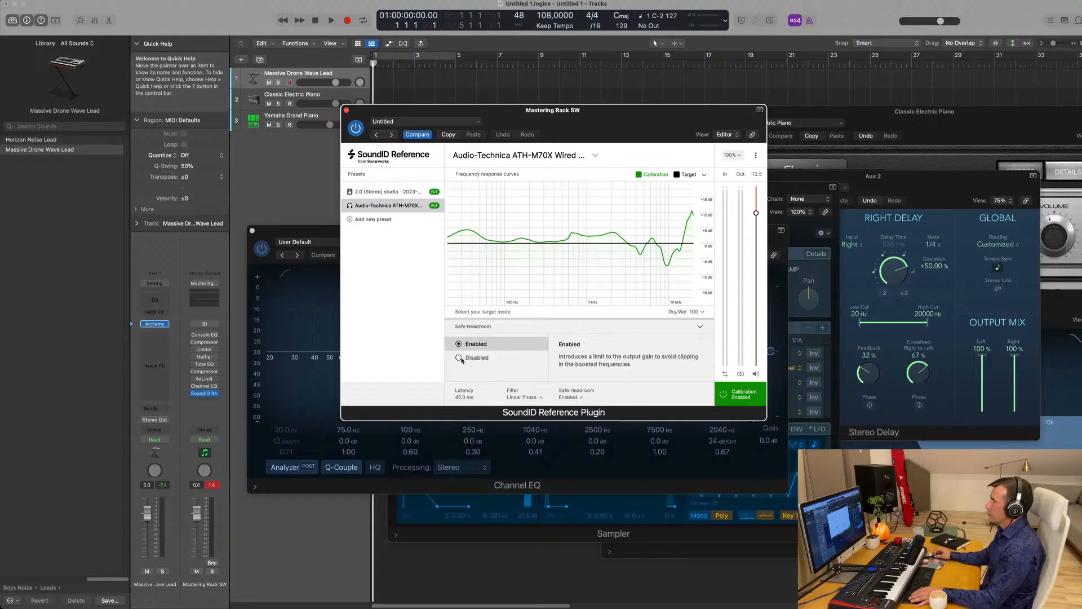
pyautogui.click(459, 358)
# - Raise the SoundID output to 0 dB, close the plugin and move the Channel EQ window aside
pyautogui.moveTo(758, 207); pyautogui.dragTo(773, 138)
pyautogui.moveTo(576, 111); pyautogui.dragTo(669, 106)
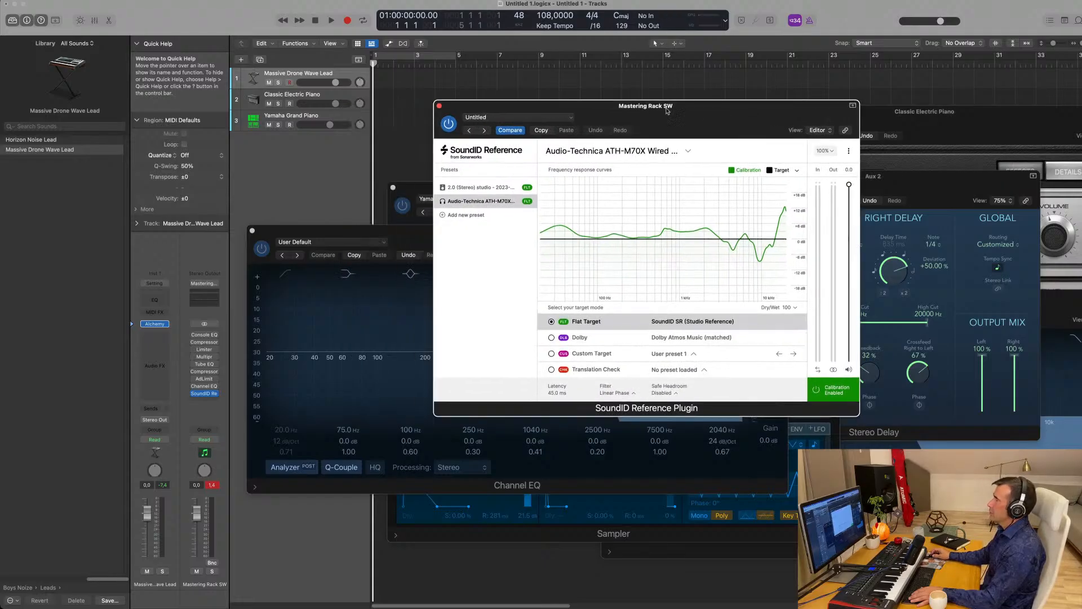
pyautogui.click(439, 106)
pyautogui.moveTo(483, 245); pyautogui.dragTo(558, 237)
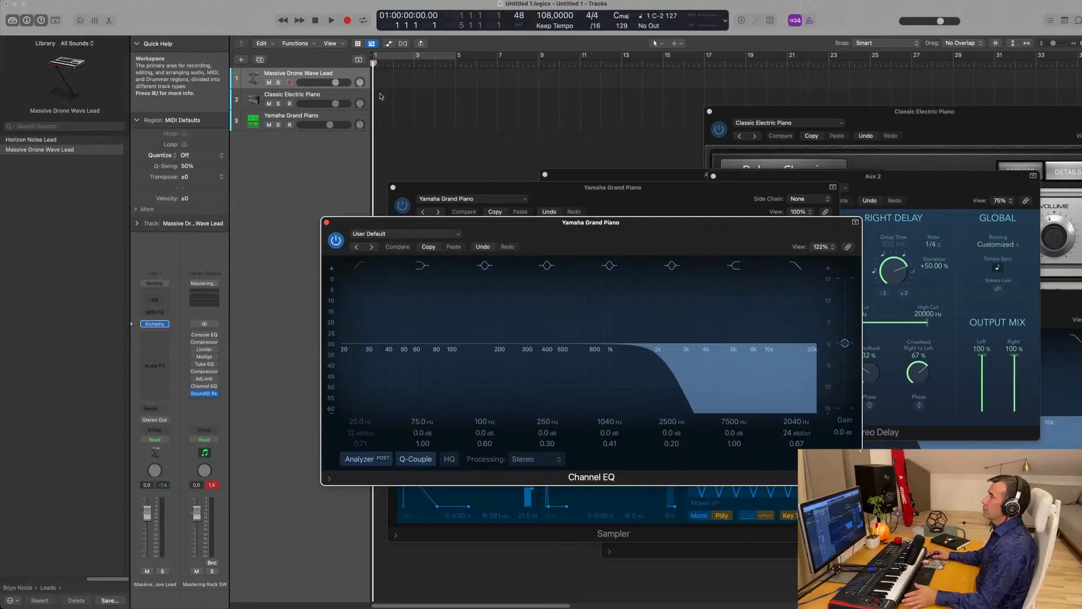
# - Arm Classic Electric Piano, cycle bars 1 to 9, and record an eight-bar piano part
pyautogui.click(349, 97)
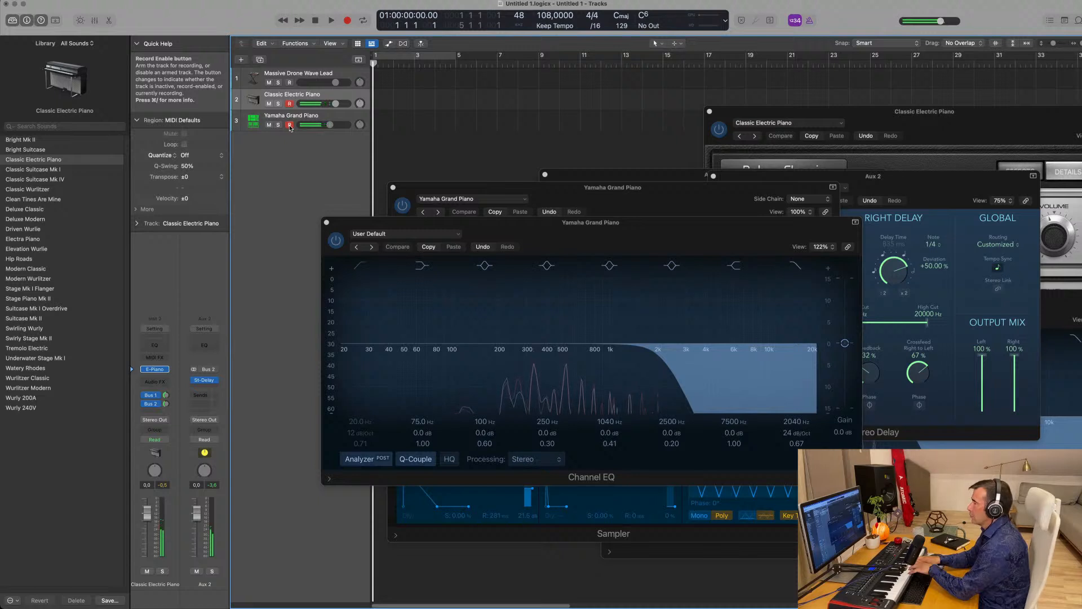
pyautogui.press('space')
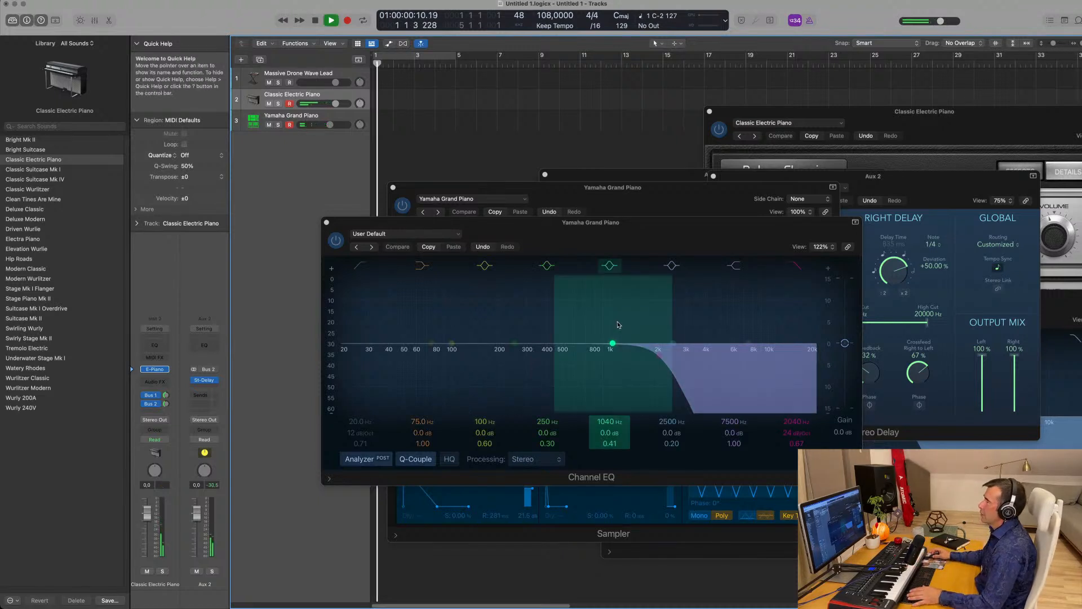
pyautogui.click(439, 54)
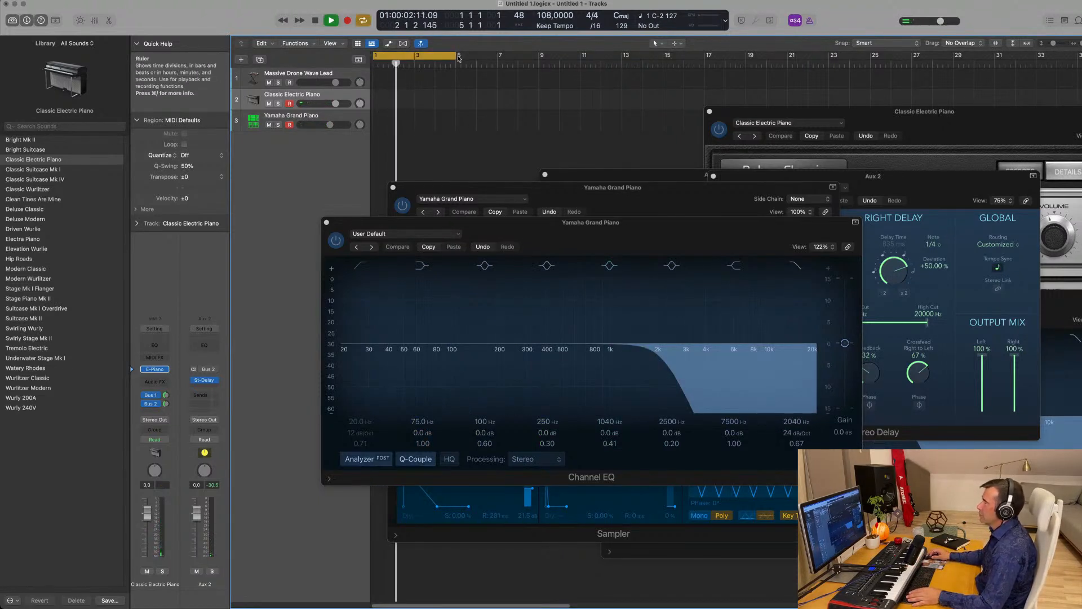
pyautogui.moveTo(456, 55); pyautogui.dragTo(540, 63)
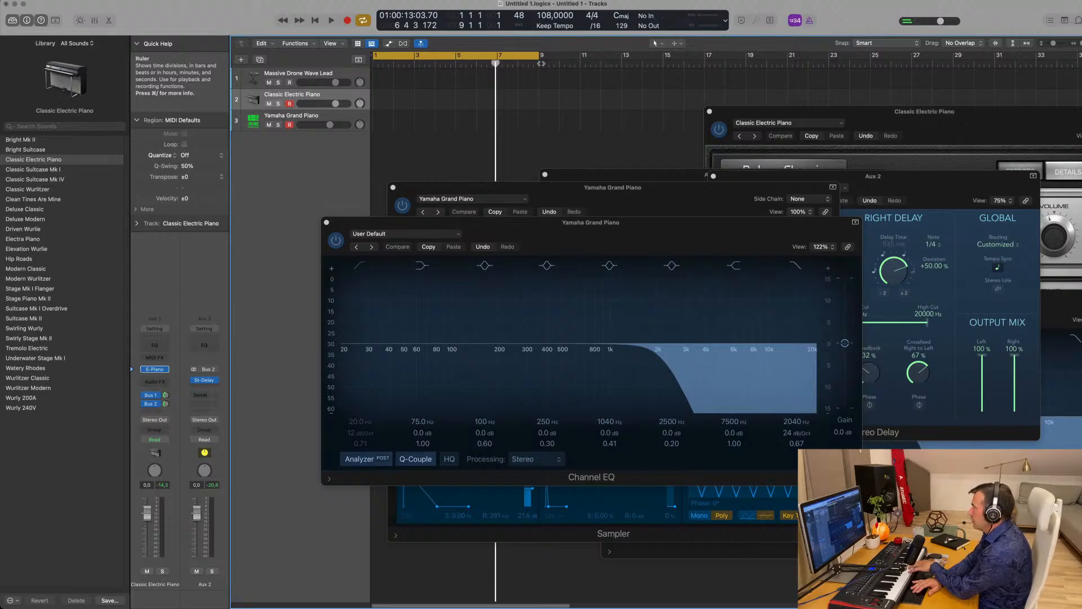
pyautogui.press('r')
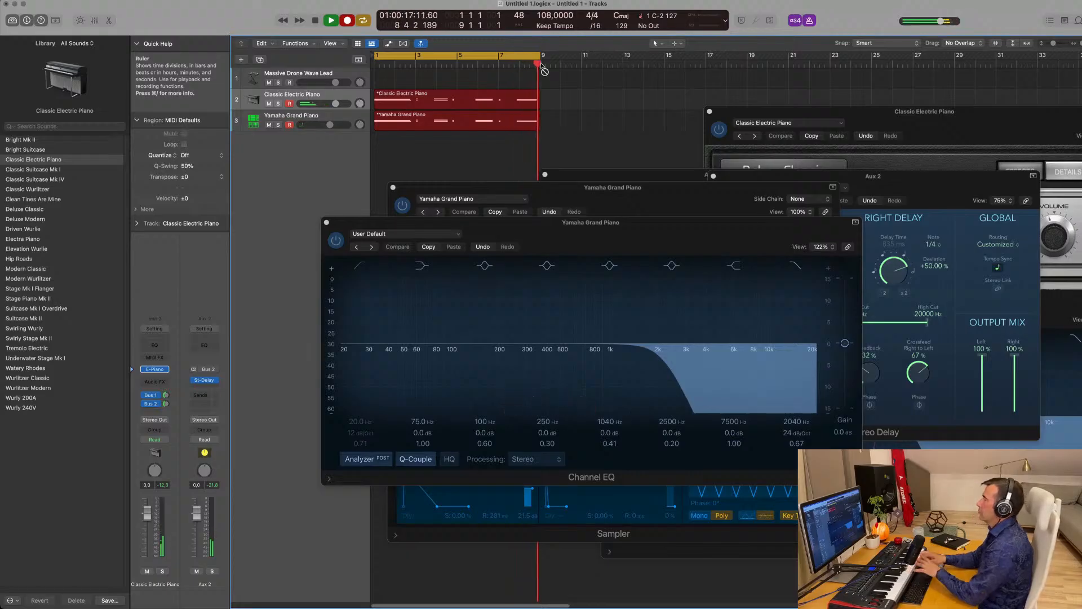
# - Stop recording and open the Classic Electric Piano and Yamaha Grand Piano regions together in the Piano Roll
pyautogui.press('space')
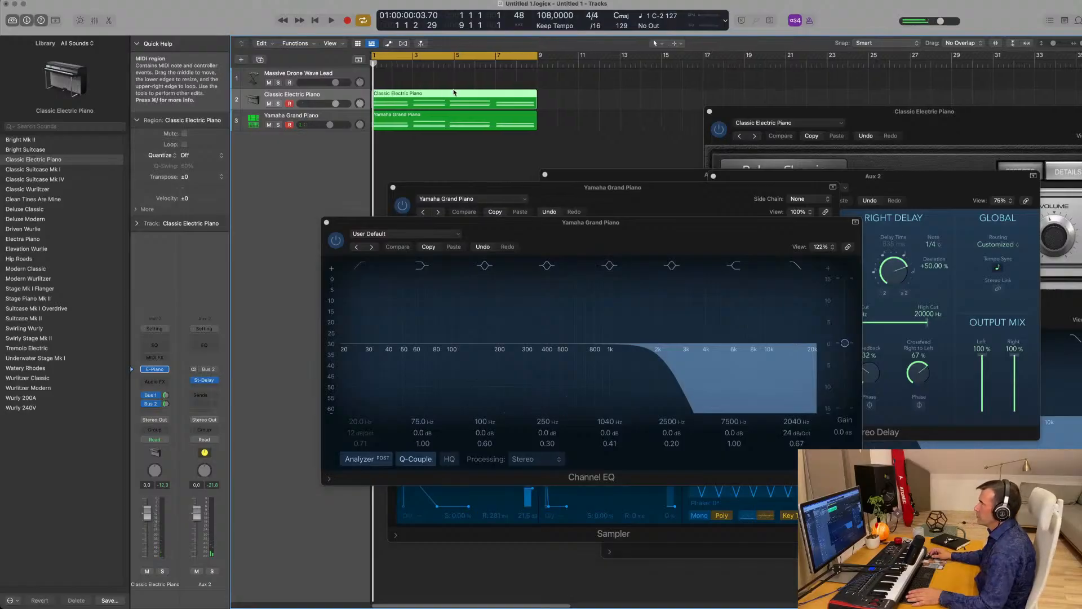
pyautogui.keyDown('shift'); pyautogui.click(442, 110); pyautogui.keyUp('shift')
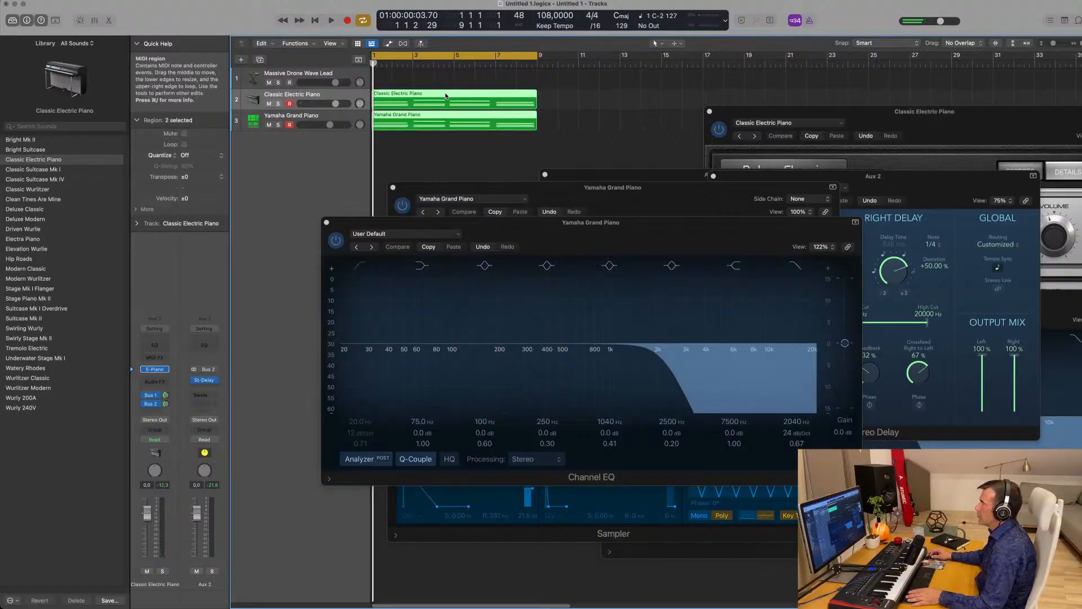
pyautogui.doubleClick(445, 95)
pyautogui.moveTo(434, 224); pyautogui.dragTo(801, 80)
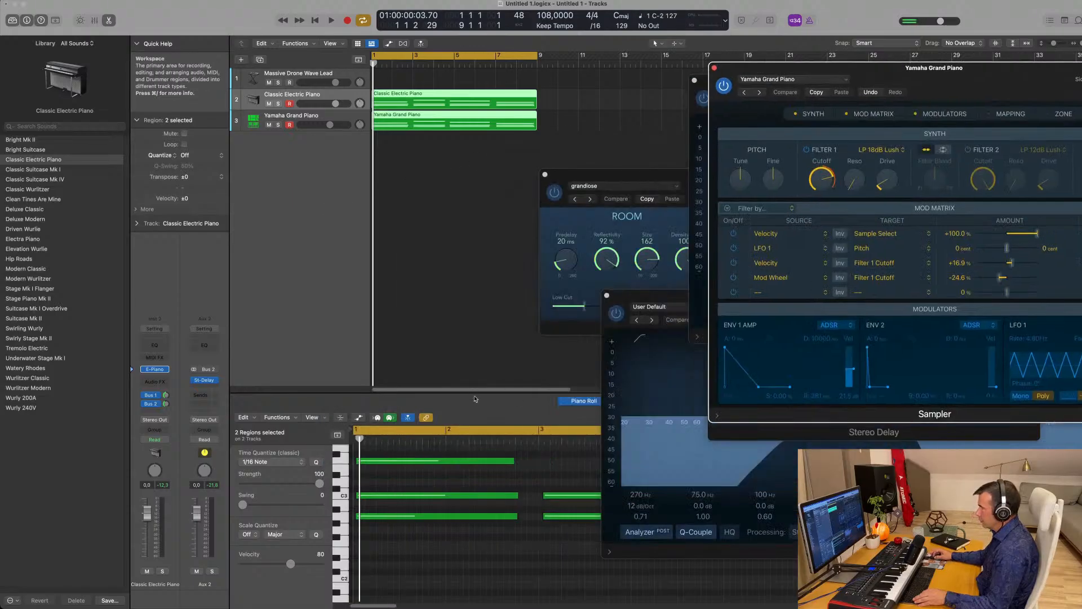
# - Enlarge the Piano Roll and nudge the bar-5 notes slightly later
pyautogui.click(475, 399)
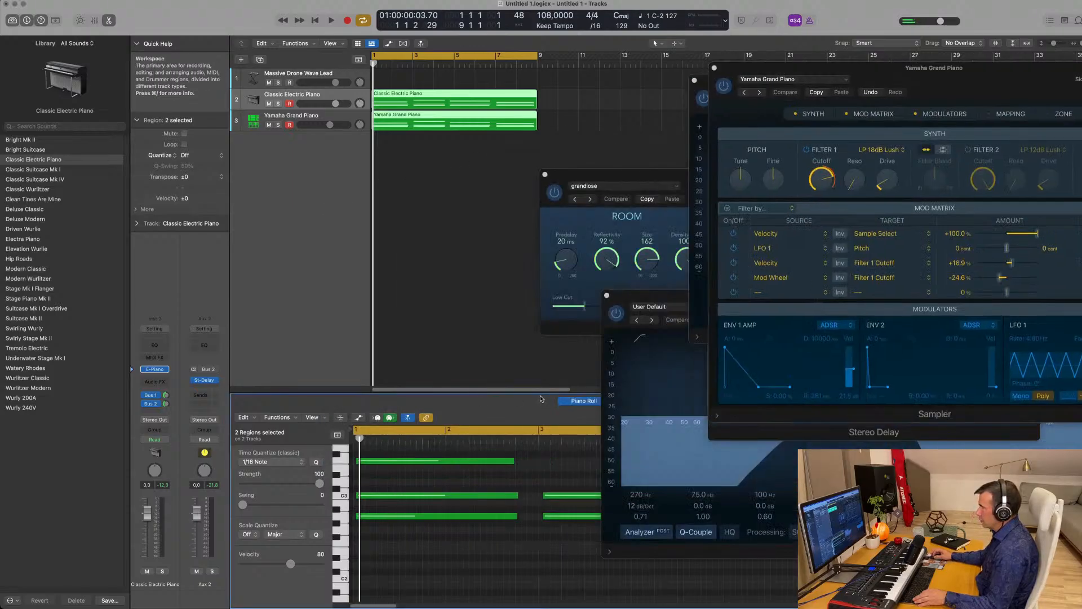
pyautogui.moveTo(539, 393); pyautogui.dragTo(539, 205)
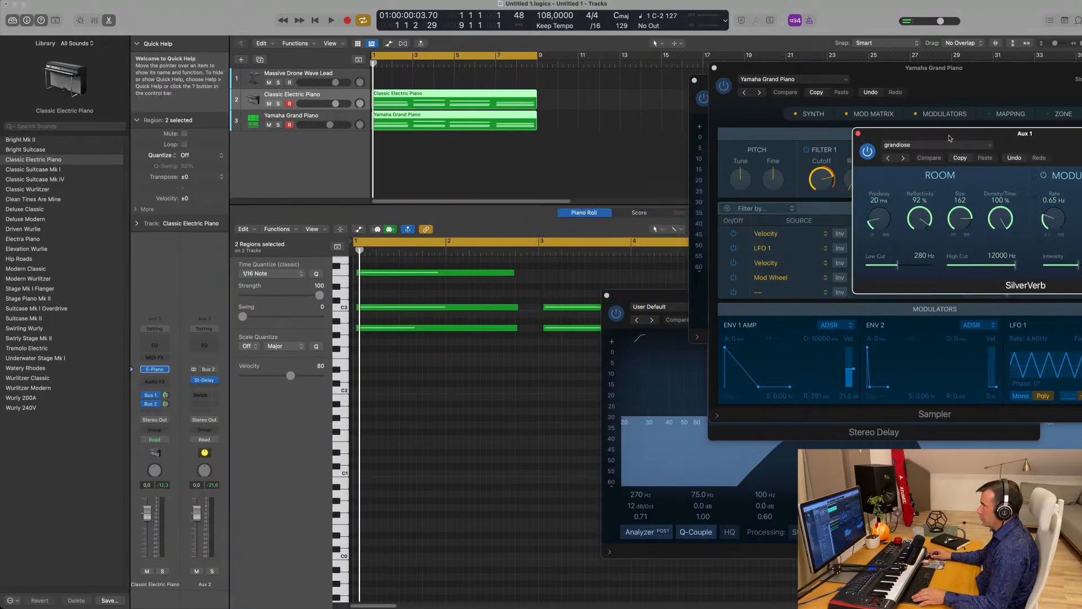
pyautogui.scroll(-5, 483, 420)
pyautogui.scroll(4, 483, 420)
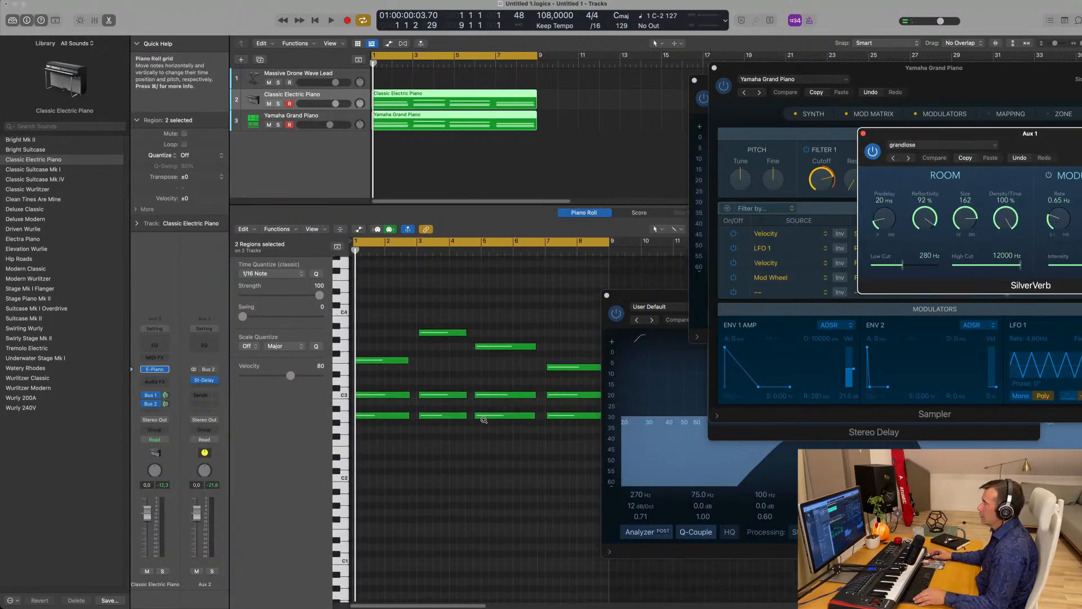
pyautogui.scroll(-3, 443, 394)
pyautogui.scroll(2, 442, 394)
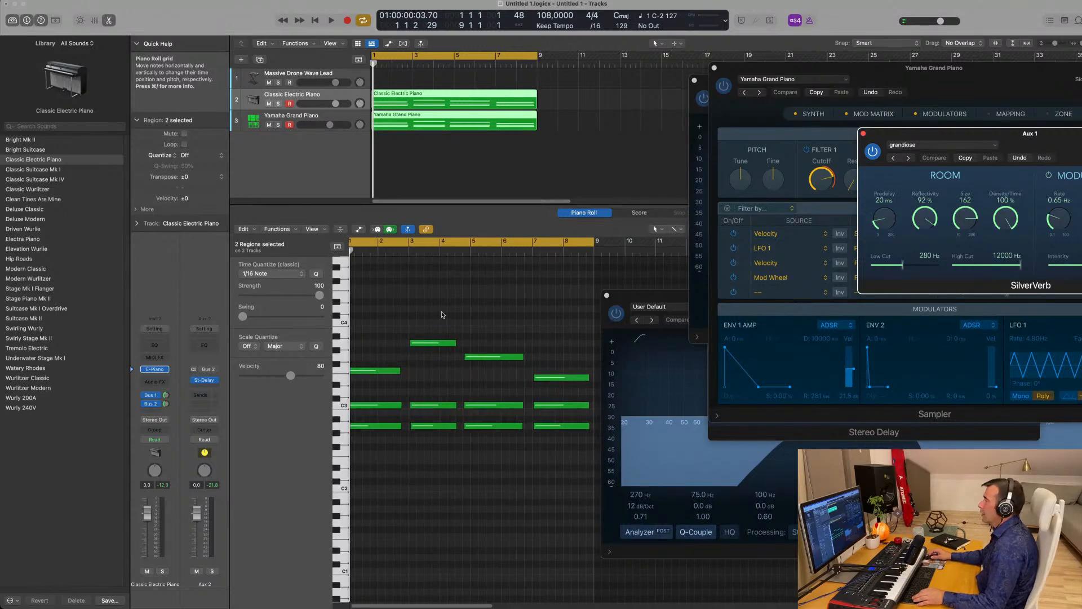
pyautogui.moveTo(479, 308); pyautogui.dragTo(480, 428)
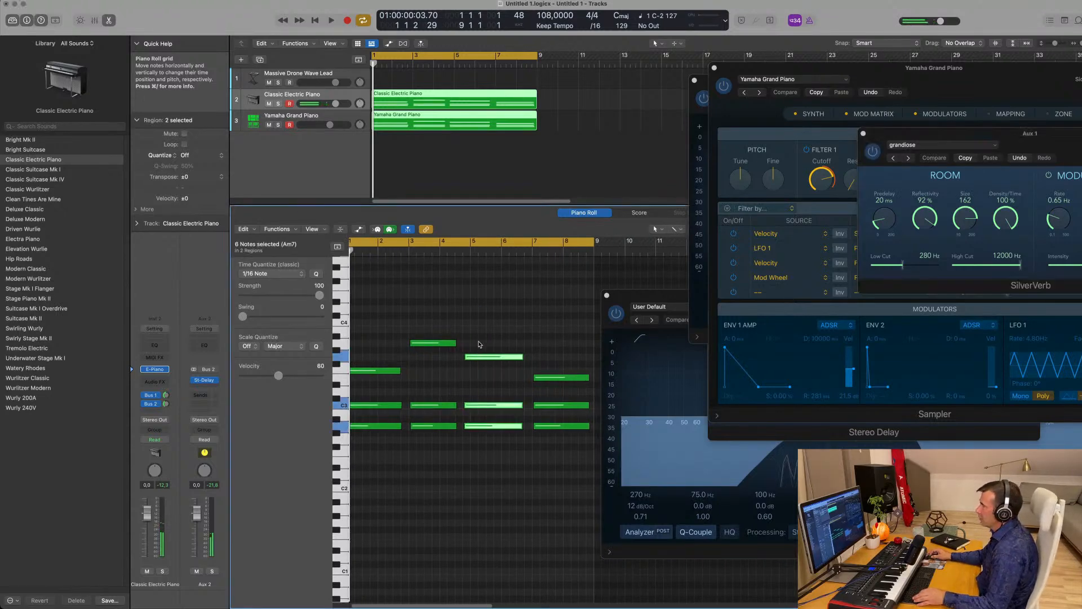
pyautogui.moveTo(476, 358); pyautogui.dragTo(486, 358)
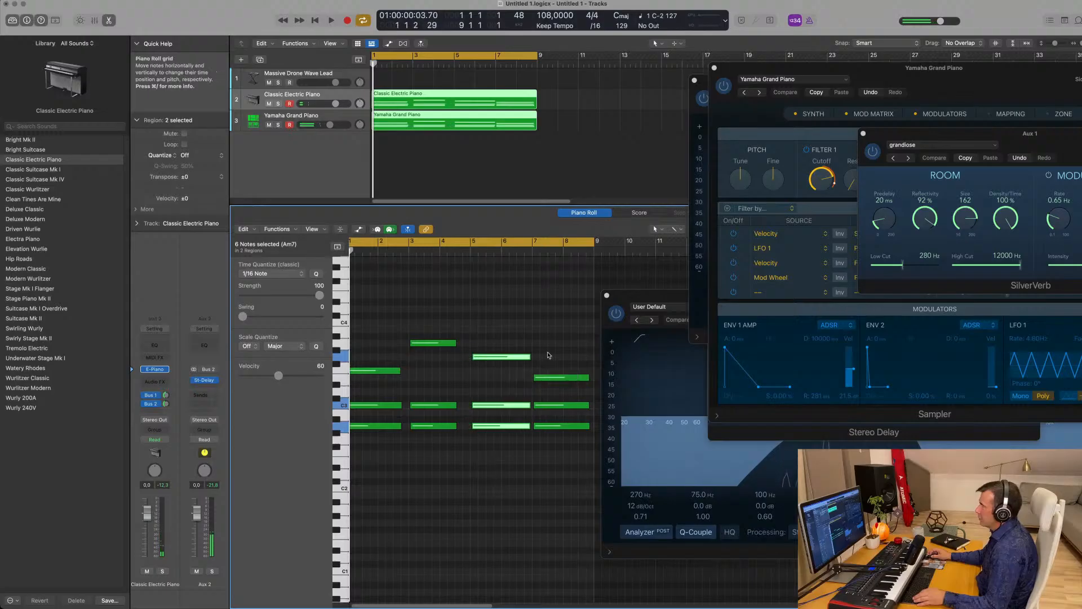
pyautogui.click(490, 341)
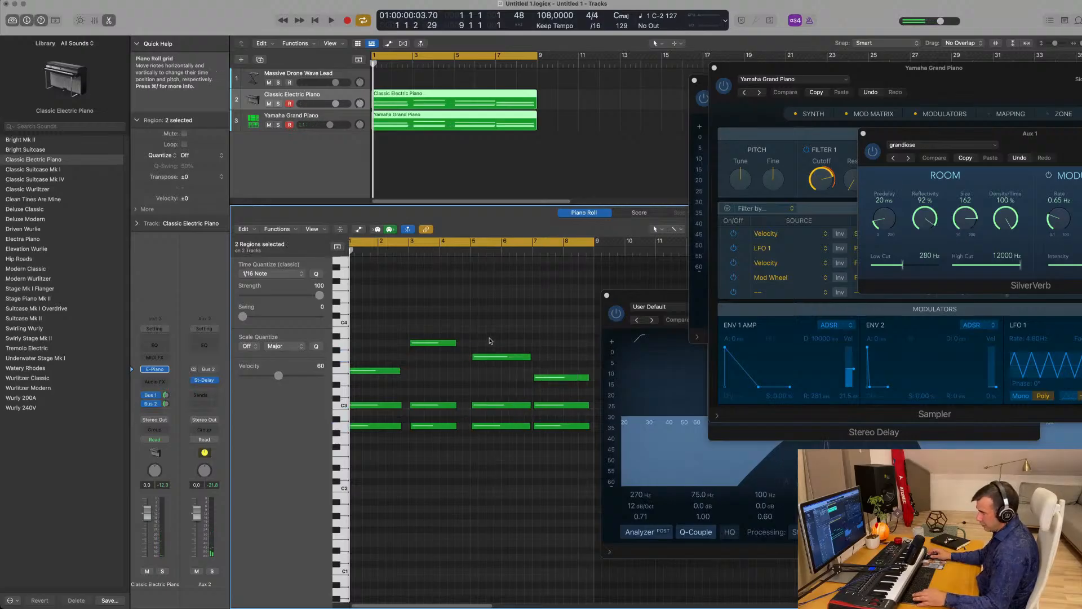
# - Align the six-note bar-3 chord exactly to the start of the bar
pyautogui.press('super+a')
pyautogui.scroll(1, 469, 347)
pyautogui.scroll(2, 469, 348)
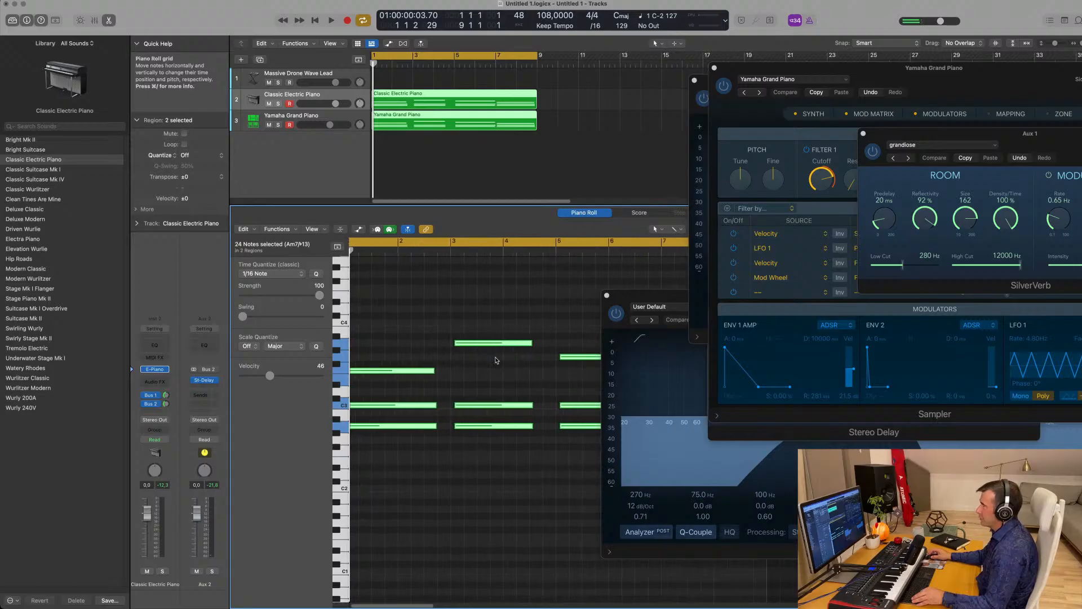
pyautogui.moveTo(483, 335); pyautogui.dragTo(492, 429)
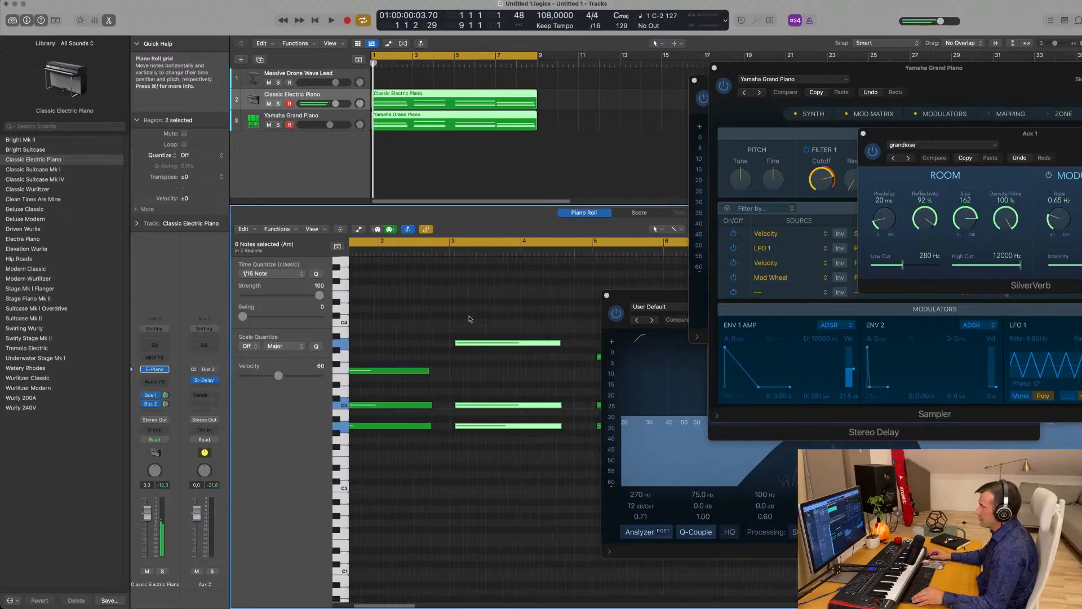
pyautogui.moveTo(470, 344); pyautogui.dragTo(467, 345)
pyautogui.scroll(-2, 463, 345)
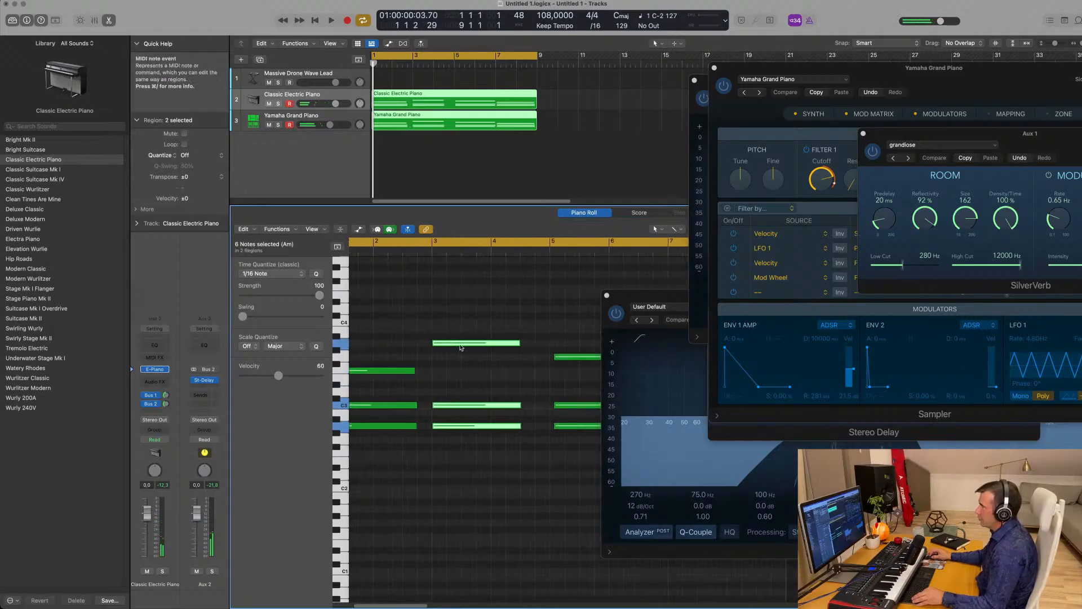
pyautogui.hscroll(2, 563, 337)
pyautogui.click(557, 347)
# - Nudge the bar-7 chord slightly earlier and play the part back from the start
pyautogui.moveTo(560, 325); pyautogui.dragTo(555, 433)
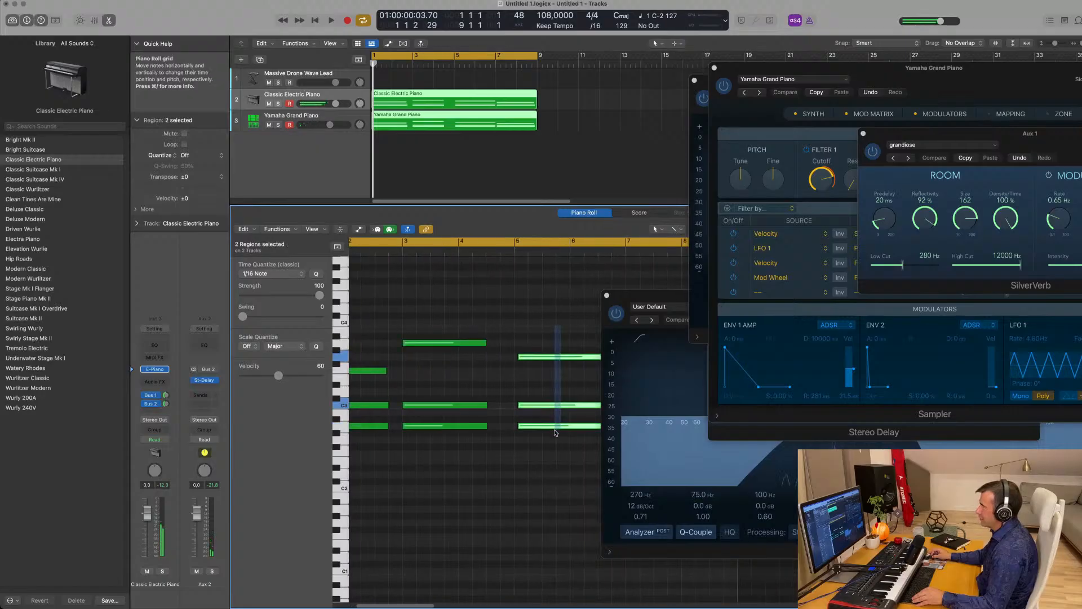
pyautogui.scroll(-2, 563, 358)
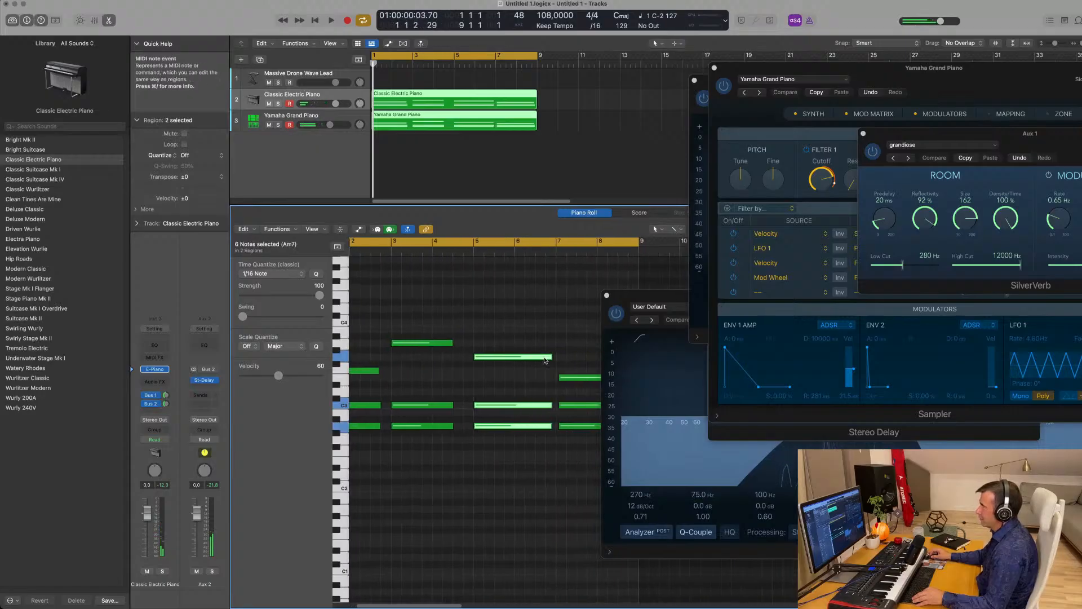
pyautogui.hscroll(1, 584, 363)
pyautogui.moveTo(584, 362); pyautogui.dragTo(593, 445)
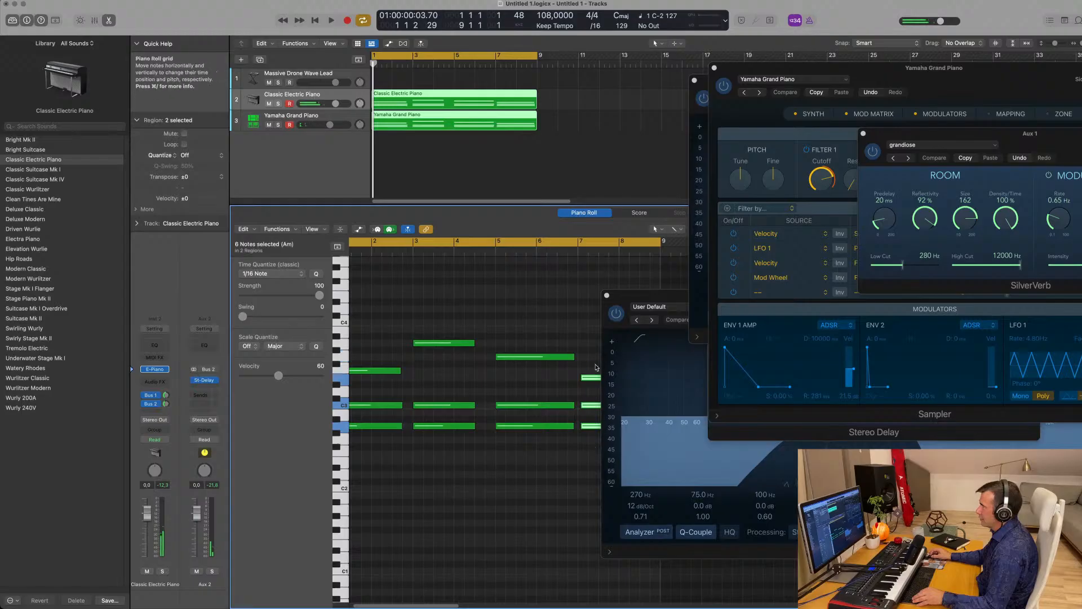
pyautogui.click(588, 378)
pyautogui.moveTo(584, 380); pyautogui.dragTo(582, 380)
pyautogui.press('space')
pyautogui.hscroll(-3, 470, 385)
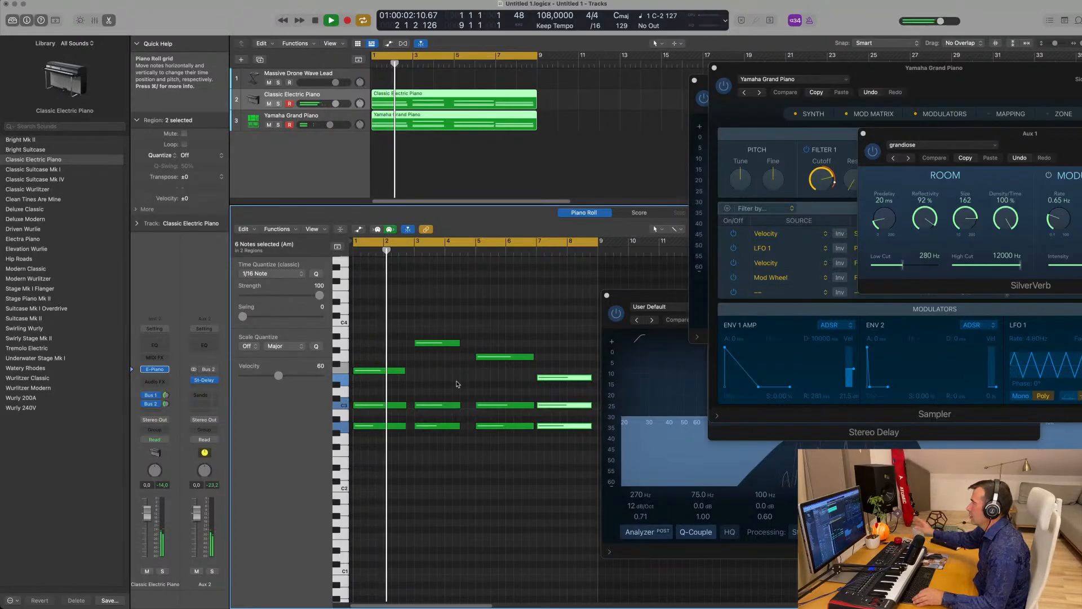
pyautogui.hscroll(4, 446, 382)
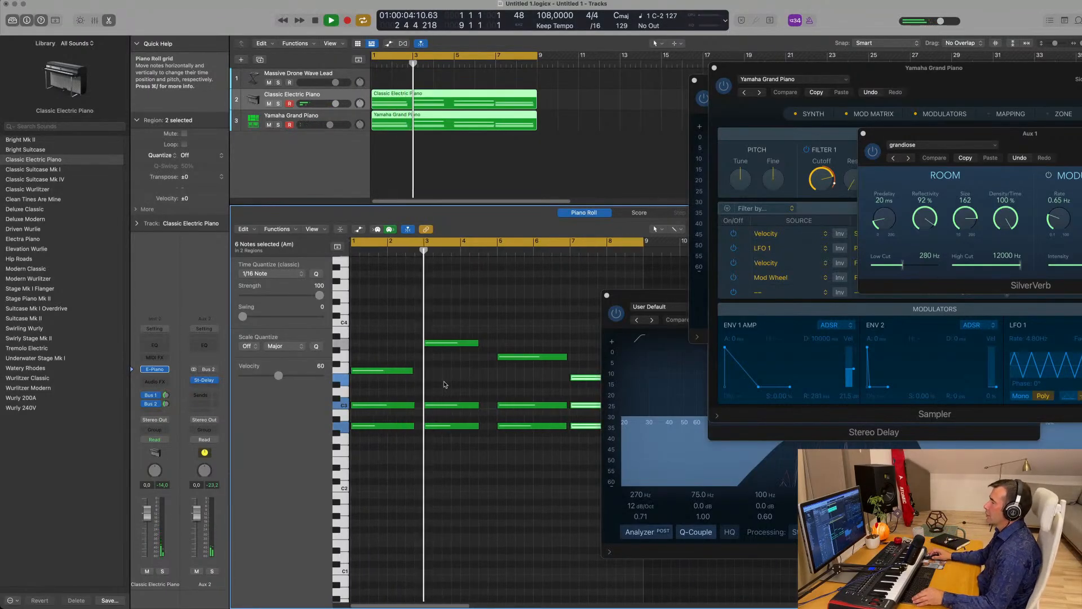
pyautogui.hscroll(2, 492, 328)
# - Lengthen the three bar-3 chord notes and shorten the bar-5 chord notes
pyautogui.moveTo(493, 314); pyautogui.dragTo(451, 467)
pyautogui.hscroll(-4, 471, 343)
pyautogui.hscroll(-2, 527, 353)
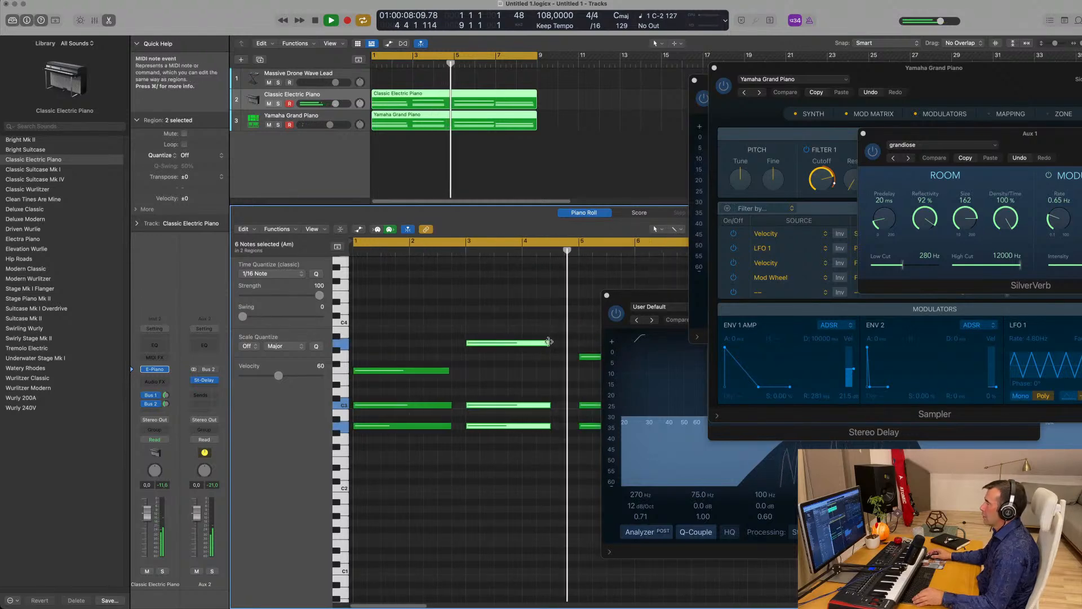
pyautogui.moveTo(550, 343); pyautogui.dragTo(561, 344)
pyautogui.hscroll(-3, 449, 358)
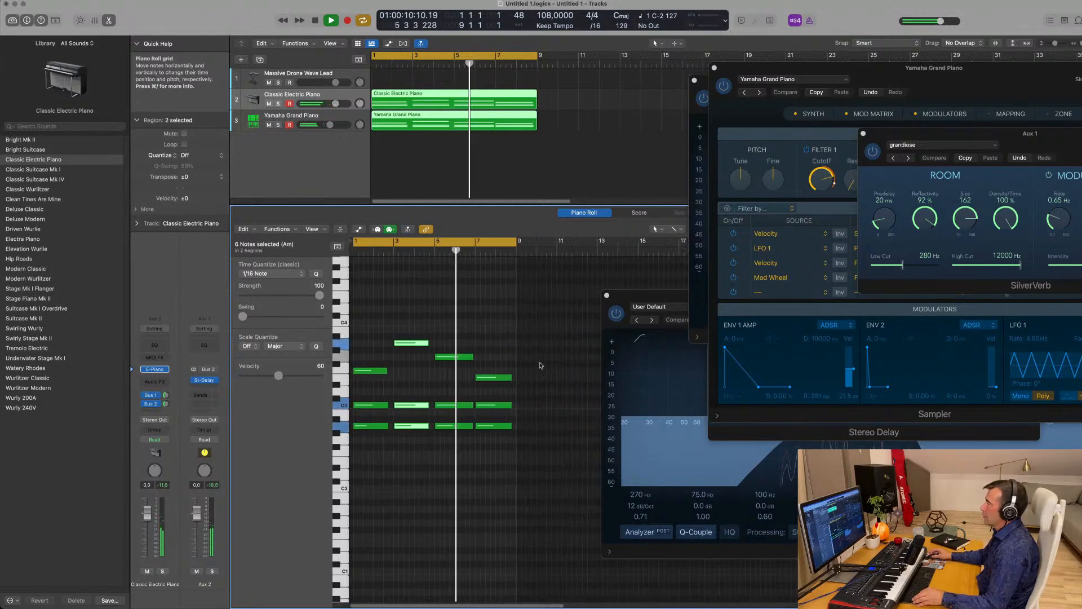
pyautogui.hscroll(3, 450, 359)
pyautogui.moveTo(439, 332); pyautogui.dragTo(426, 459)
pyautogui.moveTo(453, 356); pyautogui.dragTo(444, 356)
# - Replay the part from bar 1 and deselect the notes and both piano regions
pyautogui.moveTo(544, 365); pyautogui.dragTo(551, 406)
pyautogui.click(511, 360)
pyautogui.press('space')
pyautogui.press('space')
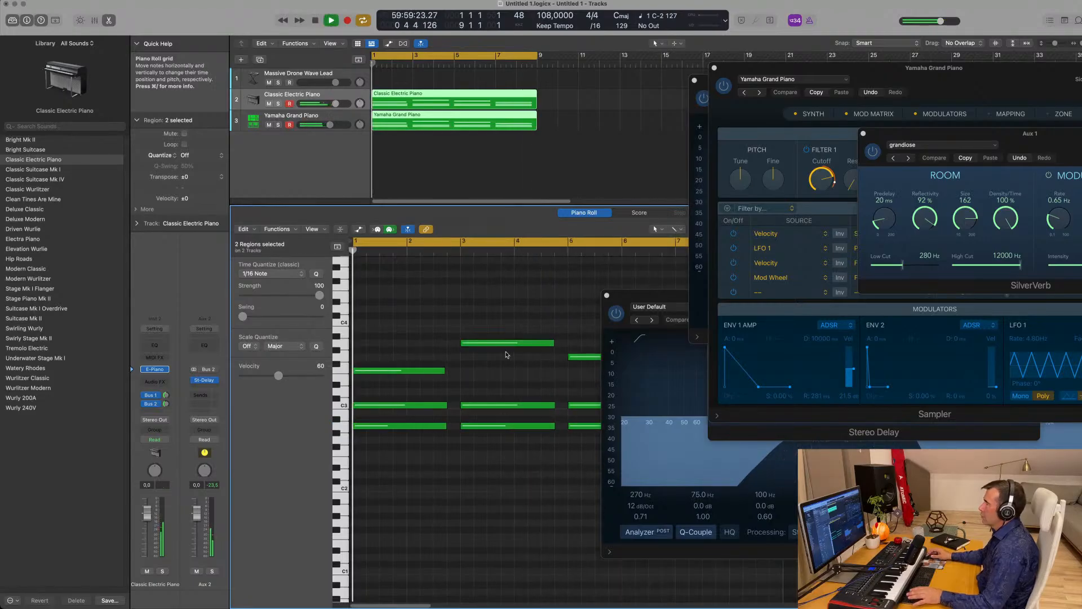
pyautogui.hscroll(-3, 501, 353)
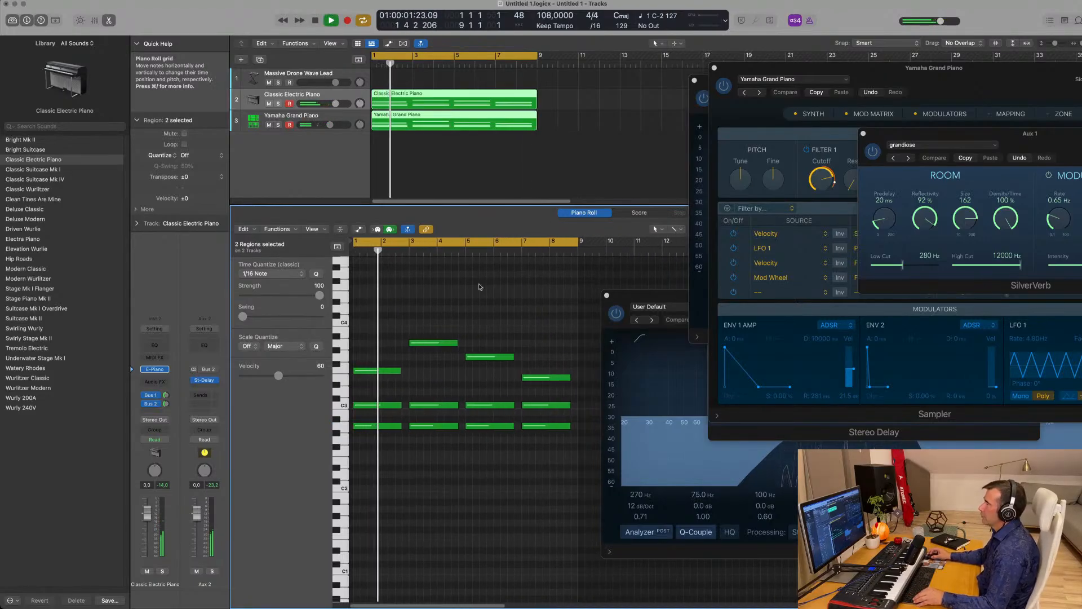
pyautogui.click(340, 173)
pyautogui.hscroll(-2, 427, 151)
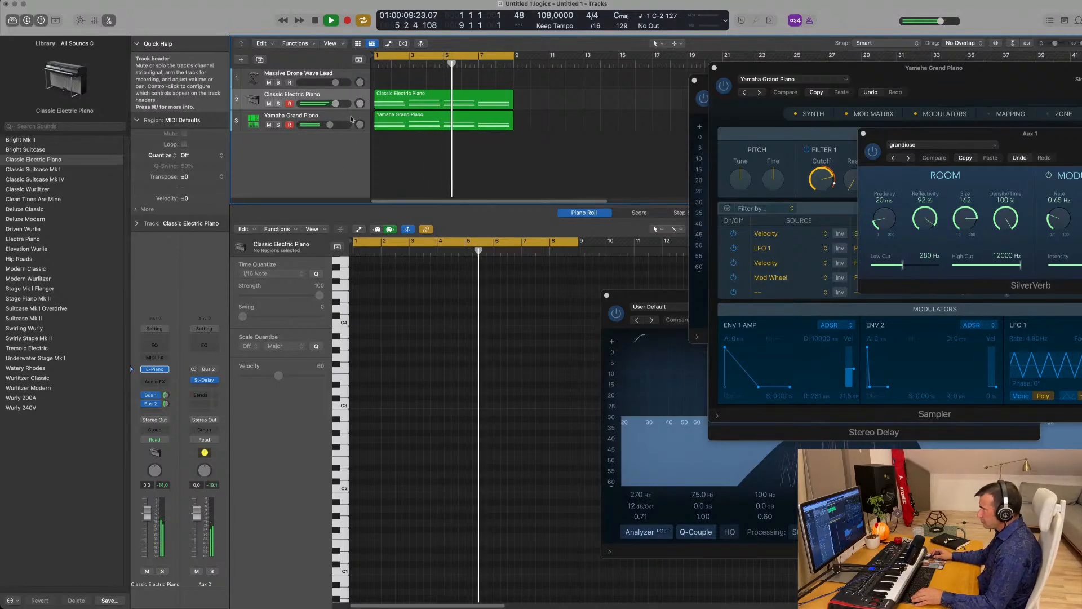
# - Copy the Yamaha Grand Piano region onto track 4 and delete its lower chord notes
pyautogui.click(307, 119)
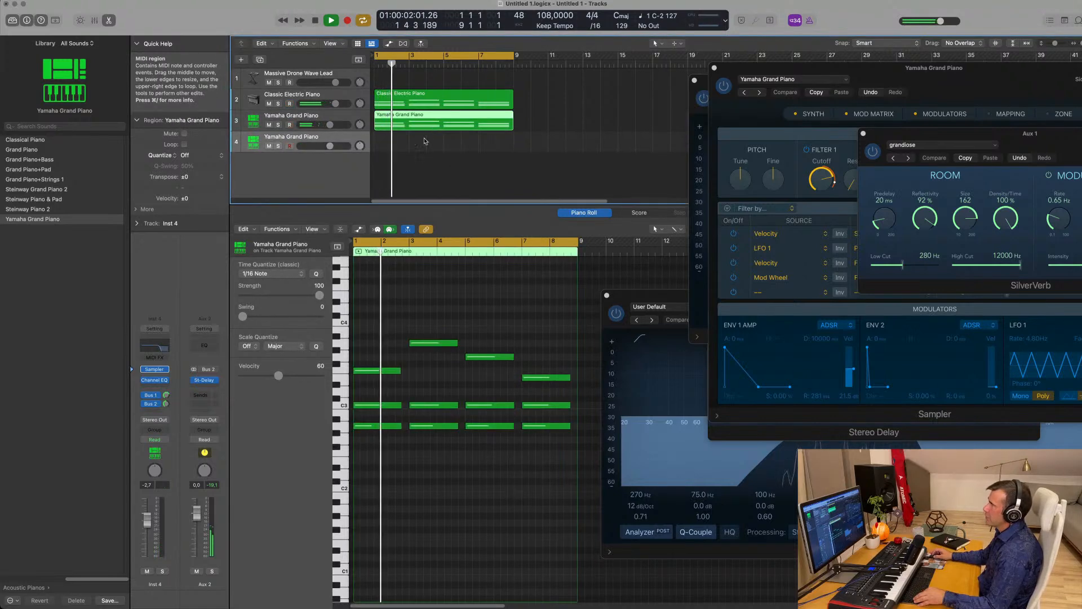
pyautogui.moveTo(426, 129); pyautogui.dragTo(426, 148)
pyautogui.moveTo(376, 389); pyautogui.dragTo(552, 477)
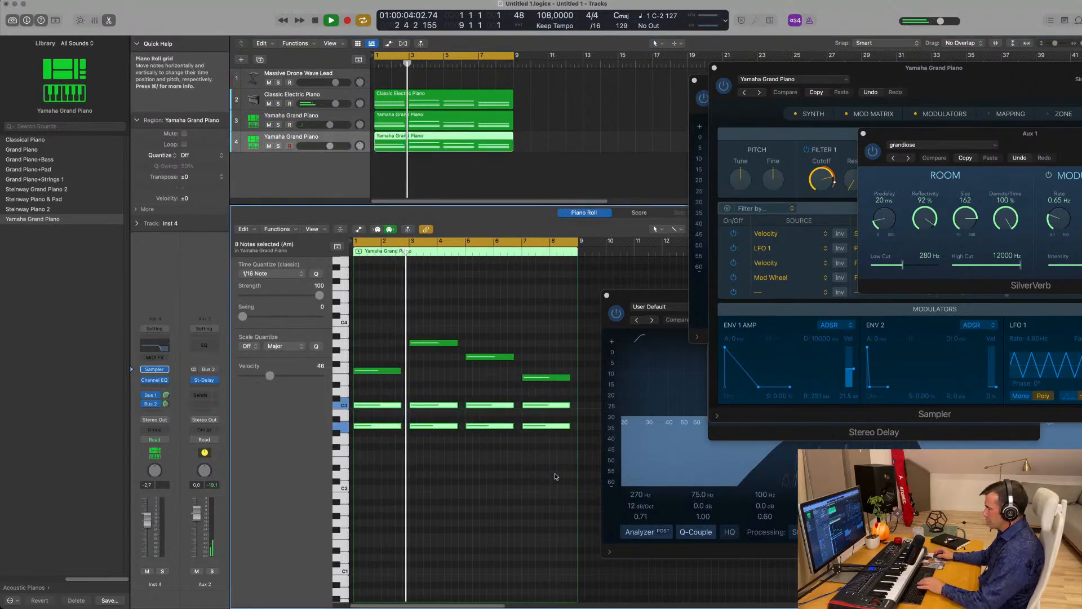
pyautogui.press('Delete')
# - Transpose the four remaining melody notes down two octaves, auditioning after each drop
pyautogui.moveTo(366, 329); pyautogui.dragTo(583, 431)
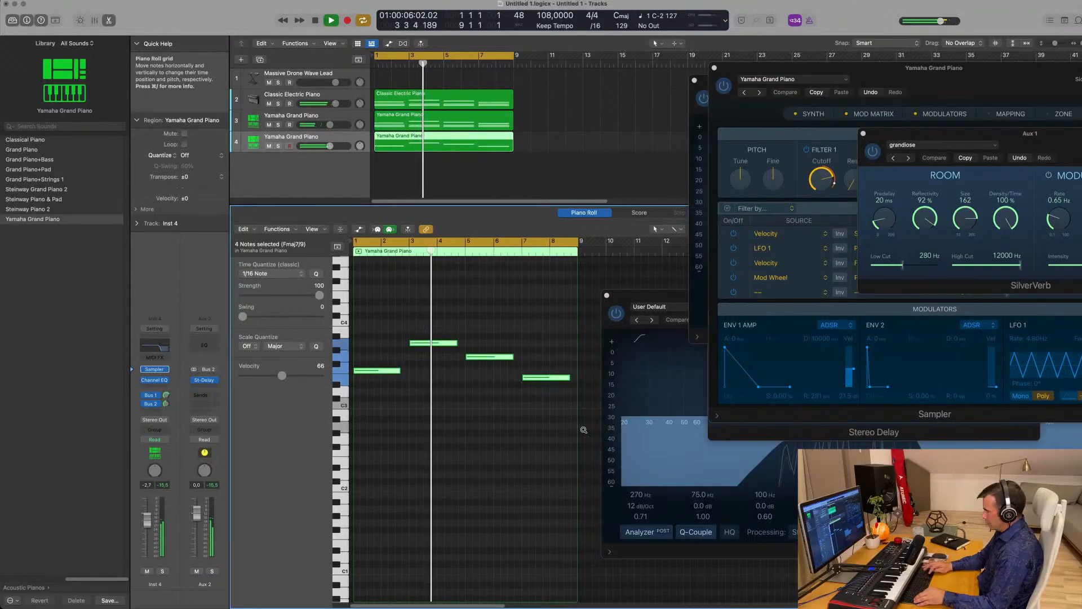
pyautogui.hotkey('alt', 'shift', 'Down')
pyautogui.hotkey('alt', 'shift', 'Down')
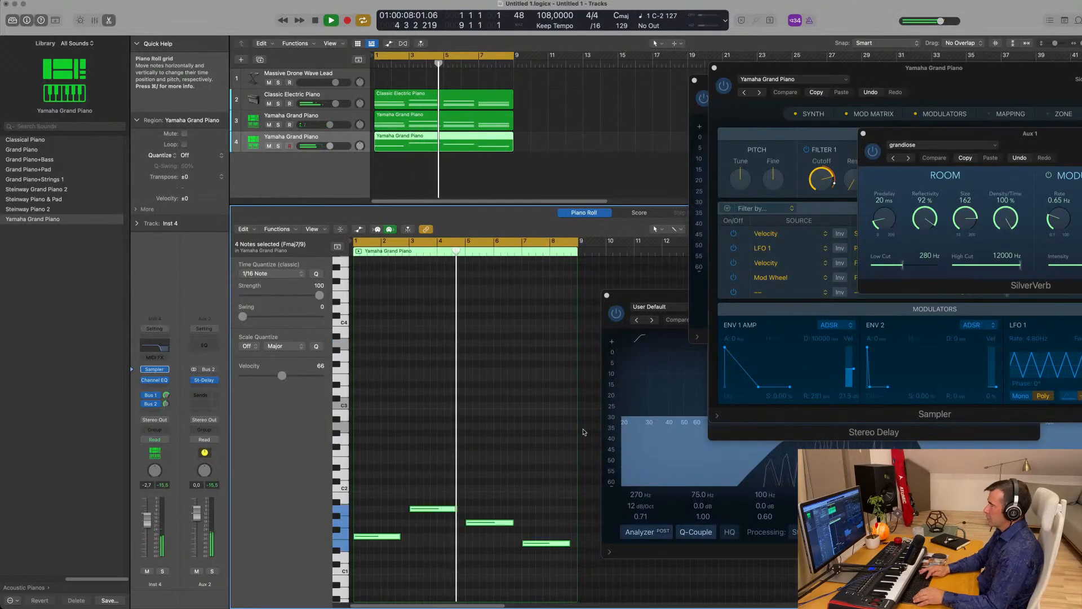
pyautogui.press('space')
pyautogui.press('space')
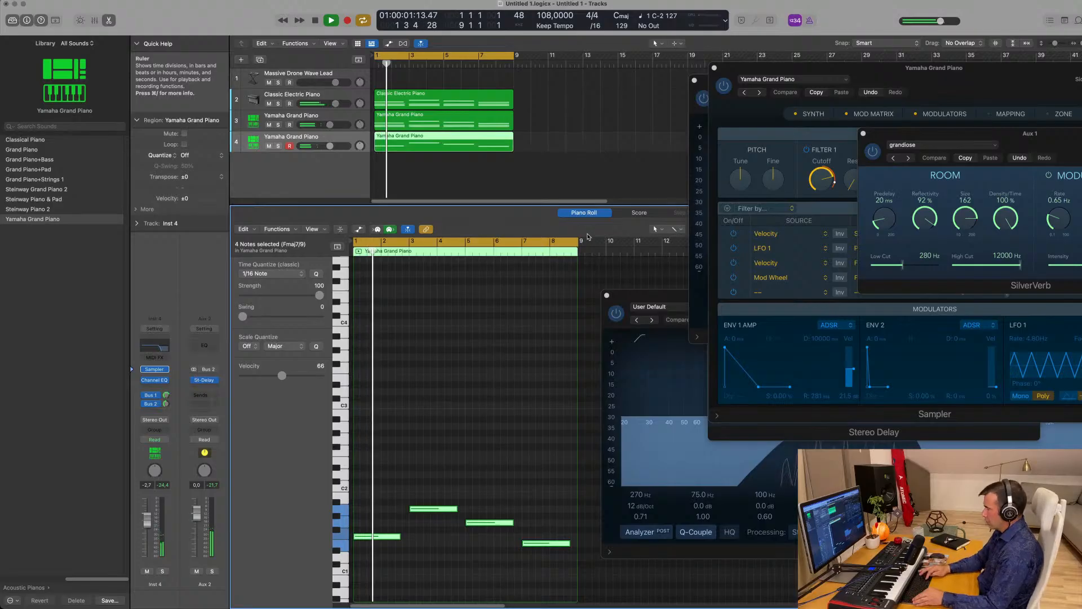
pyautogui.hotkey('alt', 'shift', 'Down')
pyautogui.press('space')
pyautogui.press('space')
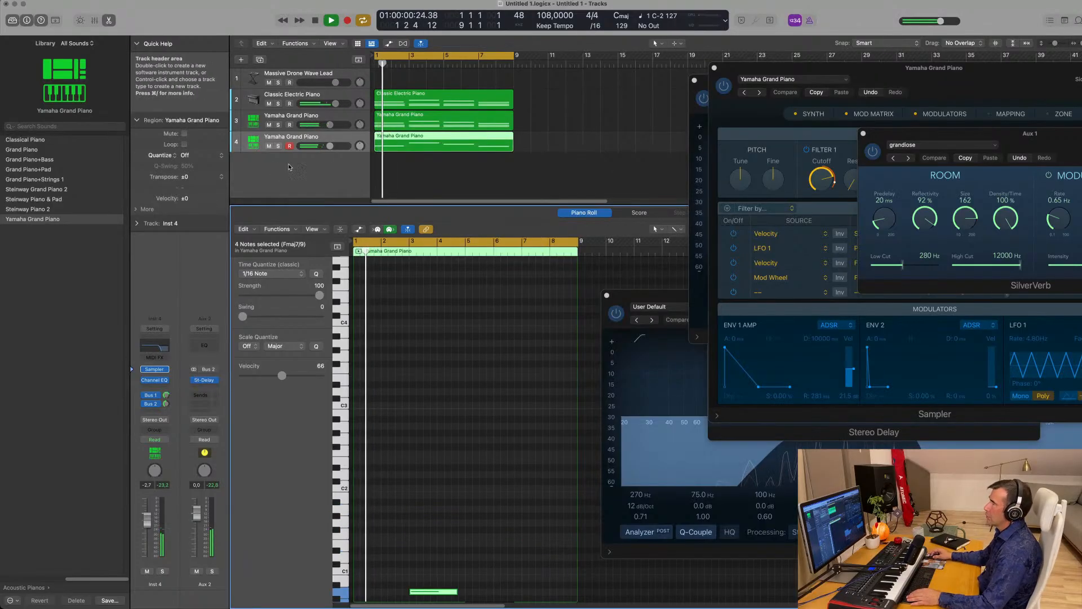
pyautogui.click(331, 139)
pyautogui.press('super+Right')
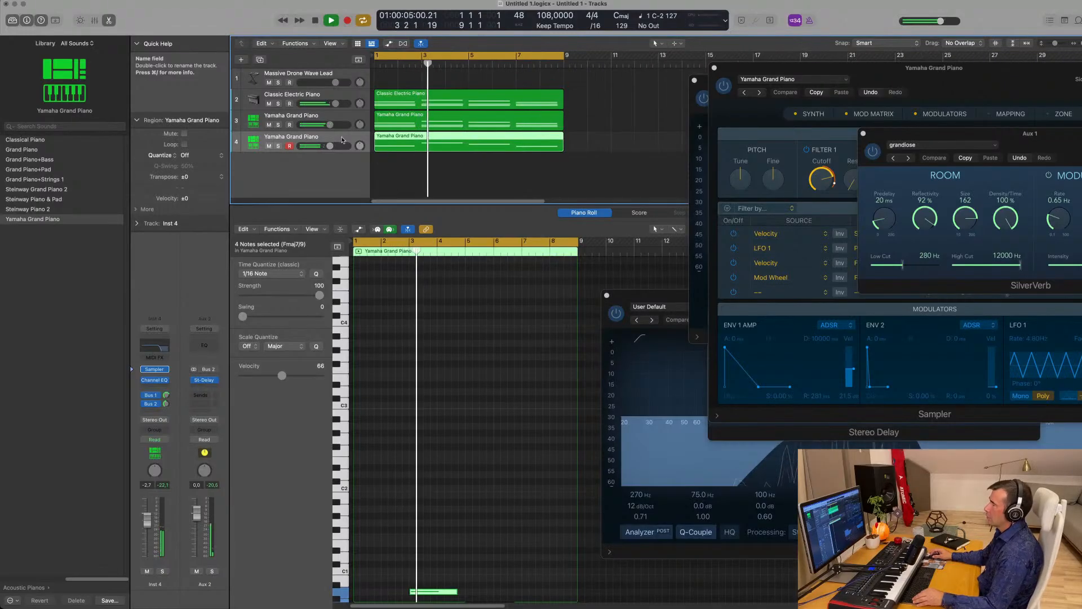
pyautogui.press('space')
pyautogui.press('space')
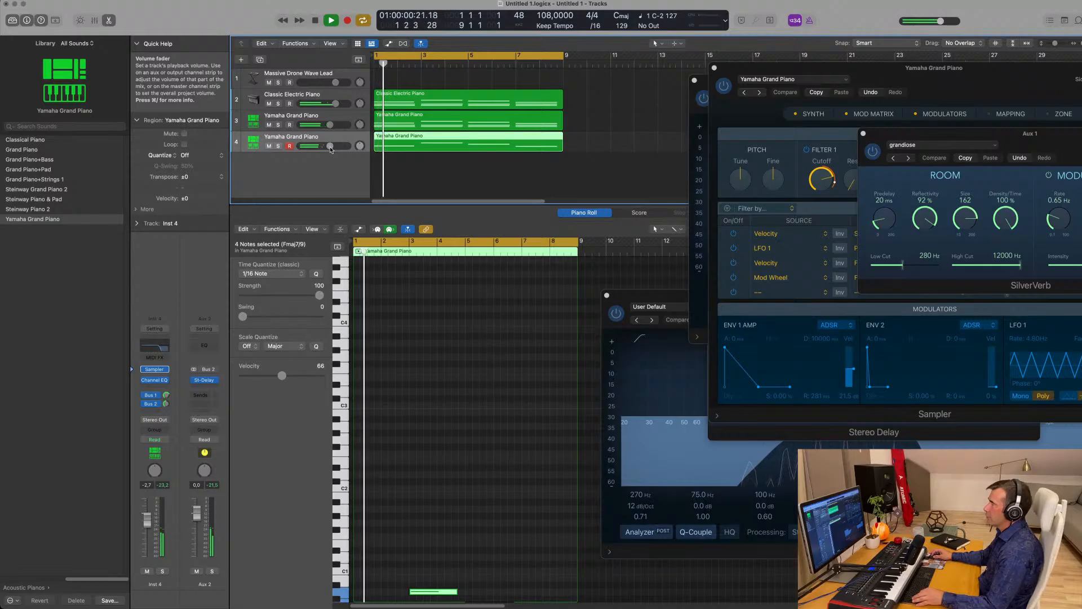
# - Set track 4 to -2.3 dB, add a new track 5, and copy the low four-note region onto it
pyautogui.moveTo(330, 146); pyautogui.dragTo(331, 146)
pyautogui.press('space')
pyautogui.press('space')
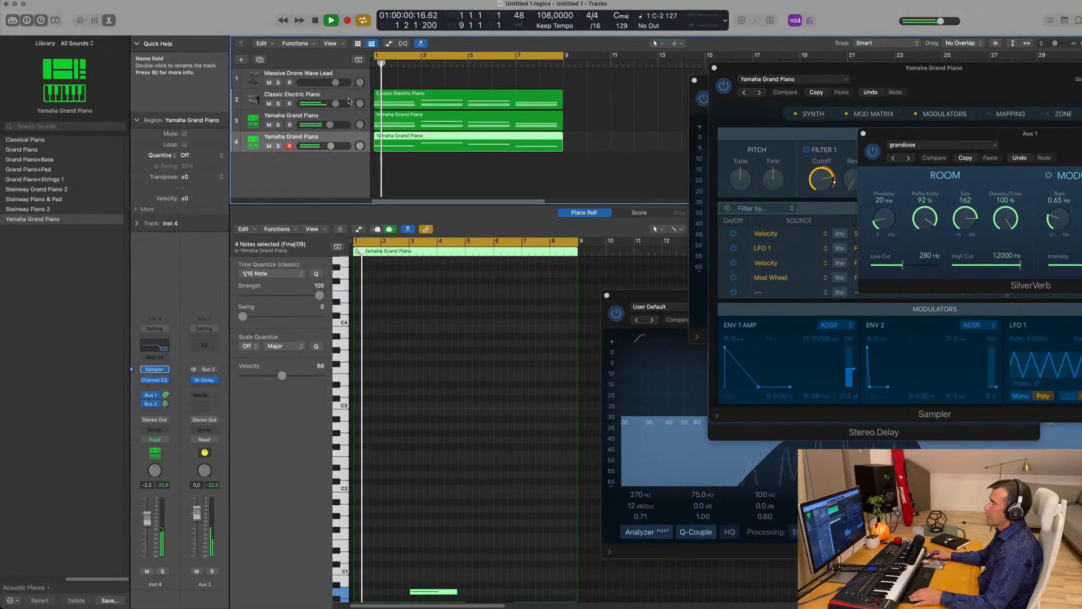
pyautogui.press('super+d')
pyautogui.click(424, 141)
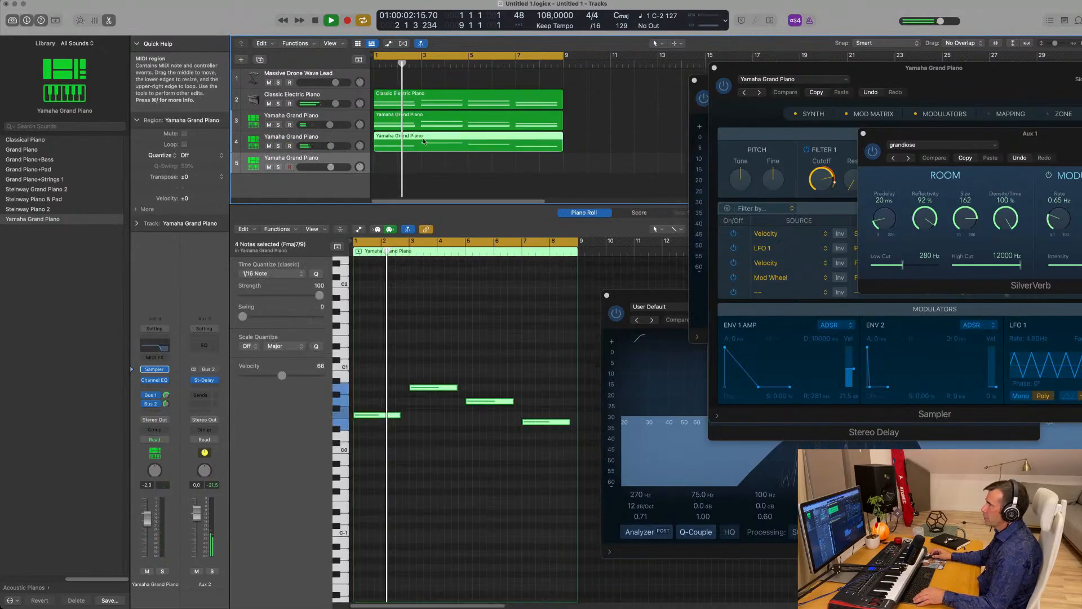
pyautogui.moveTo(424, 150); pyautogui.dragTo(424, 164)
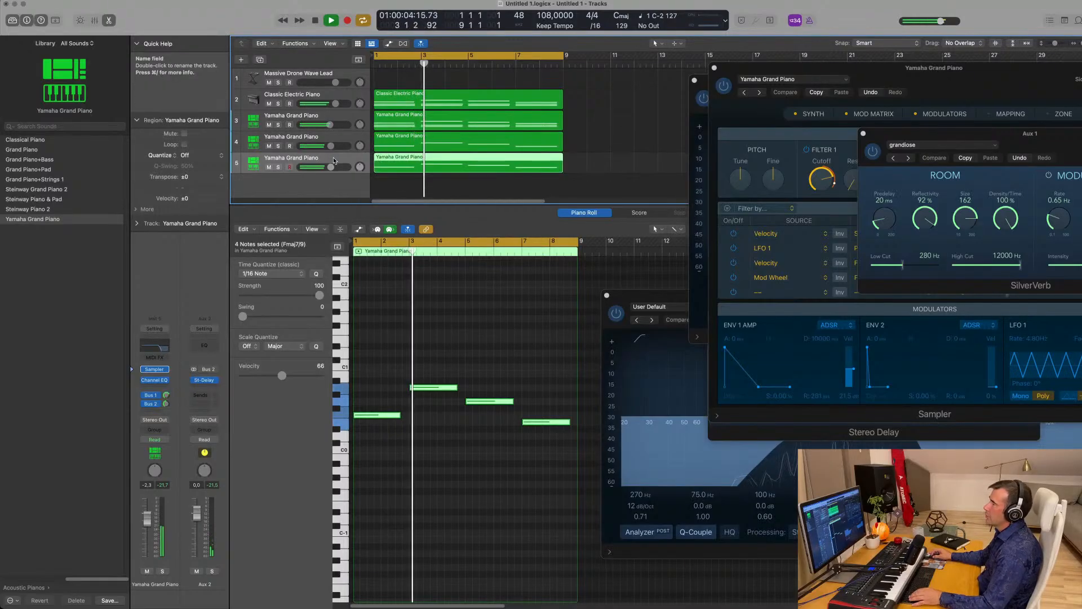
pyautogui.press('space')
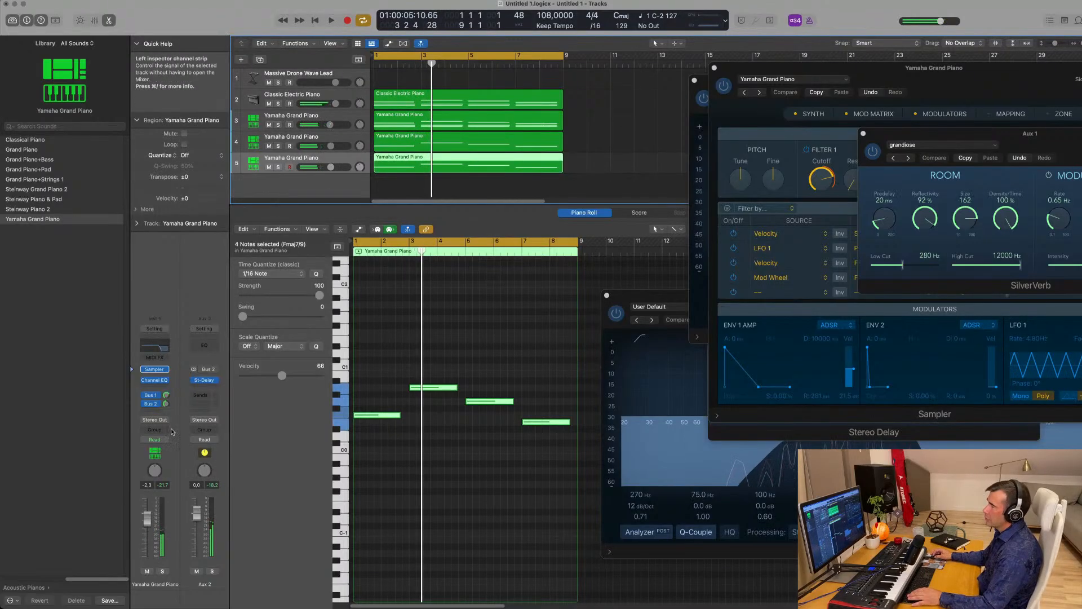
pyautogui.click(166, 369)
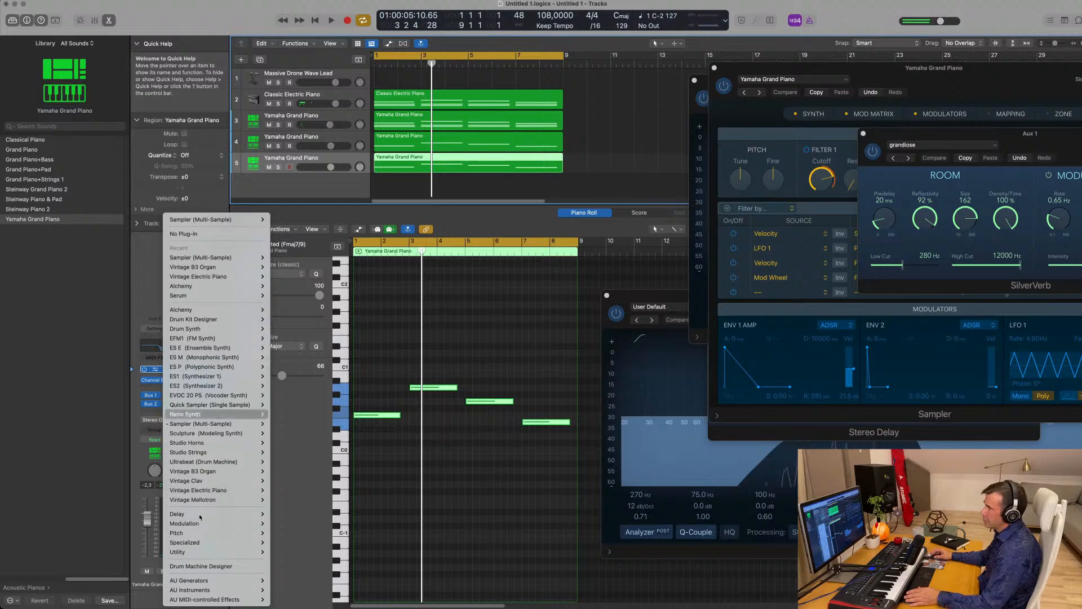
# - Load Alchemy (Stereo) on track 5 and search its presets for 'bass pad'
pyautogui.moveTo(231, 444)
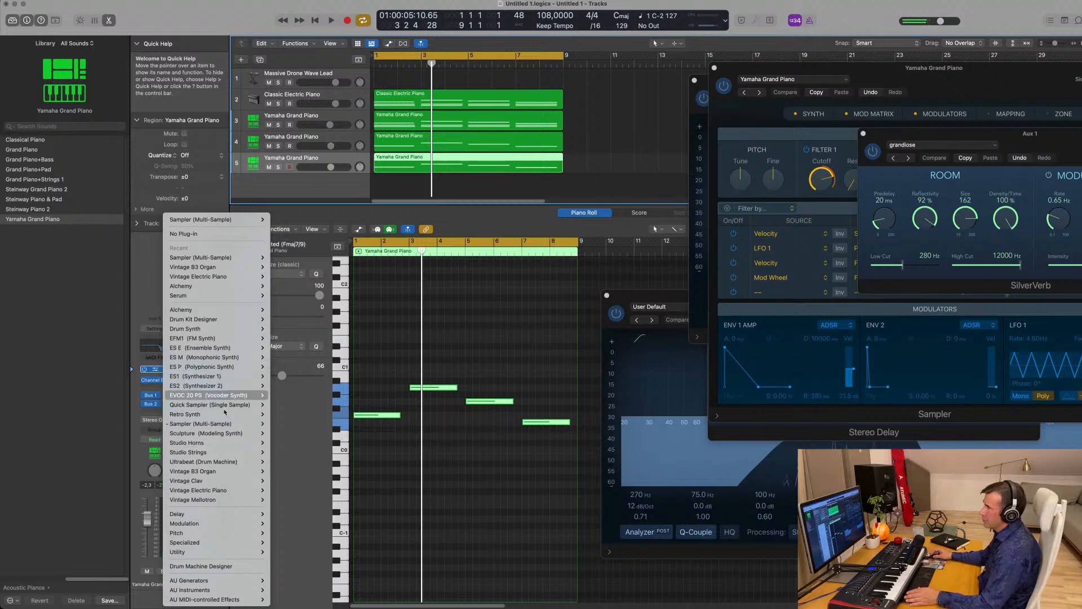
pyautogui.moveTo(226, 422)
pyautogui.moveTo(233, 311)
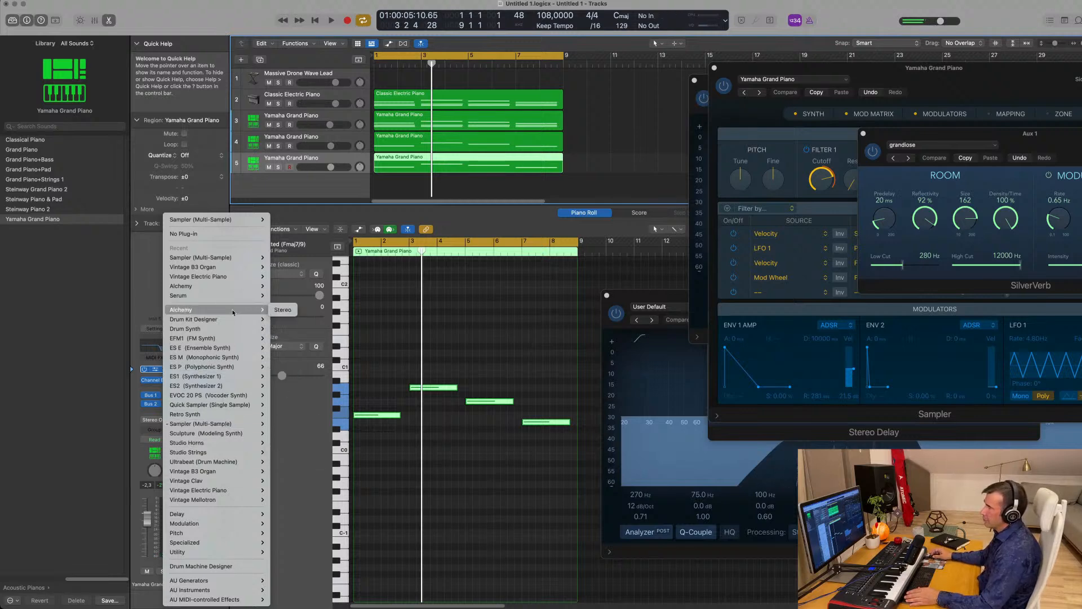
pyautogui.click(273, 311)
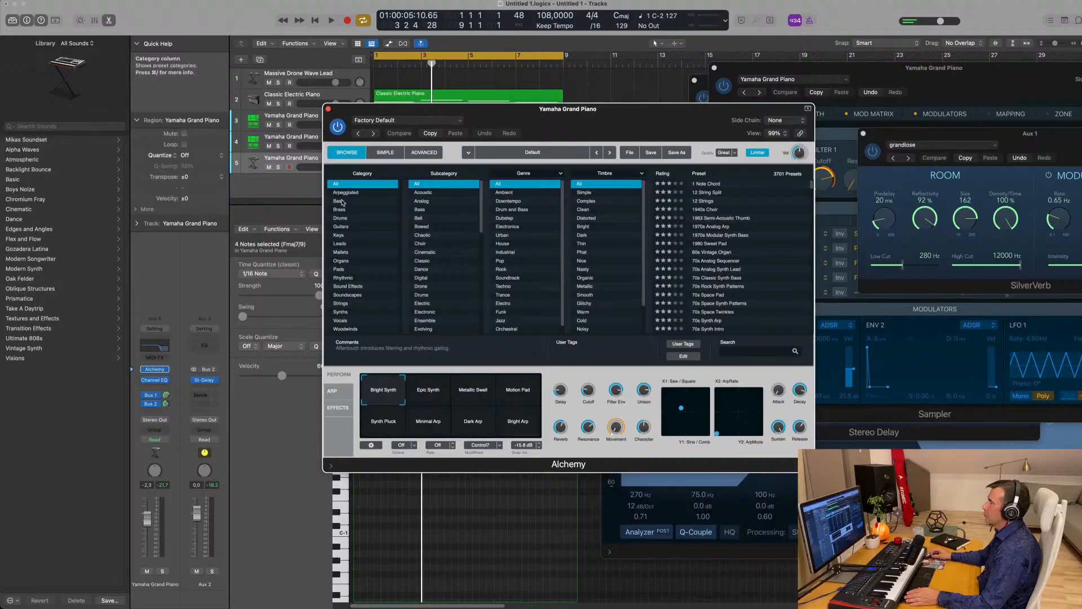
pyautogui.click(754, 355)
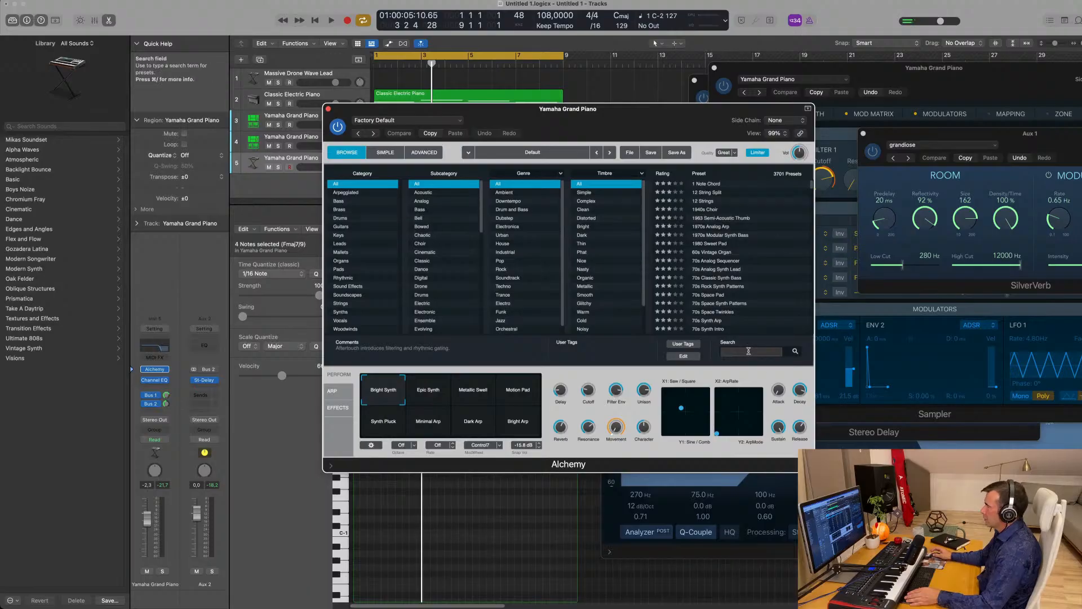
pyautogui.write('bass opad')
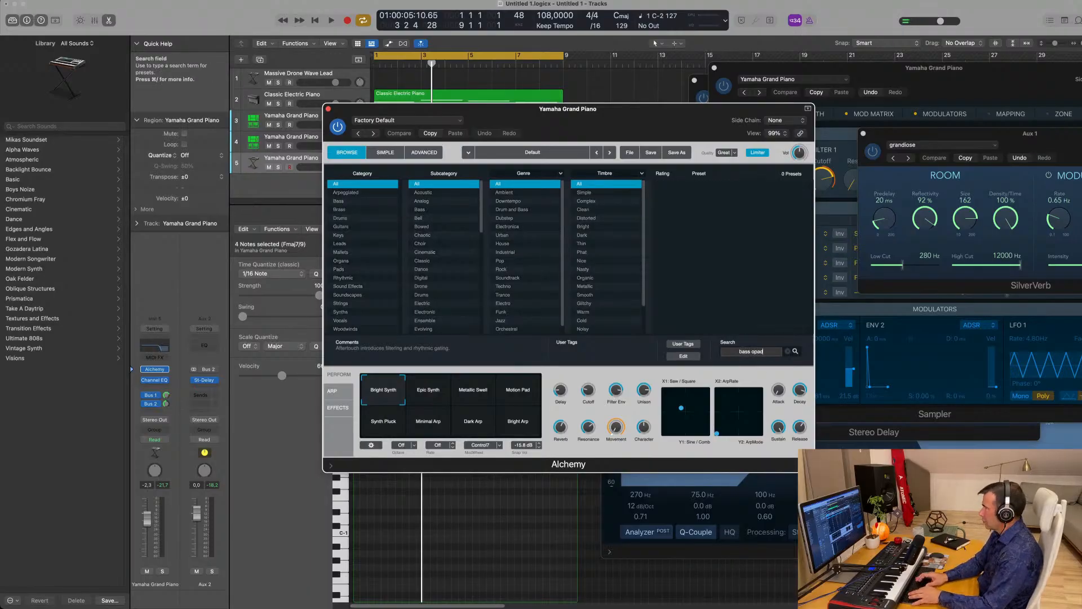
pyautogui.press('BackSpace')
pyautogui.press('BackSpace')
pyautogui.press('BackSpace')
pyautogui.press('BackSpace')
pyautogui.write('pad')
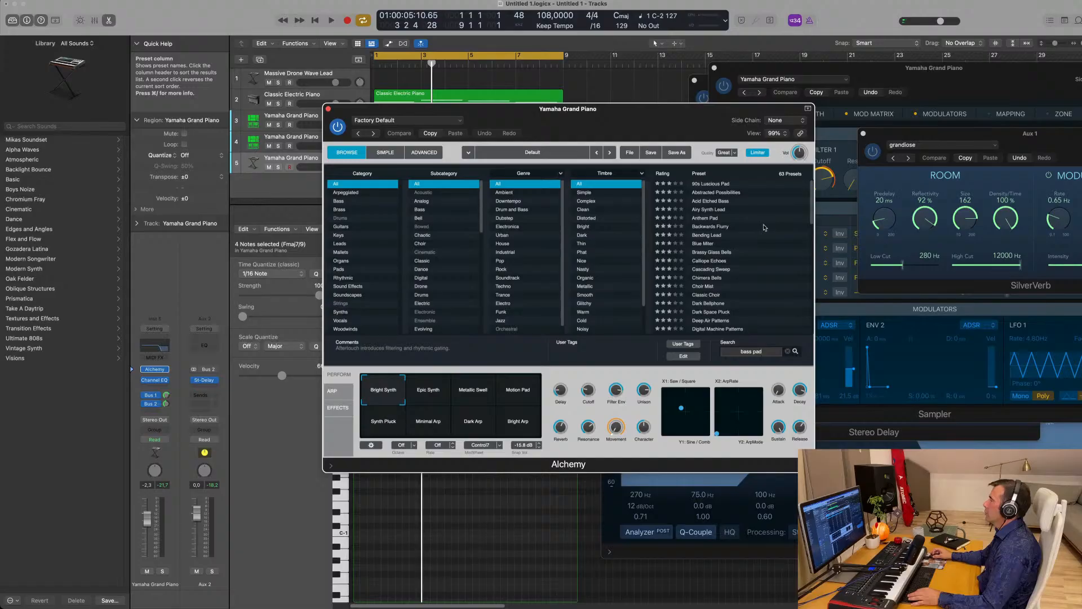
# - Audition the Dark Space Pluck preset with track 5 soloed
pyautogui.scroll(-5, 710, 211)
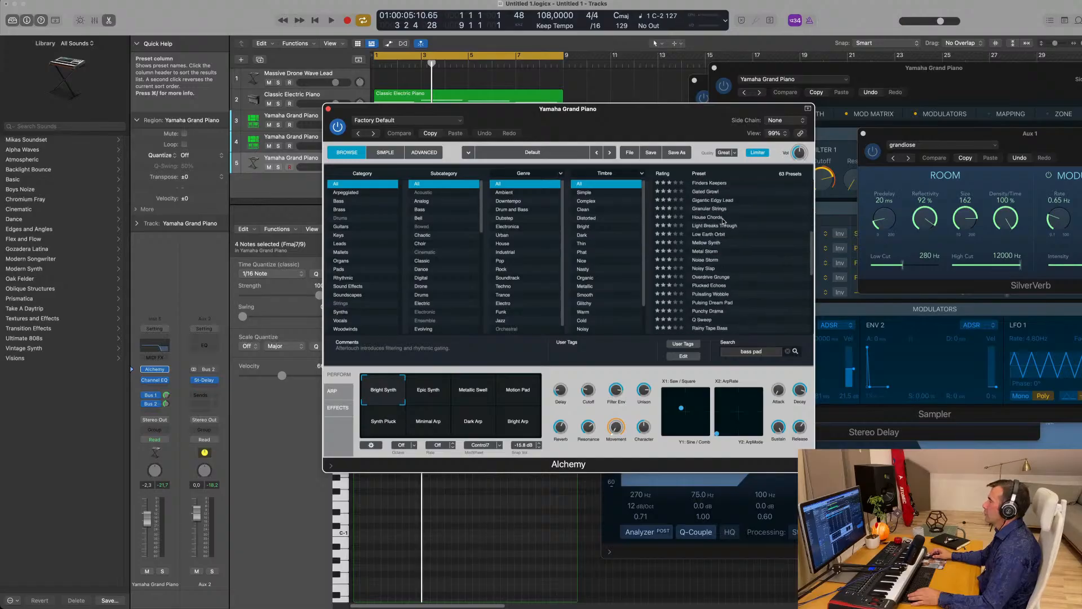
pyautogui.scroll(5, 724, 221)
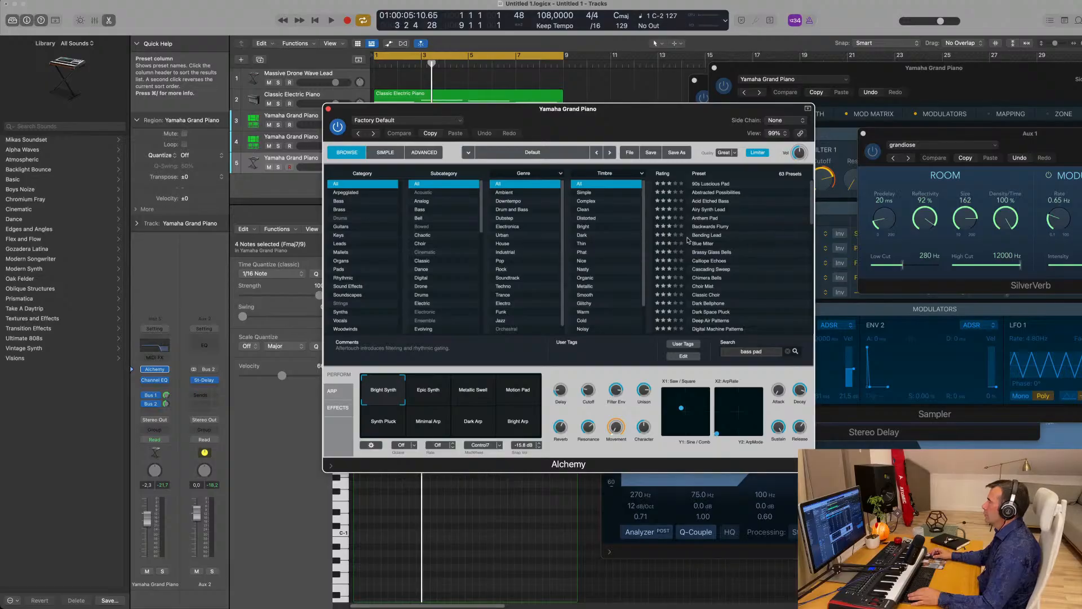
pyautogui.scroll(-2, 753, 242)
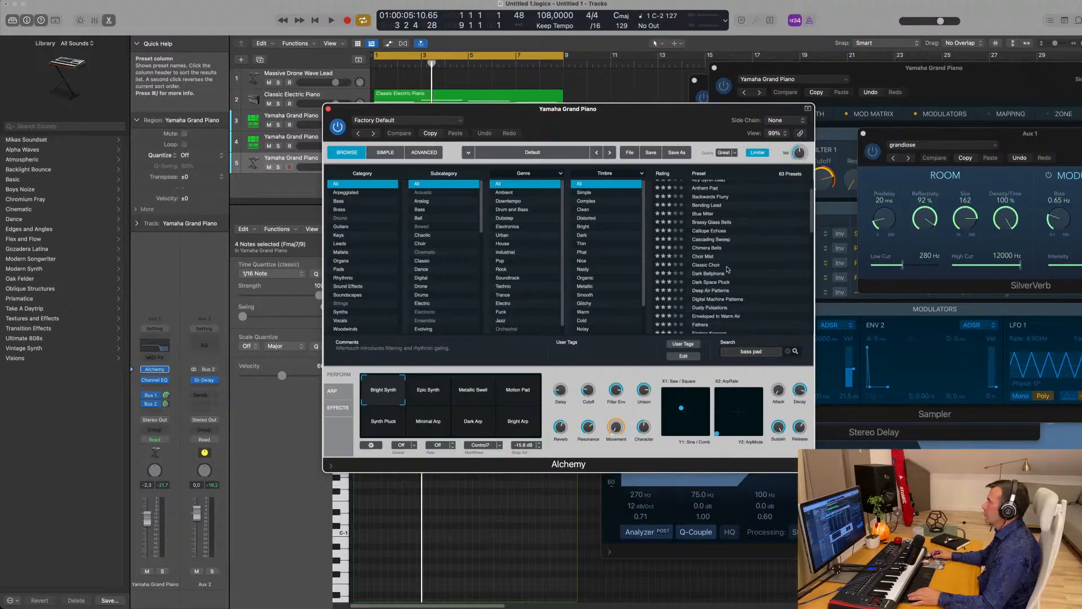
pyautogui.scroll(-1, 725, 267)
pyautogui.scroll(-1, 724, 265)
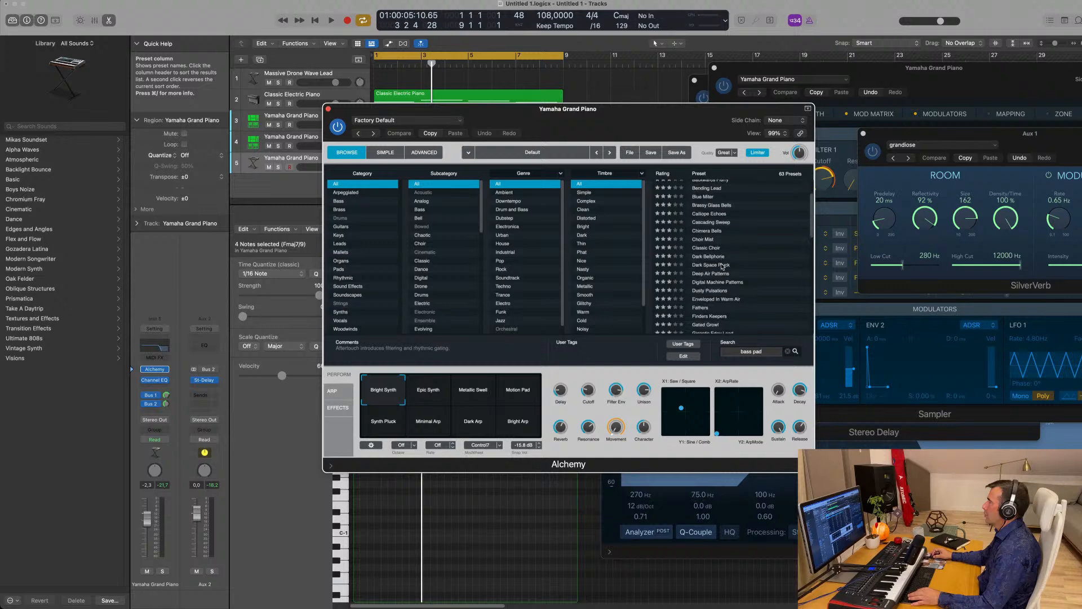
pyautogui.click(716, 265)
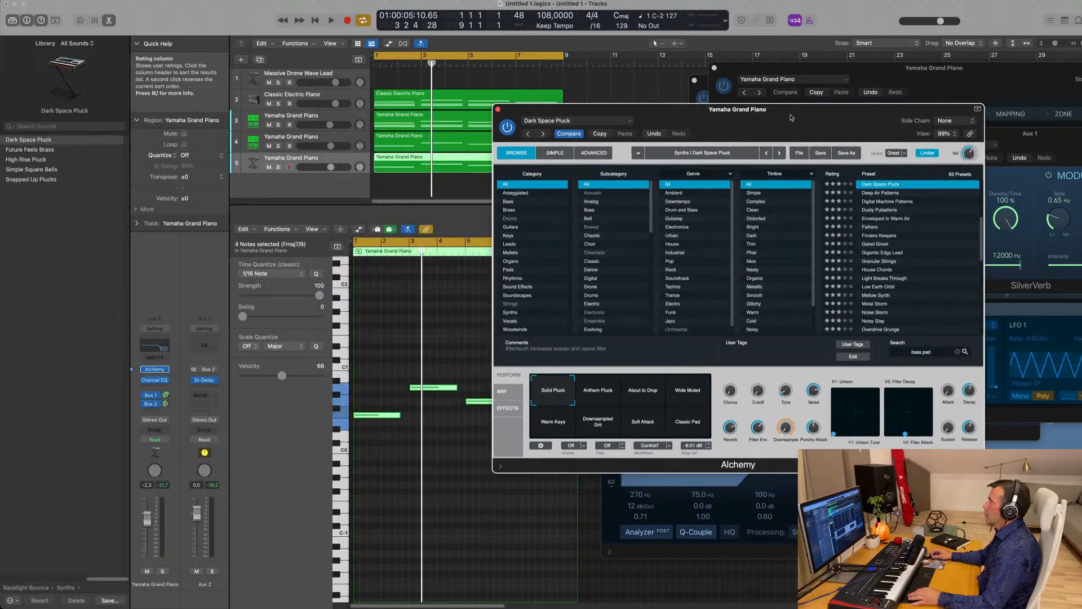
pyautogui.press('space')
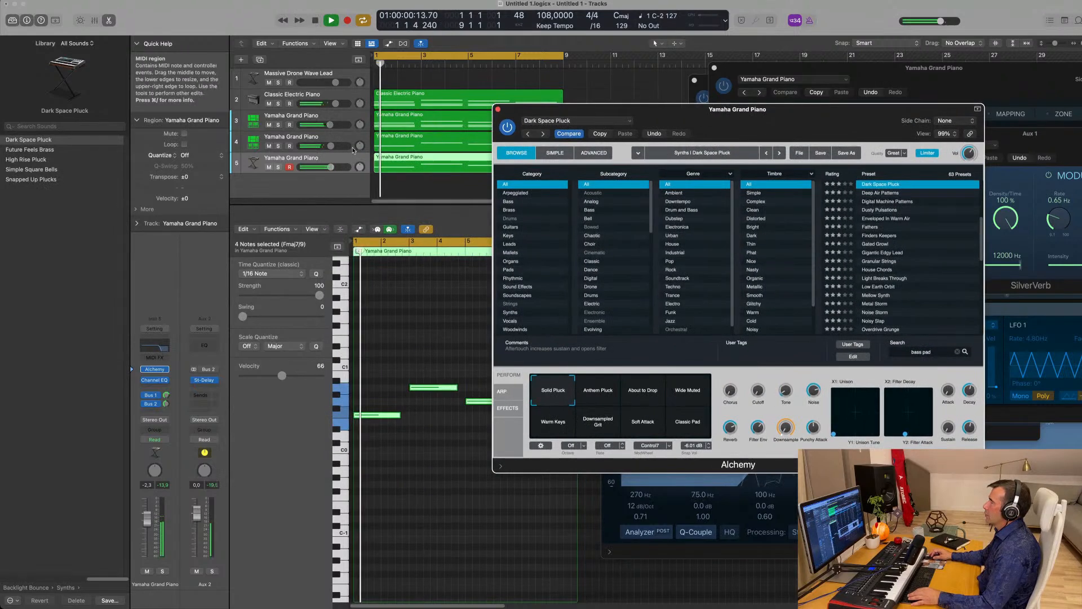
pyautogui.click(278, 167)
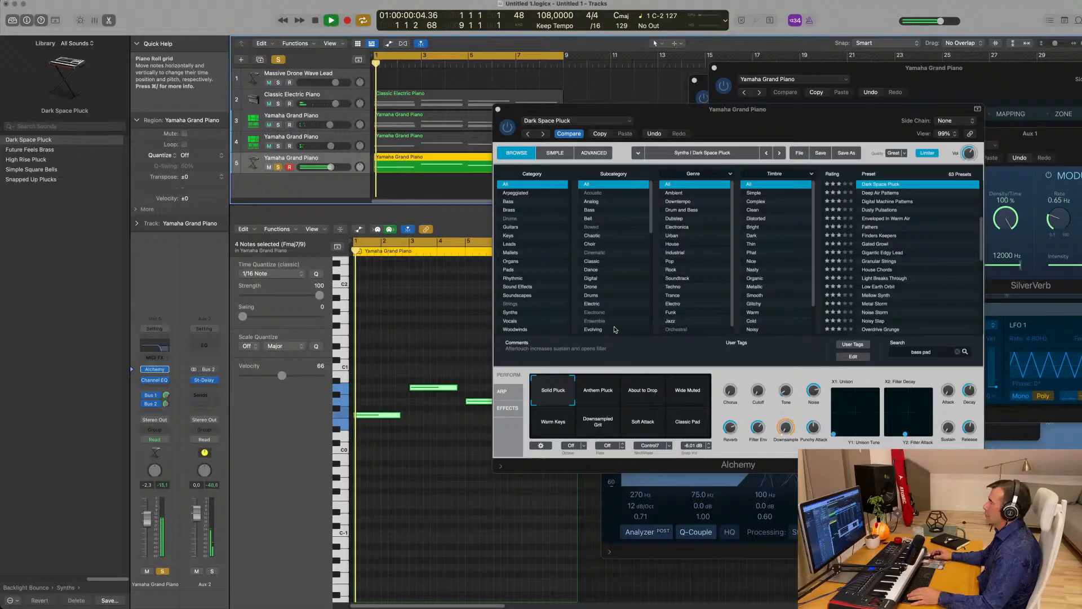
# - Try the Anthem Pluck variation and Dusty Pulsations preset, then filter presets to Pads
pyautogui.click(598, 390)
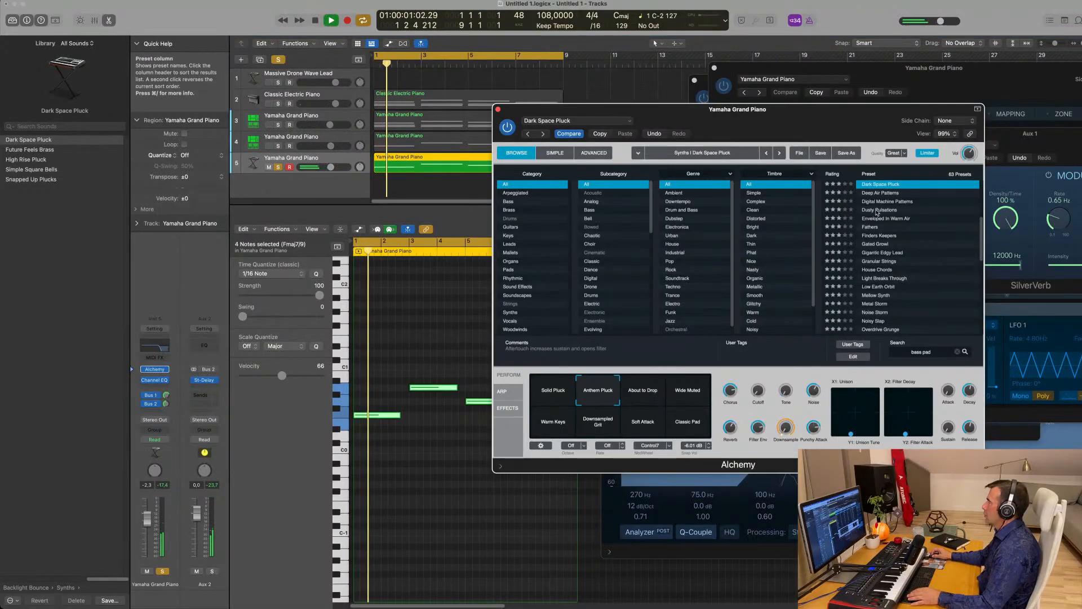
pyautogui.click(877, 210)
pyautogui.scroll(-3, 902, 237)
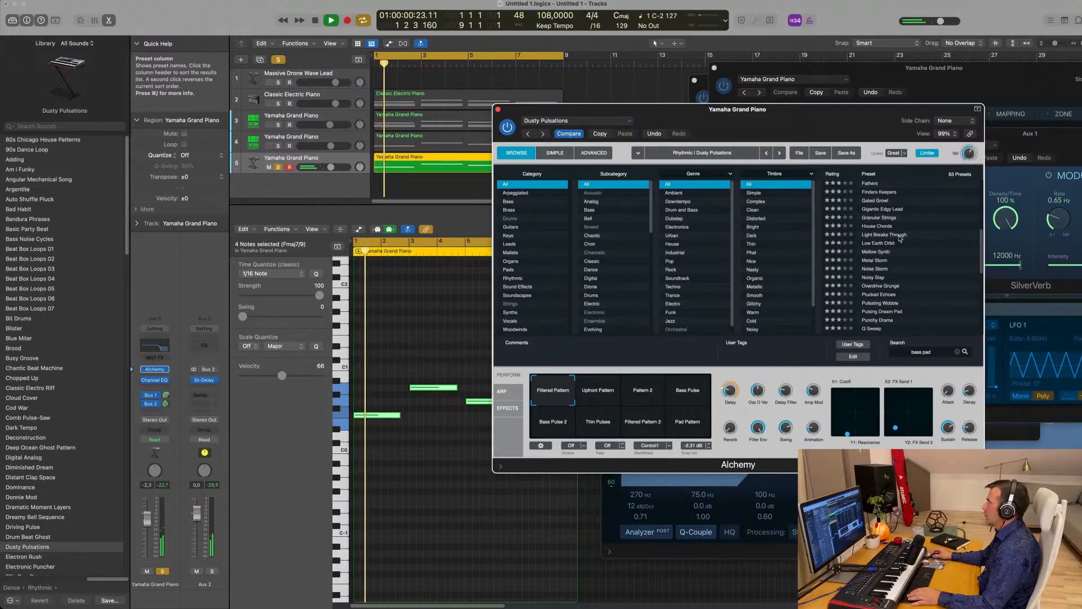
pyautogui.click(510, 270)
# - Audition Cascading Sweep, Low Earth Orbit, Unstable Storm, Walking Creature and Deep Air Patterns, settling on Anthem Pad
pyautogui.scroll(3, 895, 224)
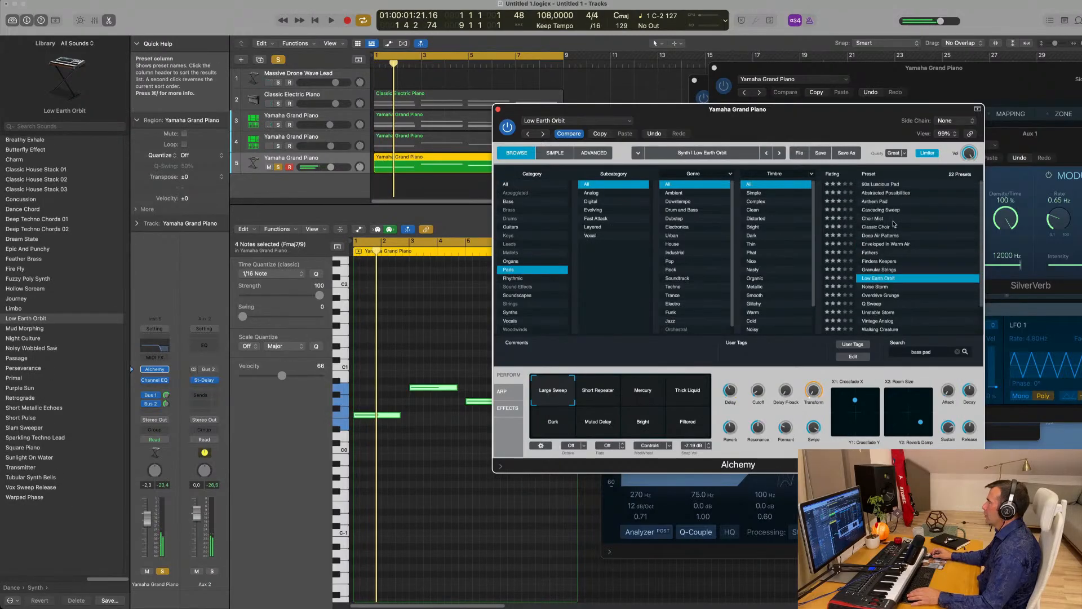
pyautogui.click(882, 211)
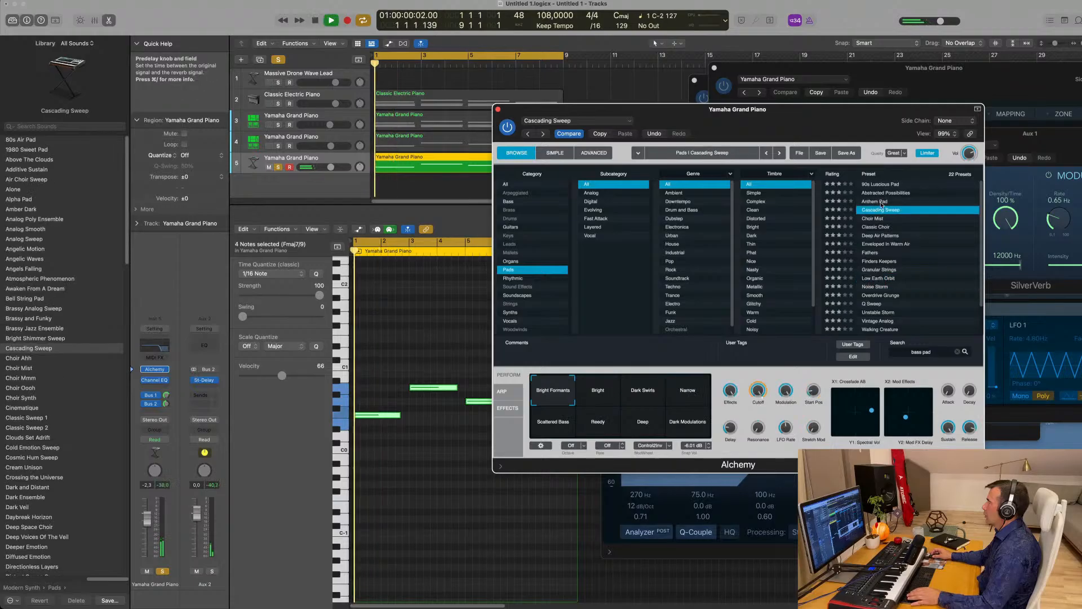
pyautogui.click(875, 202)
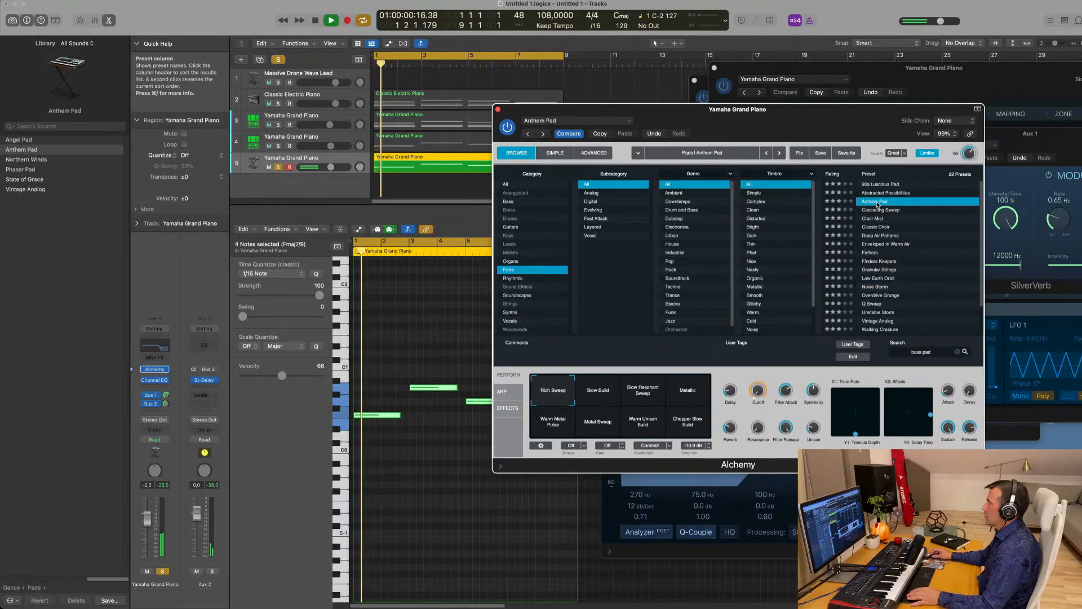
pyautogui.scroll(-3, 896, 252)
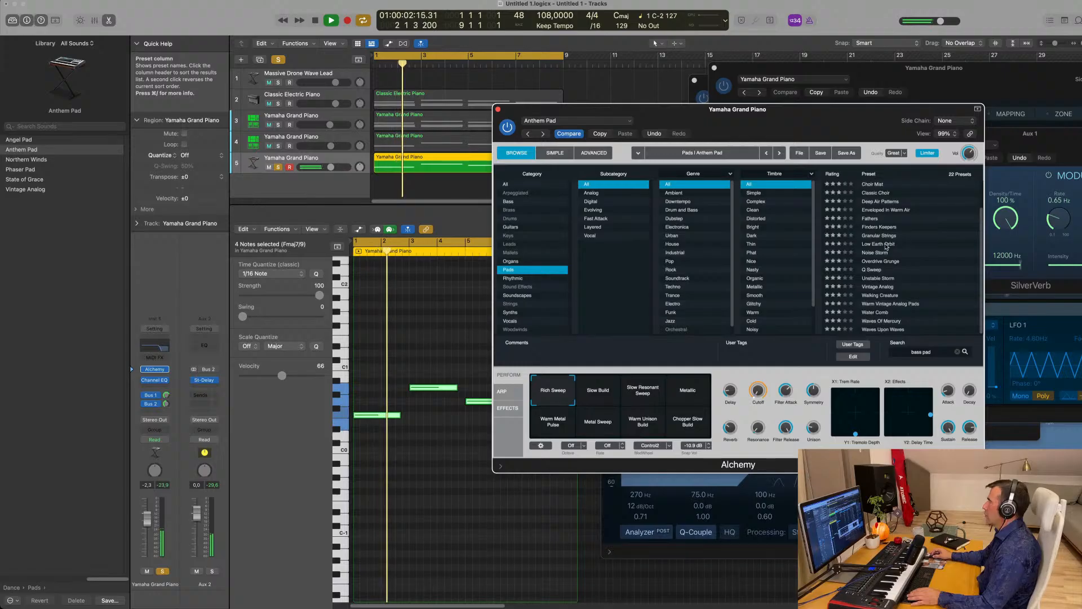
pyautogui.click(886, 244)
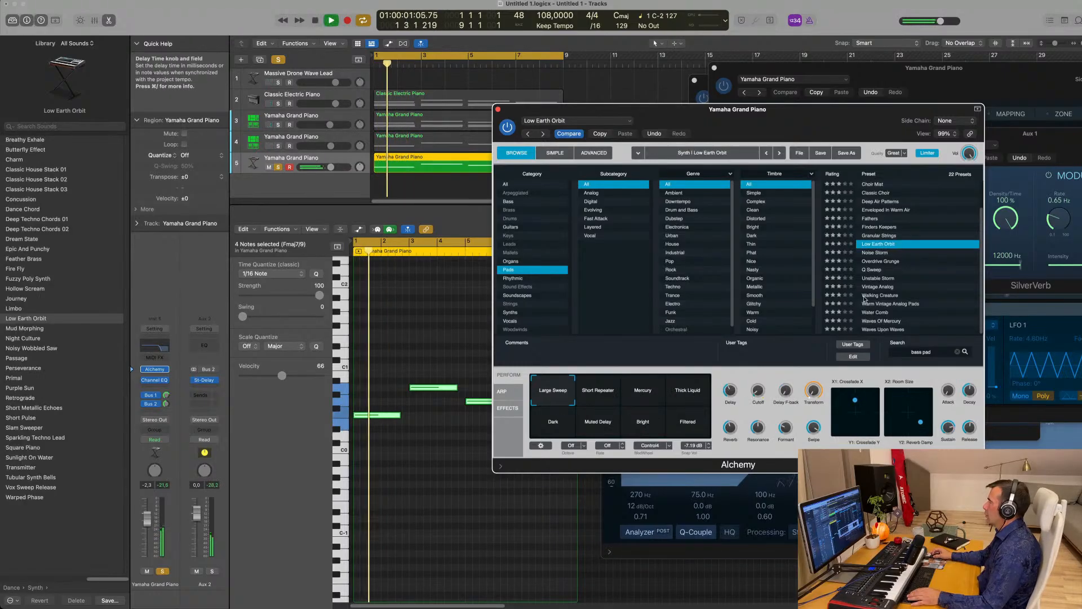
pyautogui.click(875, 281)
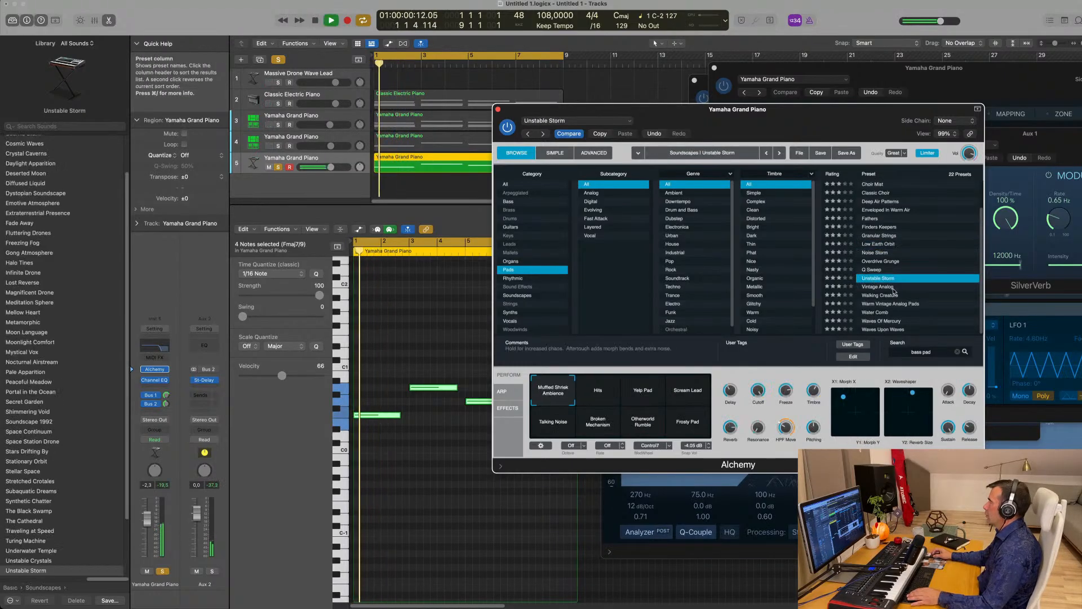
pyautogui.click(878, 295)
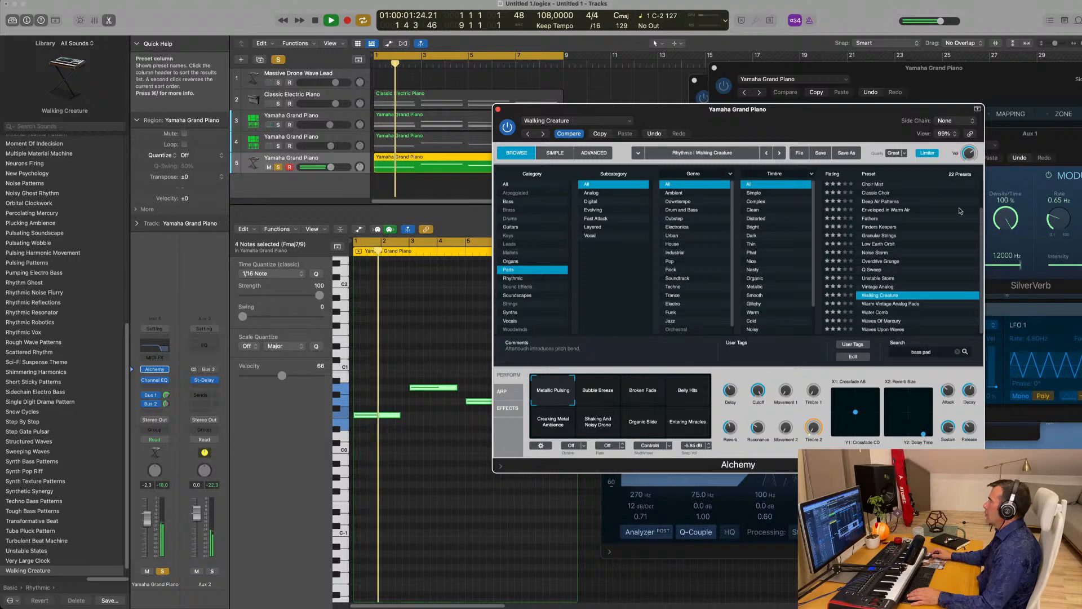
pyautogui.press('space')
pyautogui.scroll(2, 891, 221)
pyautogui.click(879, 193)
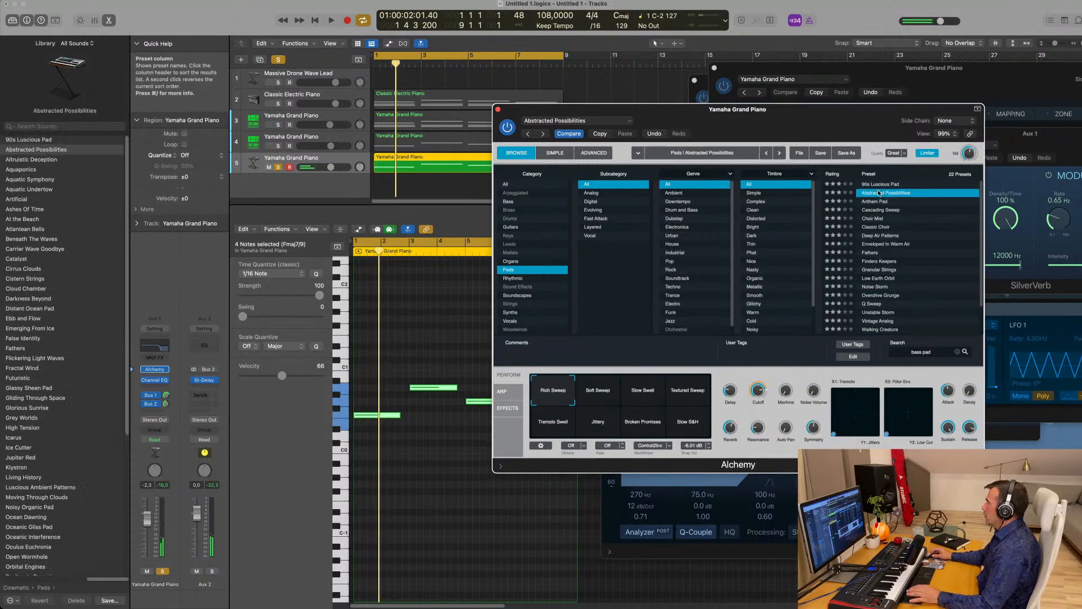
pyautogui.click(877, 236)
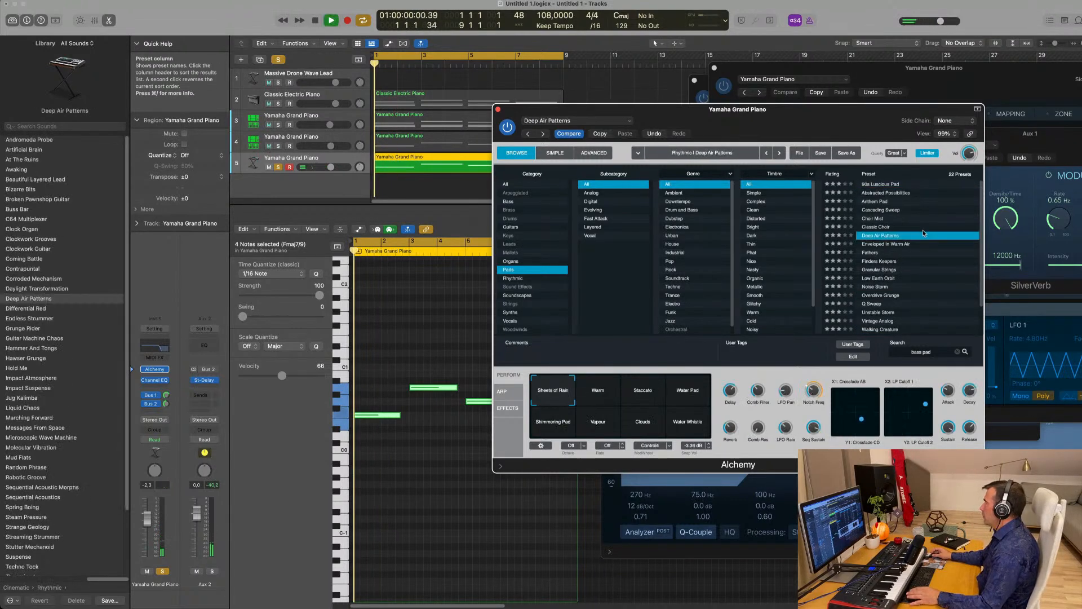
pyautogui.click(871, 202)
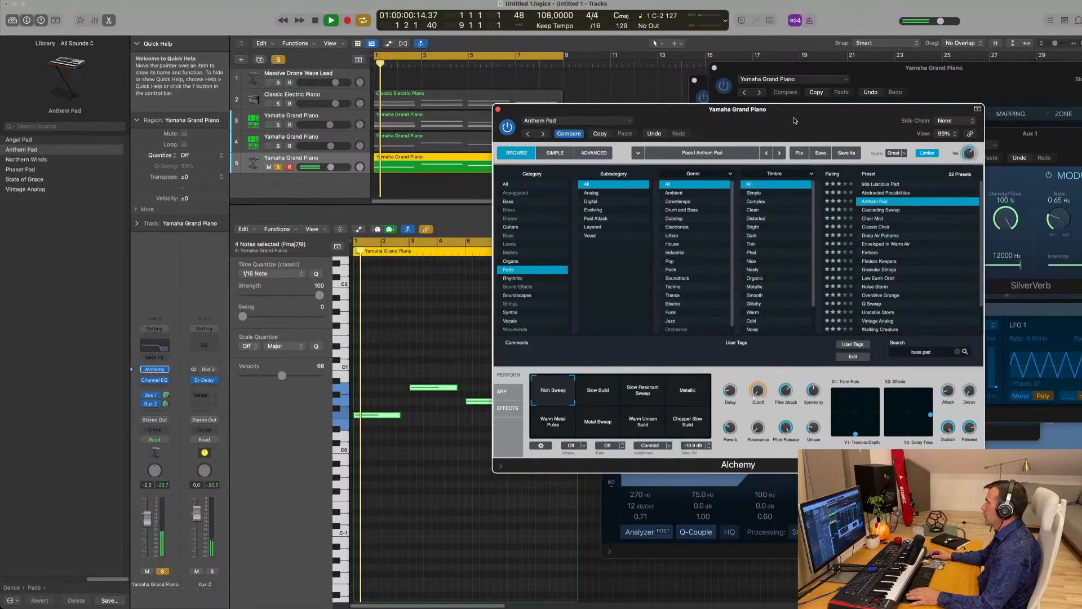
# - Audition Anthem Pad's performance variations and settle on Warm Metal Pulse
pyautogui.moveTo(766, 112); pyautogui.dragTo(726, 80)
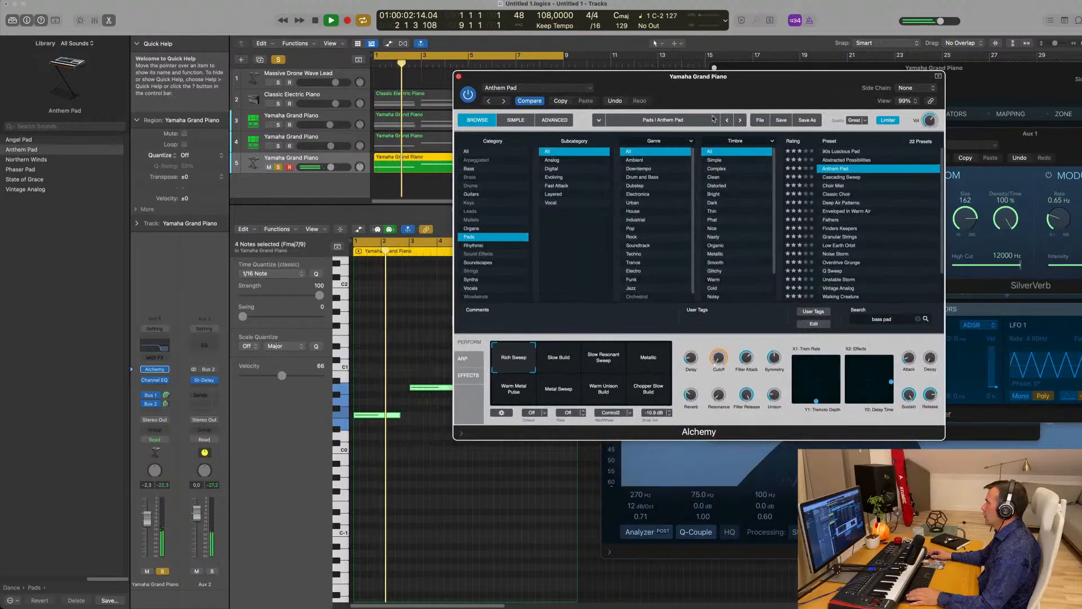
pyautogui.click(566, 359)
pyautogui.press('space')
pyautogui.click(607, 364)
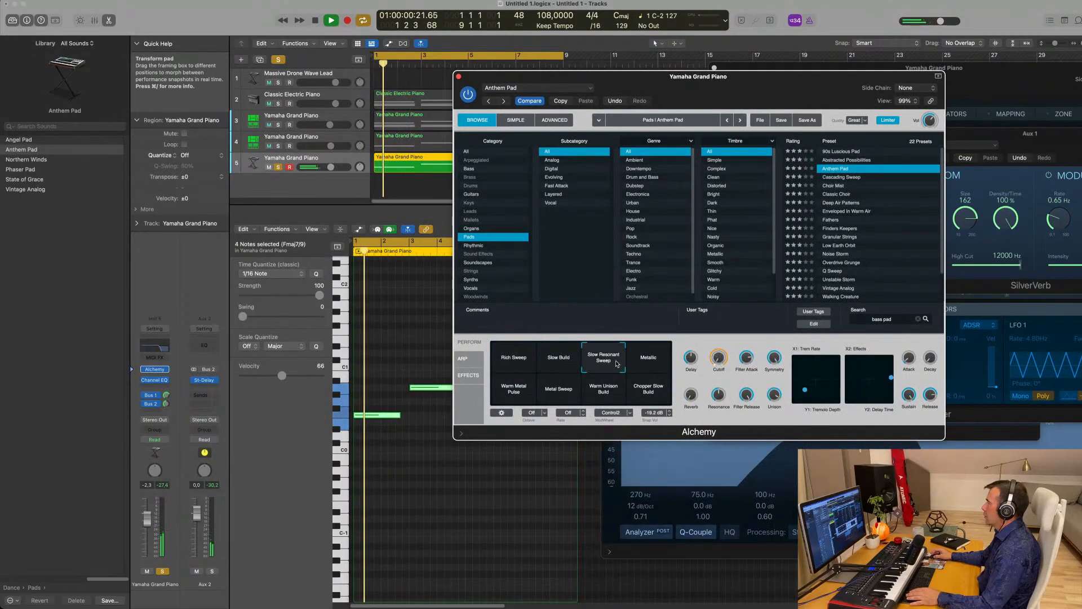
pyautogui.click(648, 363)
pyautogui.click(527, 396)
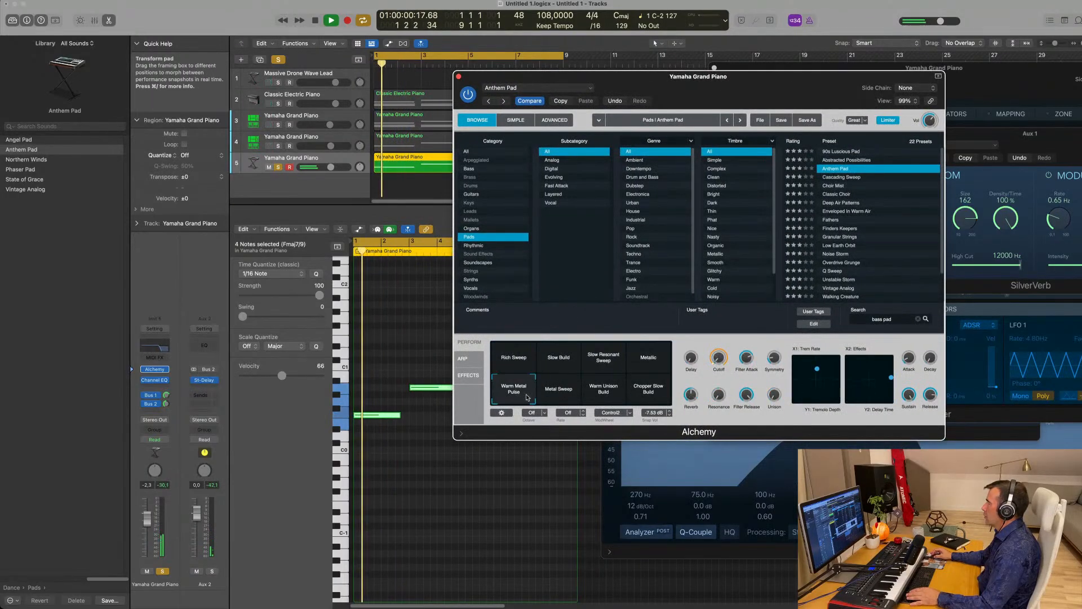
pyautogui.click(561, 395)
pyautogui.click(598, 394)
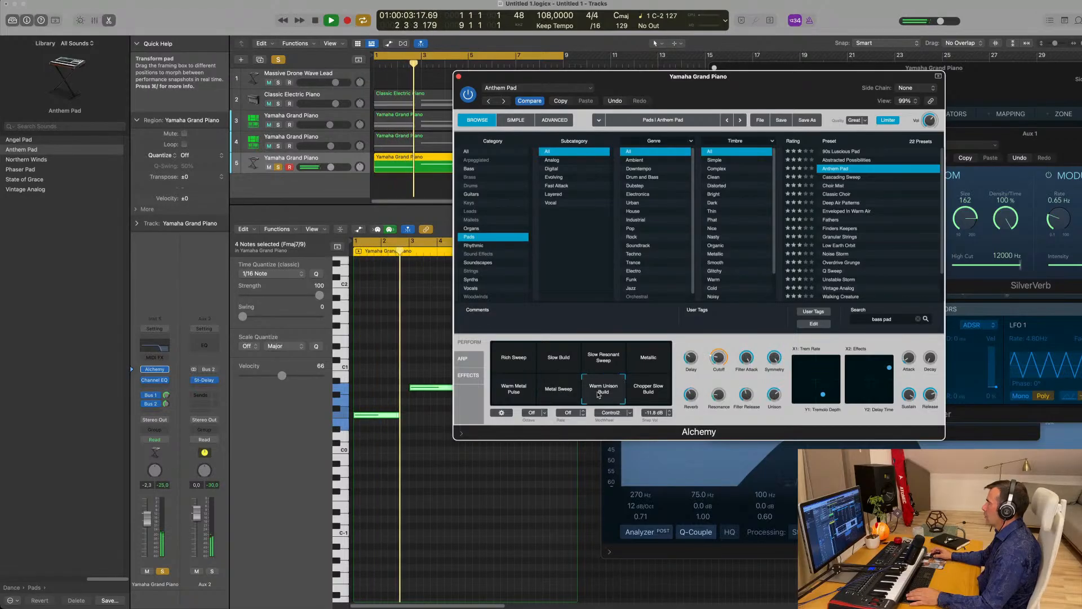
pyautogui.click(658, 395)
pyautogui.press('space')
pyautogui.click(506, 390)
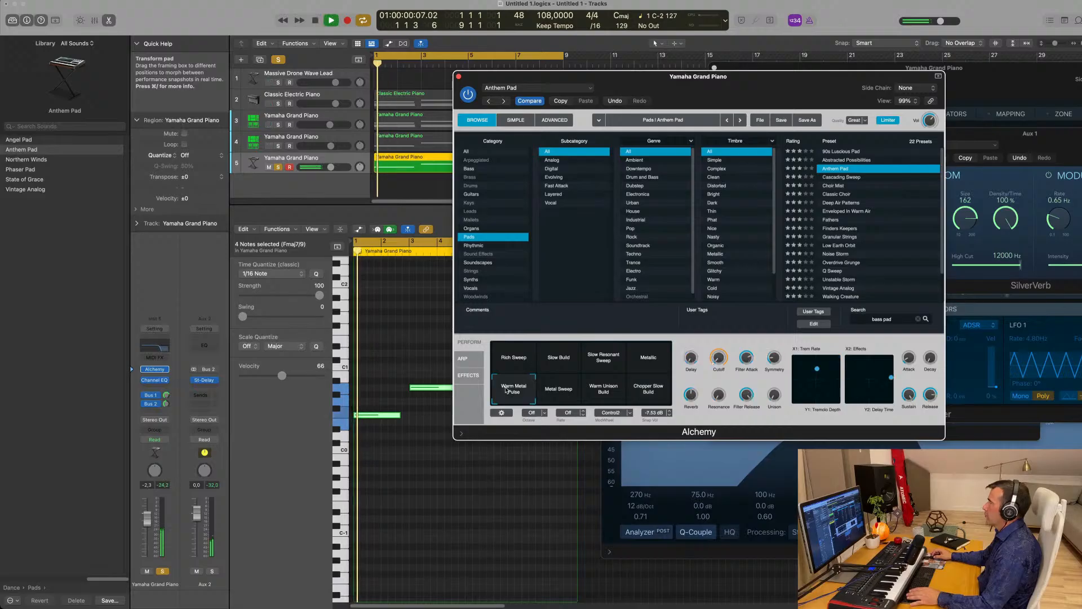
# - Transpose the four Fmaj7 chord notes up an octave
pyautogui.click(409, 471)
pyautogui.hotkey('alt', 'shift', 'Up')
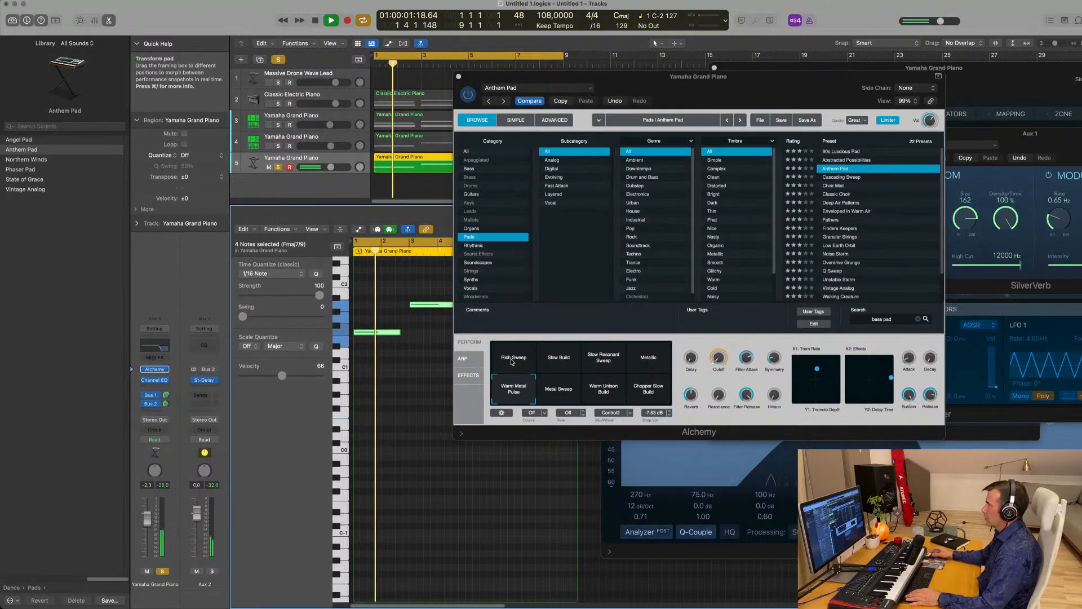
pyautogui.moveTo(738, 80); pyautogui.dragTo(814, 233)
# - Unsolo the Anthem Pad, replay from bar 1, and lower its volume to -4.0 dB
pyautogui.press('space')
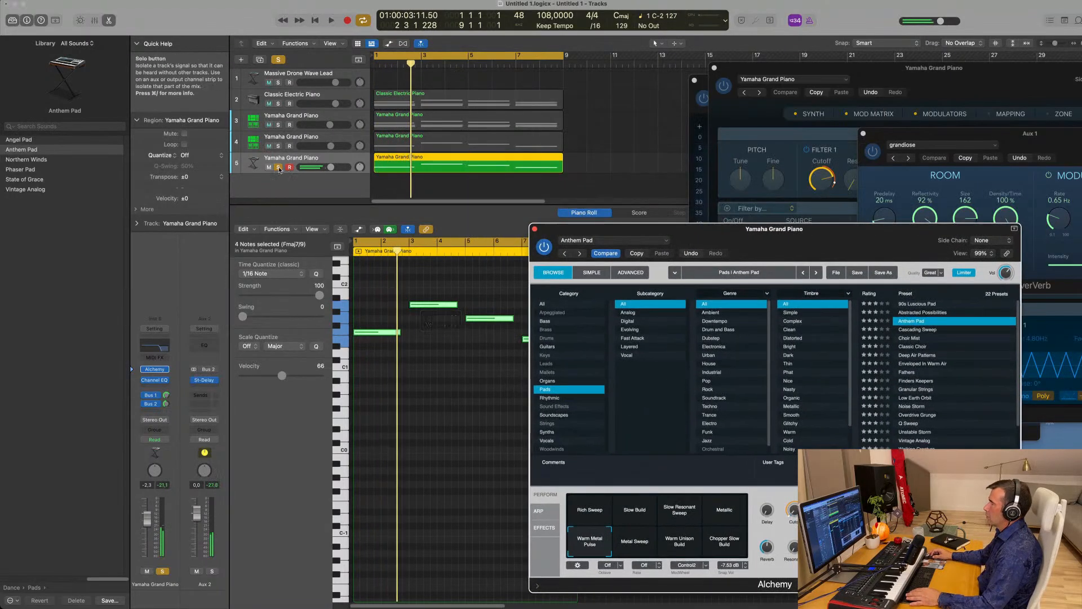
pyautogui.click(279, 167)
pyautogui.press('Return')
pyautogui.press('space')
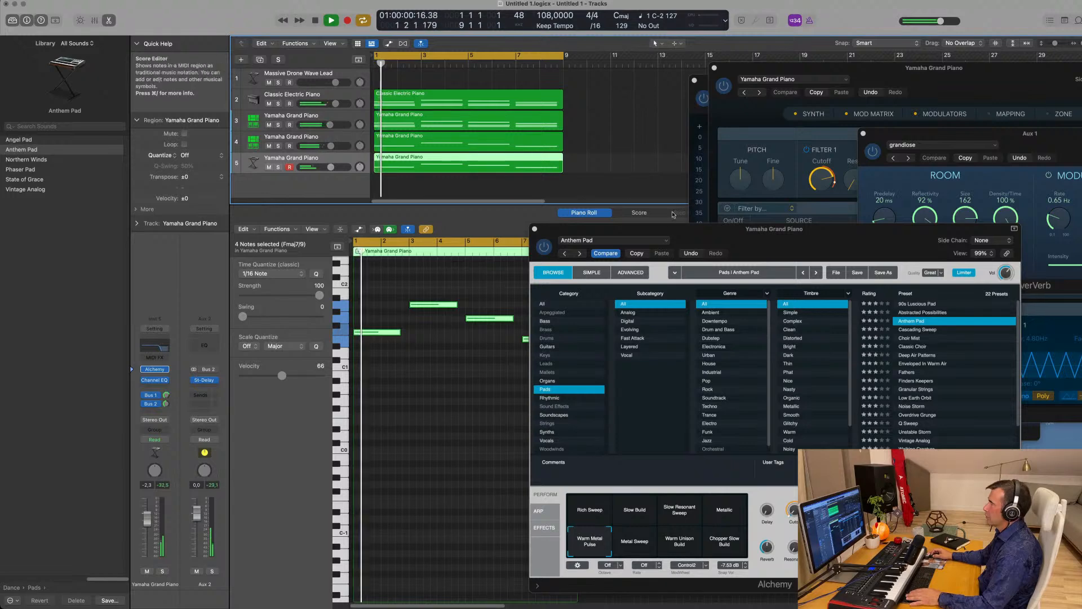
pyautogui.moveTo(673, 228); pyautogui.dragTo(803, 184)
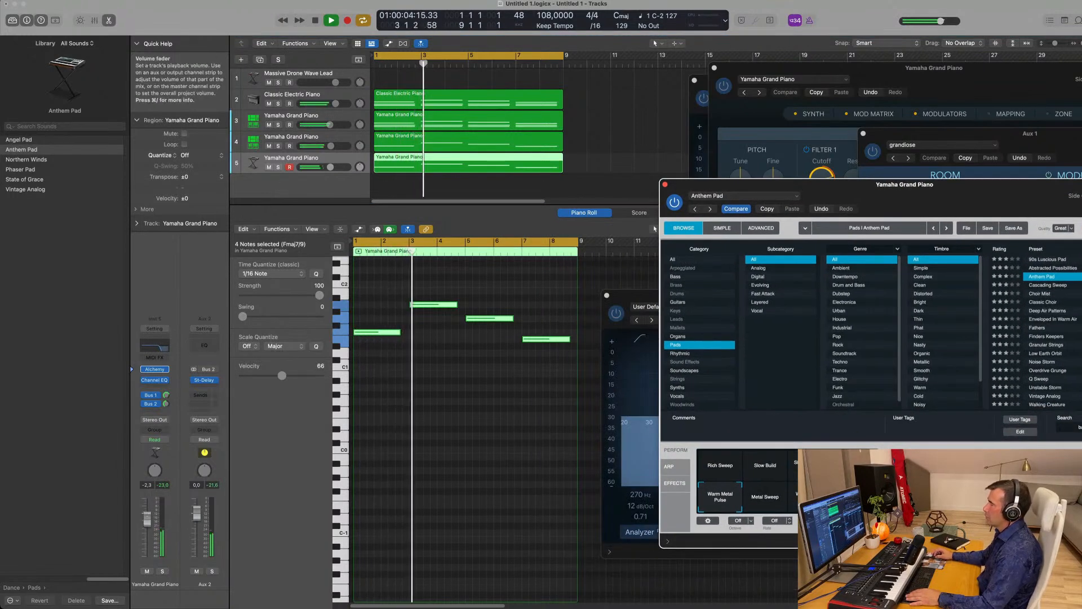
pyautogui.moveTo(330, 167); pyautogui.dragTo(327, 167)
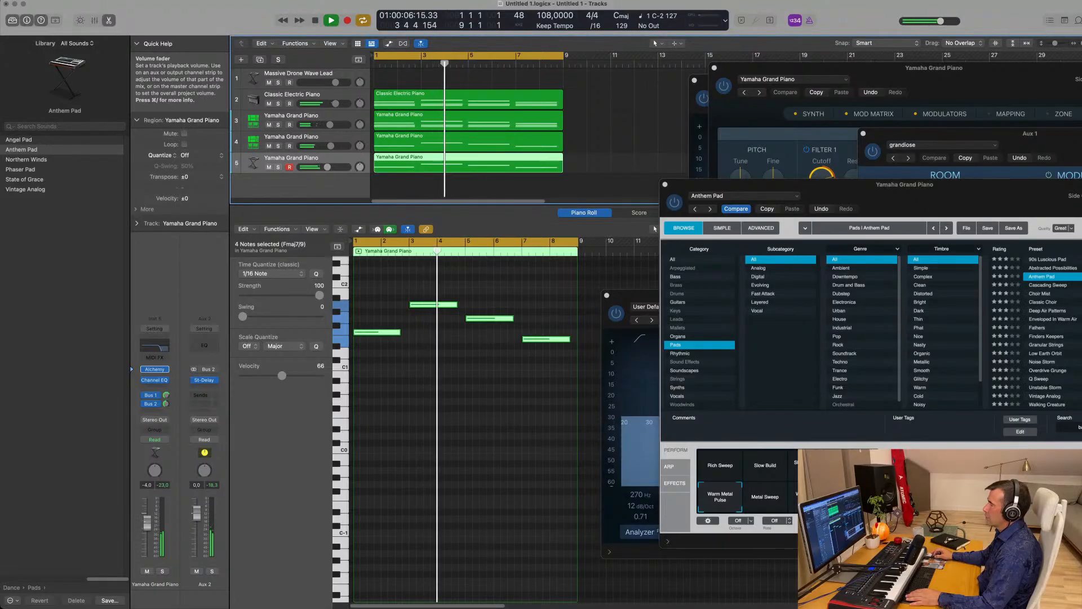
# - Delete one note from the Anthem Pad chord in the piano roll
pyautogui.click(433, 304)
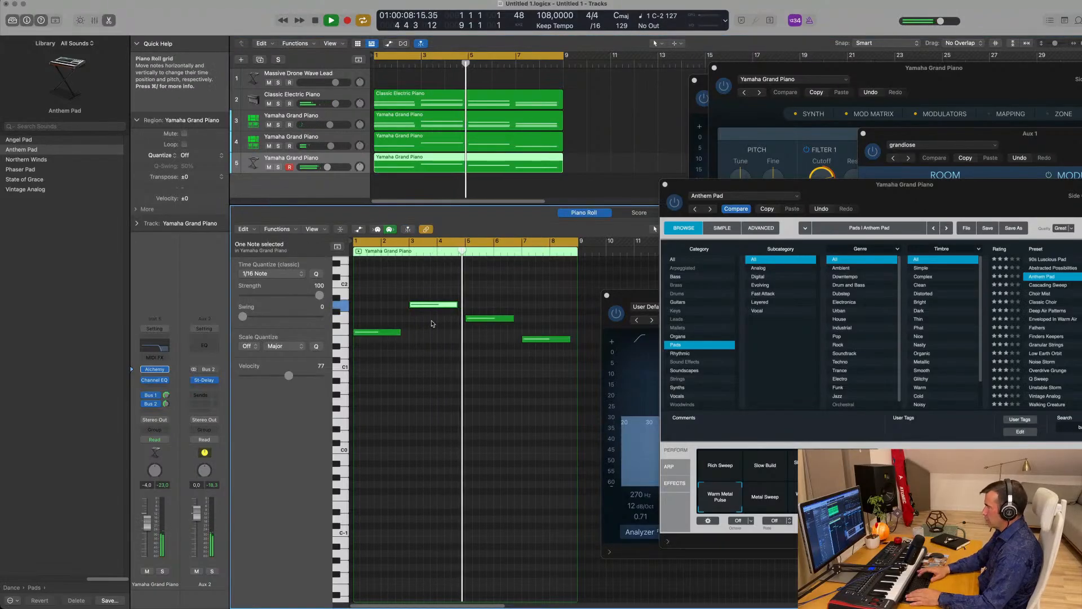
pyautogui.moveTo(432, 323); pyautogui.dragTo(546, 358)
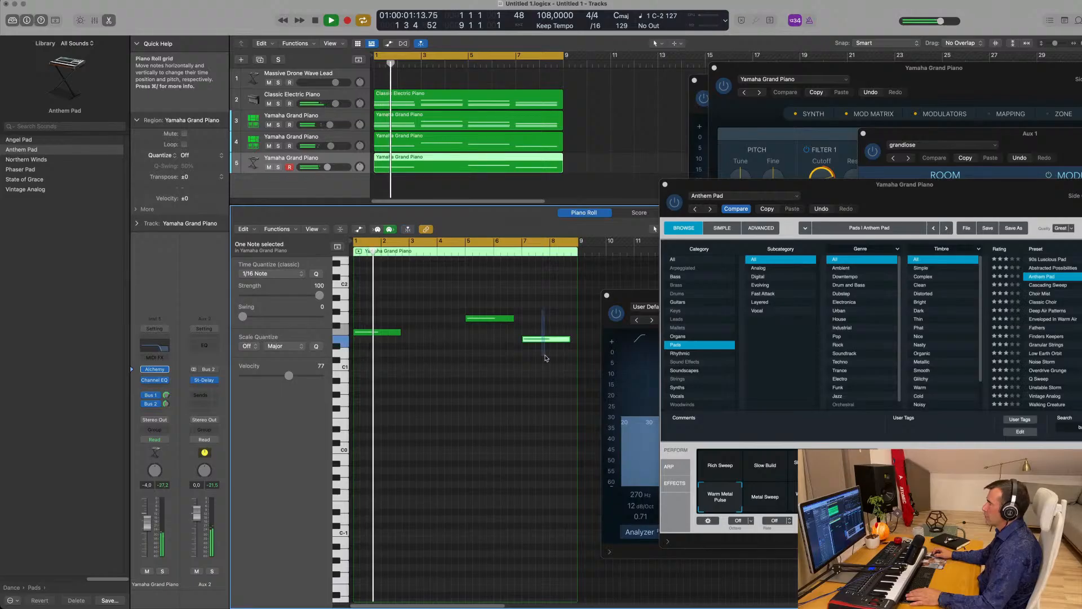
pyautogui.press('Delete')
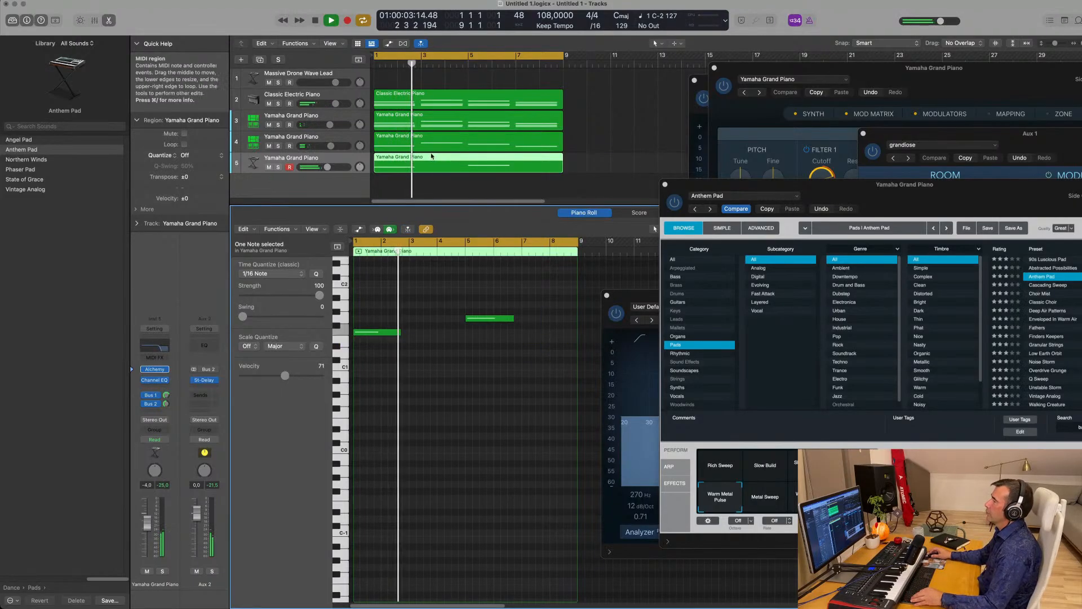
pyautogui.scroll(-1, 464, 164)
pyautogui.hscroll(-1, 464, 166)
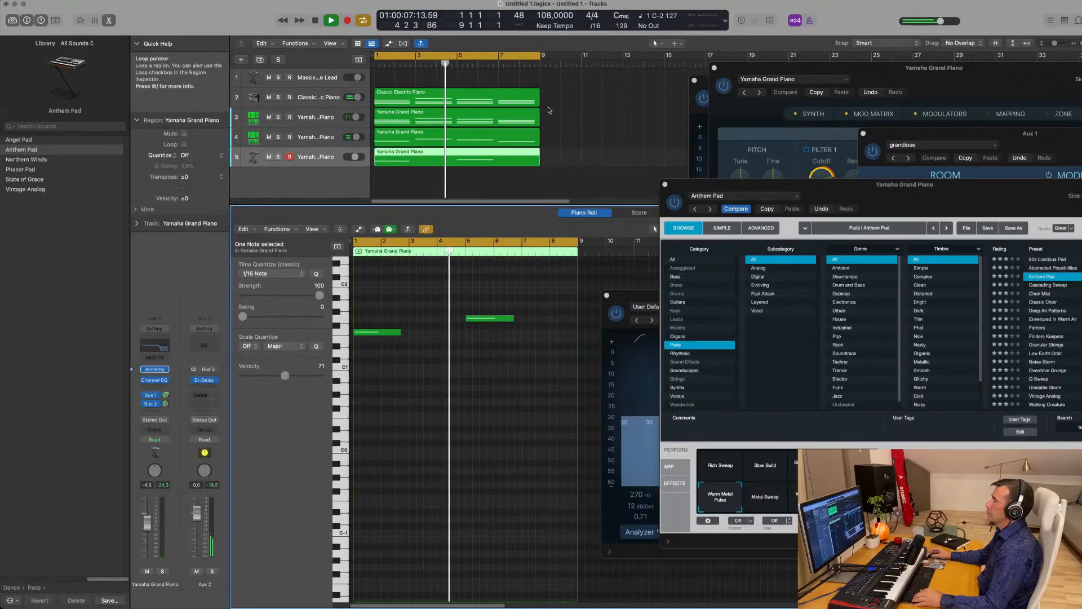
pyautogui.hscroll(-3, 568, 114)
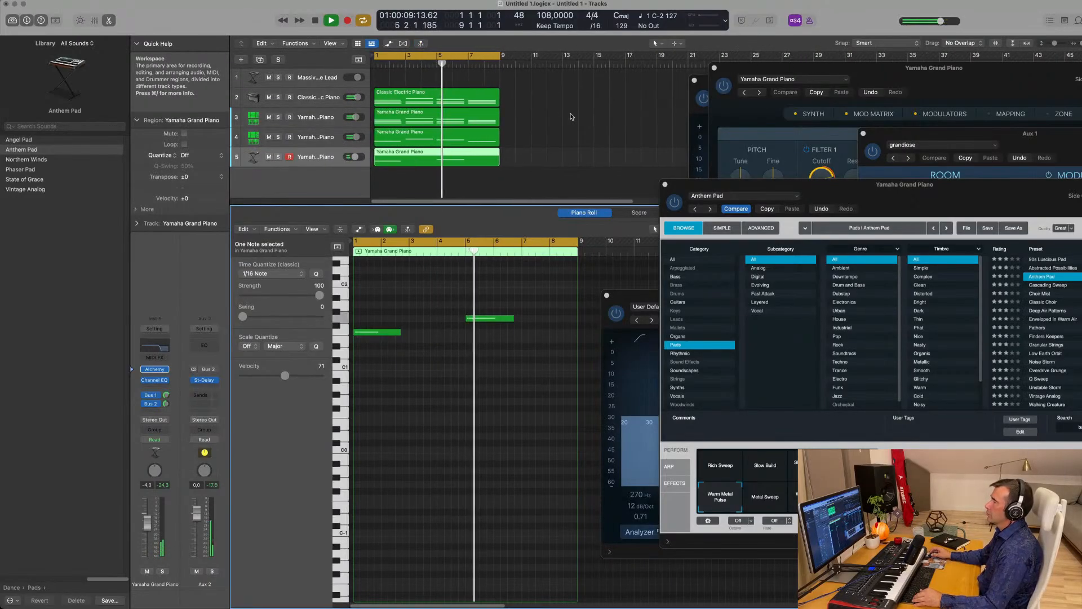
pyautogui.hscroll(-1, 564, 120)
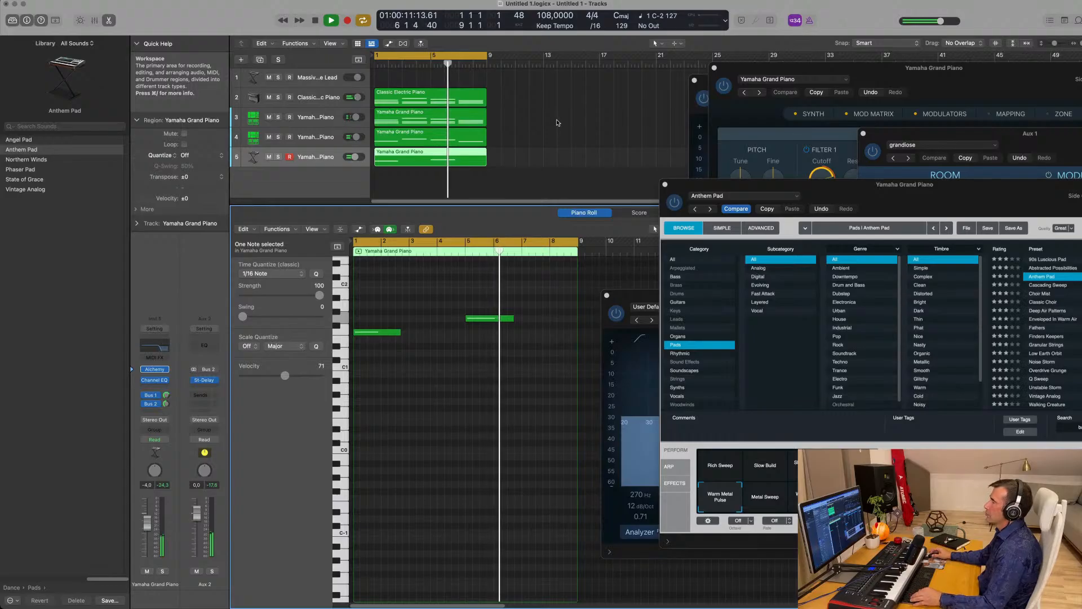
pyautogui.hscroll(-1, 496, 135)
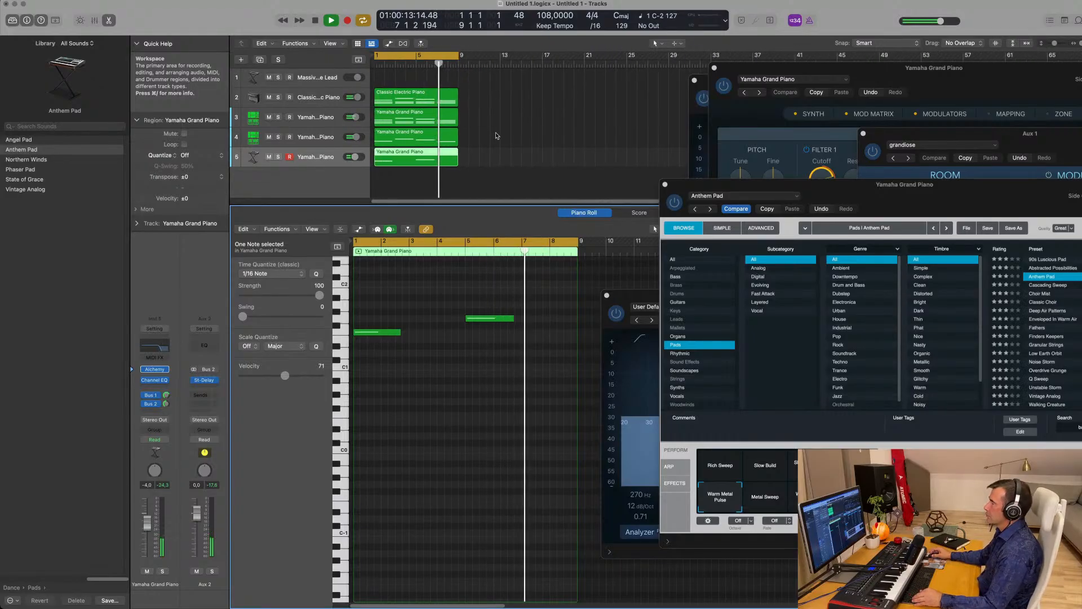
# - Select the Yamaha Grand Piano track 4, mute and unmute it, and stop playback
pyautogui.click(305, 139)
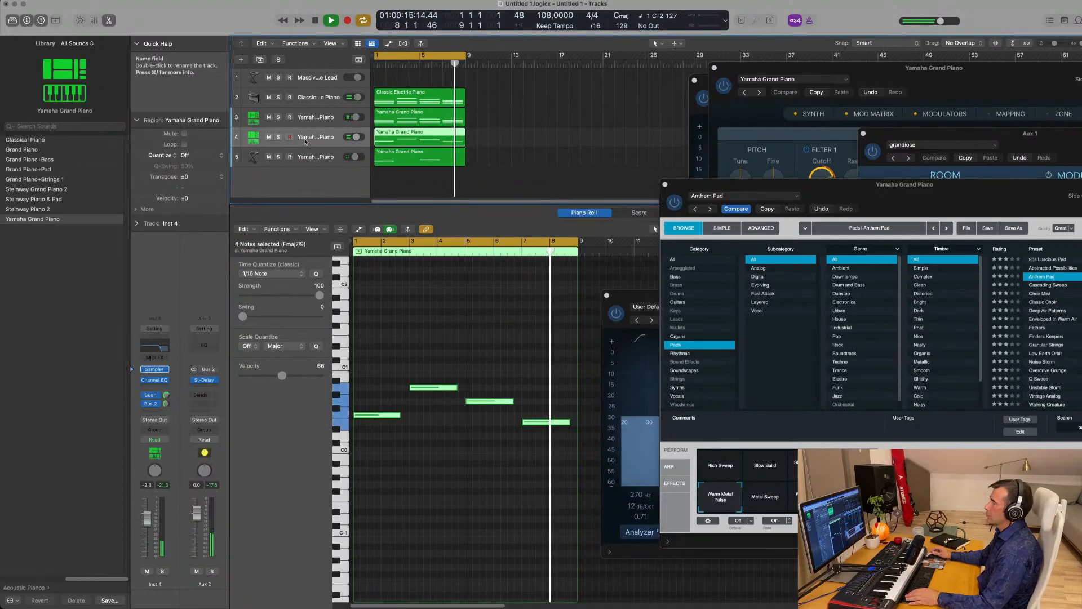
pyautogui.hotkey('ctrl', 'm')
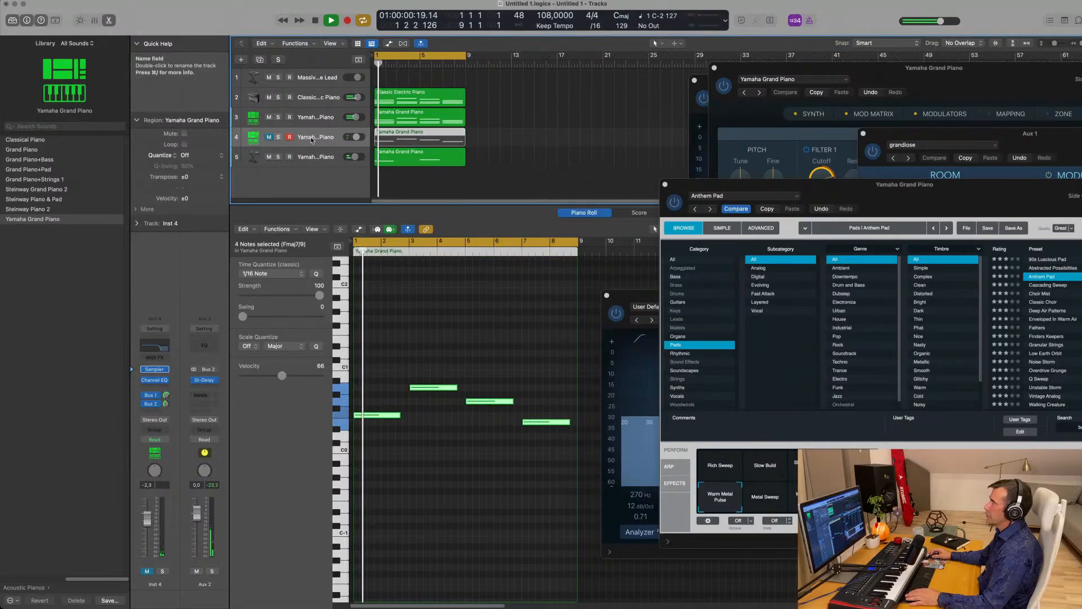
pyautogui.click(268, 137)
pyautogui.press('space')
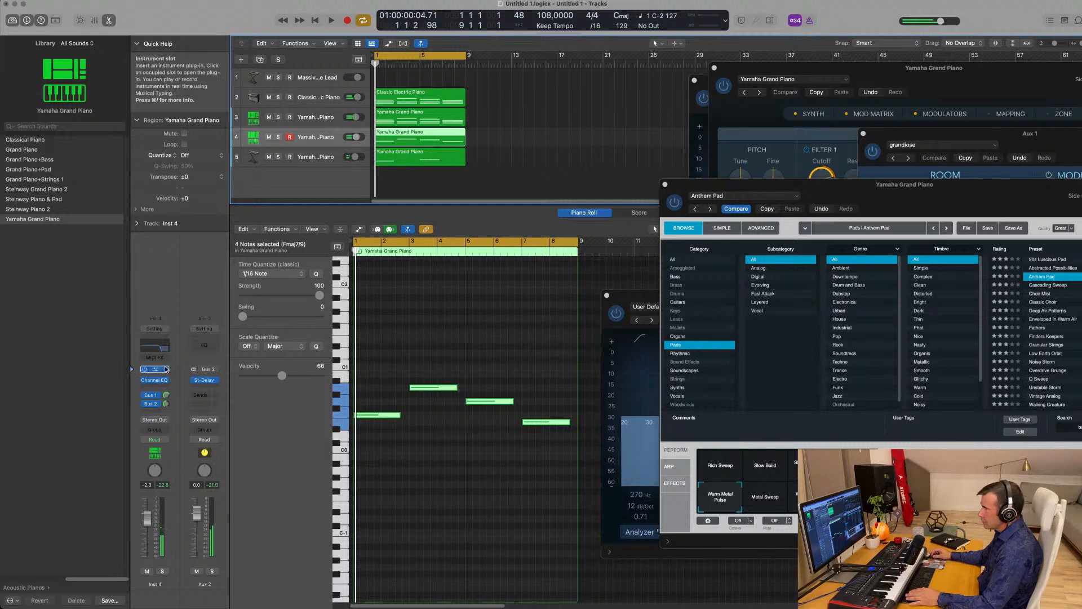
# - Browse track 4's instrument slot to AU Instruments > LennarDigital > Sylenth1
pyautogui.click(167, 369)
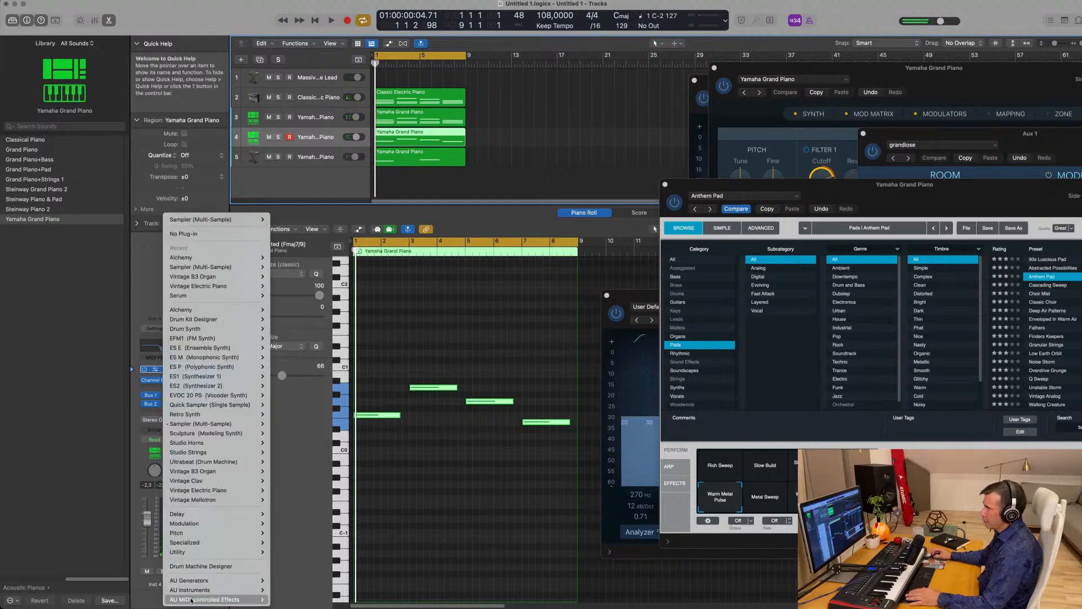
pyautogui.moveTo(243, 590)
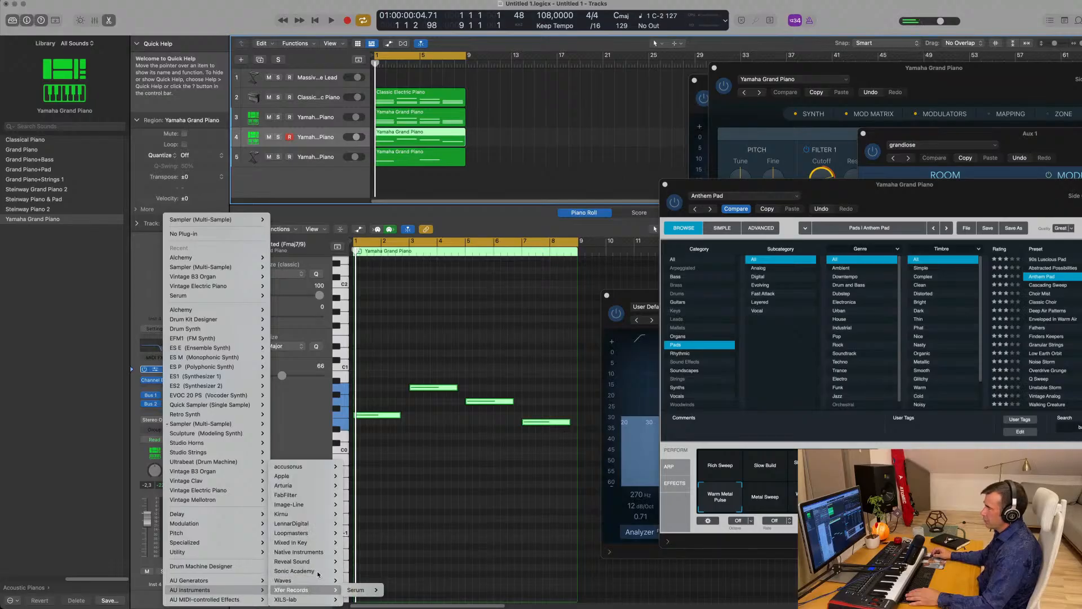
pyautogui.moveTo(319, 563)
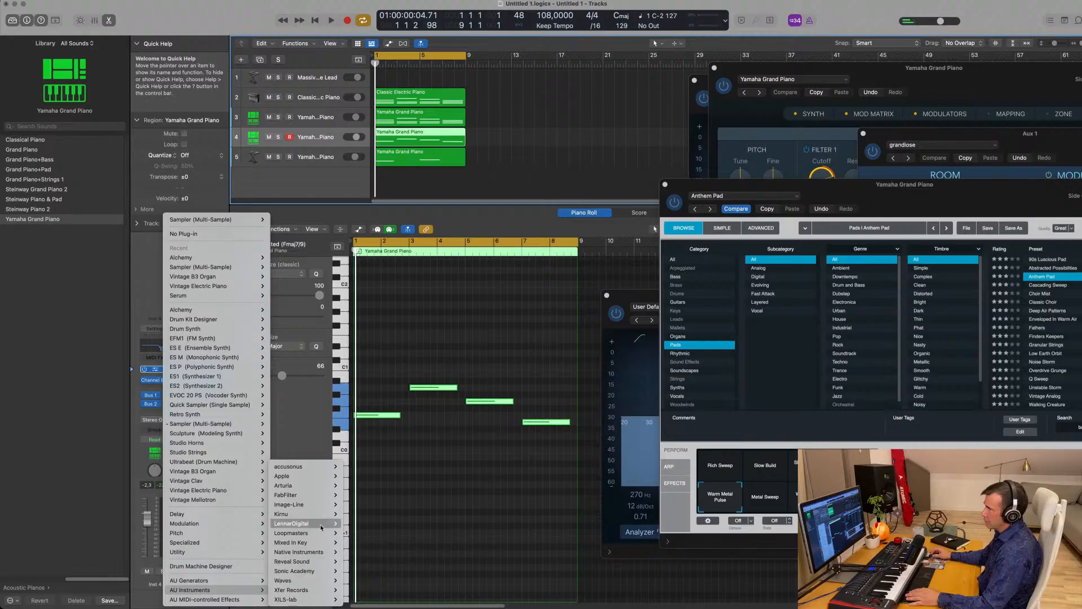
# - Replace the piano with Sylenth1 Stereo and load the TeamDNR HouseKit preset bank
pyautogui.moveTo(333, 524)
pyautogui.click(401, 524)
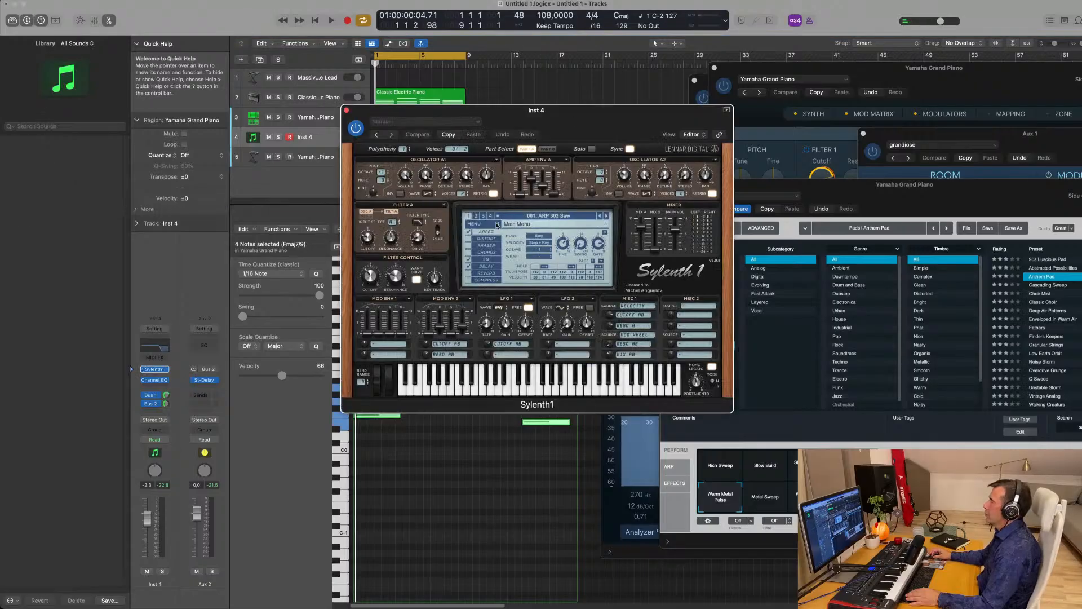
pyautogui.click(475, 223)
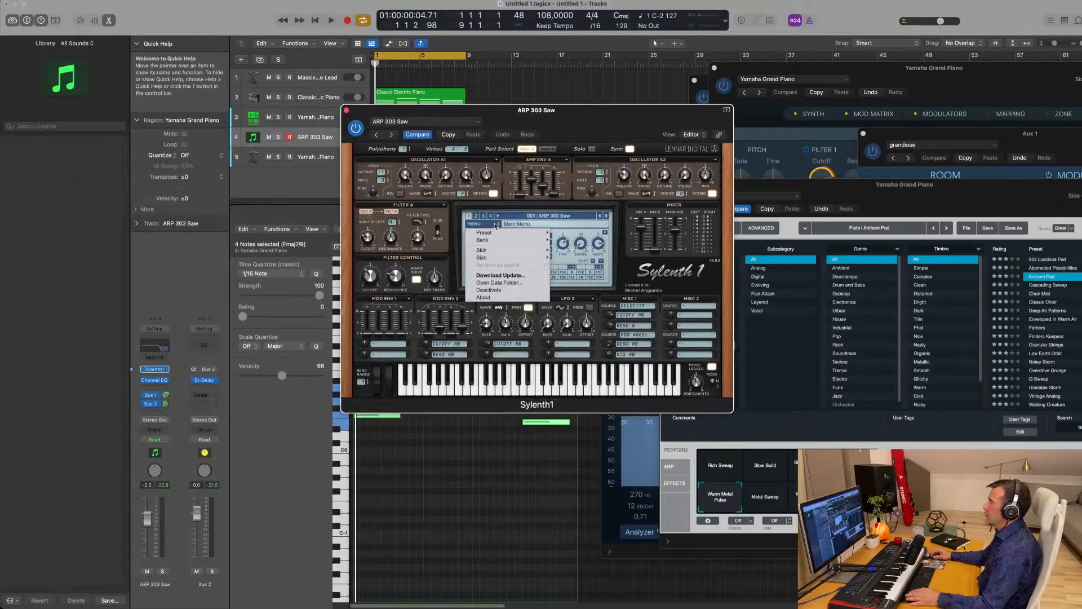
pyautogui.moveTo(496, 232)
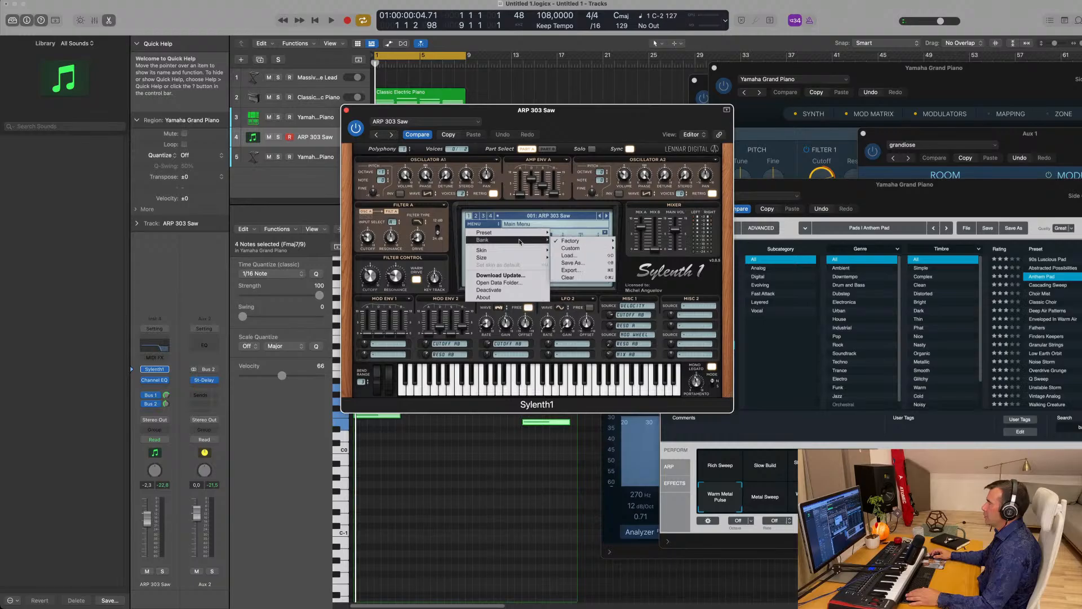
pyautogui.moveTo(579, 241)
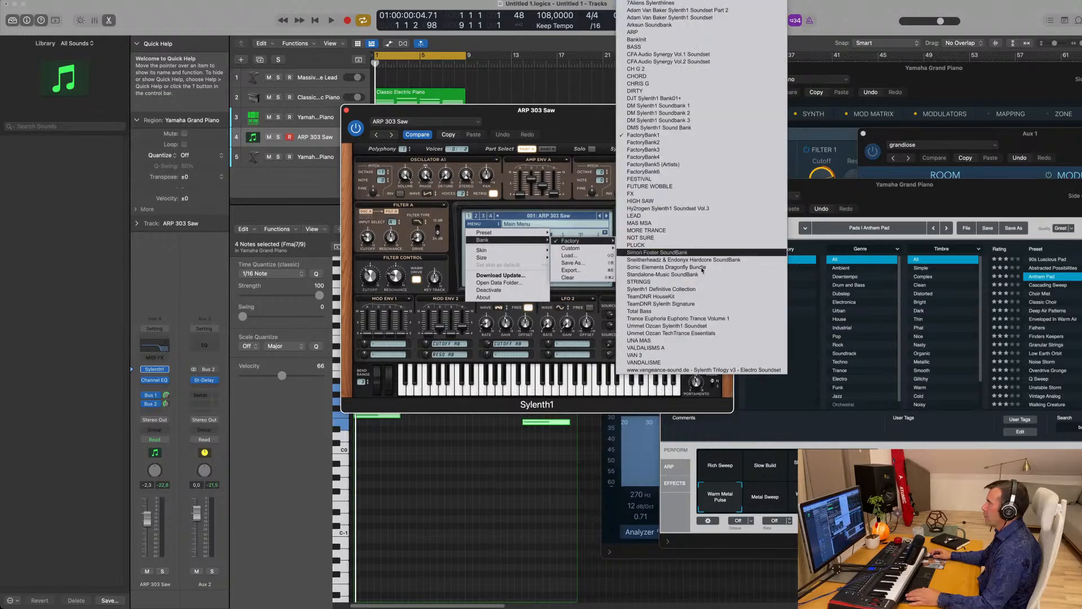
pyautogui.click(714, 297)
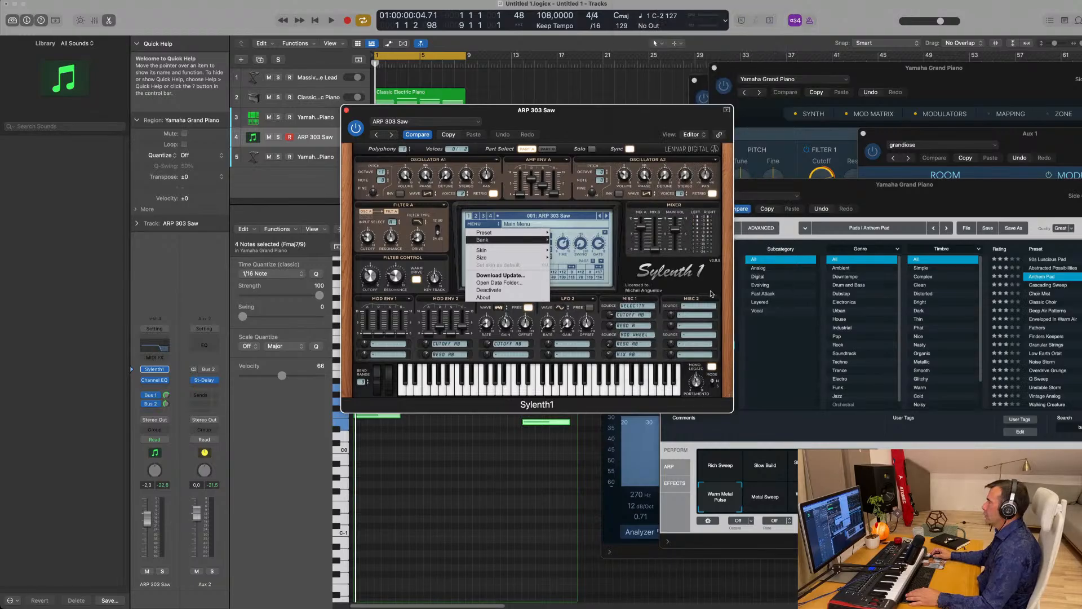
# - Pick the 029: BASS - Bass Pad preset from the bank's preset list
pyautogui.click(475, 216)
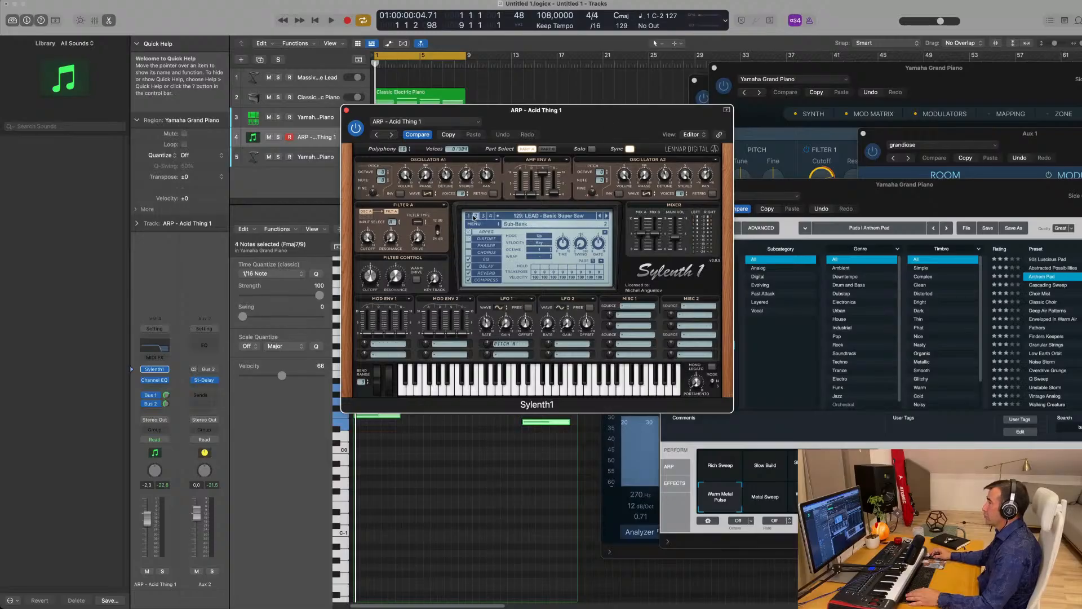
pyautogui.click(537, 216)
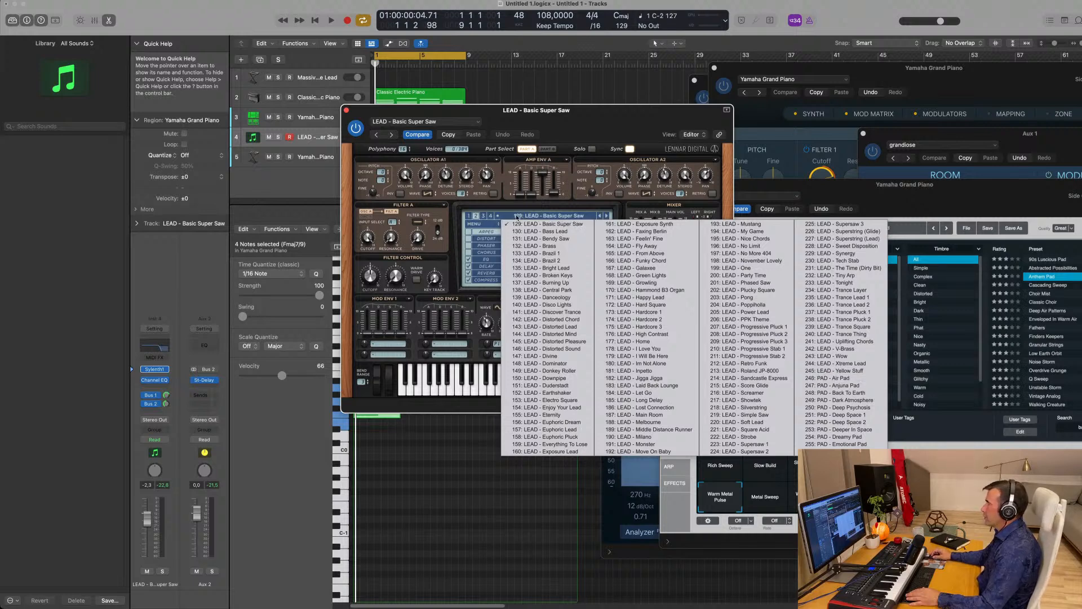
pyautogui.click(470, 217)
pyautogui.click(531, 217)
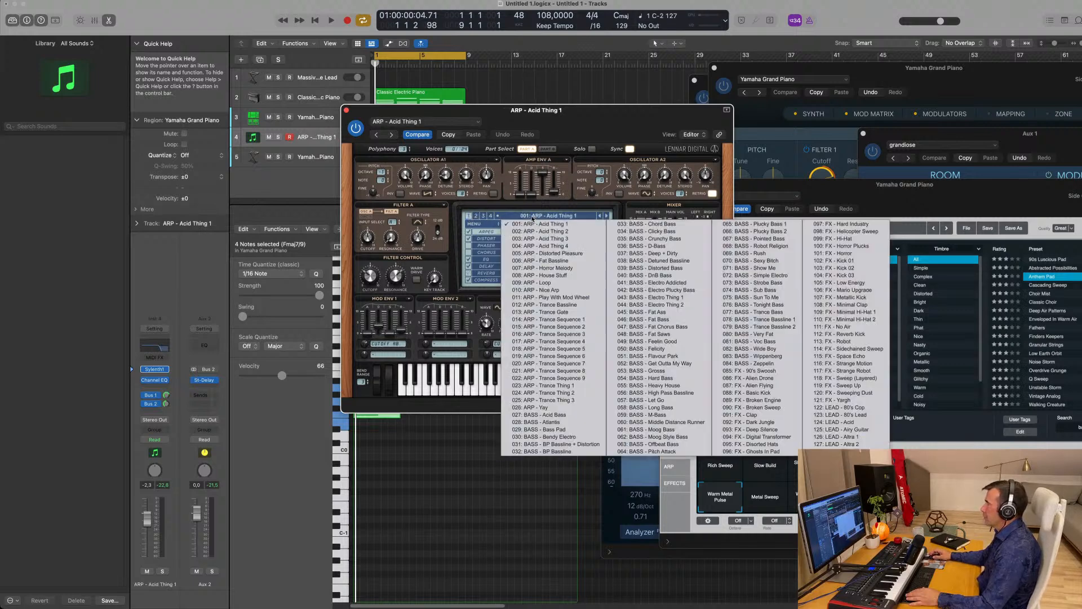
pyautogui.click(558, 429)
pyautogui.moveTo(587, 117); pyautogui.dragTo(825, 134)
# - Transpose the four Bass Pad notes up an octave
pyautogui.press('space')
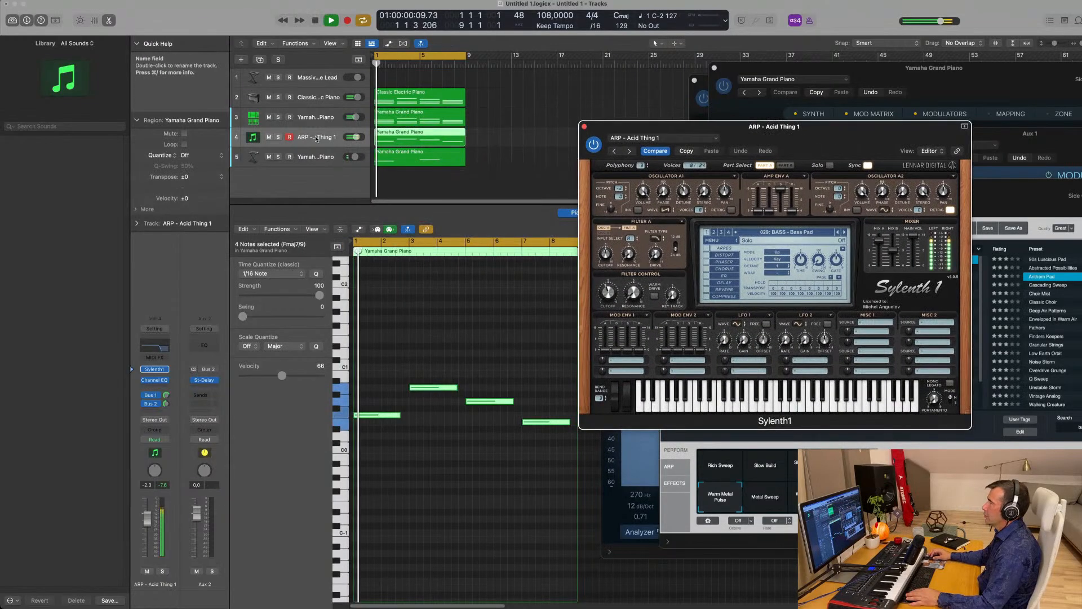
pyautogui.moveTo(388, 300); pyautogui.dragTo(525, 476)
pyautogui.hotkey('alt', 'shift', 'Up')
pyautogui.hotkey('alt', 'shift', 'Up')
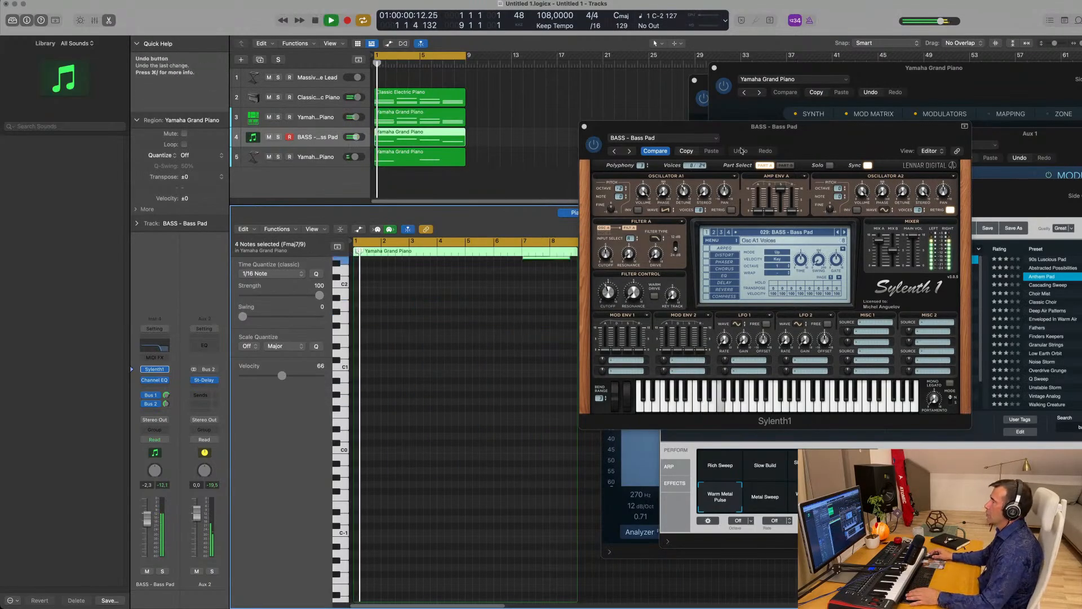
pyautogui.moveTo(776, 136); pyautogui.dragTo(610, 180)
# - Turn the Bass Pad track volume down during playback and close the Sylenth1 window
pyautogui.press('space')
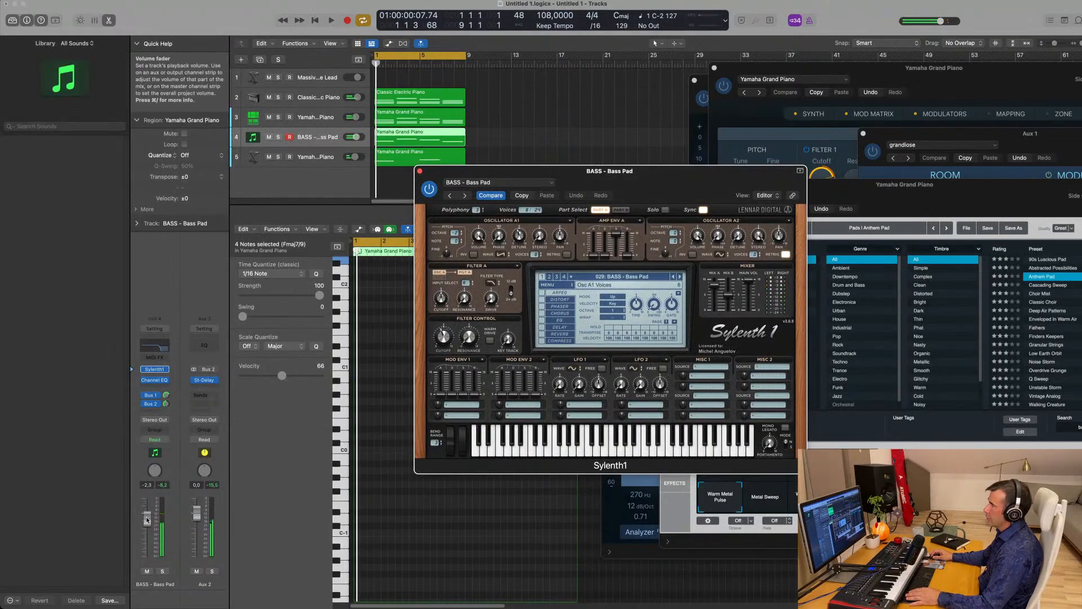
pyautogui.press('space')
pyautogui.moveTo(147, 537); pyautogui.dragTo(147, 540)
pyautogui.press('space')
pyautogui.press('space')
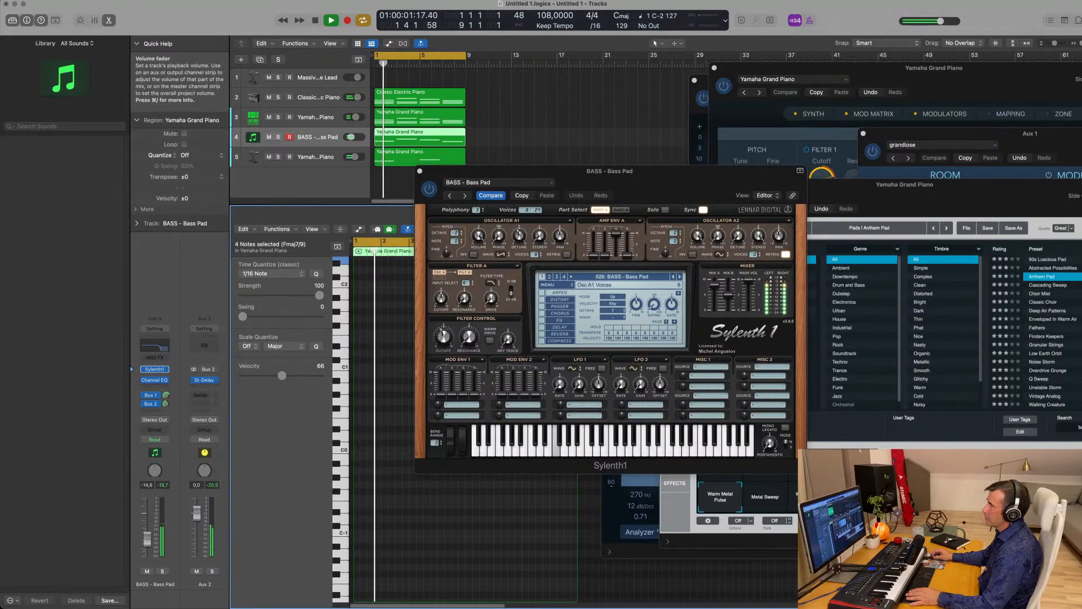
pyautogui.moveTo(503, 172); pyautogui.dragTo(366, 193)
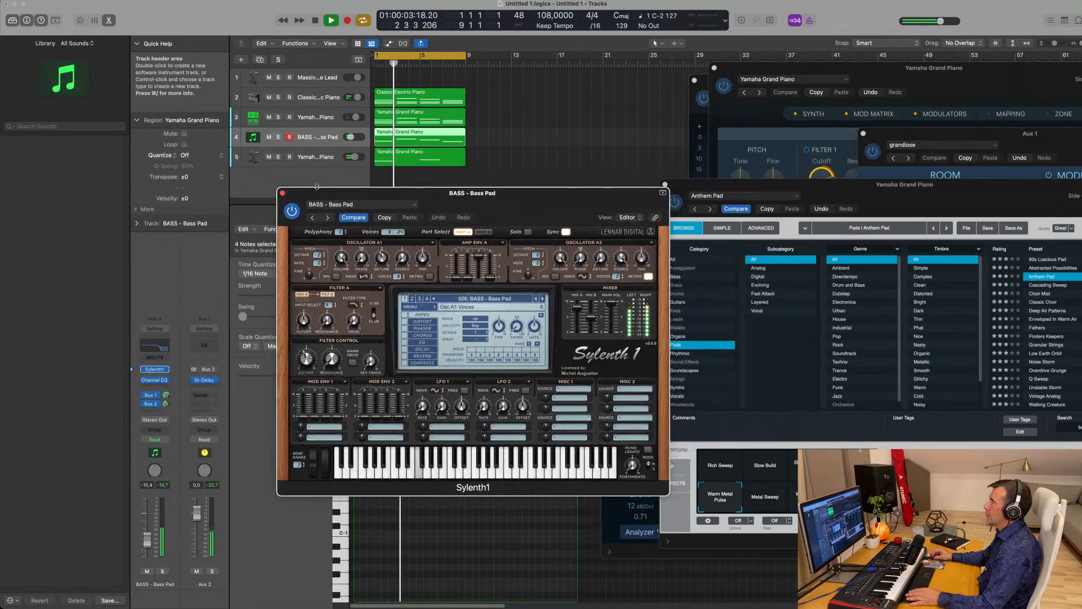
pyautogui.press('super+w')
# - Repeat the four regions on tracks 2–5 out to bar 33 and stretch the cycle to bar 33
pyautogui.scroll(-3, 458, 166)
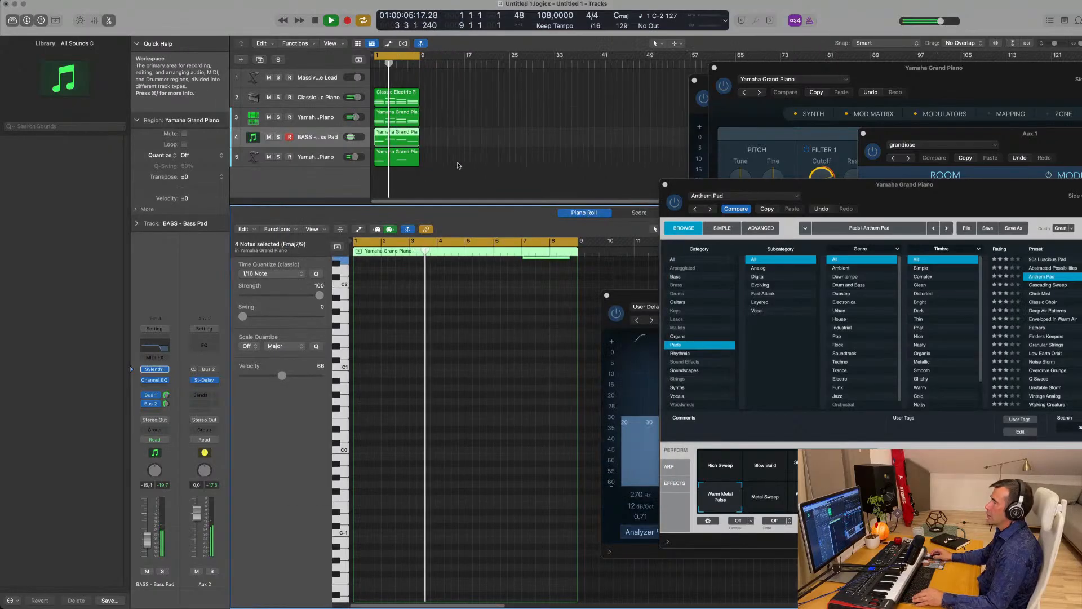
pyautogui.scroll(3, 498, 162)
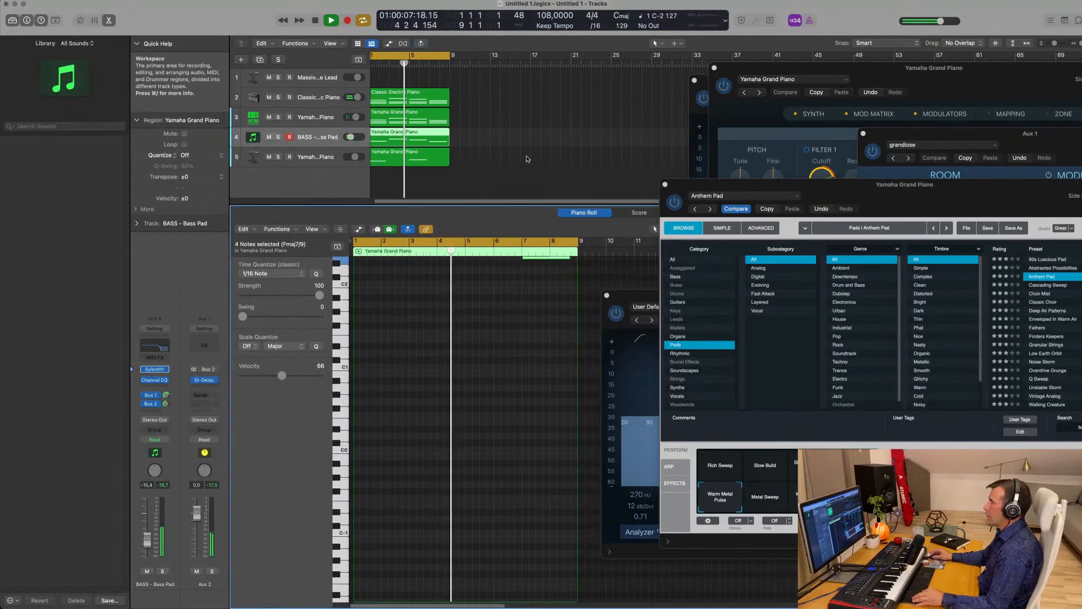
pyautogui.hscroll(-2, 535, 156)
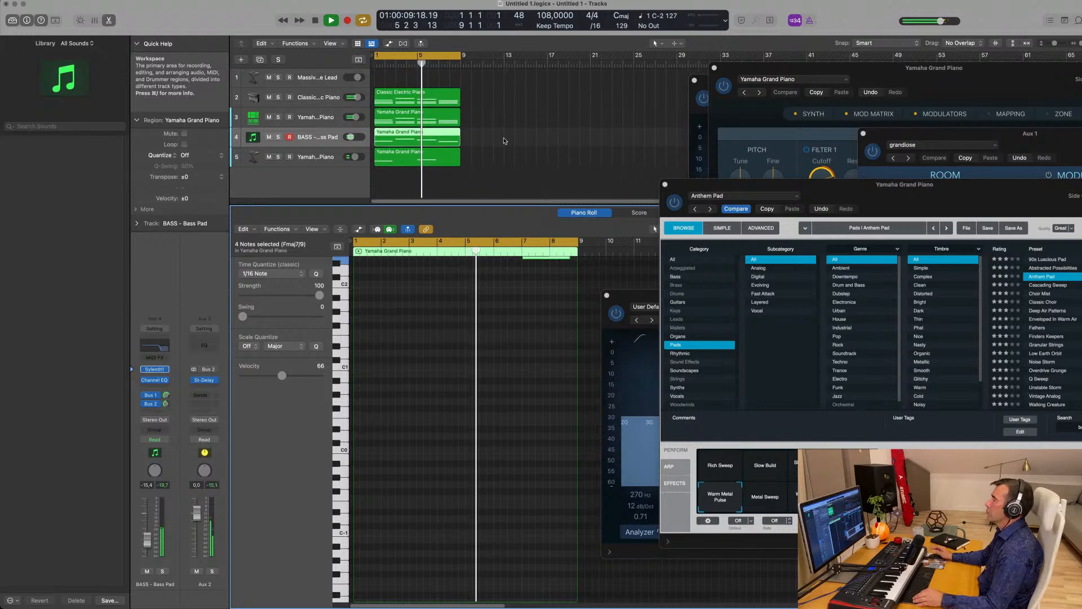
pyautogui.moveTo(490, 88); pyautogui.dragTo(422, 166)
pyautogui.press('super+r')
pyautogui.press('super+r')
pyautogui.press('super+r')
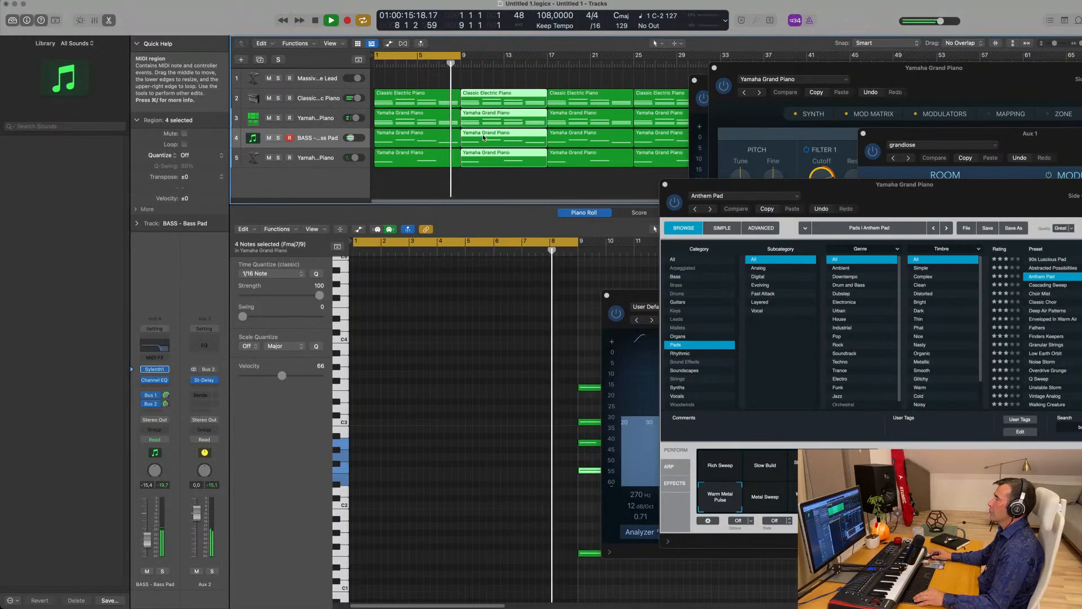
pyautogui.scroll(-3, 480, 135)
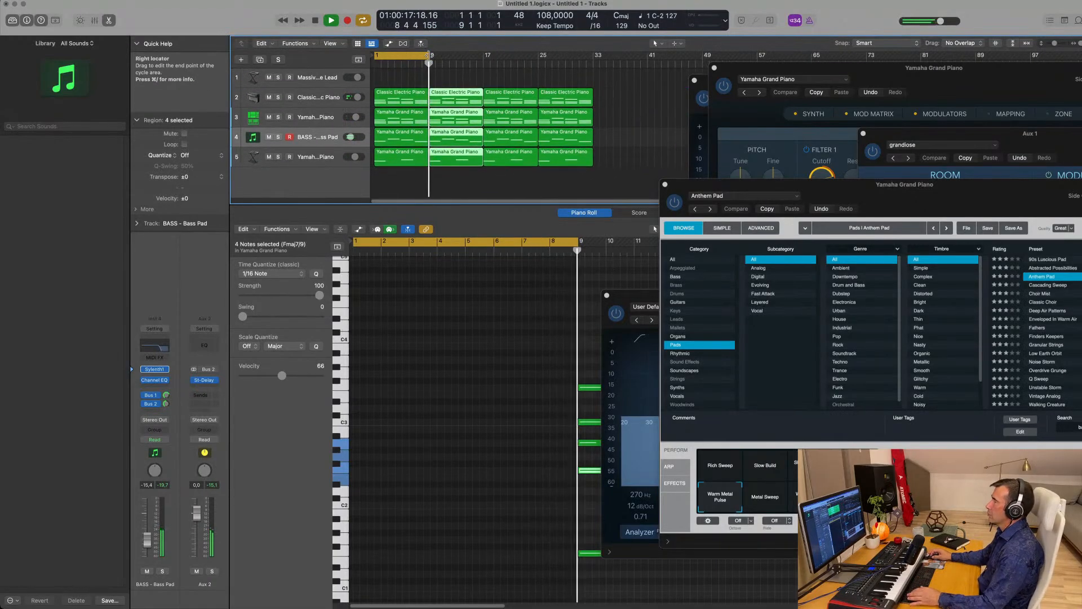
pyautogui.moveTo(428, 55); pyautogui.dragTo(592, 71)
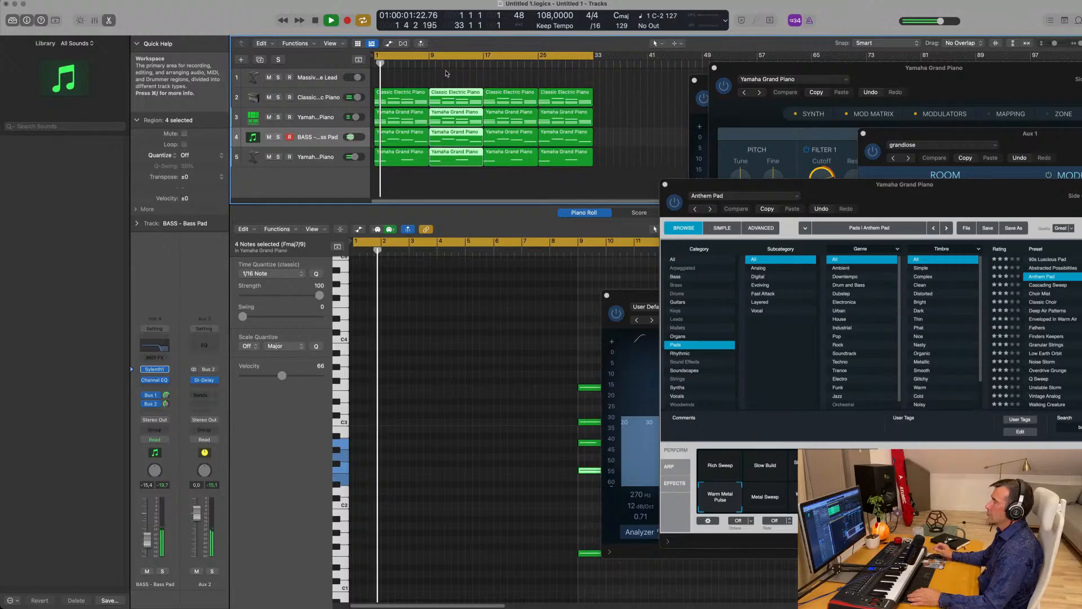
# - Load Alchemy's Brass > Byzantium Reeds on track 1 and copy the Classic Electric Piano region onto it
pyautogui.click(332, 79)
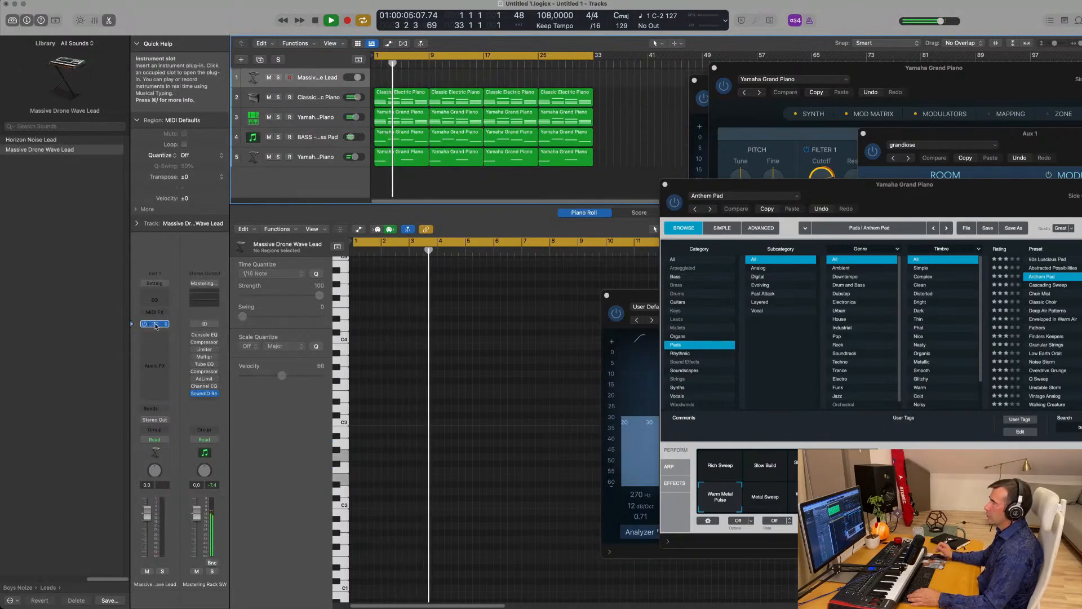
pyautogui.click(156, 325)
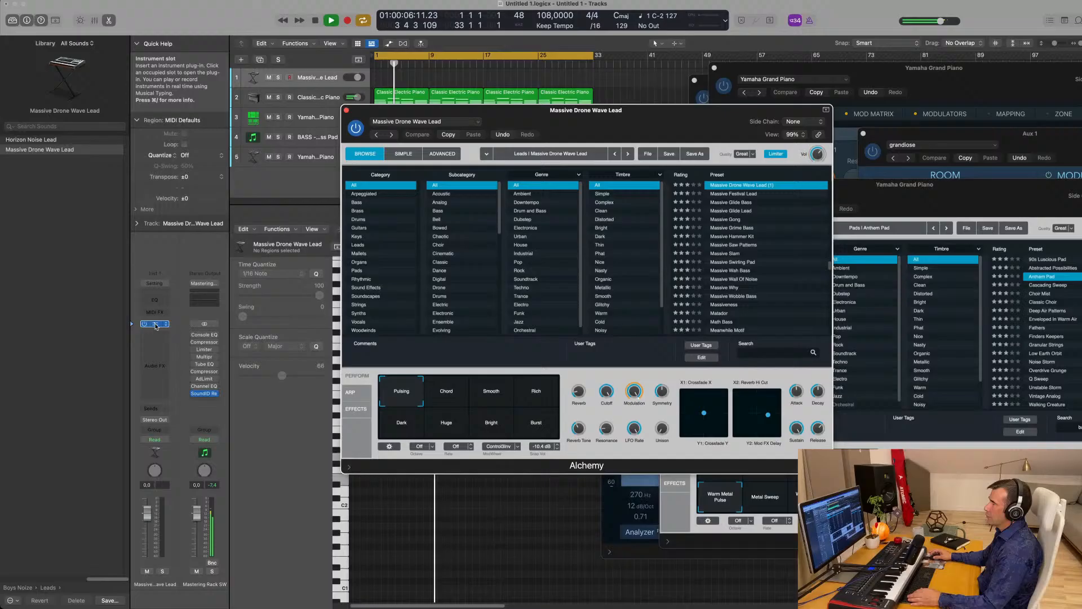
pyautogui.click(371, 211)
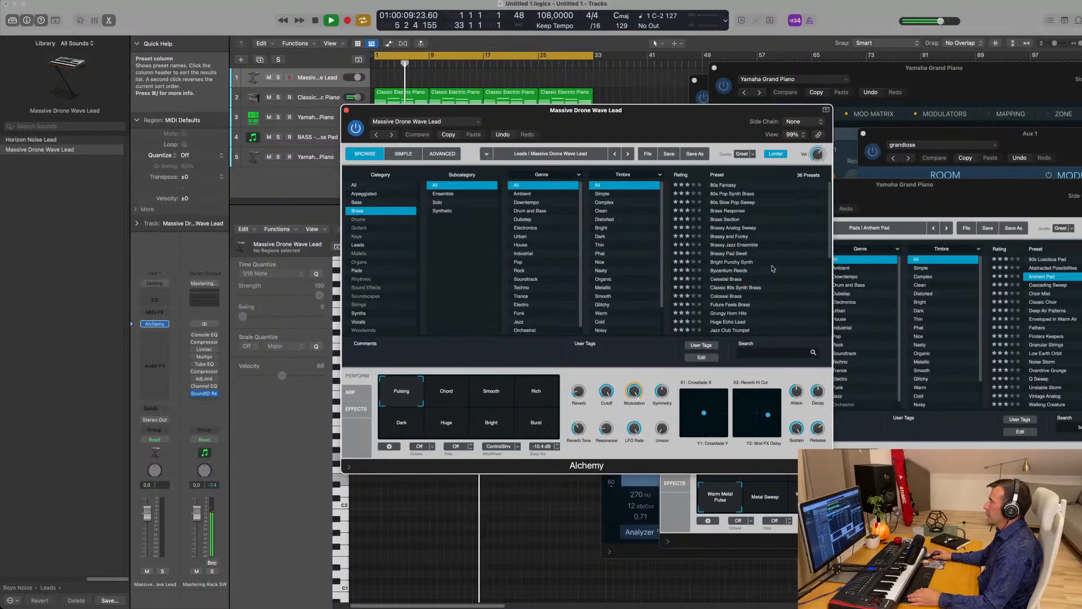
pyautogui.click(722, 275)
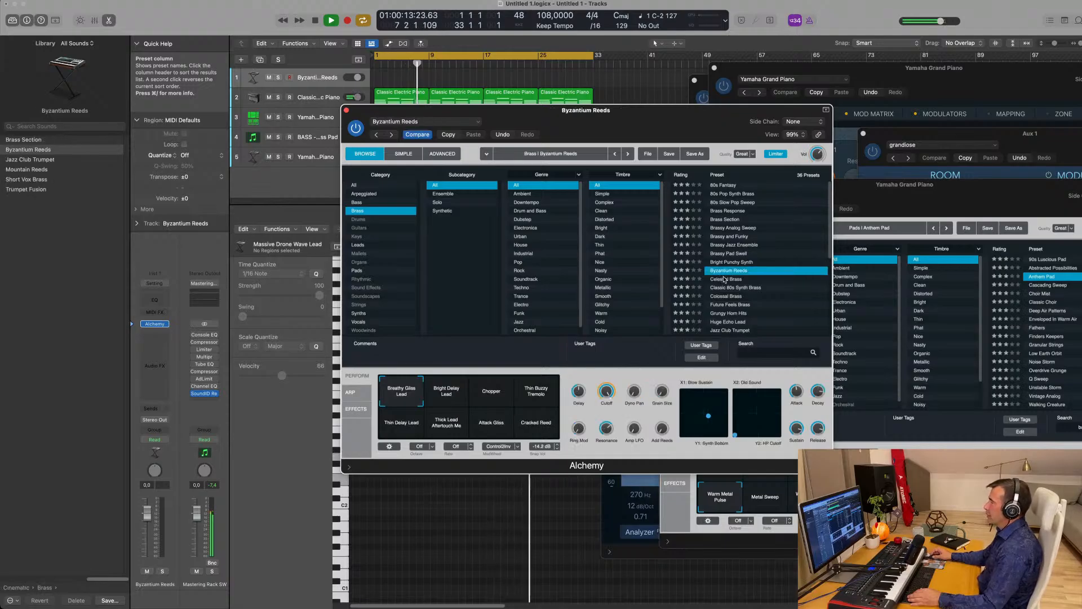
pyautogui.moveTo(641, 134); pyautogui.dragTo(692, 250)
pyautogui.moveTo(393, 101); pyautogui.dragTo(397, 79)
# - Open the reeds region in the Piano Roll, shorten the first chord into a stab, and shift C3 later
pyautogui.press('e')
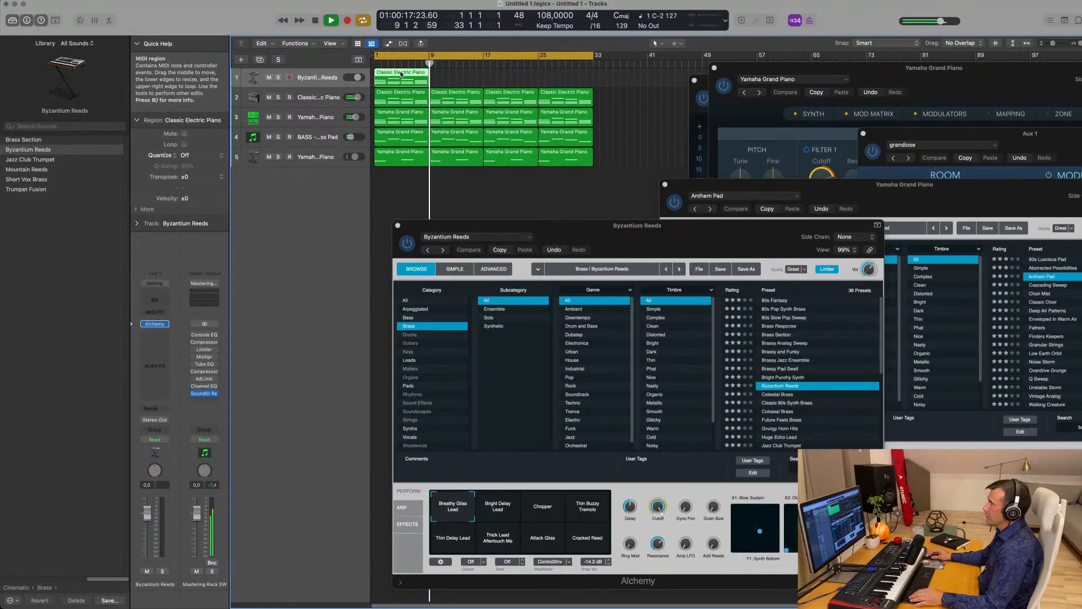
pyautogui.press('space')
pyautogui.doubleClick(398, 76)
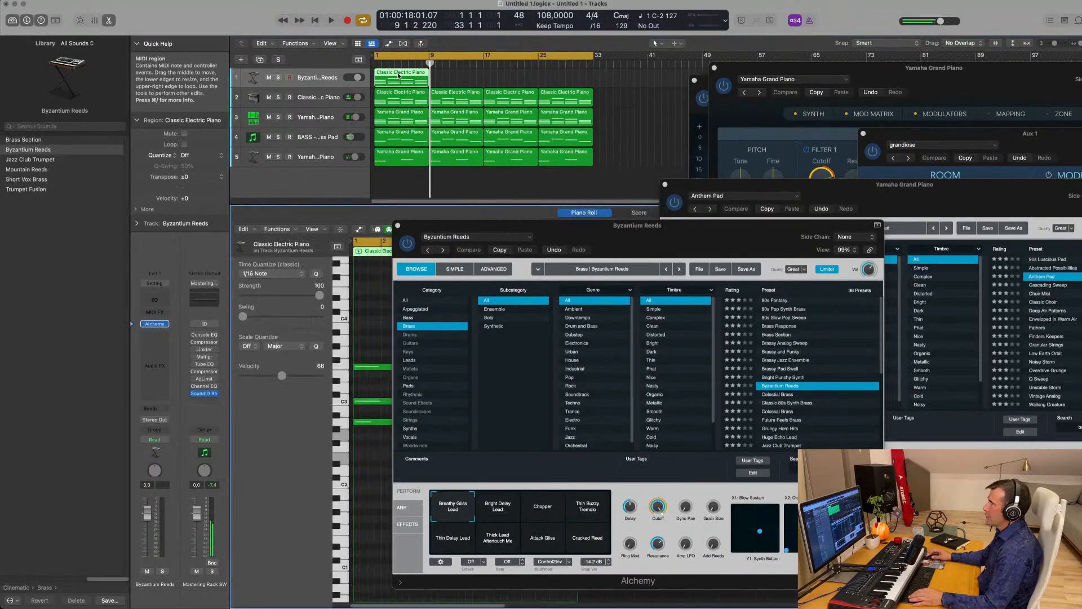
pyautogui.moveTo(482, 226); pyautogui.dragTo(857, 262)
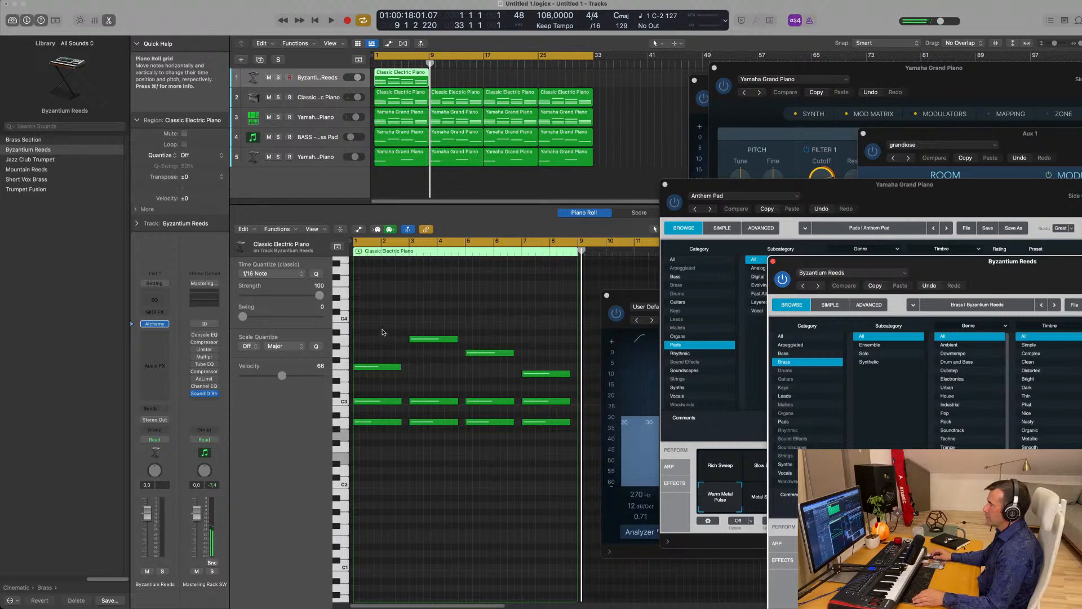
pyautogui.moveTo(380, 337); pyautogui.dragTo(396, 468)
pyautogui.moveTo(402, 367); pyautogui.dragTo(358, 376)
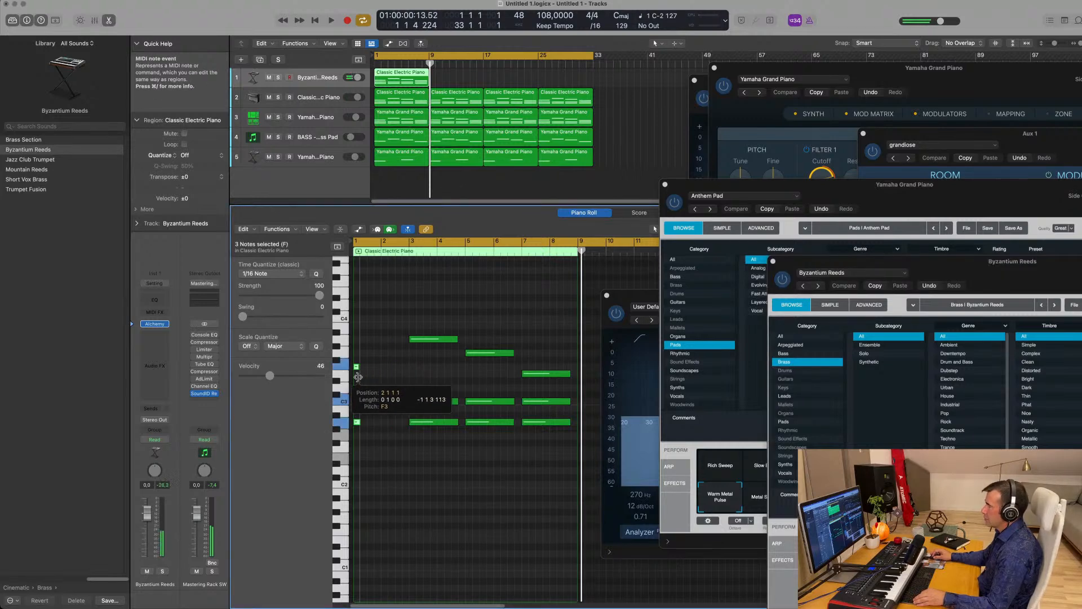
pyautogui.scroll(5, 360, 395)
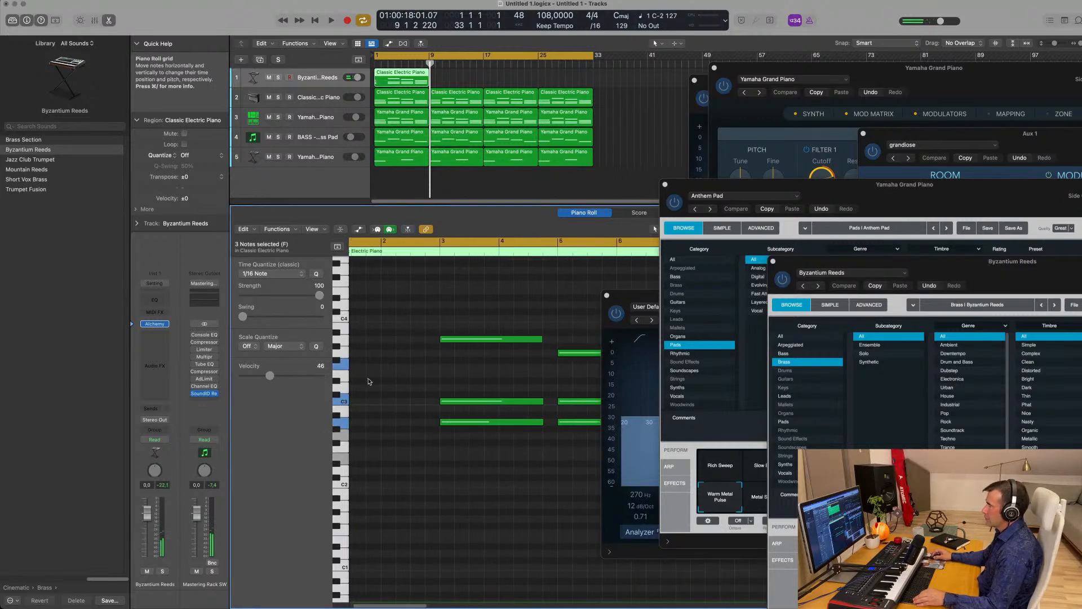
pyautogui.click(363, 401)
pyautogui.moveTo(366, 403); pyautogui.dragTo(414, 401)
# - Audition the new rhythm, shorten the C3 note into a stab, and delete the long covering note
pyautogui.moveTo(421, 353); pyautogui.dragTo(423, 426)
pyautogui.press('space')
pyautogui.scroll(-3, 396, 319)
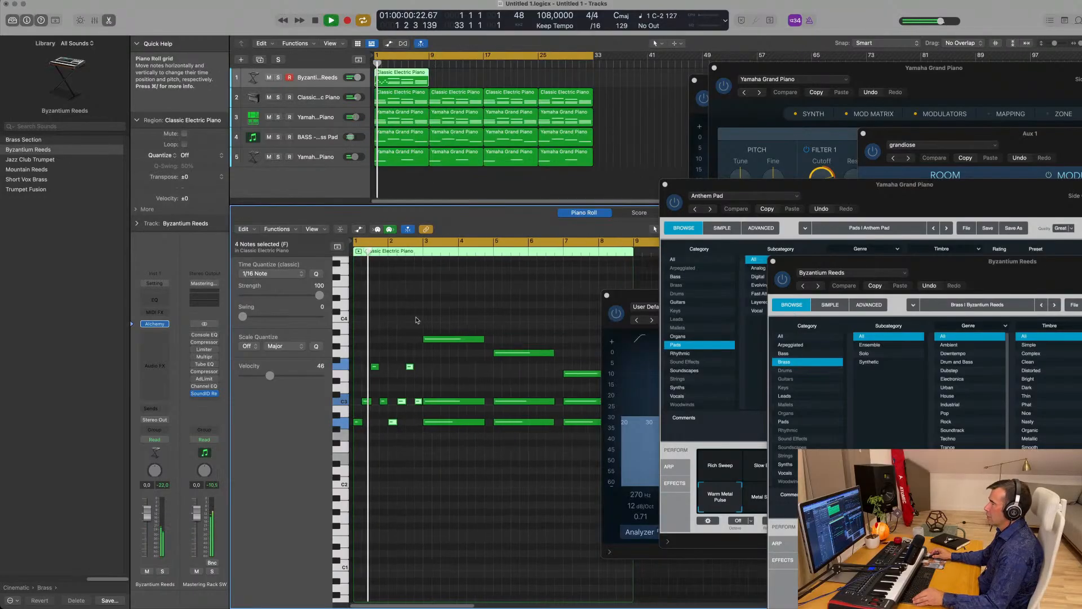
pyautogui.scroll(3, 397, 319)
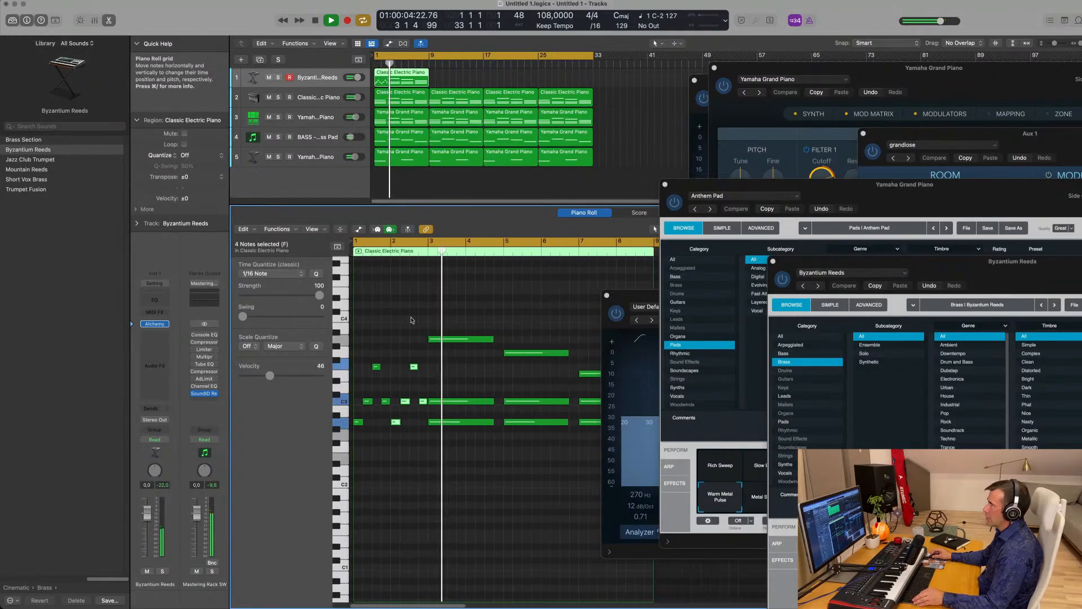
pyautogui.press('space')
pyautogui.scroll(-4, 441, 368)
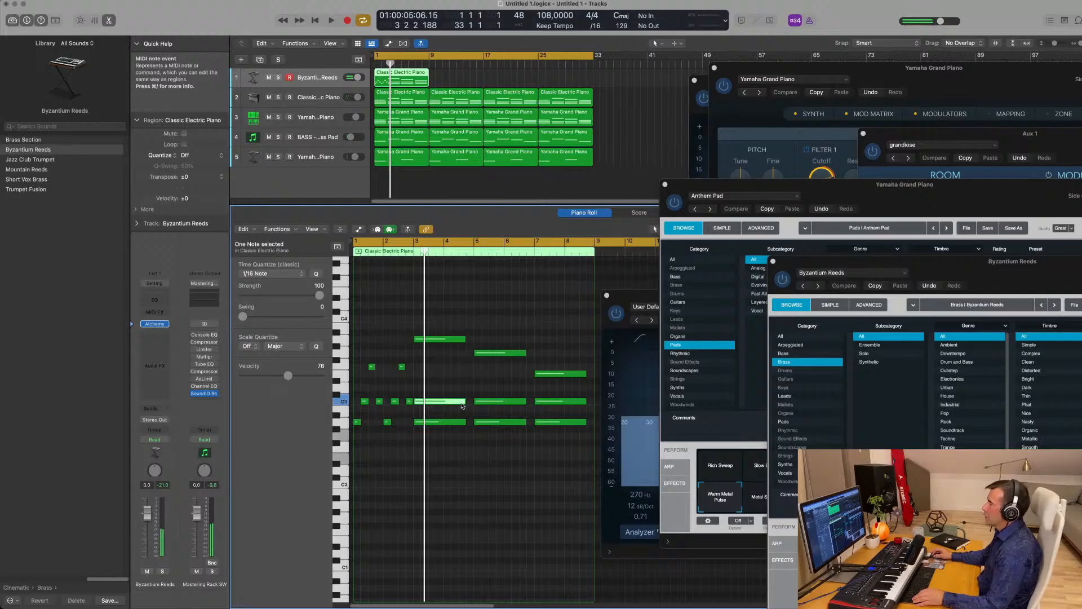
pyautogui.moveTo(463, 401); pyautogui.dragTo(425, 403)
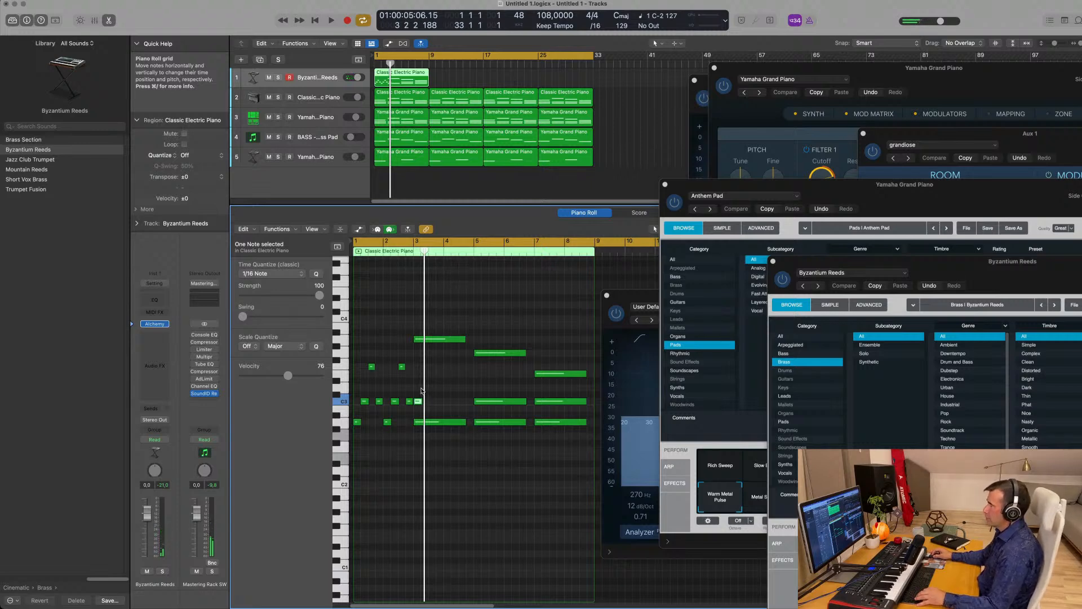
pyautogui.moveTo(420, 396); pyautogui.dragTo(544, 434)
pyautogui.moveTo(423, 364); pyautogui.dragTo(420, 424)
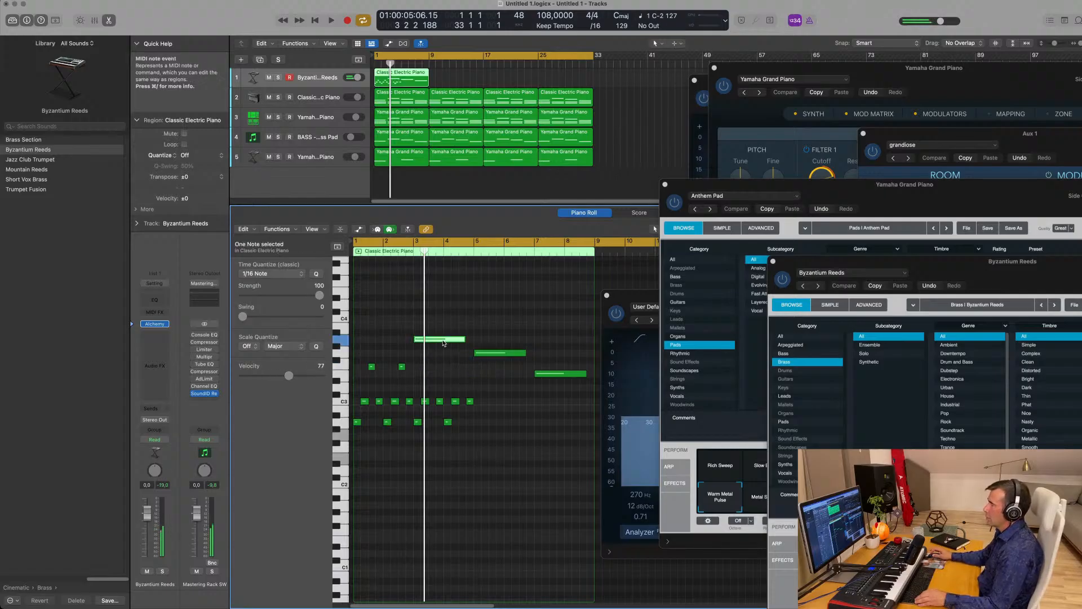
pyautogui.press('Delete')
# - Delete the long note at bar 7 and repeat the region at bars 9 and 17
pyautogui.moveTo(414, 386); pyautogui.dragTo(481, 419)
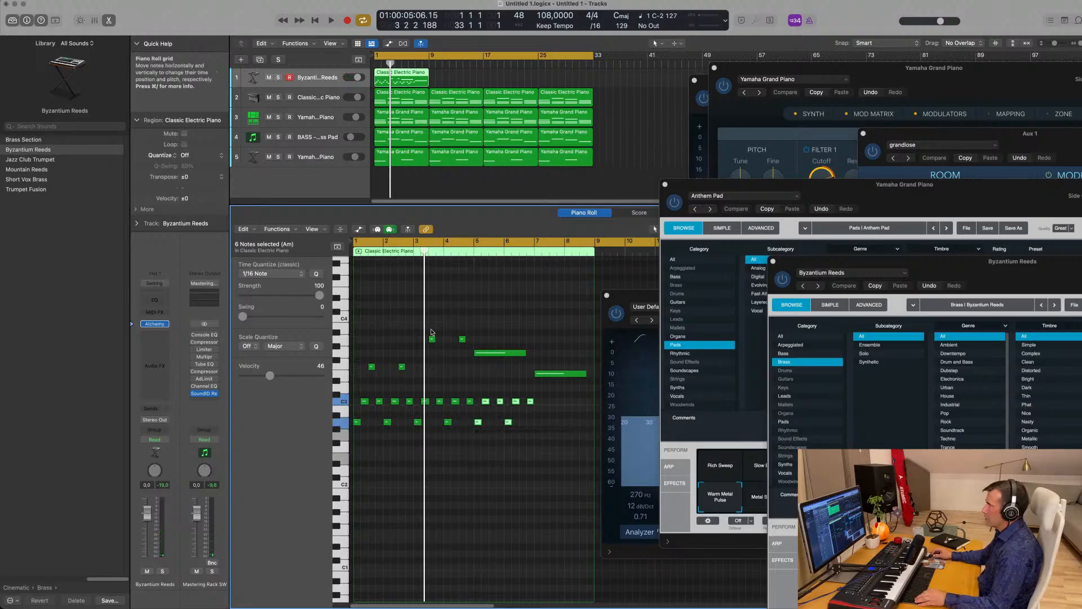
pyautogui.moveTo(431, 332); pyautogui.dragTo(495, 356)
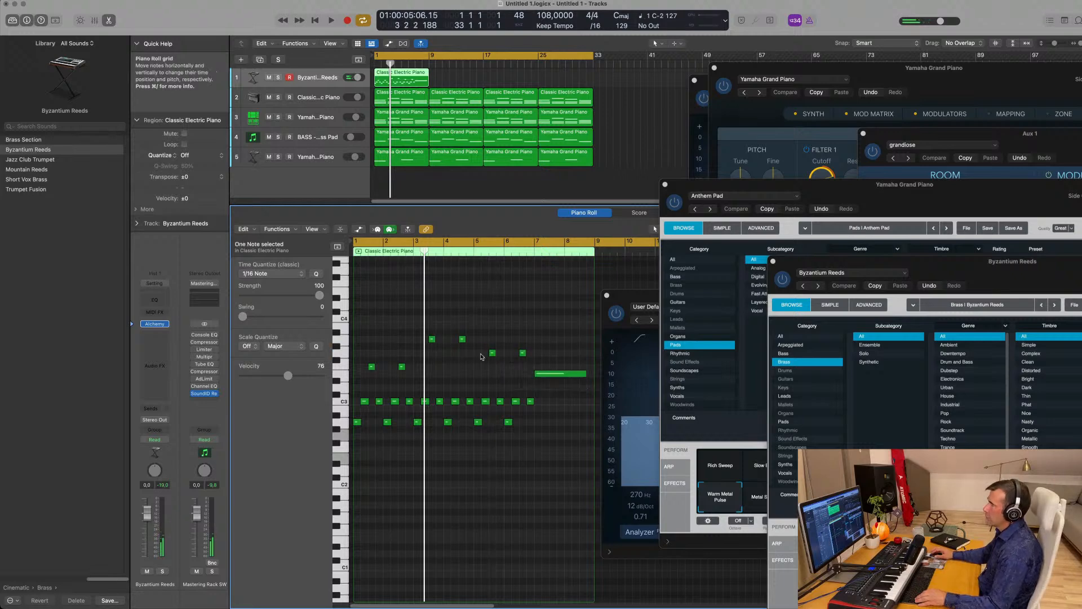
pyautogui.moveTo(478, 355); pyautogui.dragTo(539, 424)
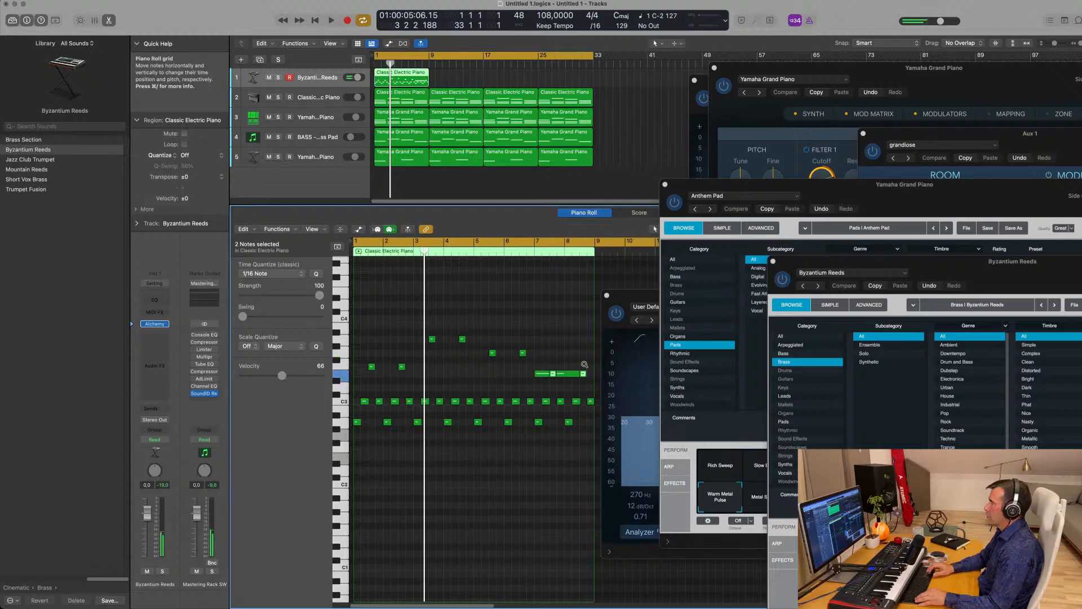
pyautogui.press('Delete')
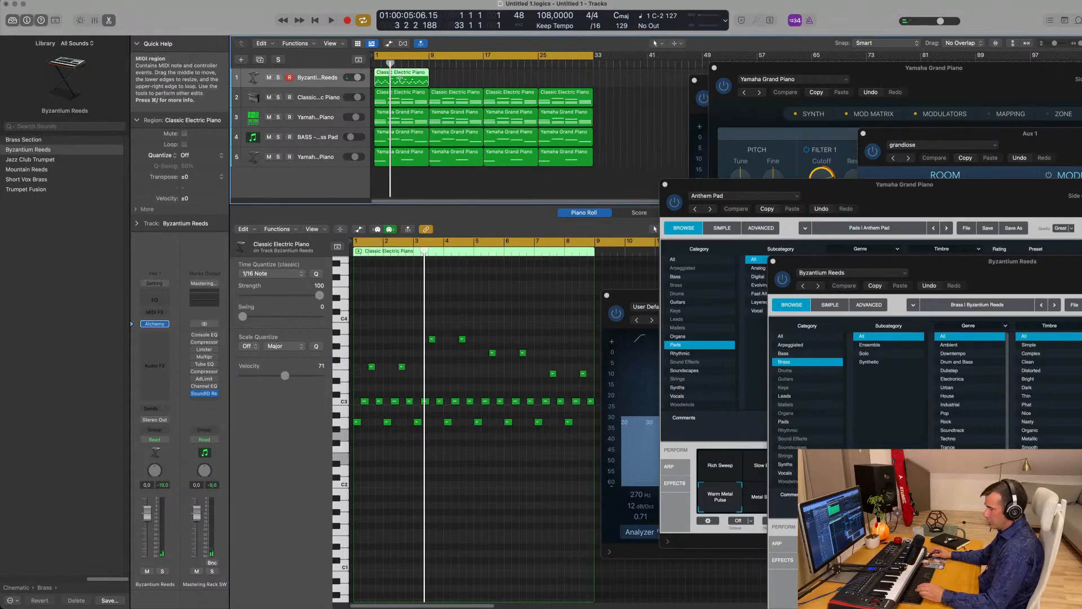
pyautogui.press('super+r')
pyautogui.press('super+r')
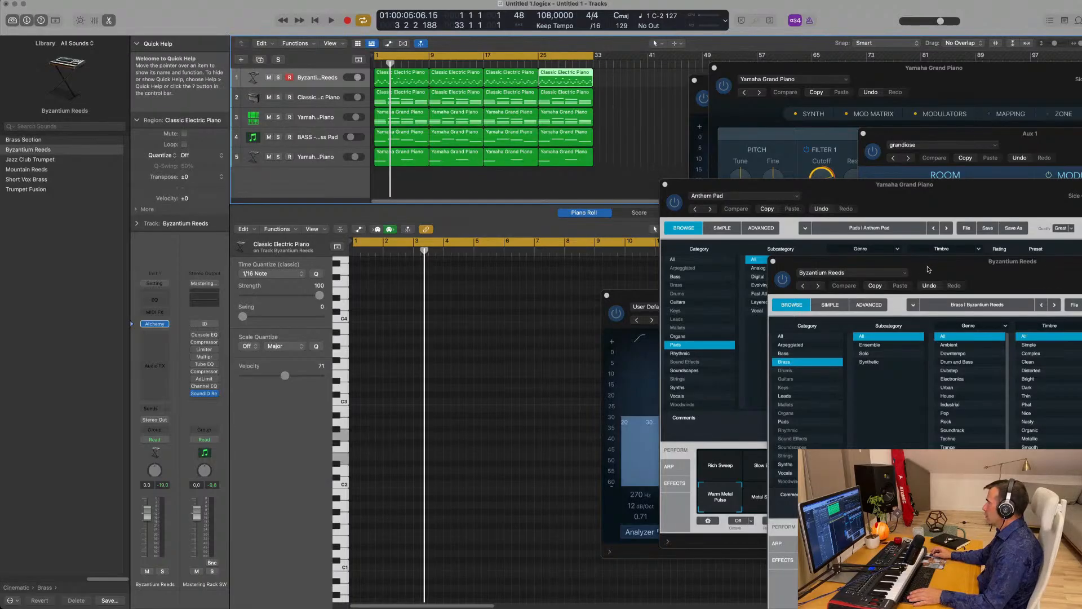
# - Select all four regions on the reeds track and play them from bar 1
pyautogui.moveTo(929, 270); pyautogui.dragTo(645, 160)
pyautogui.press('space')
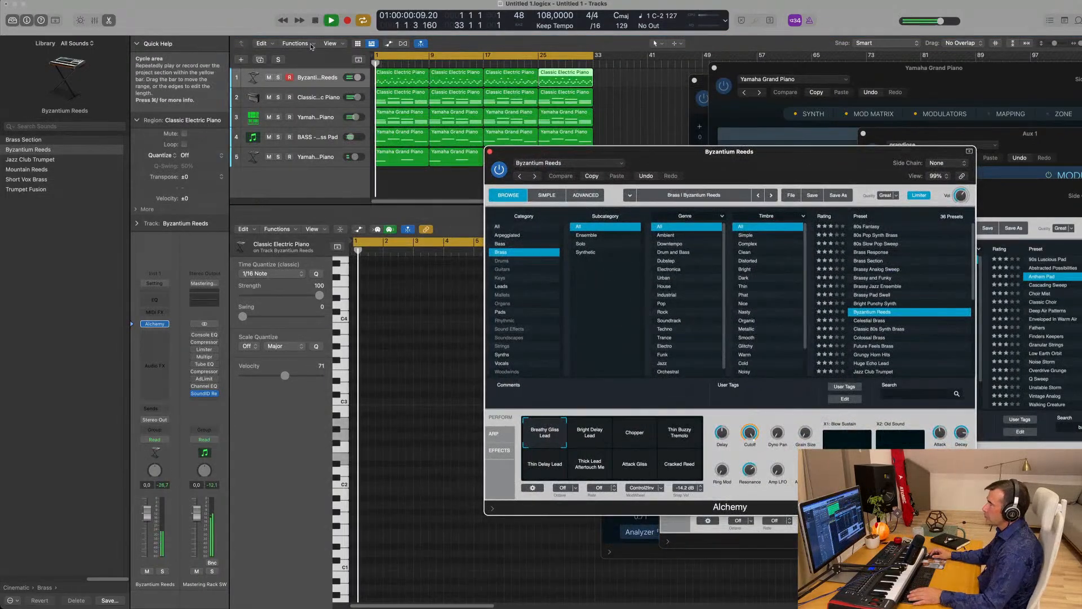
pyautogui.click(322, 73)
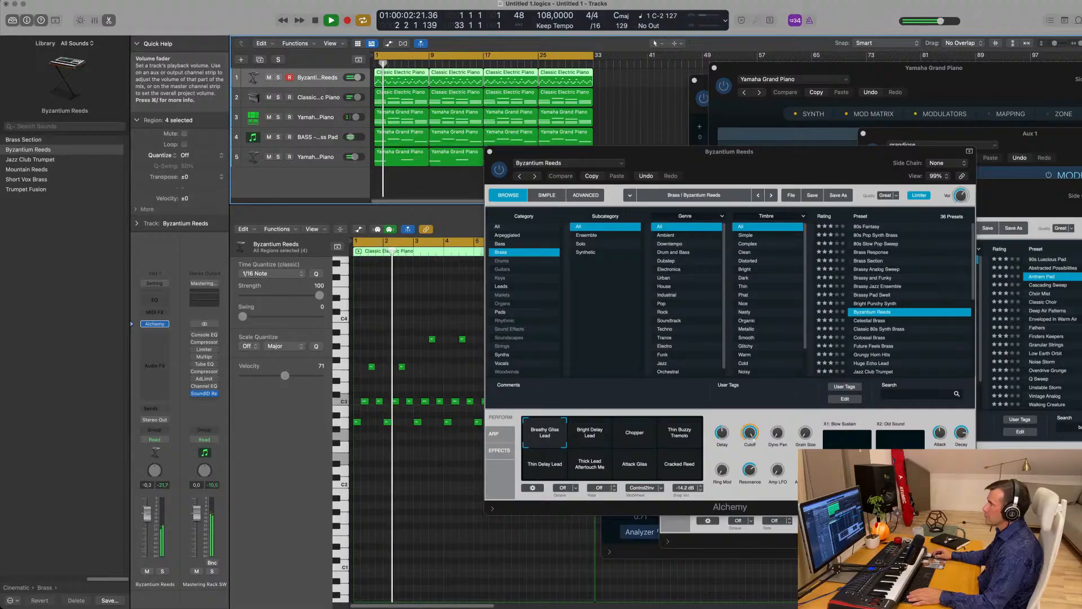
pyautogui.scroll(5, 397, 475)
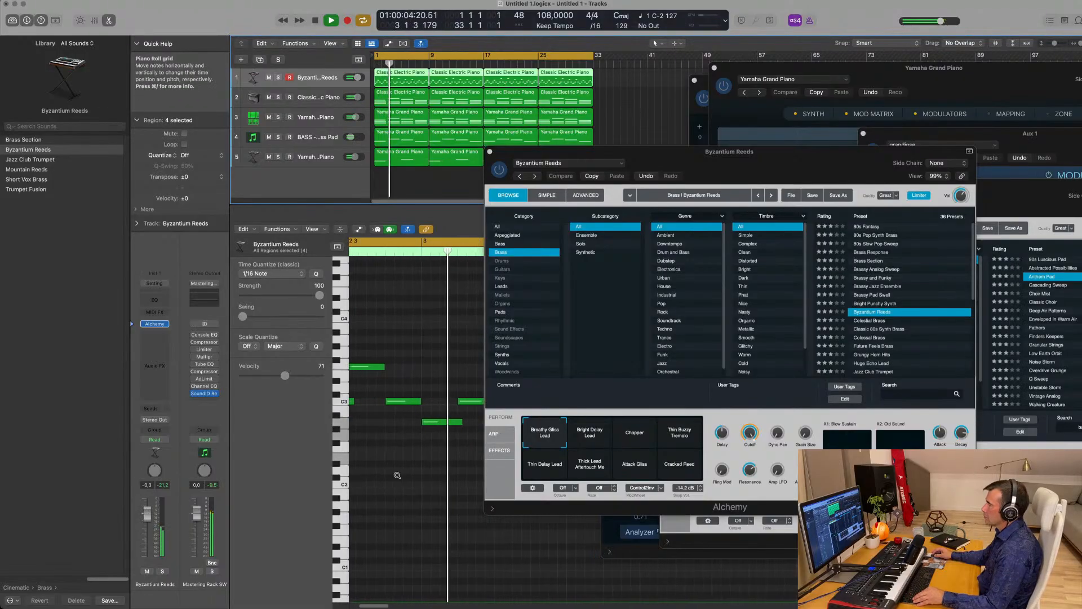
pyautogui.scroll(-5, 396, 475)
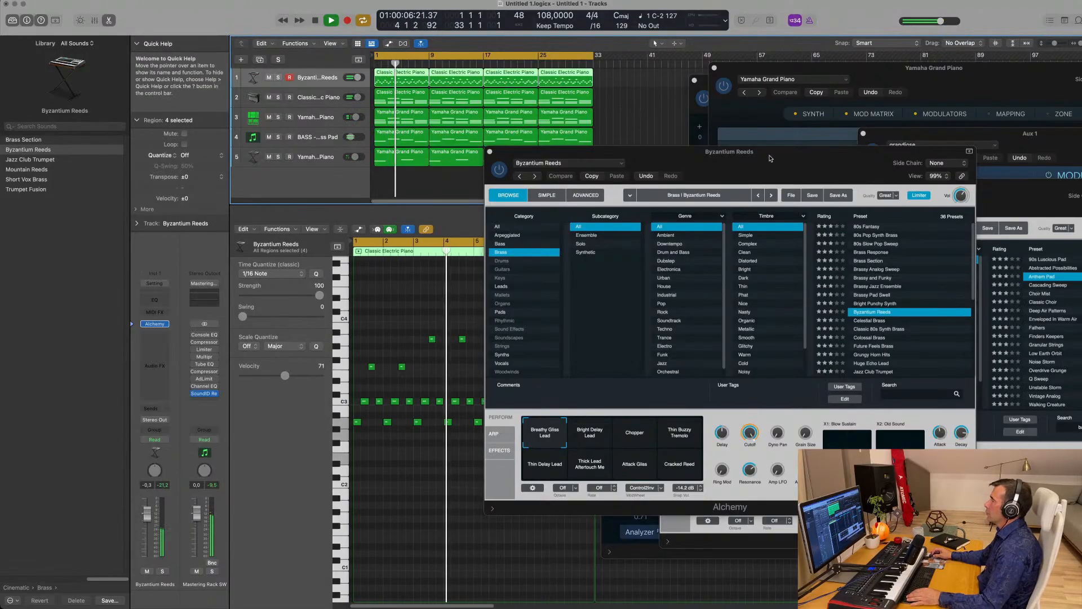
pyautogui.moveTo(770, 158); pyautogui.dragTo(718, 154)
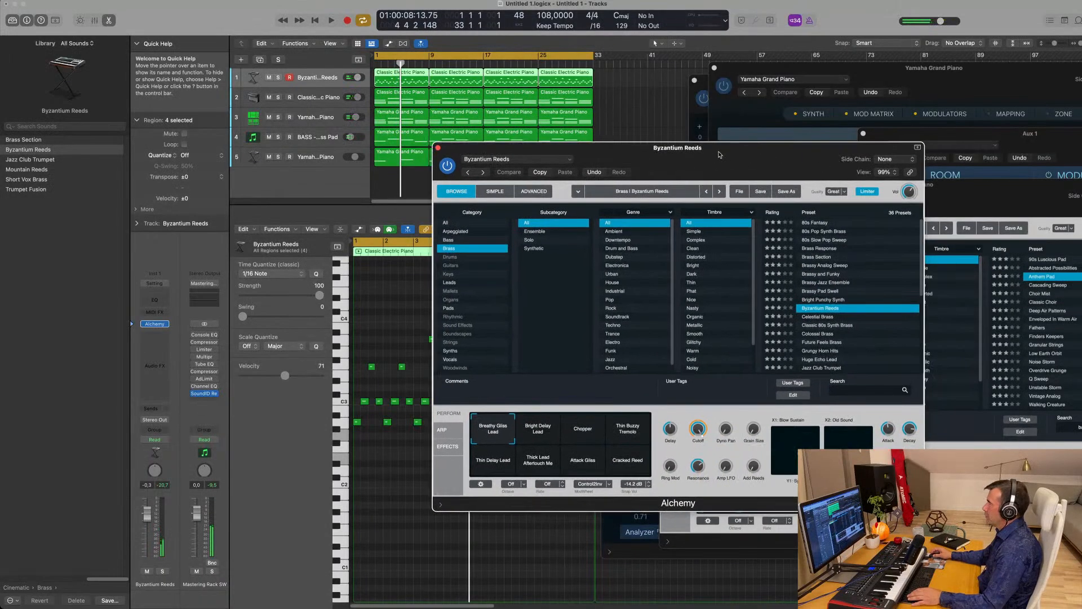
pyautogui.press('space')
# - Audition the Chopper, Thin Buzzy Tremolo, Thin Delay Lead, Thick Lead and Attack Gliss snapshots
pyautogui.click(587, 433)
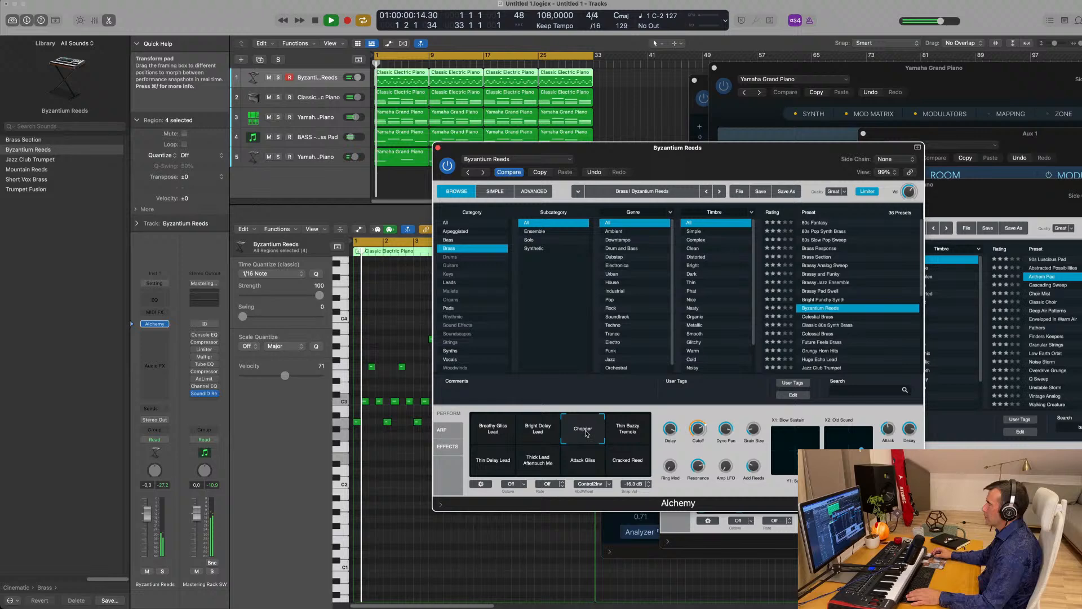
pyautogui.click(625, 433)
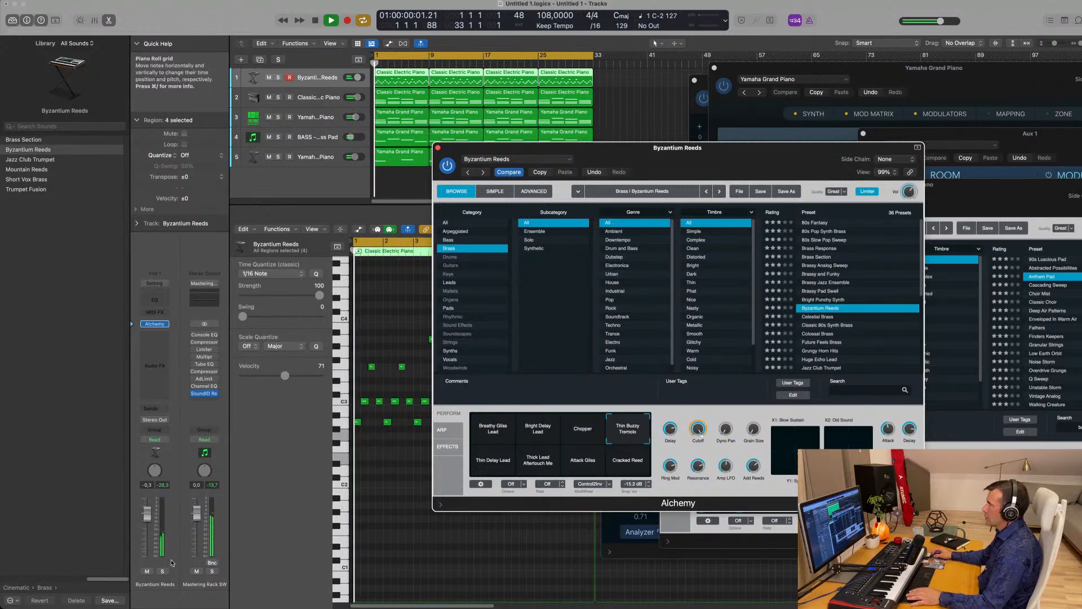
pyautogui.click(485, 467)
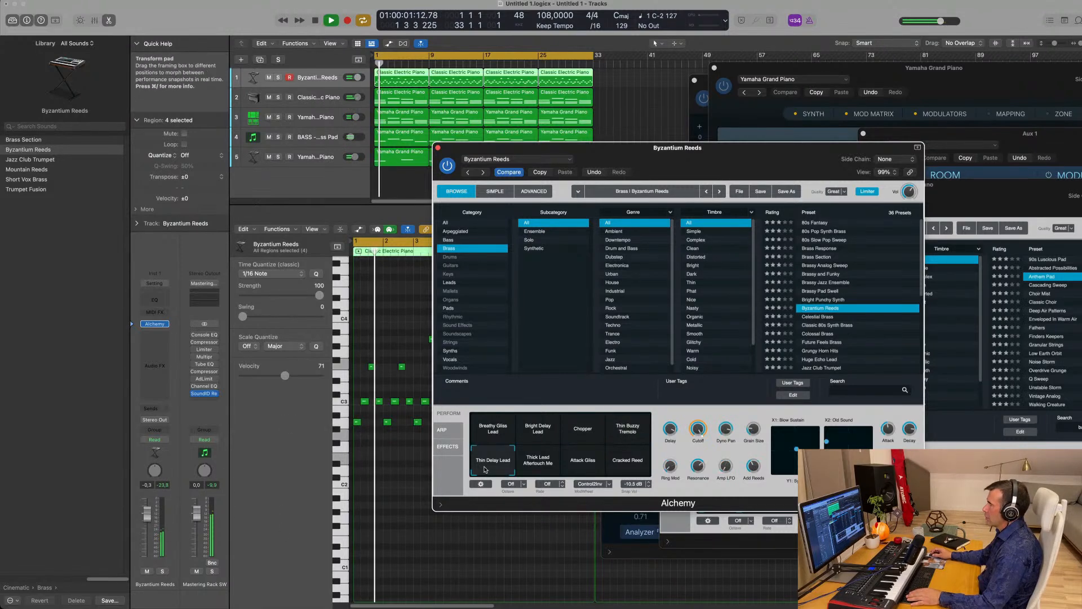
pyautogui.click(546, 459)
pyautogui.click(578, 459)
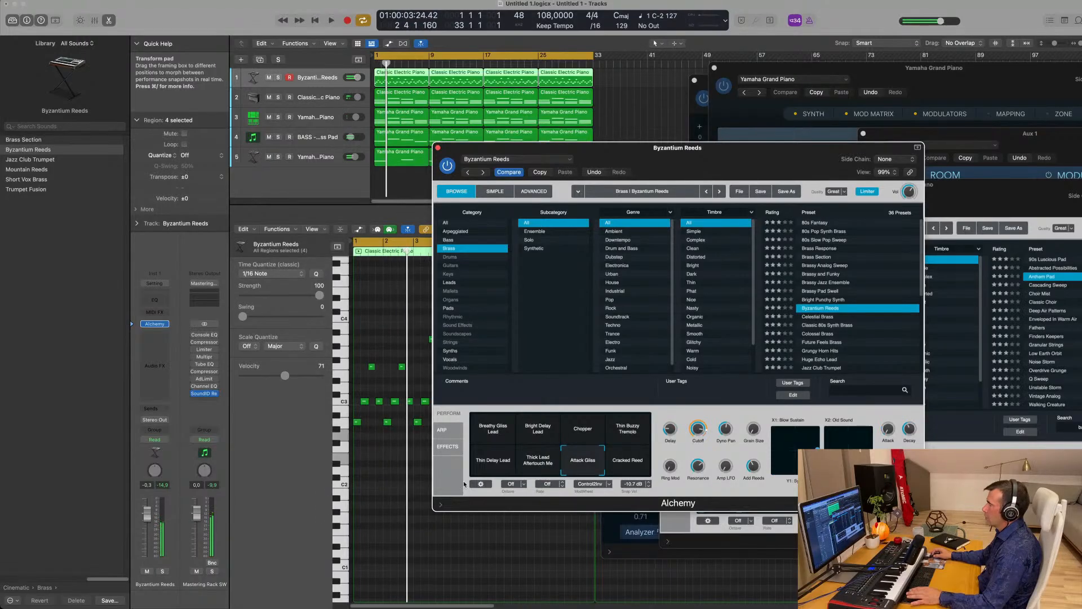
# - Lower the reeds to -2.3 dB, choose Cracked Reed, then load the Celestial Brass preset
pyautogui.moveTo(146, 514); pyautogui.dragTo(145, 527)
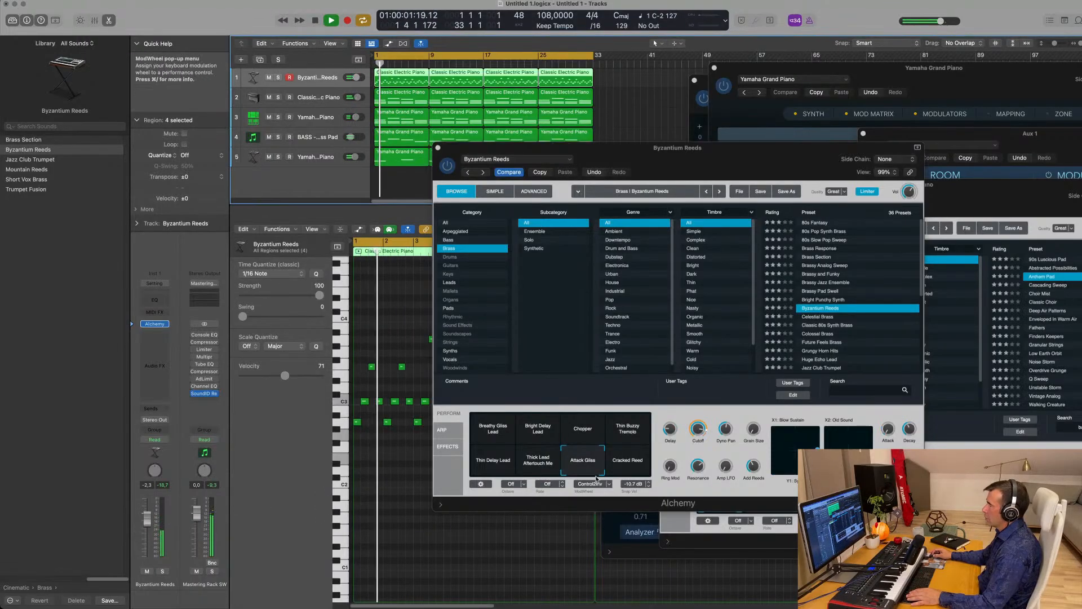
pyautogui.click(620, 459)
pyautogui.press('space')
pyautogui.press('space')
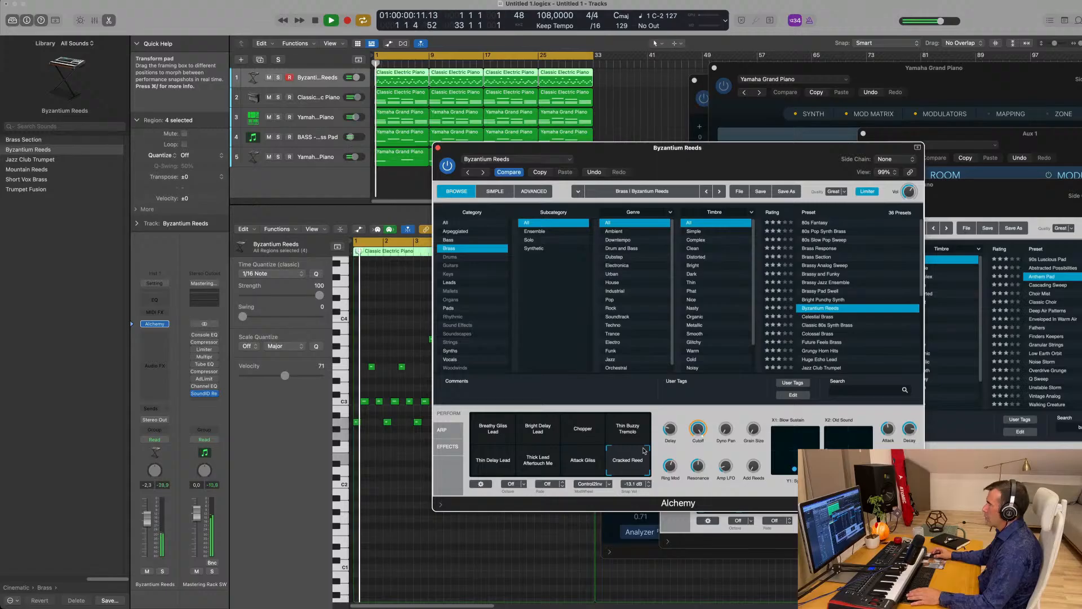
pyautogui.click(823, 317)
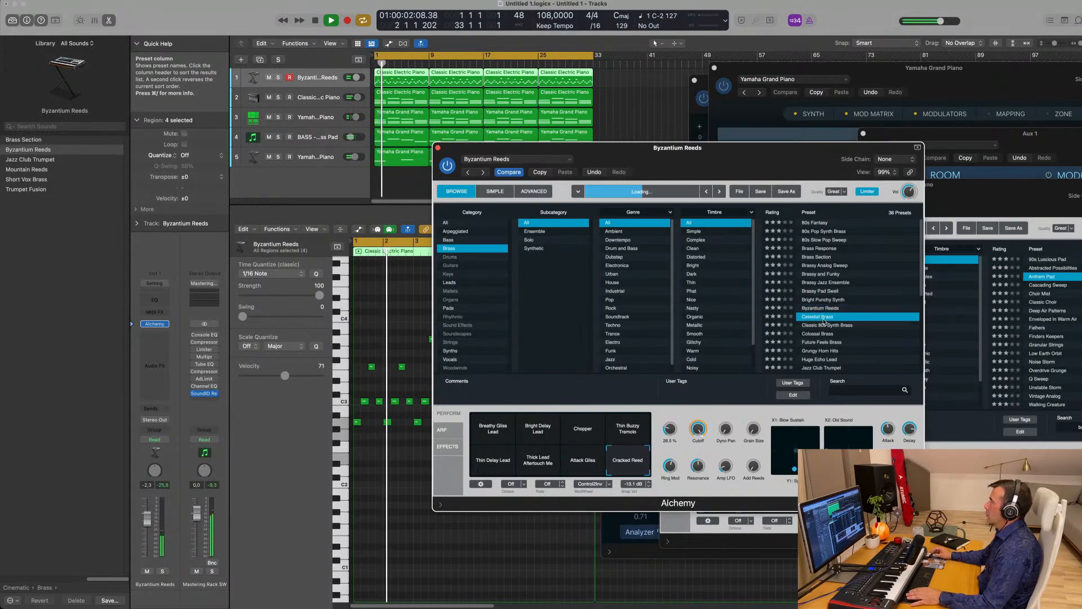
# - Lower Celestial Brass to -3.7 dB and send it to Bus 1 at -6.8
pyautogui.press('space')
pyautogui.press('space')
pyautogui.moveTo(749, 151); pyautogui.dragTo(770, 104)
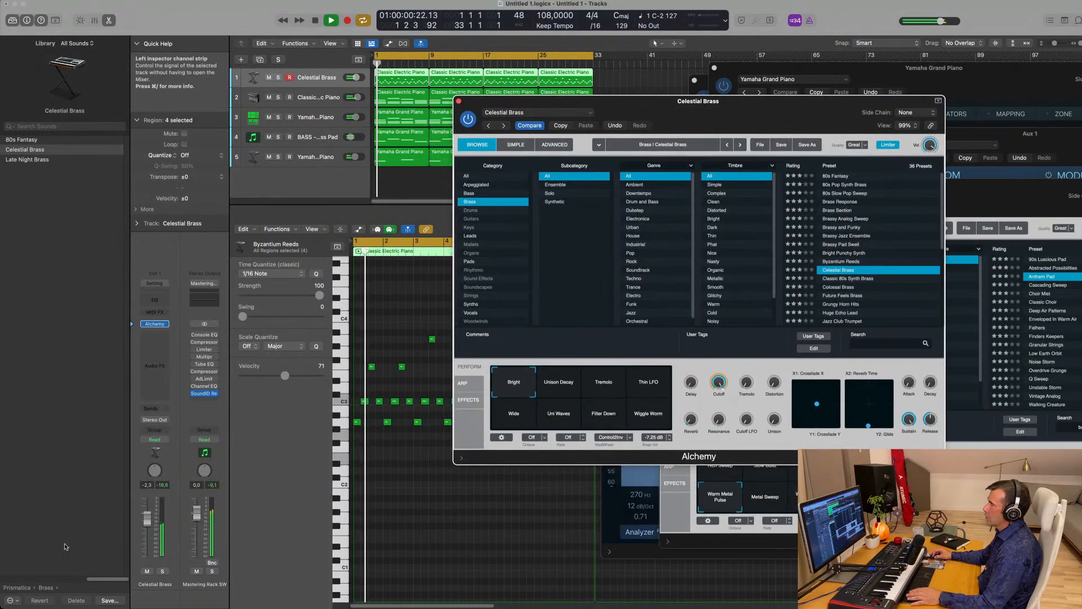
pyautogui.moveTo(147, 518); pyautogui.dragTo(147, 531)
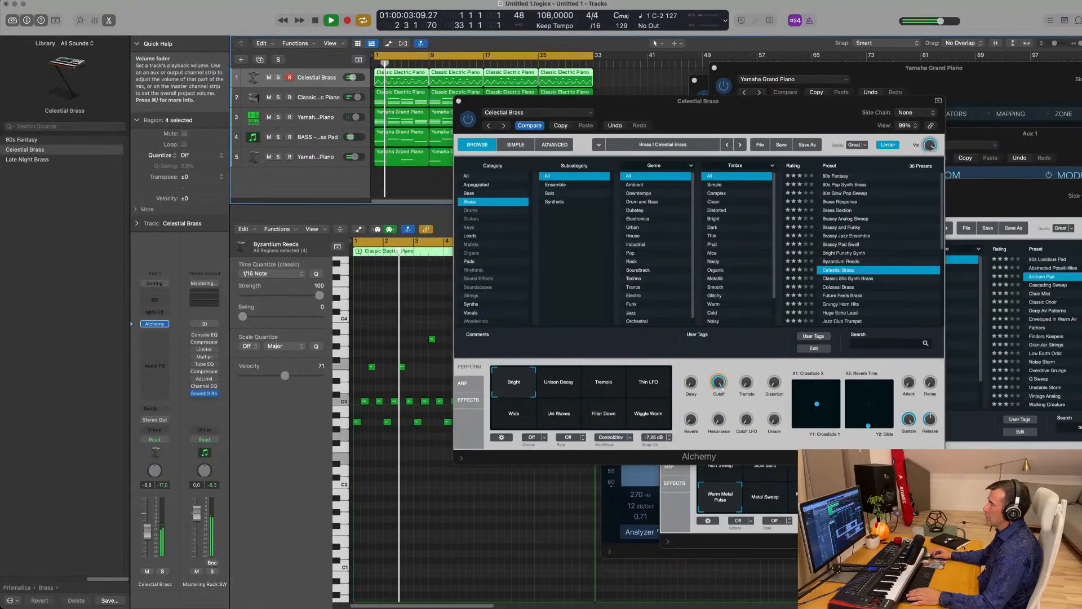
pyautogui.click(155, 408)
pyautogui.moveTo(169, 422)
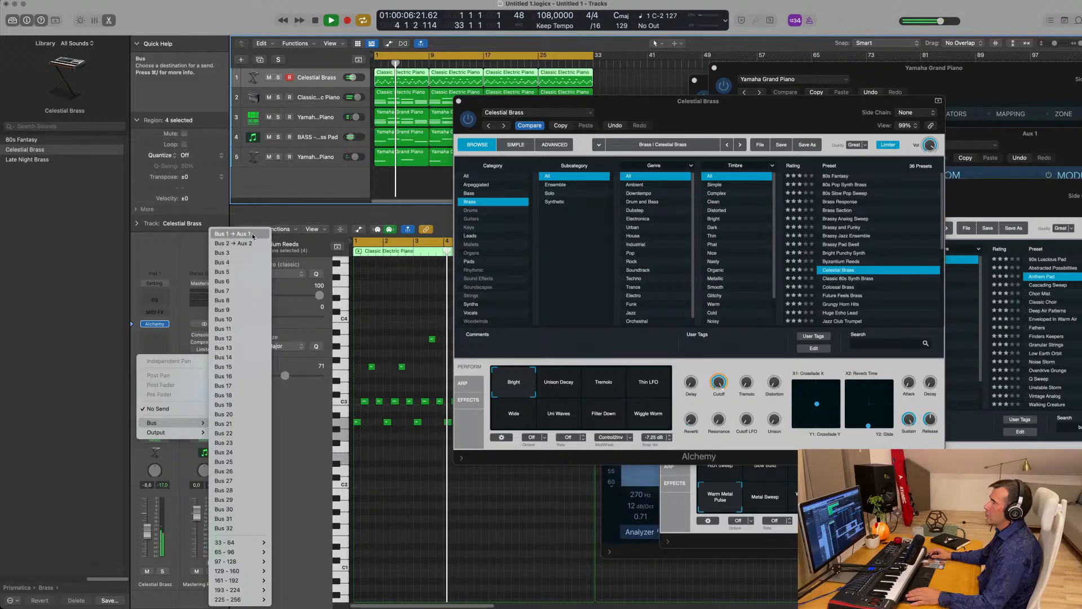
pyautogui.click(225, 234)
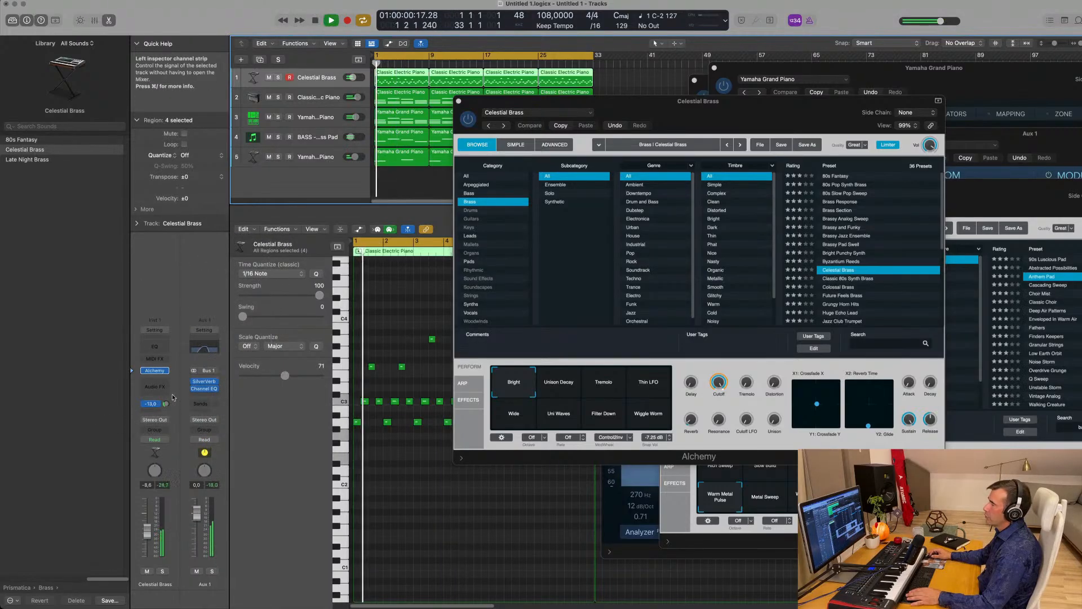
pyautogui.moveTo(166, 404); pyautogui.dragTo(168, 404)
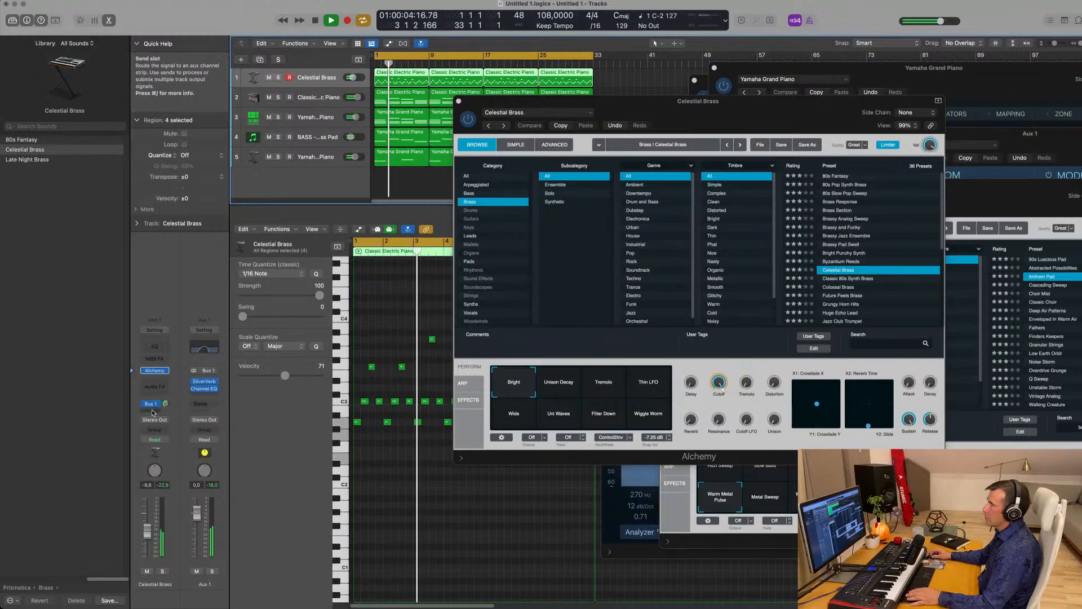
# - Add a second send to Bus 2, creating Aux 2, at a level of -14.9
pyautogui.click(152, 404)
pyautogui.moveTo(169, 424)
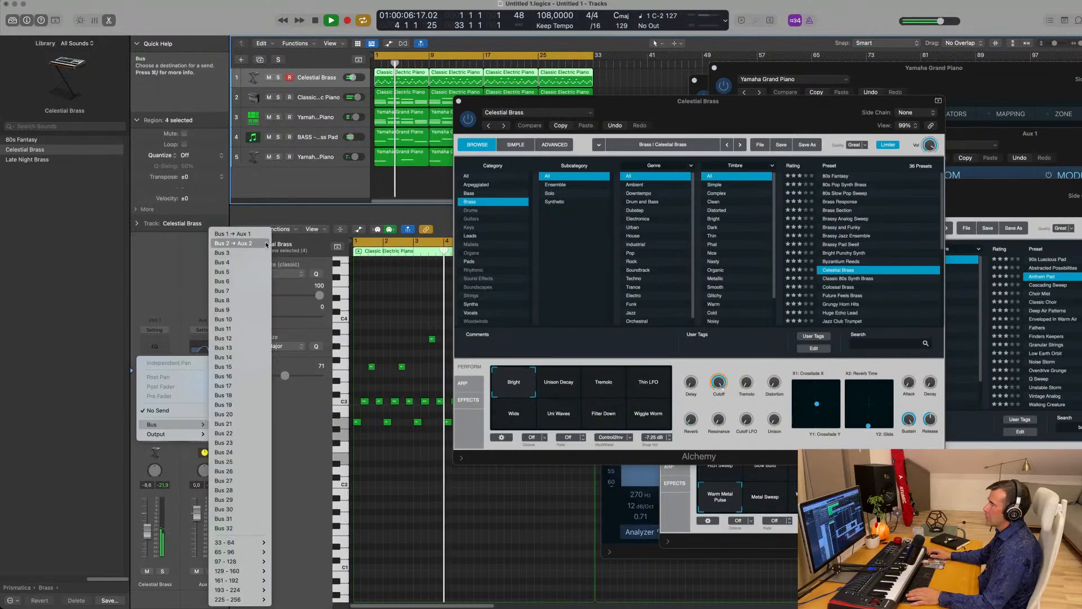
pyautogui.click(237, 243)
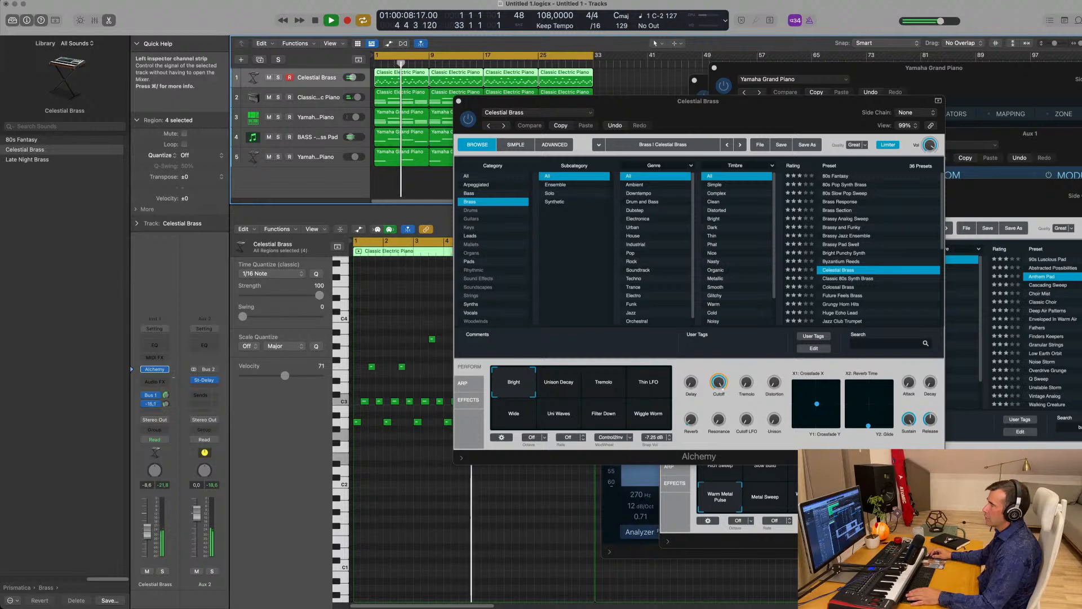
pyautogui.moveTo(168, 405)
pyautogui.mouseDown()
pyautogui.moveTo(172, 397)
pyautogui.moveTo(166, 412)
pyautogui.mouseUp()
# - Try Unison Decay, Thin LFO, Wide, Uni Waves, Filter Down and Wiggle Worm snapshots, settling on Tremolo
pyautogui.moveTo(717, 106); pyautogui.dragTo(657, 130)
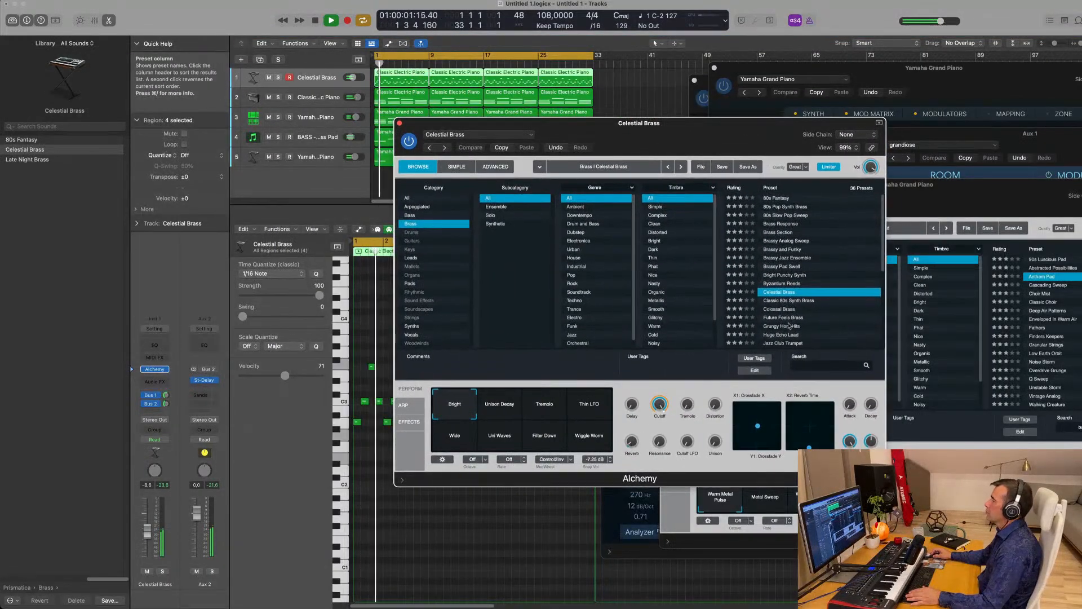
pyautogui.click(509, 417)
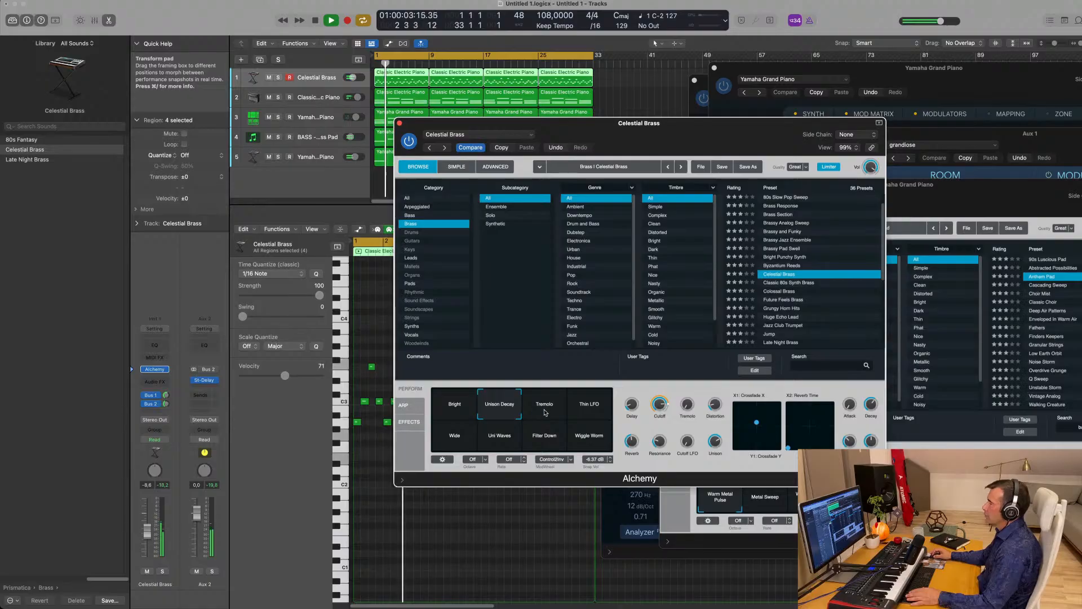
pyautogui.moveTo(660, 406)
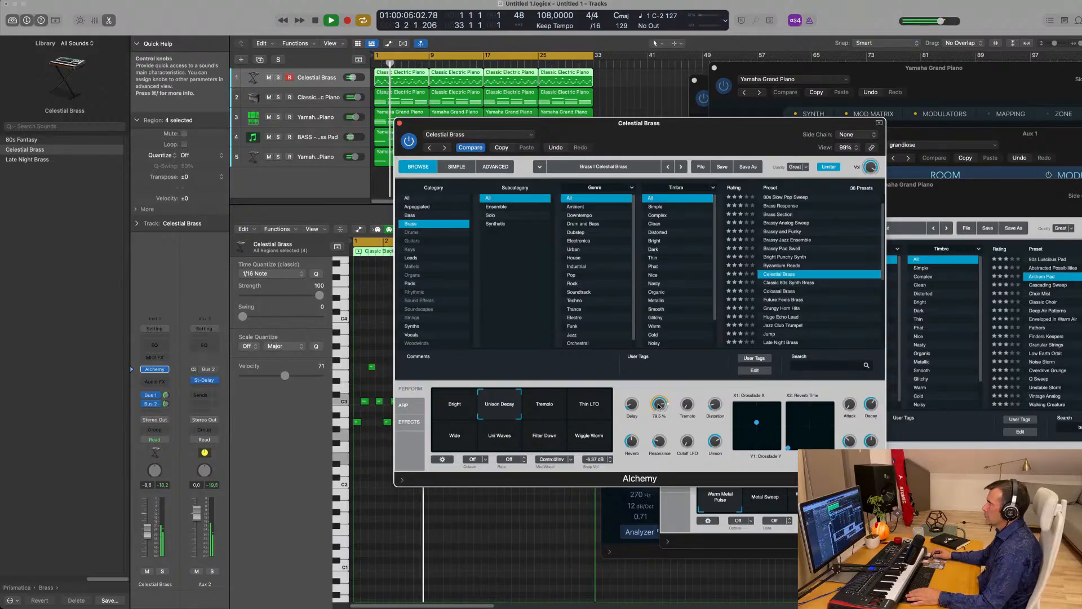
pyautogui.click(565, 414)
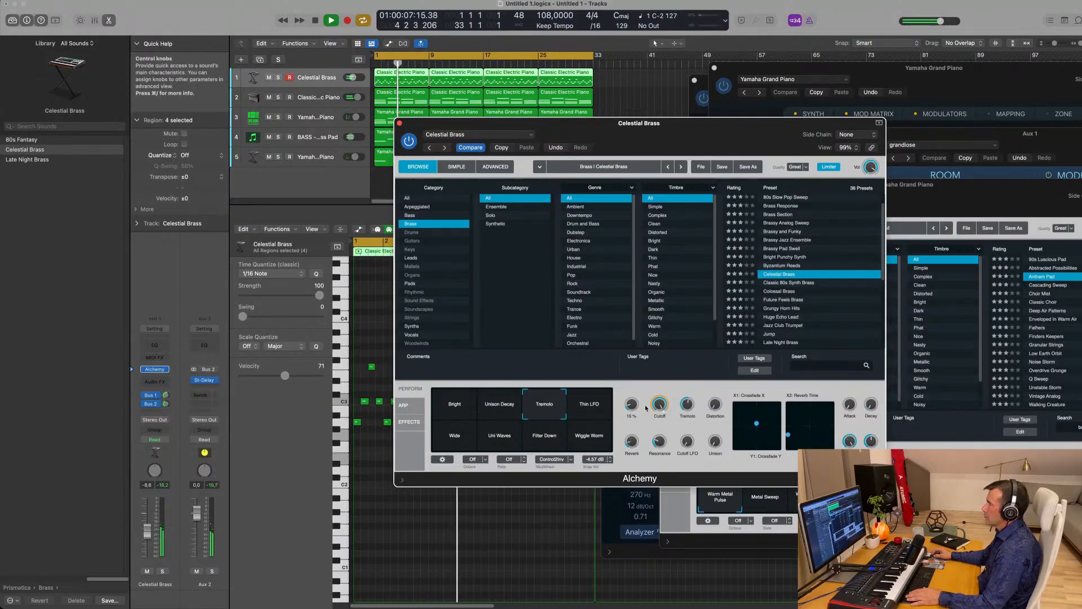
pyautogui.click(597, 408)
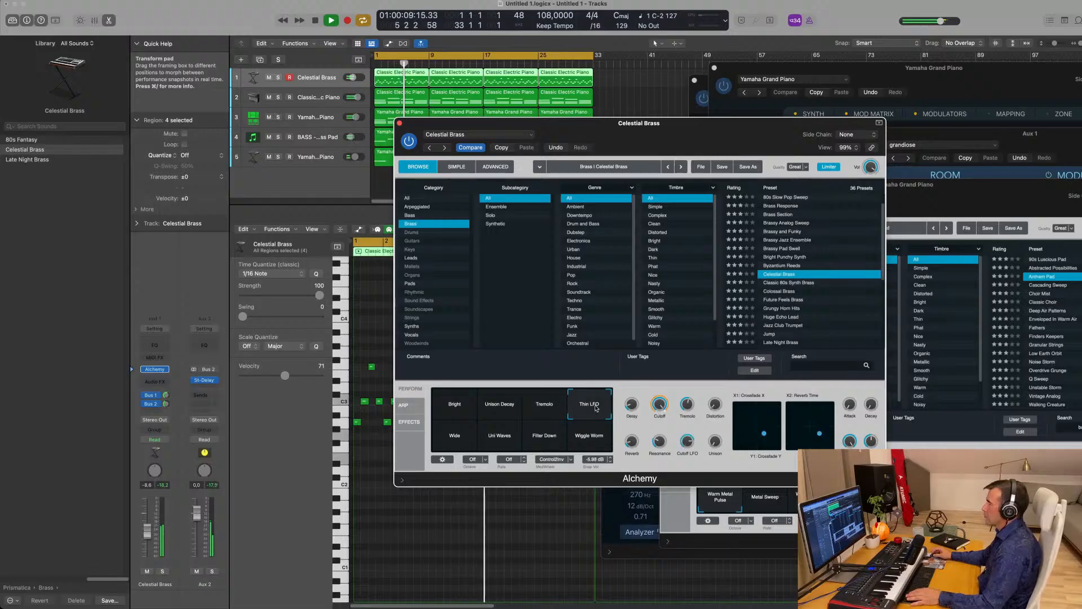
pyautogui.click(543, 413)
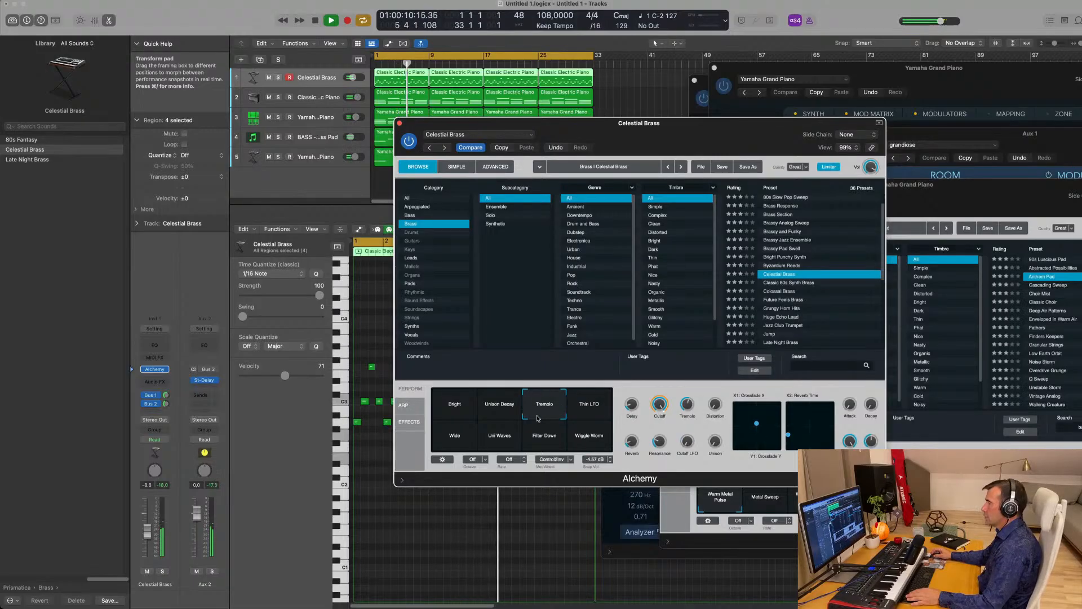
pyautogui.click(471, 429)
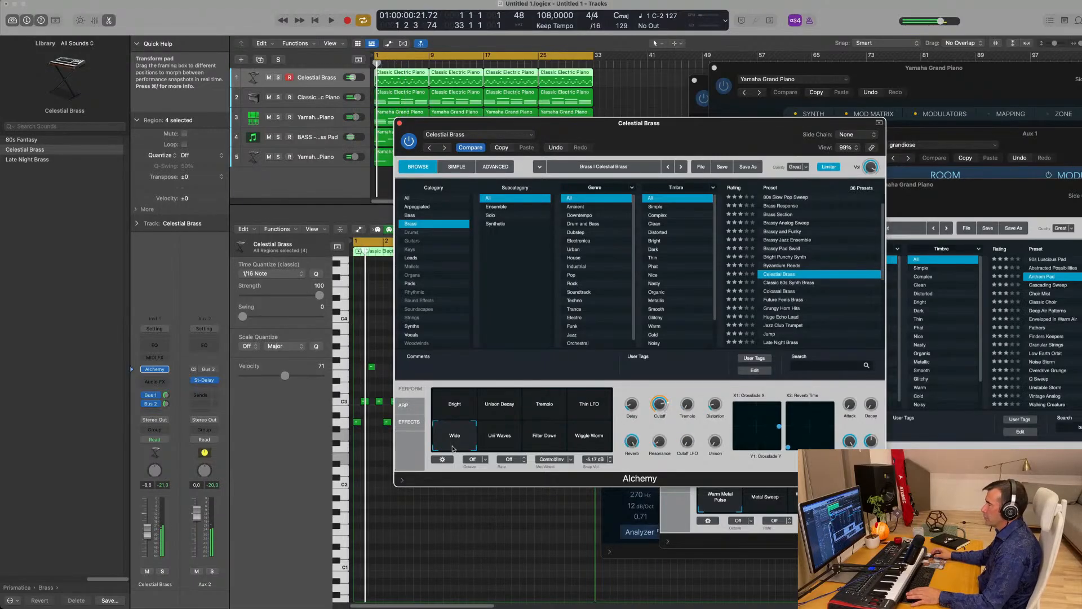
pyautogui.click(494, 441)
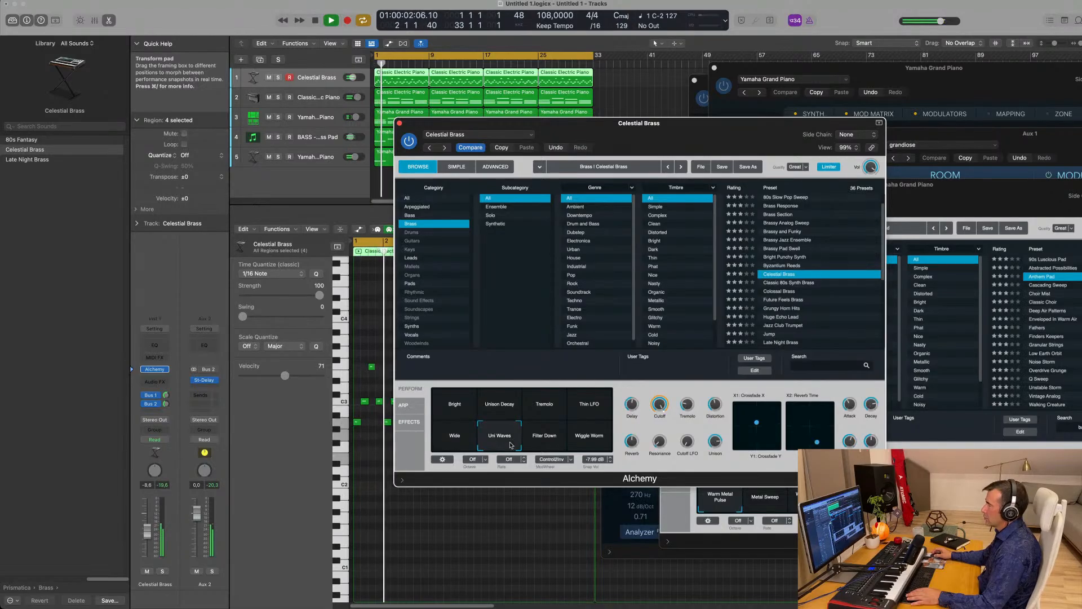
pyautogui.click(551, 441)
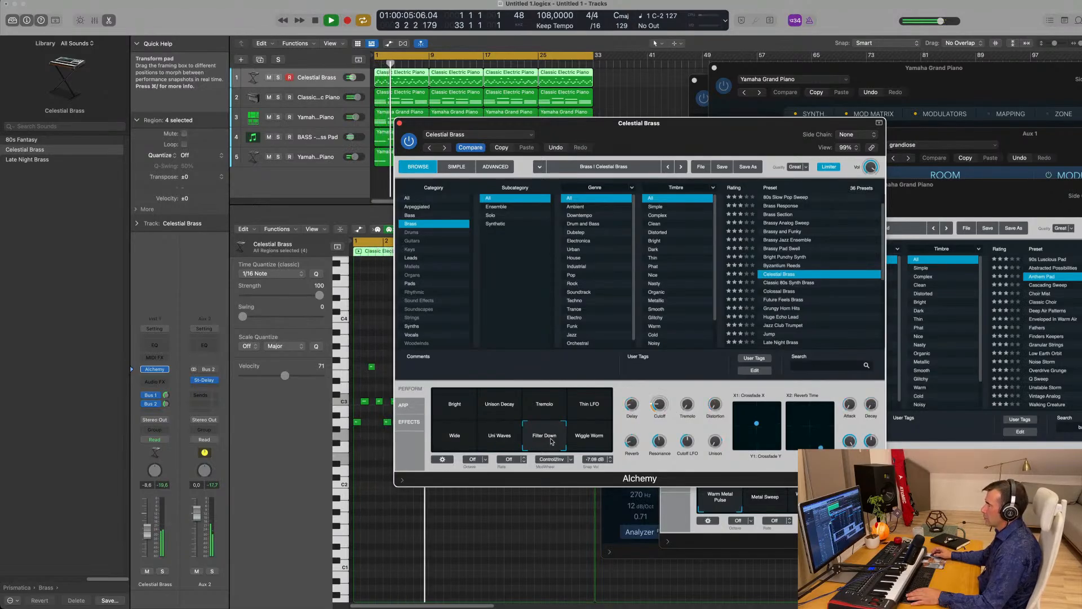
pyautogui.click(589, 437)
pyautogui.click(589, 406)
pyautogui.click(545, 408)
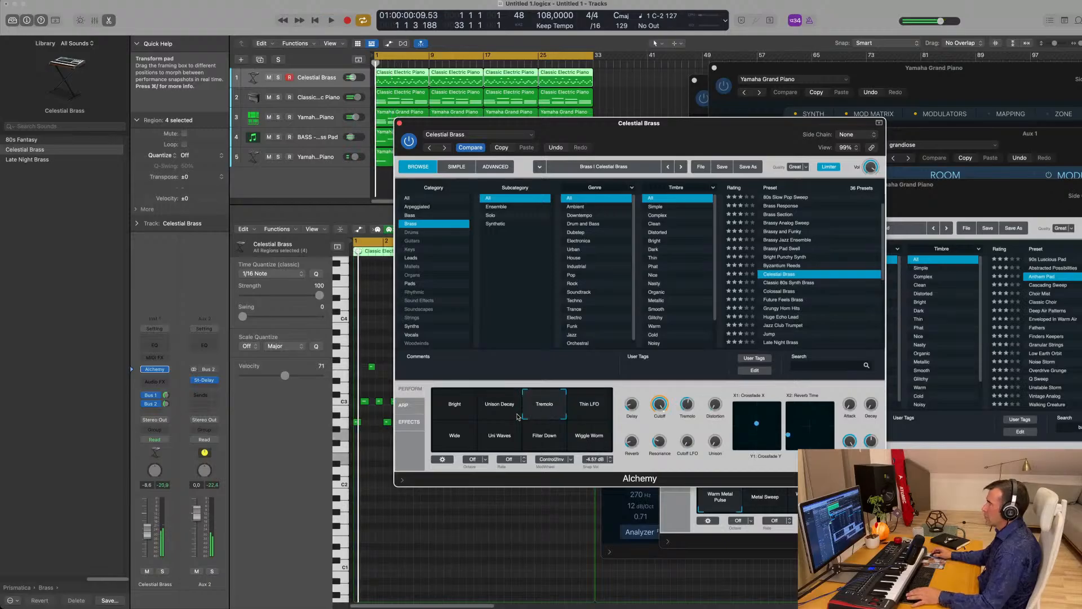
pyautogui.moveTo(662, 407)
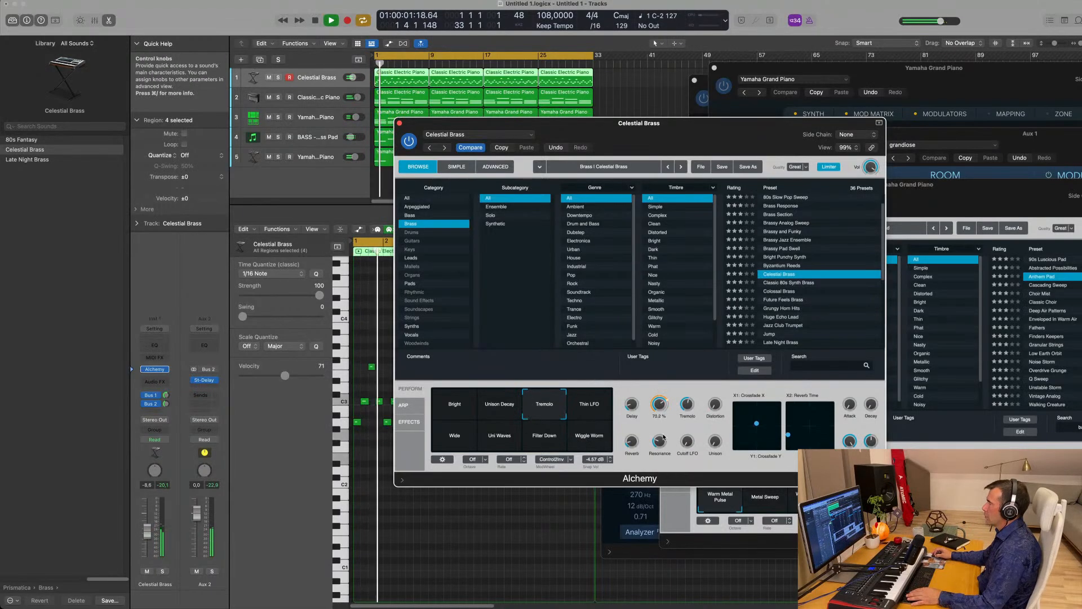
# - Set the Celestial Brass volume to -6.0 dB and turn a perform knob down to 33.1%
pyautogui.press('Return')
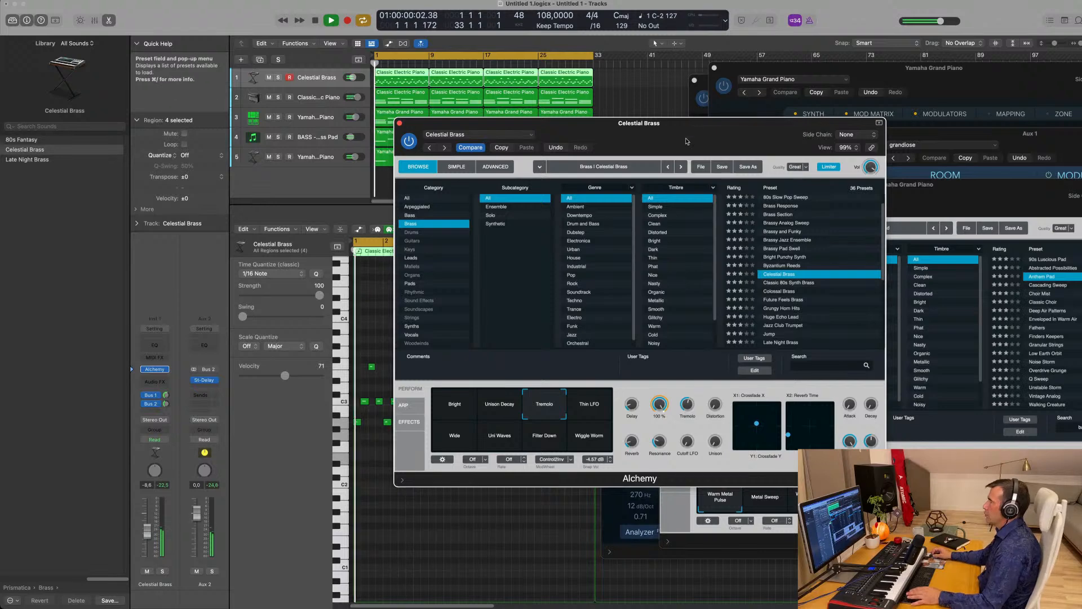
pyautogui.moveTo(686, 139); pyautogui.dragTo(669, 137)
pyautogui.moveTo(150, 530); pyautogui.dragTo(149, 525)
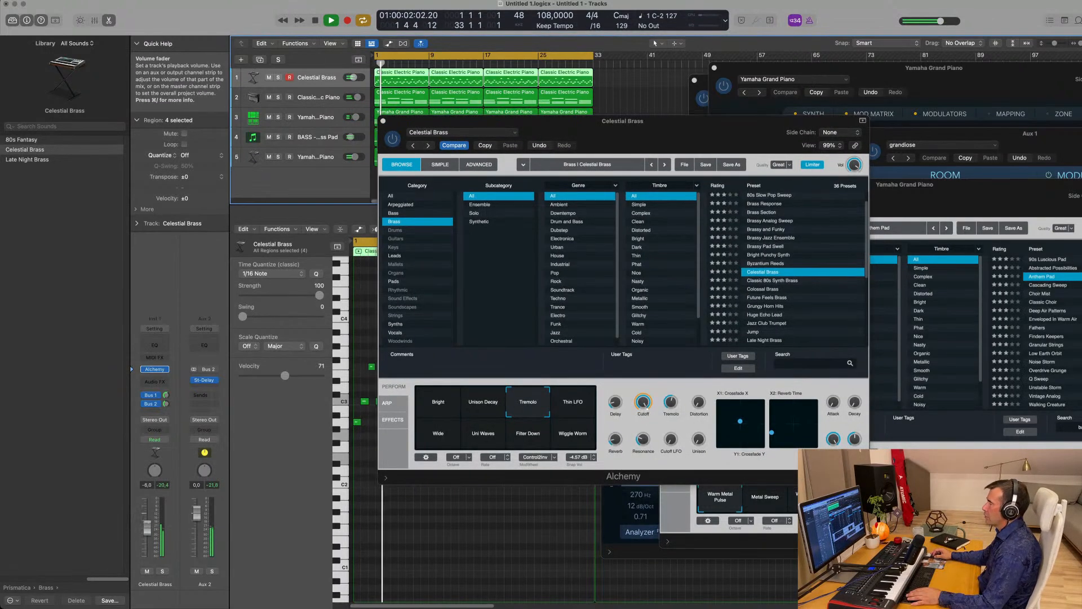
pyautogui.click(614, 400)
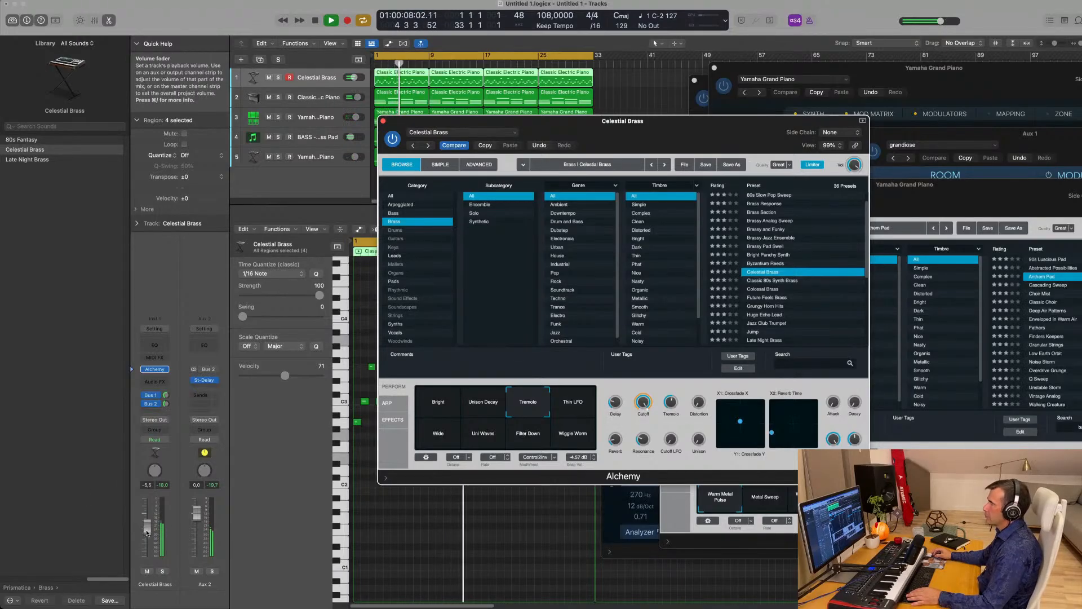
pyautogui.moveTo(146, 528); pyautogui.dragTo(147, 528)
pyautogui.click(642, 404)
pyautogui.moveTo(640, 428); pyautogui.dragTo(645, 495)
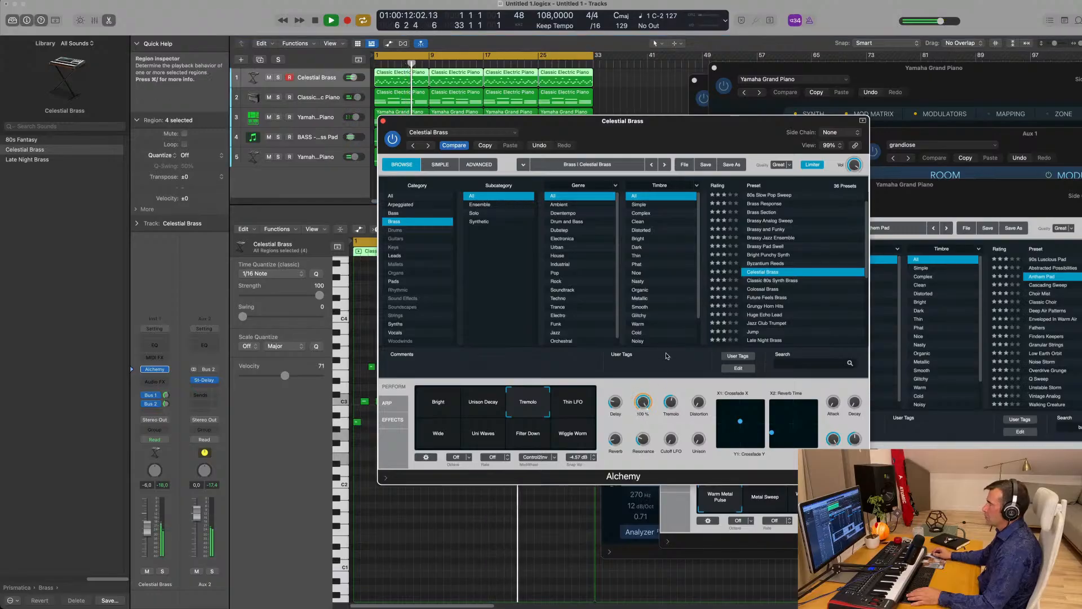
pyautogui.moveTo(667, 120); pyautogui.dragTo(705, 69)
pyautogui.press('Return')
# - Audition the Colossal Brass, Future Feels Brass and Grungy Horn Hits presets and several lead snapshots
pyautogui.click(797, 224)
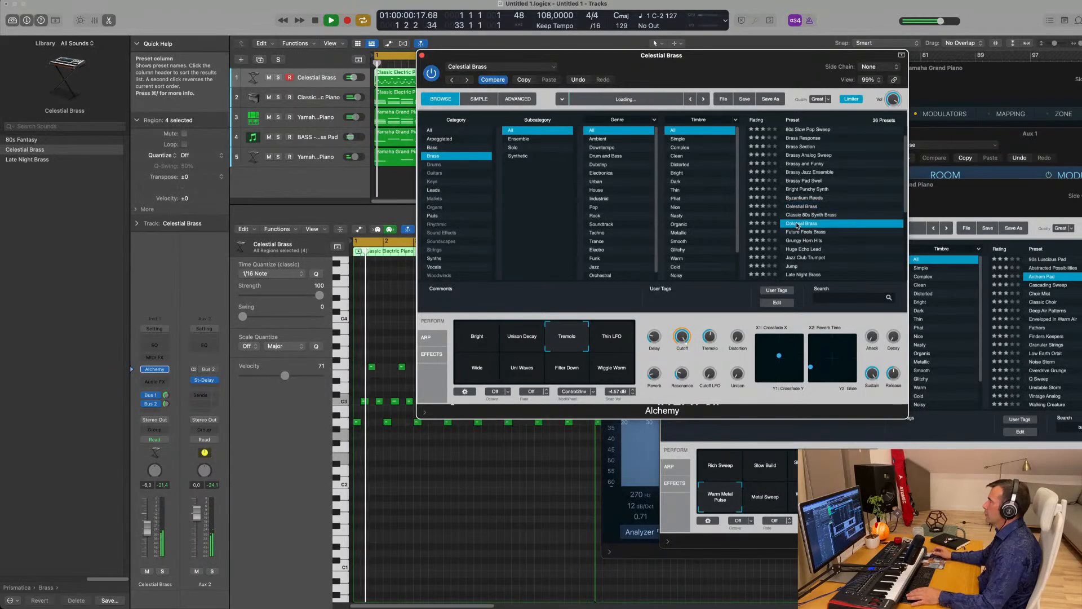
pyautogui.click(805, 231)
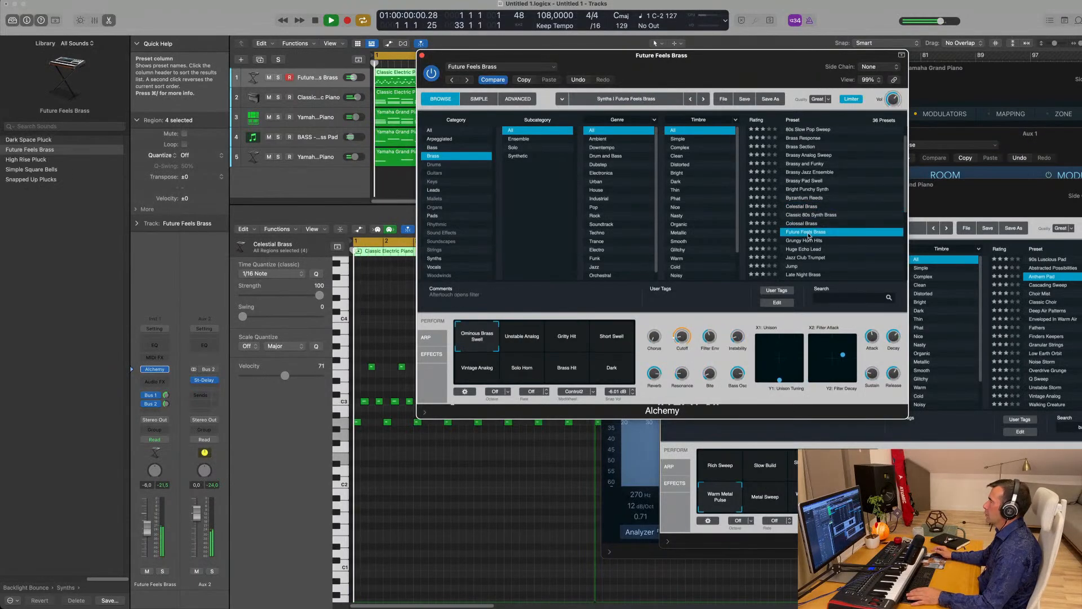
pyautogui.click(809, 240)
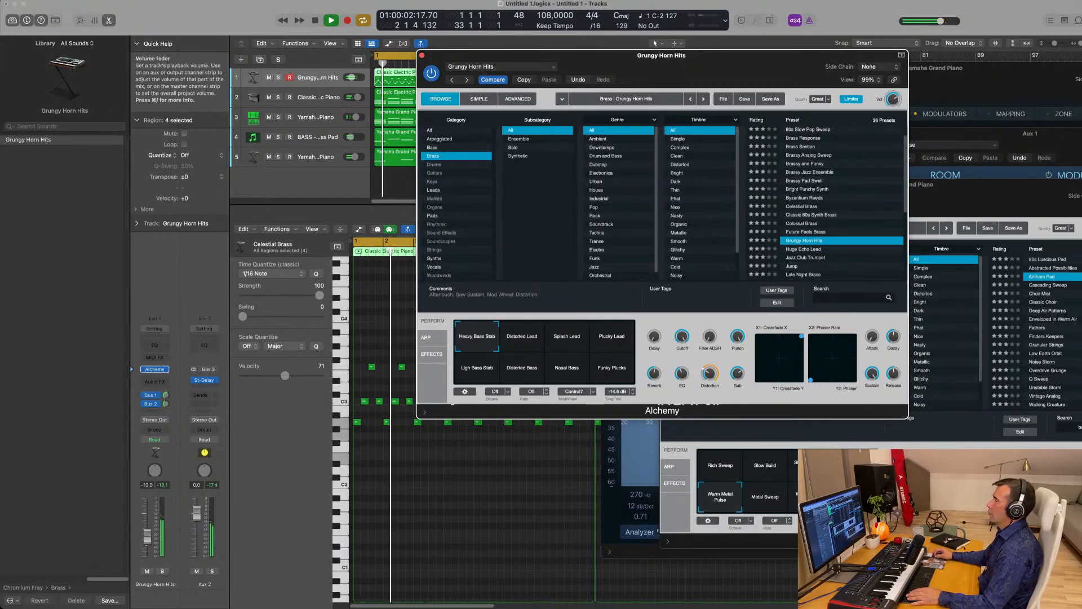
pyautogui.moveTo(148, 536); pyautogui.dragTo(147, 537)
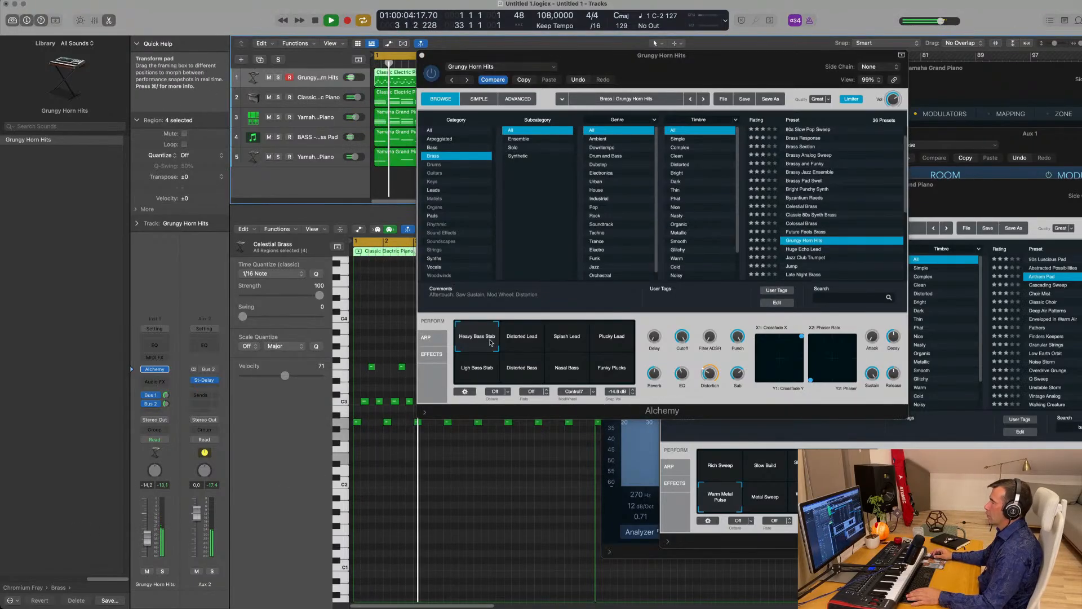
pyautogui.click(522, 339)
pyautogui.click(566, 338)
pyautogui.click(612, 338)
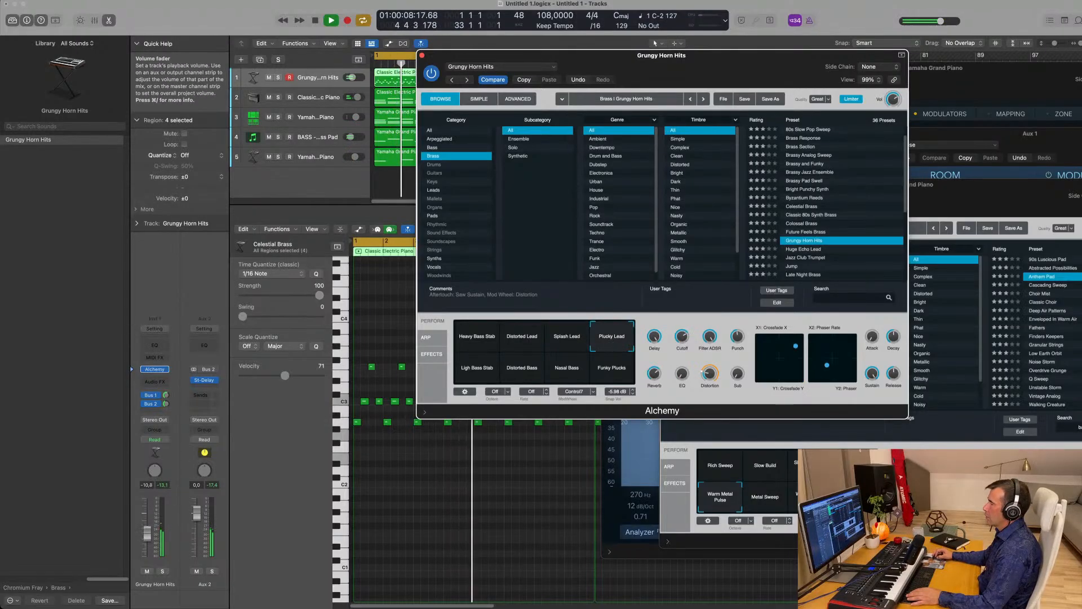
pyautogui.moveTo(145, 539); pyautogui.dragTo(144, 534)
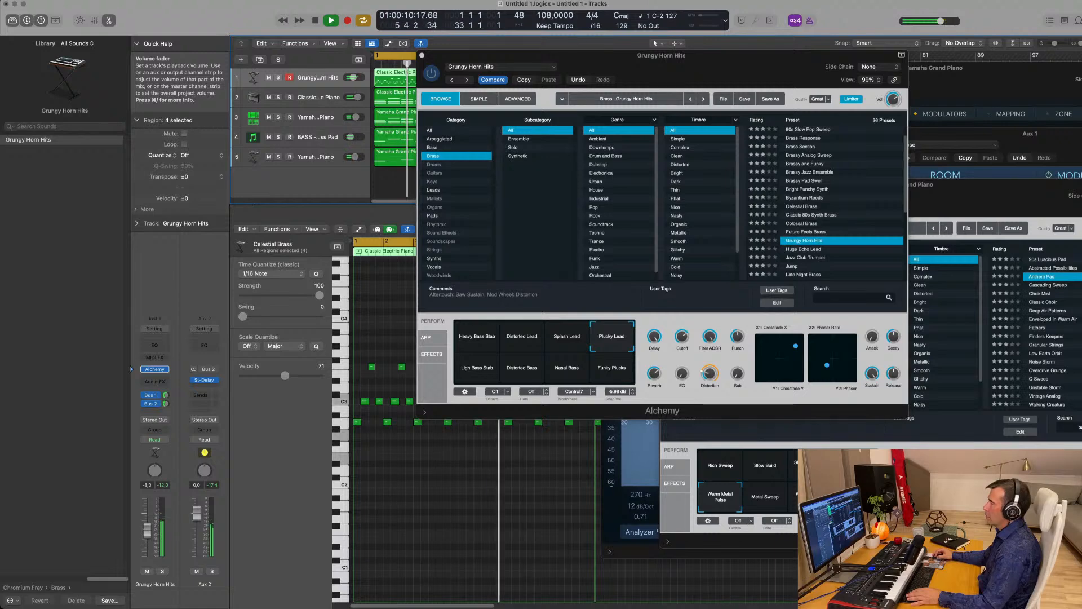
# - Try the Ligh Bass Stab, Distorted Bass, Nasal Bass and Funky Plucks snapshots, then the Jump preset
pyautogui.click(485, 370)
pyautogui.click(522, 367)
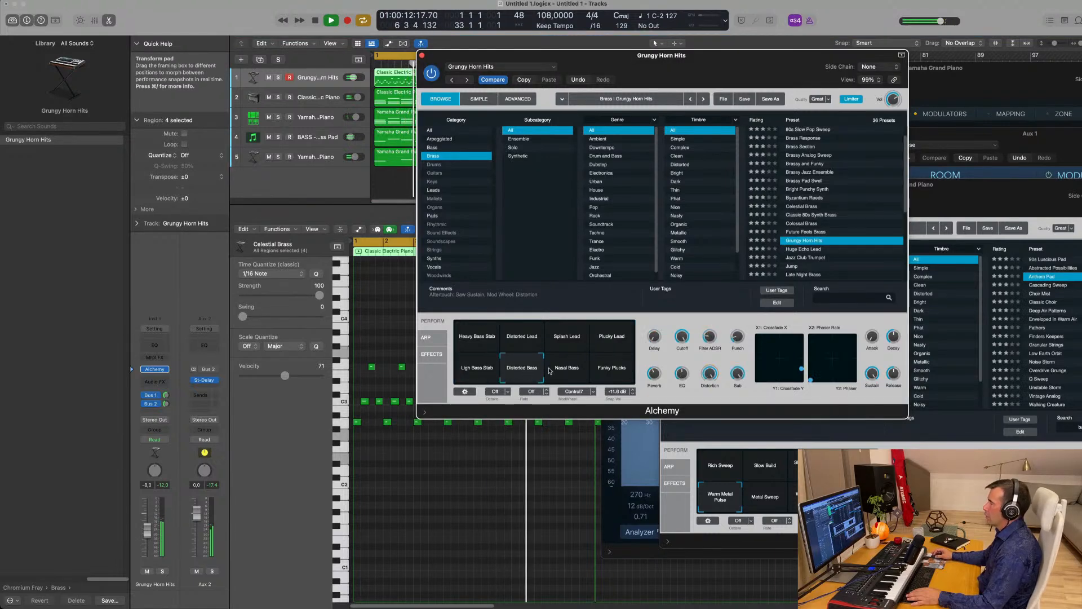
pyautogui.click(566, 367)
pyautogui.click(619, 369)
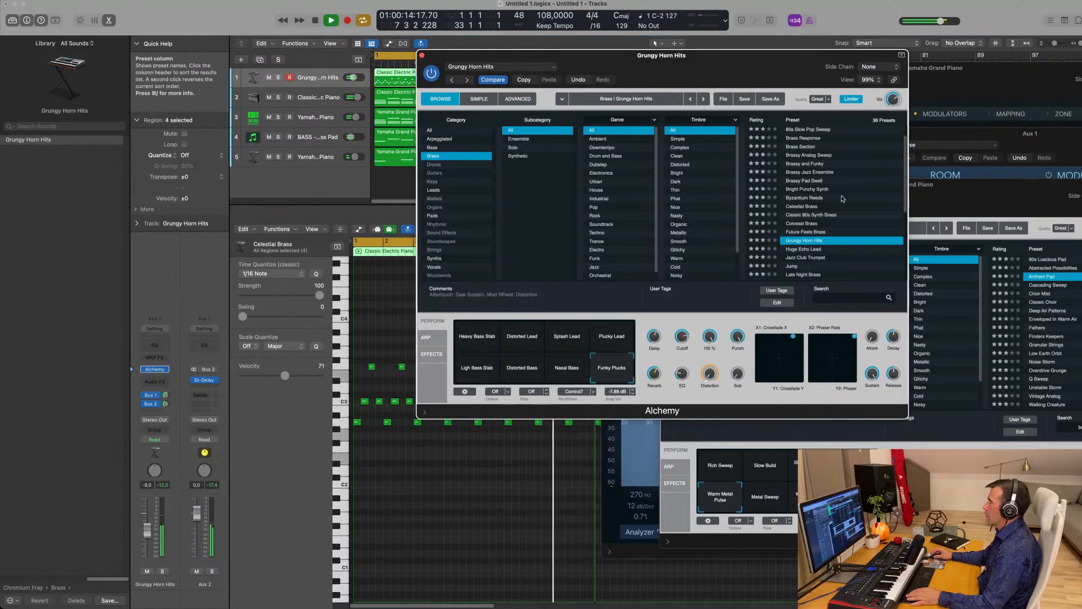
pyautogui.scroll(-3, 842, 198)
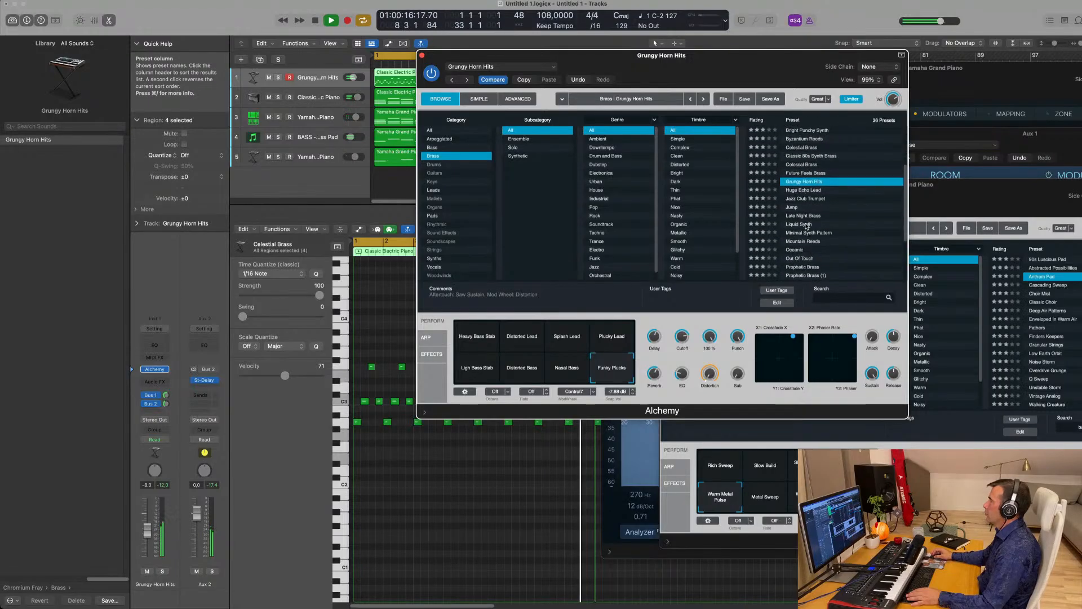
pyautogui.scroll(-1, 806, 226)
pyautogui.click(791, 203)
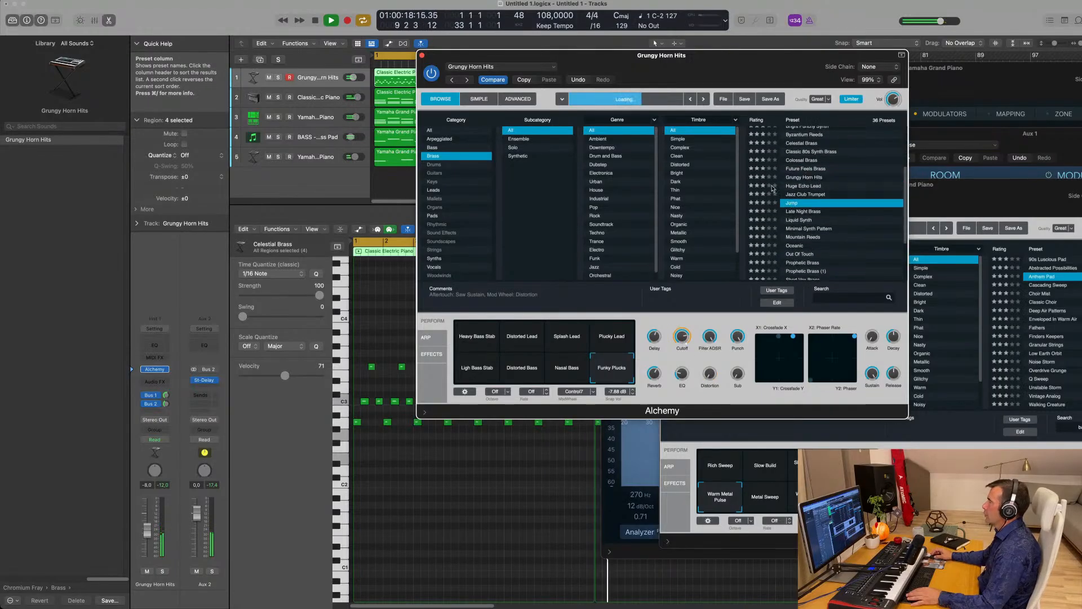
pyautogui.moveTo(720, 55); pyautogui.dragTo(737, 56)
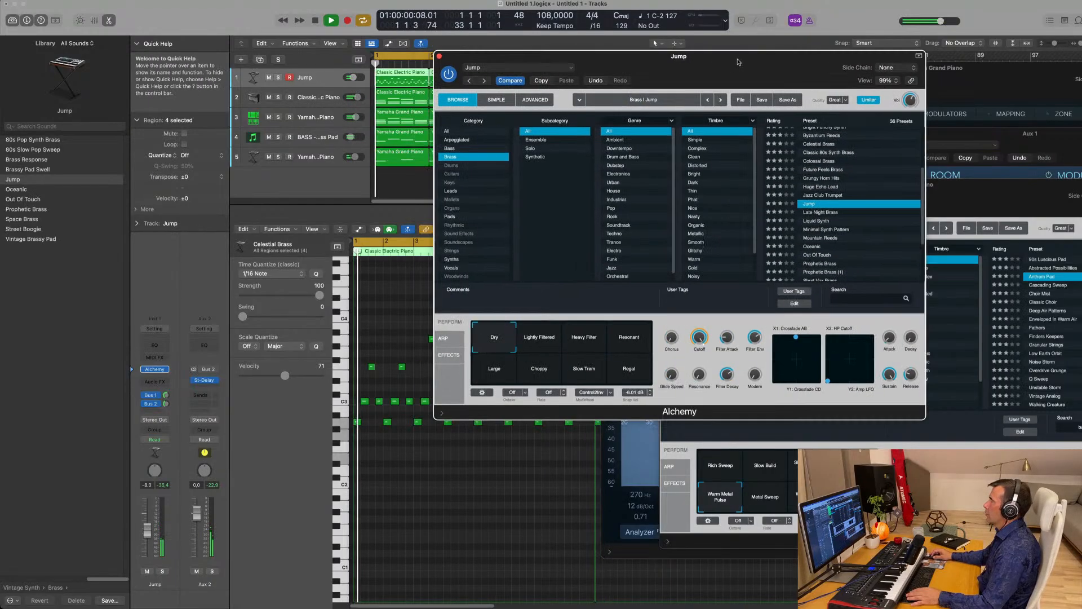
# - Audition the Minimal Synth Pattern, Liquid Synth and Prophetic Brass presets
pyautogui.click(840, 230)
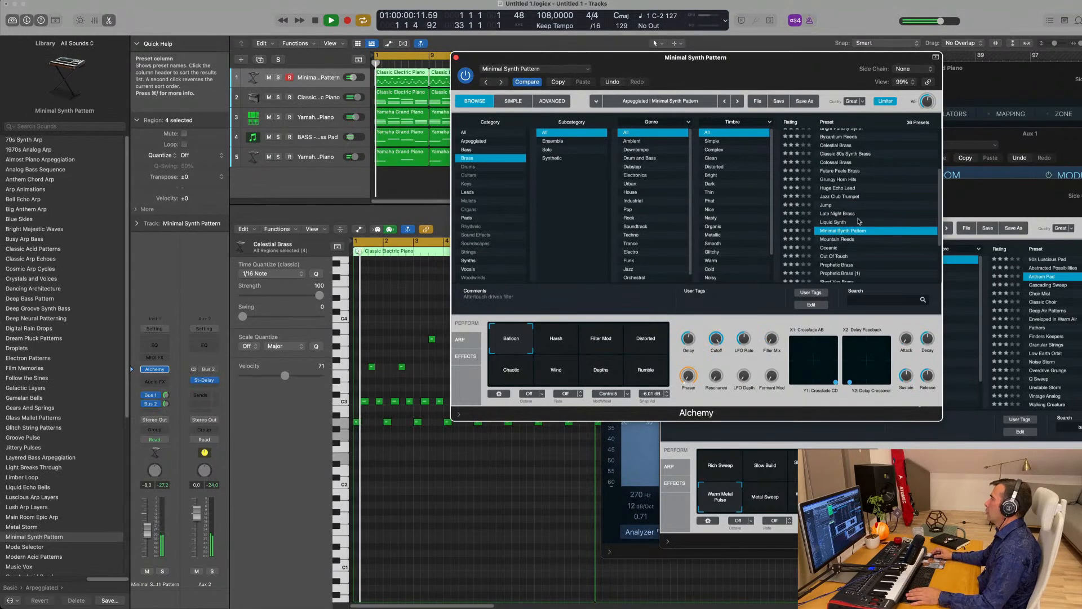
pyautogui.click(828, 222)
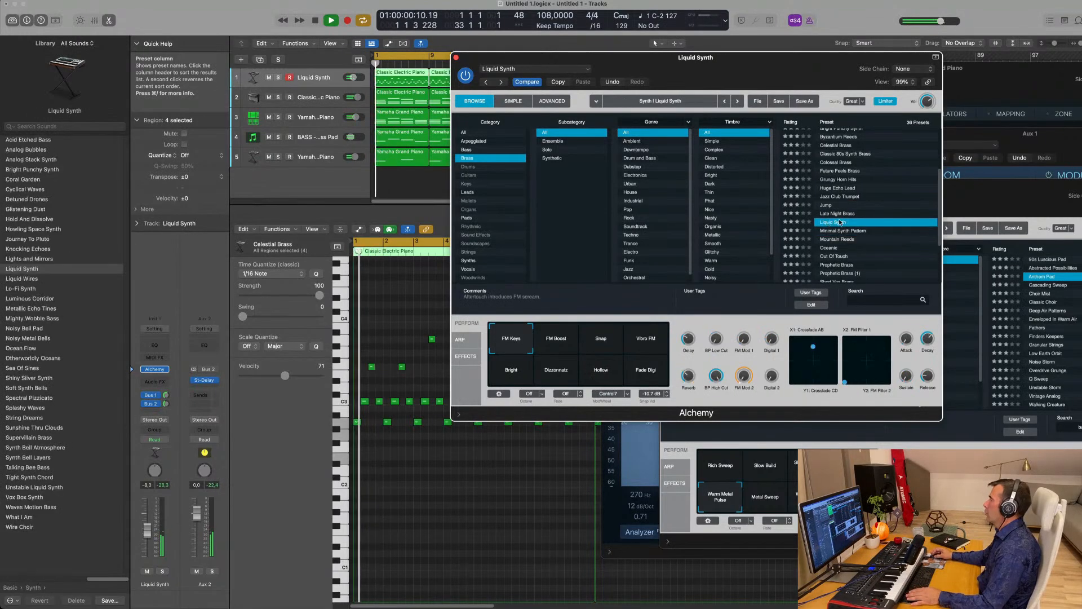
pyautogui.scroll(-3, 849, 255)
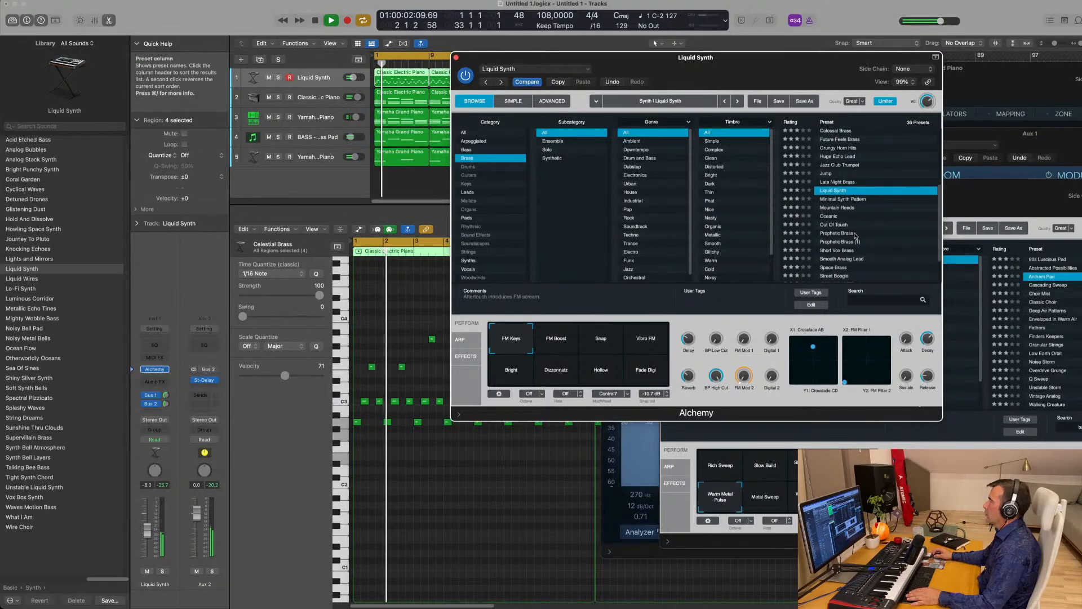
pyautogui.scroll(-1, 834, 232)
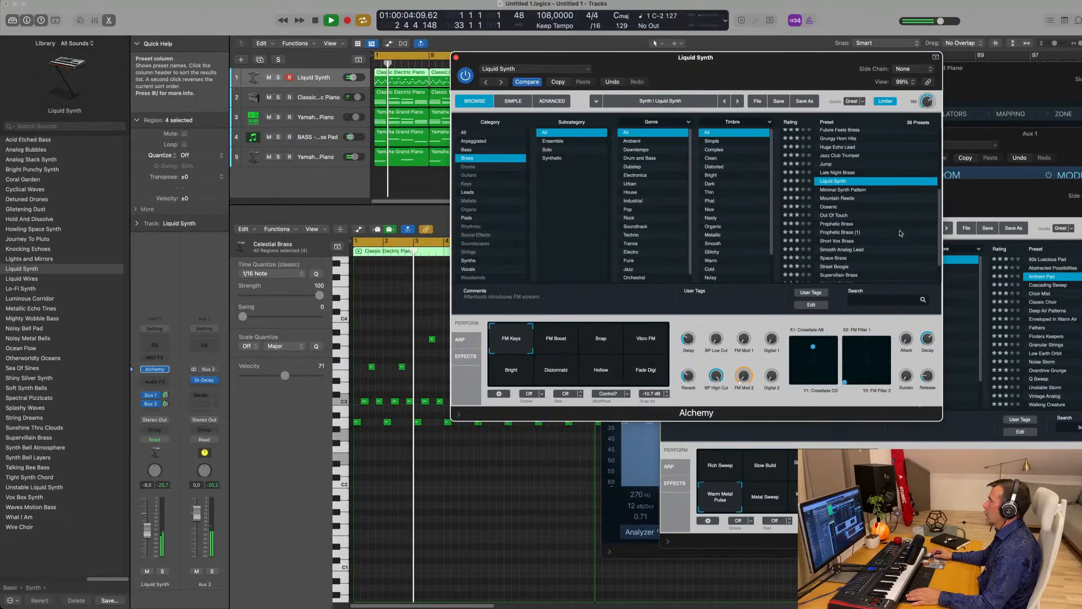
pyautogui.click(834, 224)
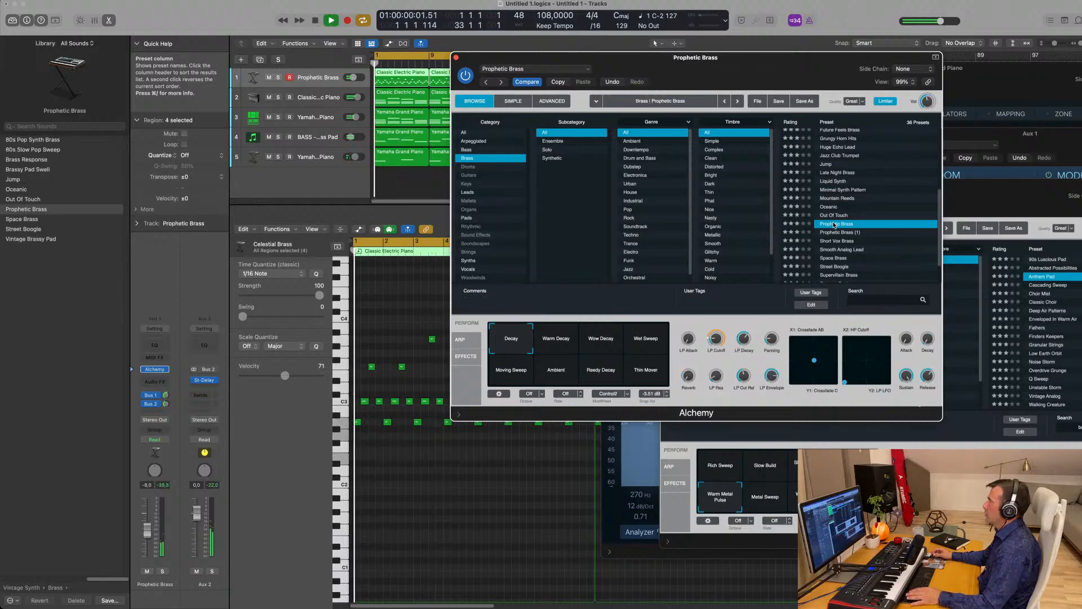
pyautogui.scroll(-3, 865, 223)
# - Load Street Boogie, open LP Cutoff to 5.6%, raise volume to -3.0 and adjust the Bus 1 send
pyautogui.click(871, 234)
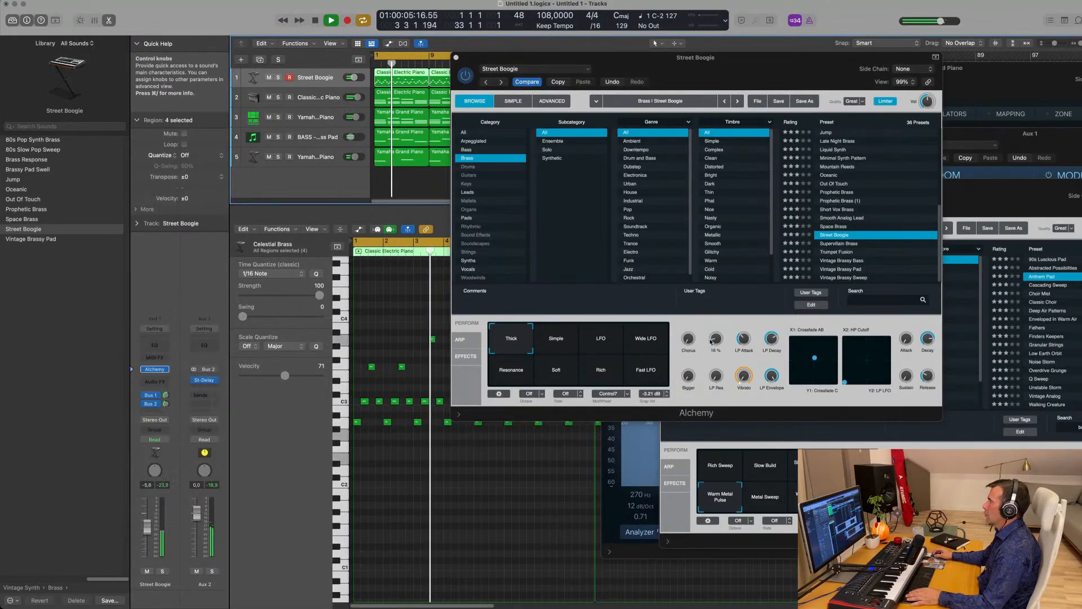
pyautogui.moveTo(715, 340); pyautogui.dragTo(713, 350)
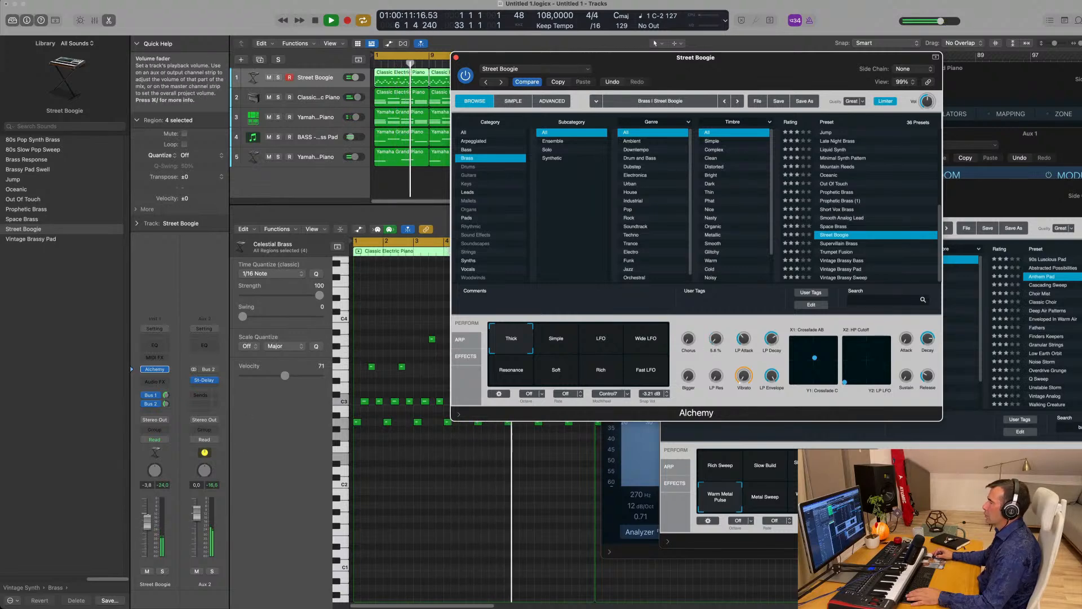
pyautogui.moveTo(147, 527); pyautogui.dragTo(147, 520)
pyautogui.click(166, 393)
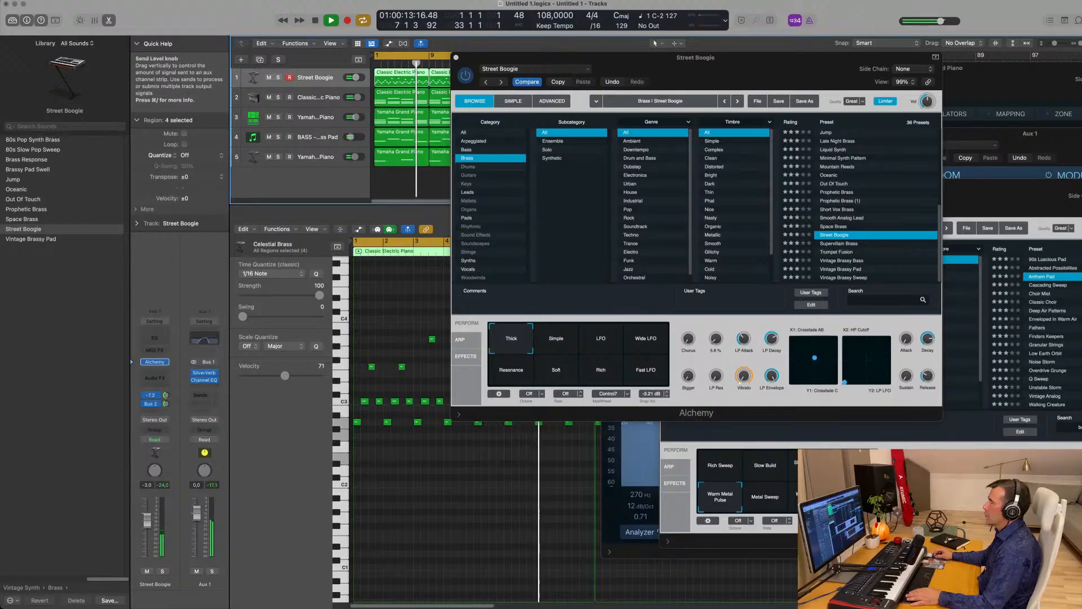
# - Try Alchemy's arpeggiator in Up mode with note length 69, then switch it back off
pyautogui.click(458, 345)
pyautogui.moveTo(500, 363); pyautogui.dragTo(503, 345)
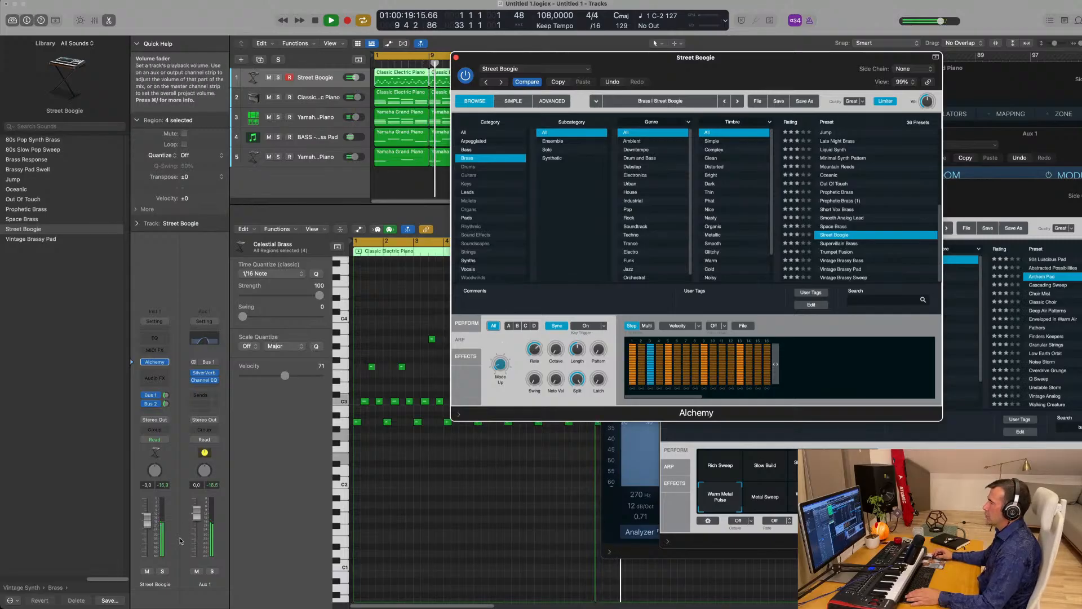
pyautogui.moveTo(145, 523); pyautogui.dragTo(146, 530)
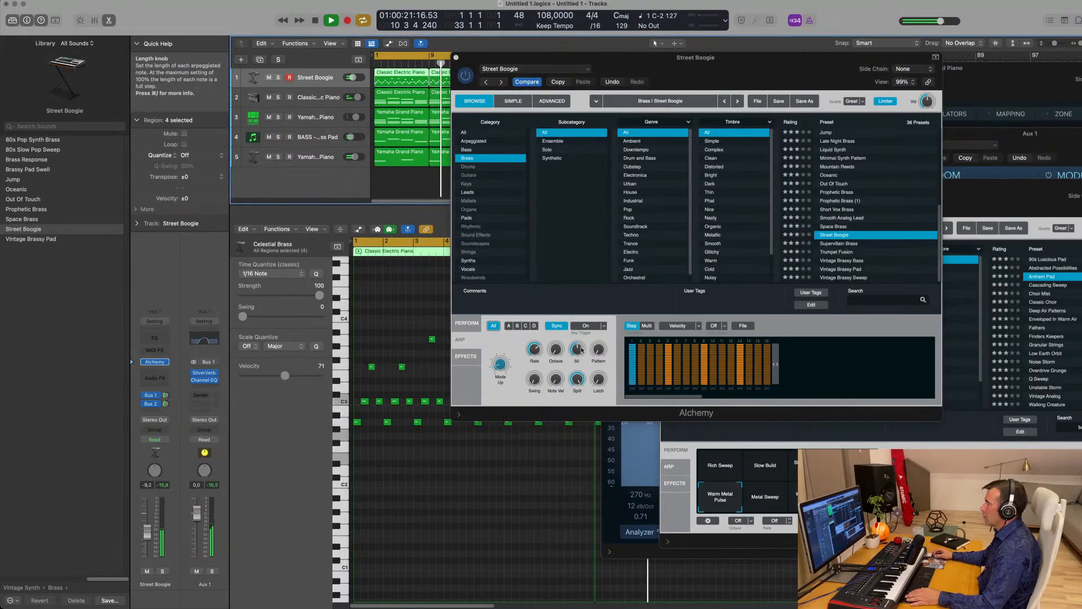
pyautogui.moveTo(577, 349); pyautogui.dragTo(605, 297)
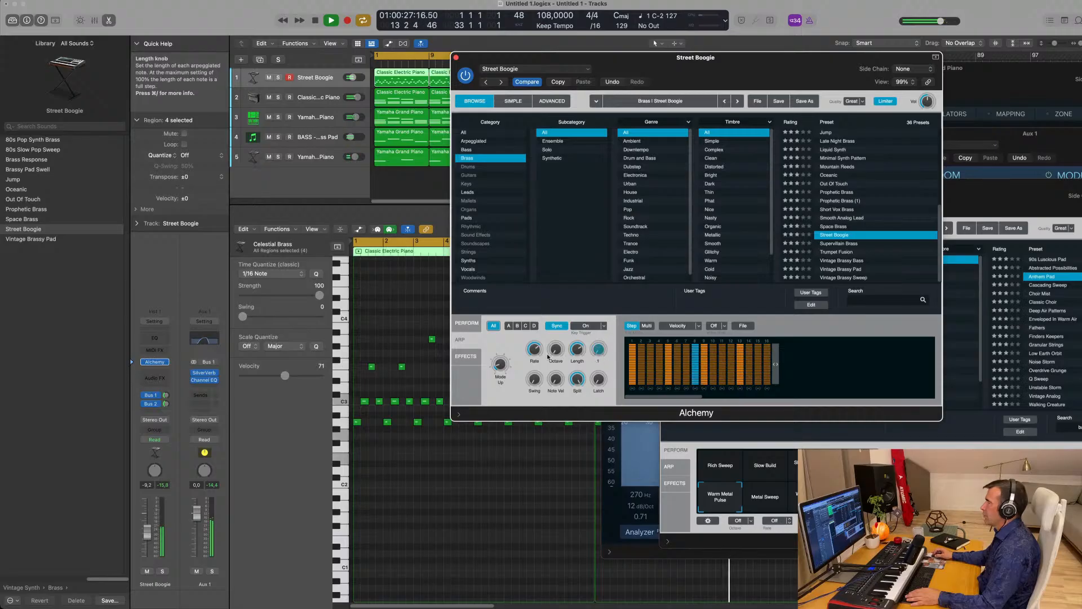
pyautogui.moveTo(506, 393); pyautogui.dragTo(507, 400)
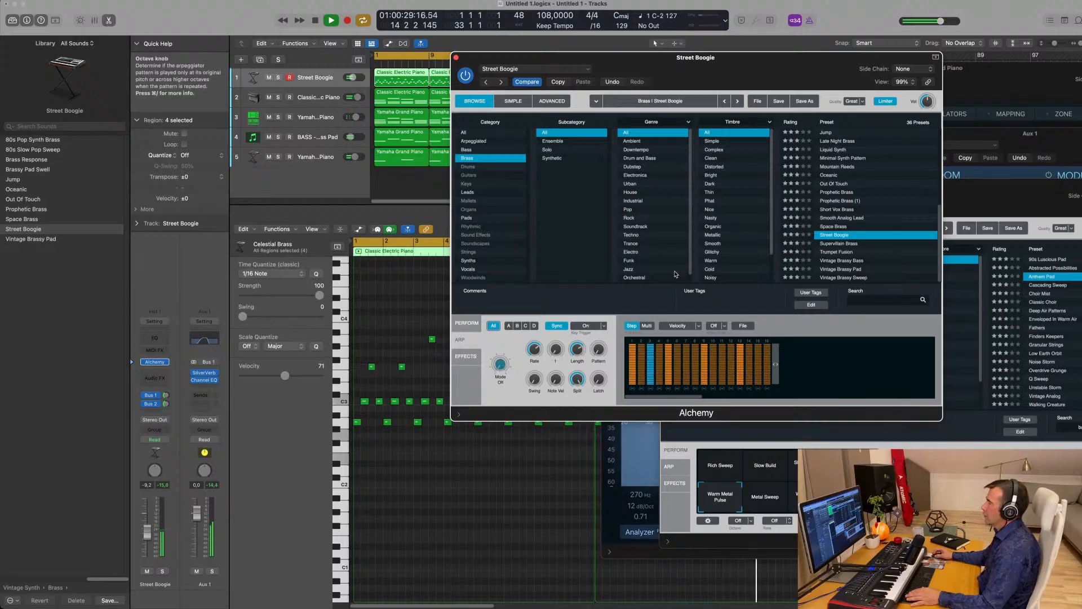
# - Raise Street Boogie's volume to about -2.3 dB and close its Alchemy window
pyautogui.moveTo(702, 68); pyautogui.dragTo(706, 97)
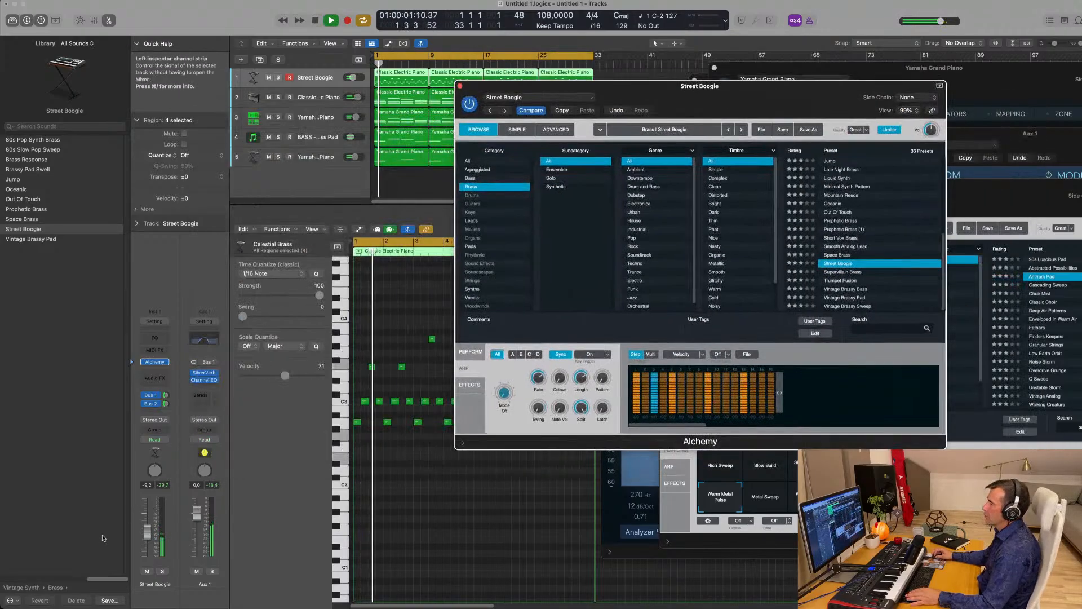
pyautogui.moveTo(146, 529); pyautogui.dragTo(147, 522)
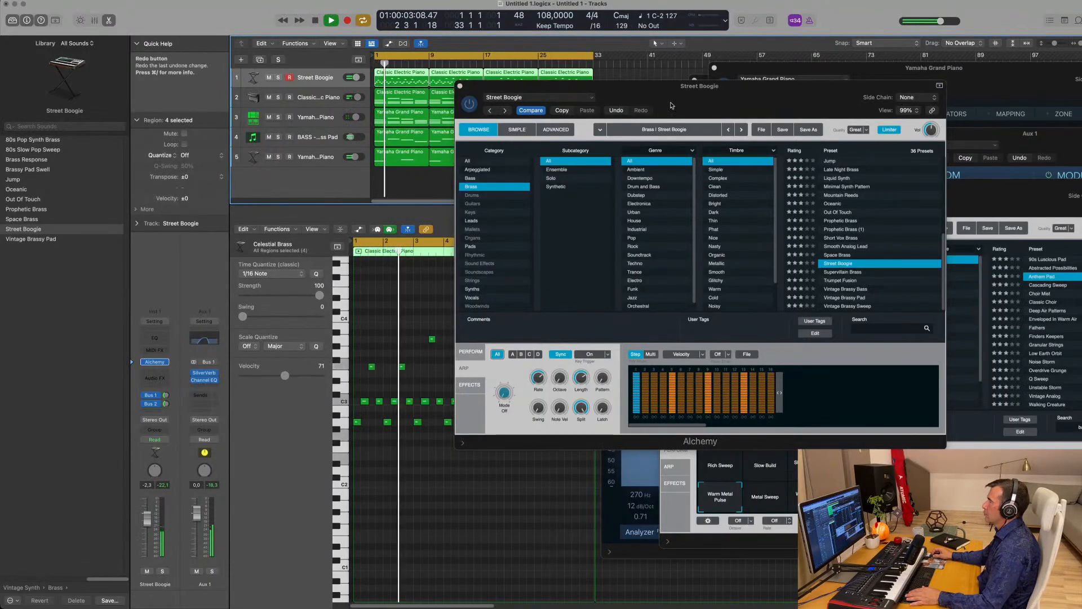
pyautogui.moveTo(467, 85); pyautogui.dragTo(298, 186)
pyautogui.click(290, 187)
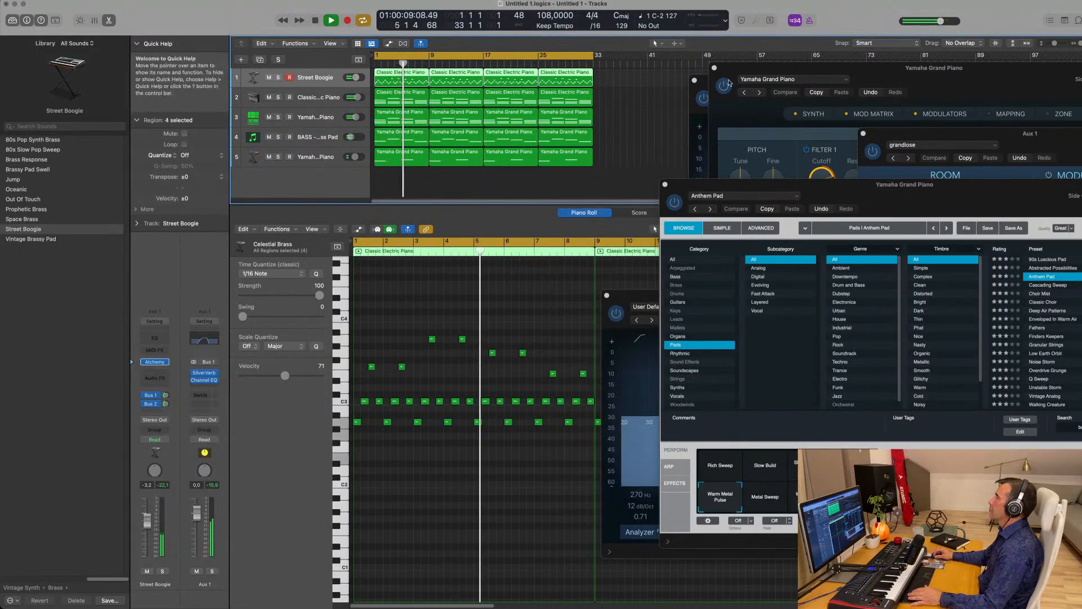
# - Close the Yamaha Grand Piano sampler, Channel EQ and synth plug-in windows
pyautogui.moveTo(764, 70); pyautogui.dragTo(674, 82)
pyautogui.click(624, 80)
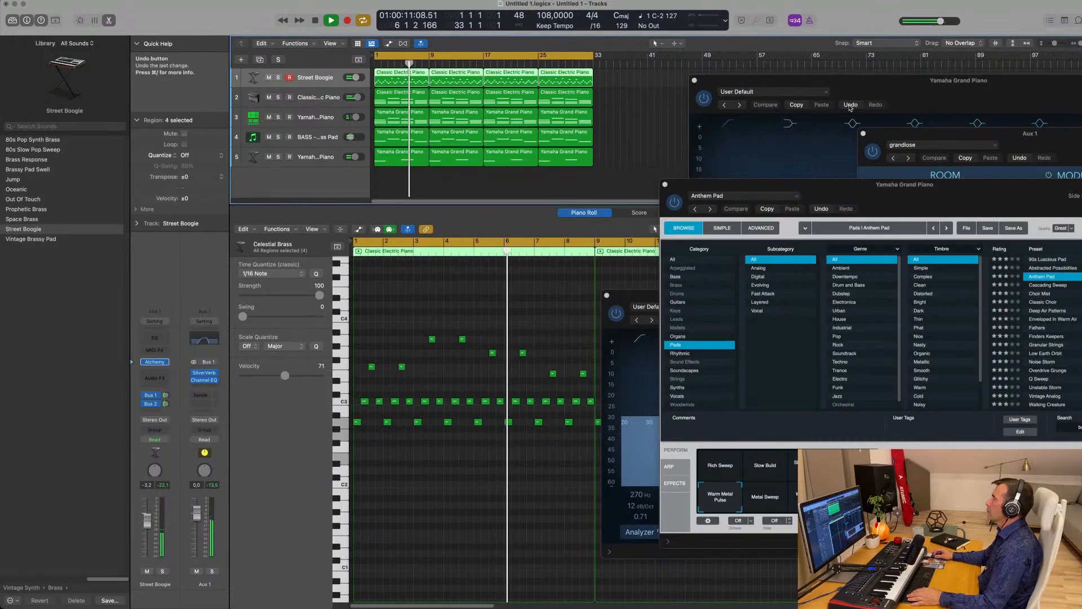
pyautogui.moveTo(823, 80); pyautogui.dragTo(661, 94)
pyautogui.click(512, 93)
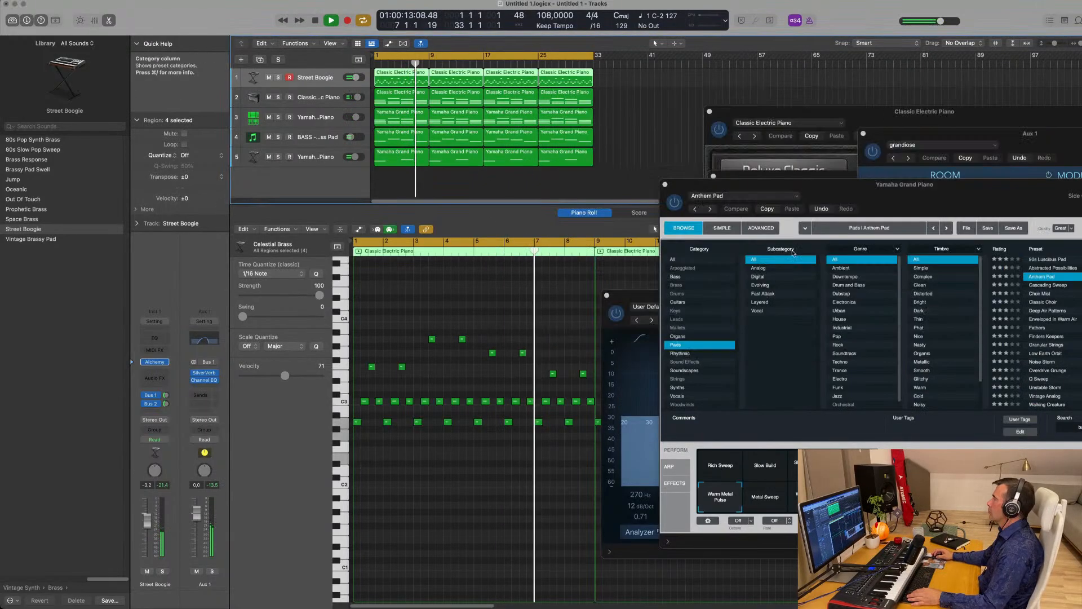
pyautogui.moveTo(845, 199); pyautogui.dragTo(671, 199)
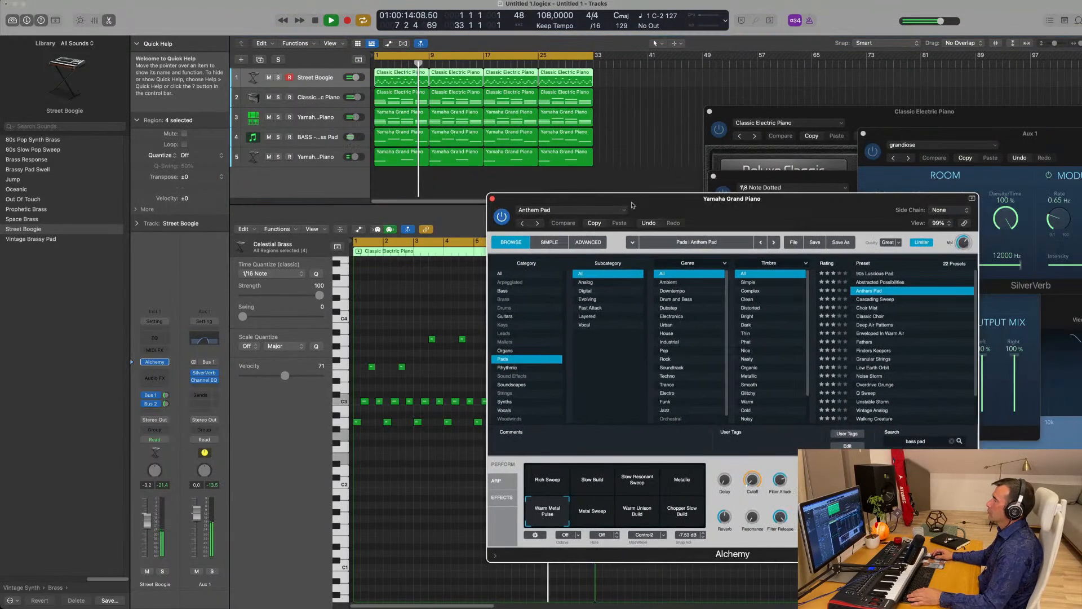
pyautogui.click(492, 200)
pyautogui.moveTo(850, 128); pyautogui.dragTo(699, 293)
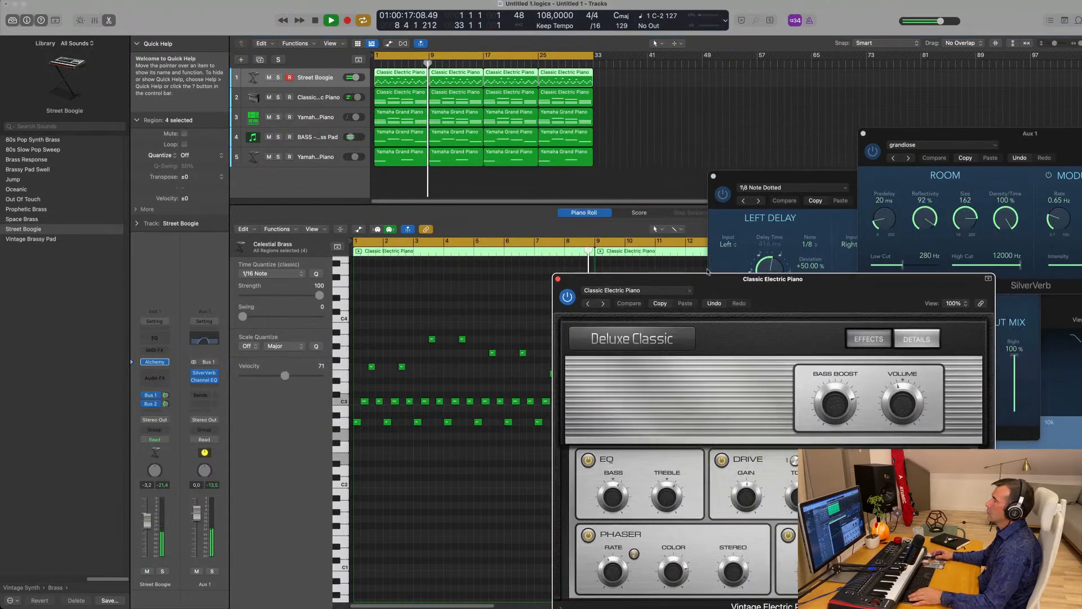
# - Zoom the track rows taller and show then hide the Mixer so tracks fill the window
pyautogui.scroll(-1, 495, 169)
pyautogui.scroll(3, 495, 169)
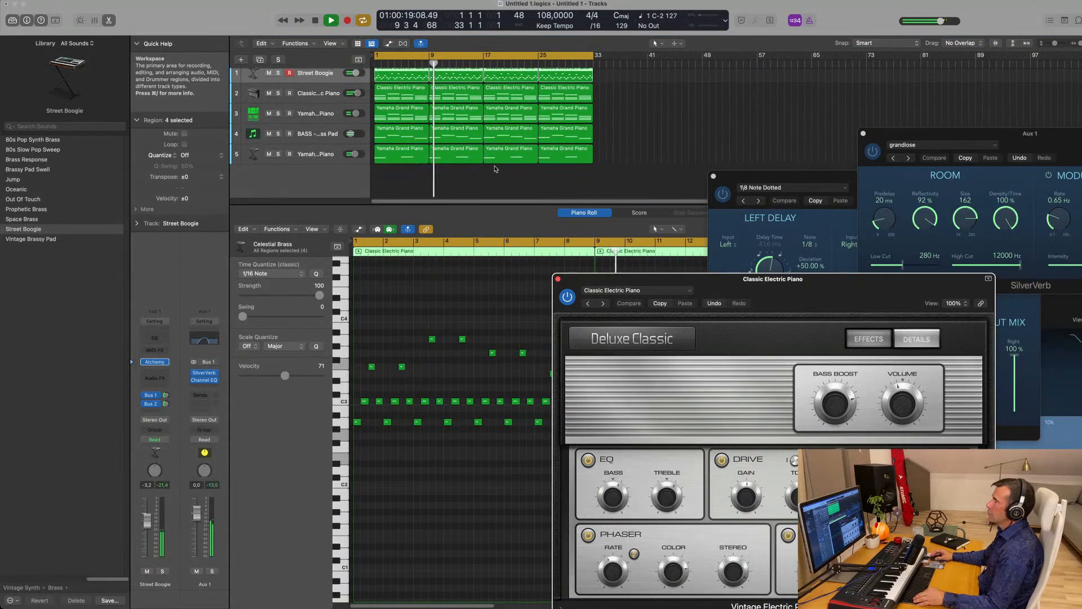
pyautogui.press('x')
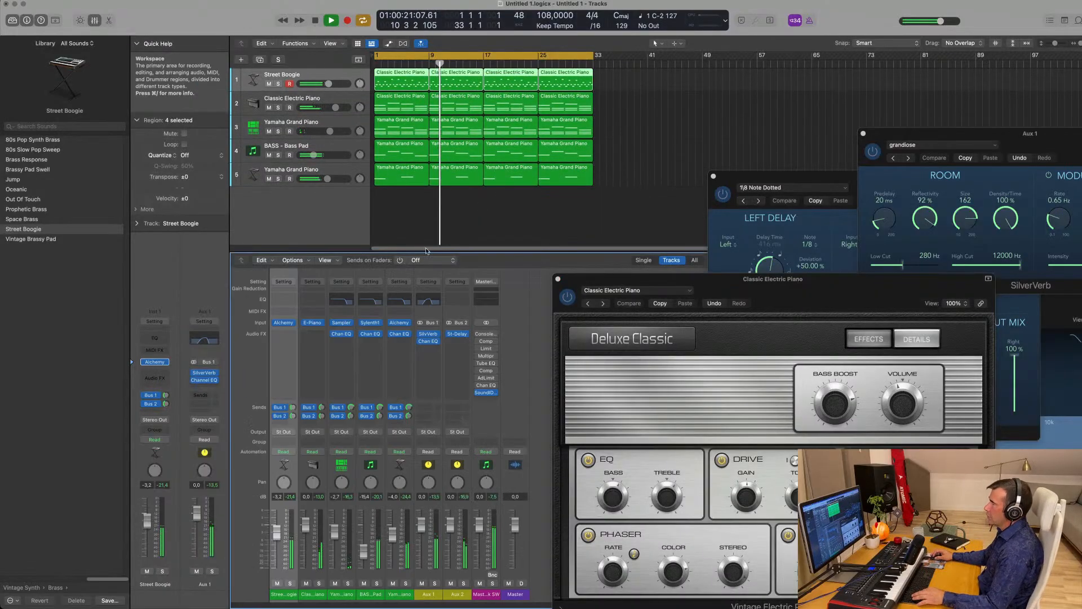
pyautogui.press('x')
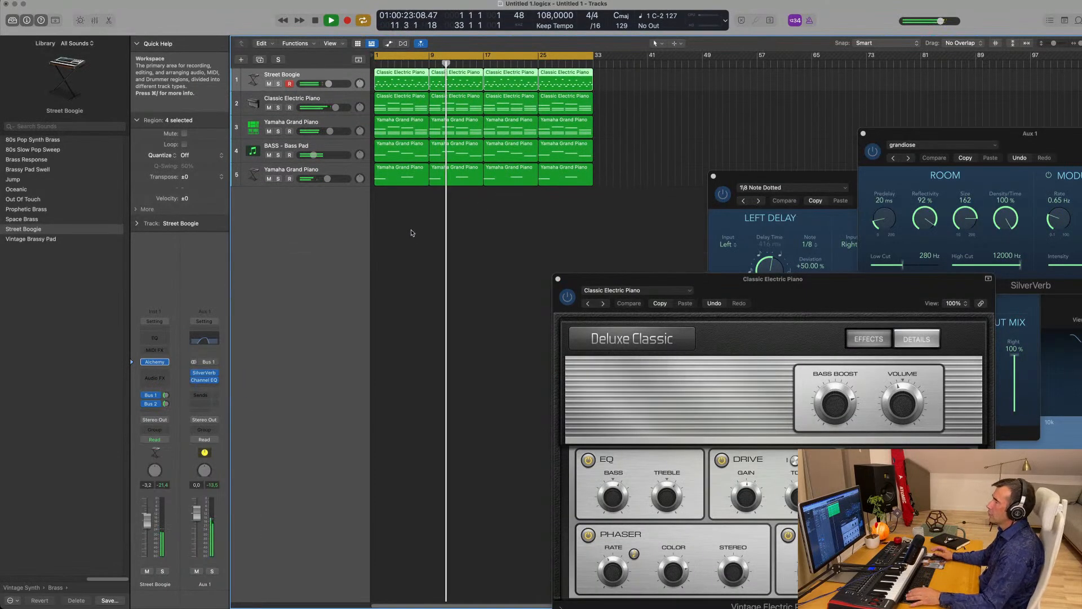
# - Duplicate the Yamaha Grand Piano track and open the new track's Channel EQ
pyautogui.click(297, 123)
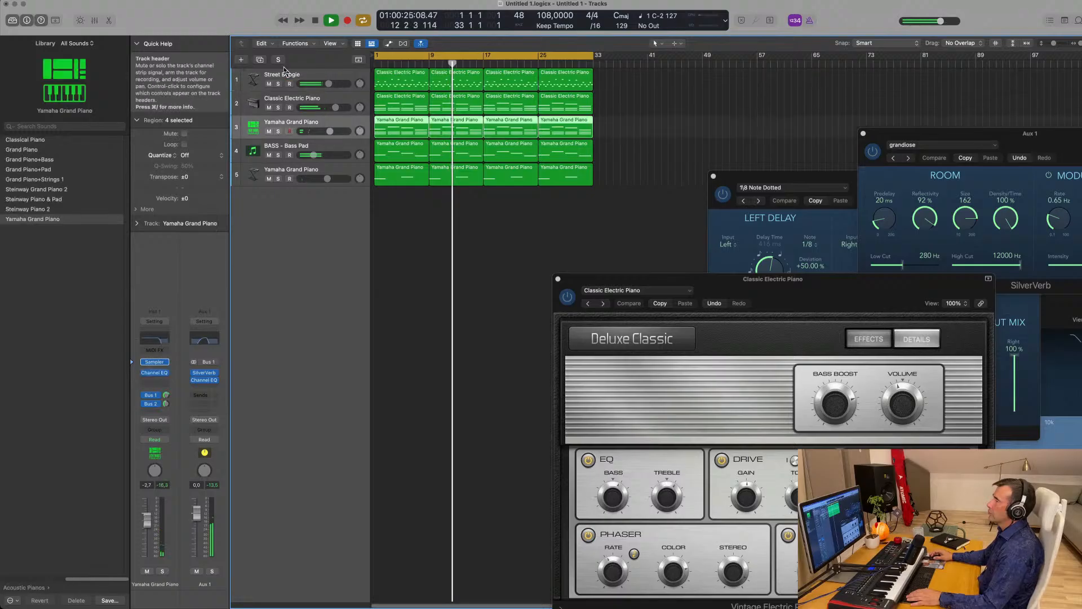
pyautogui.click(260, 61)
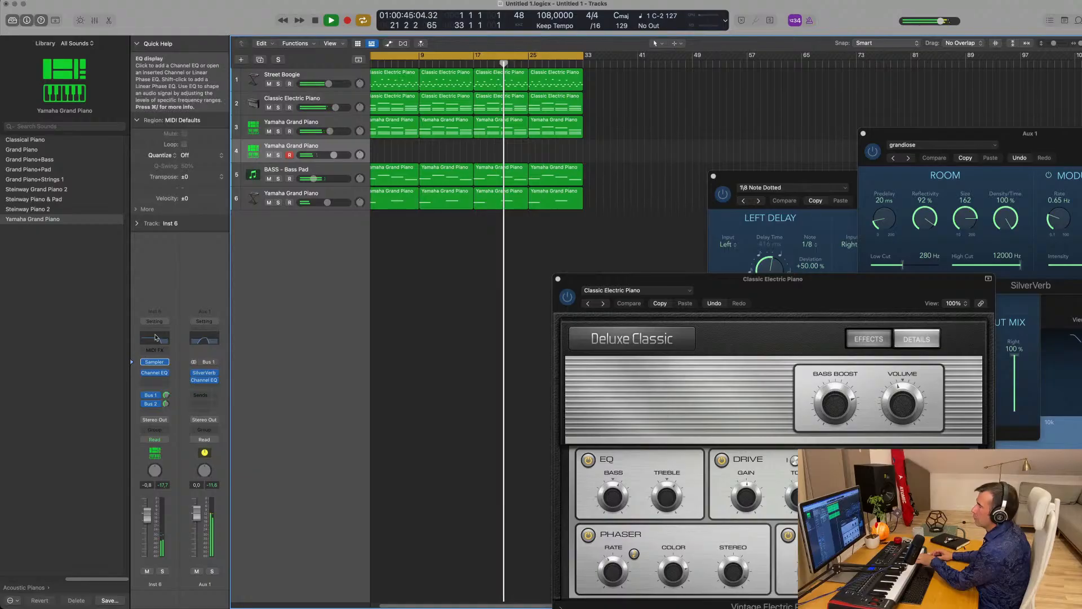
pyautogui.click(154, 372)
# - Lower the new piano track's Bus 1 send to -3.2 and start recording a piano part
pyautogui.moveTo(735, 129); pyautogui.dragTo(739, 197)
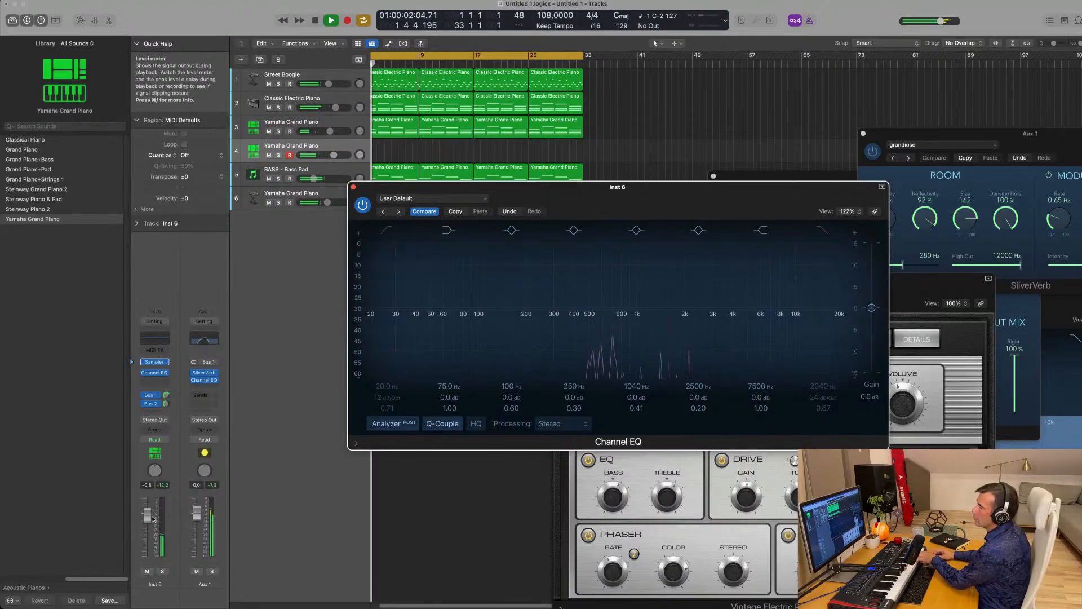
pyautogui.moveTo(166, 396); pyautogui.dragTo(164, 412)
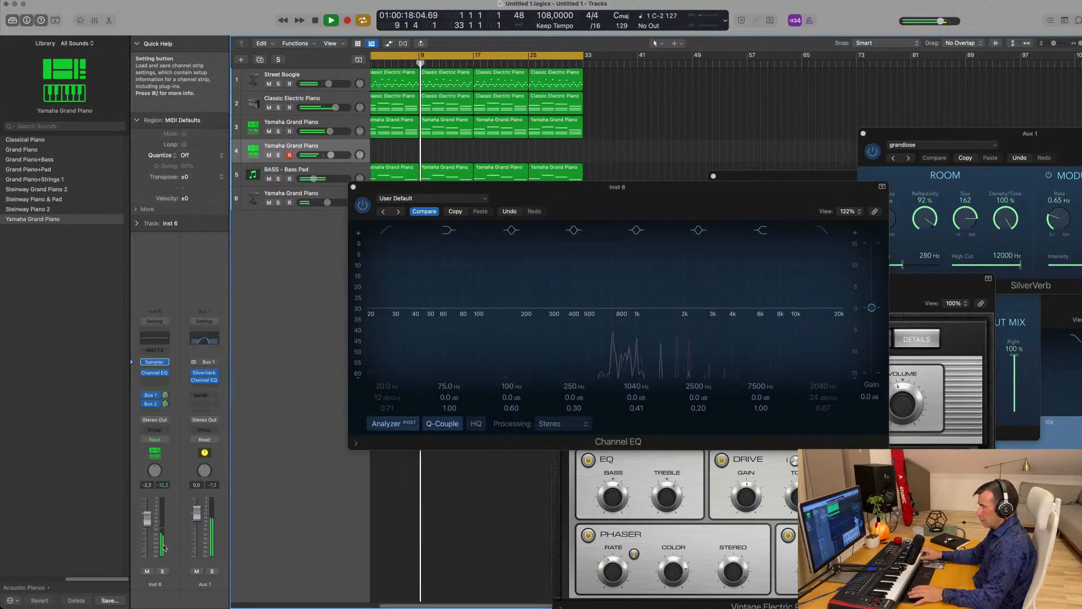
pyautogui.press('r')
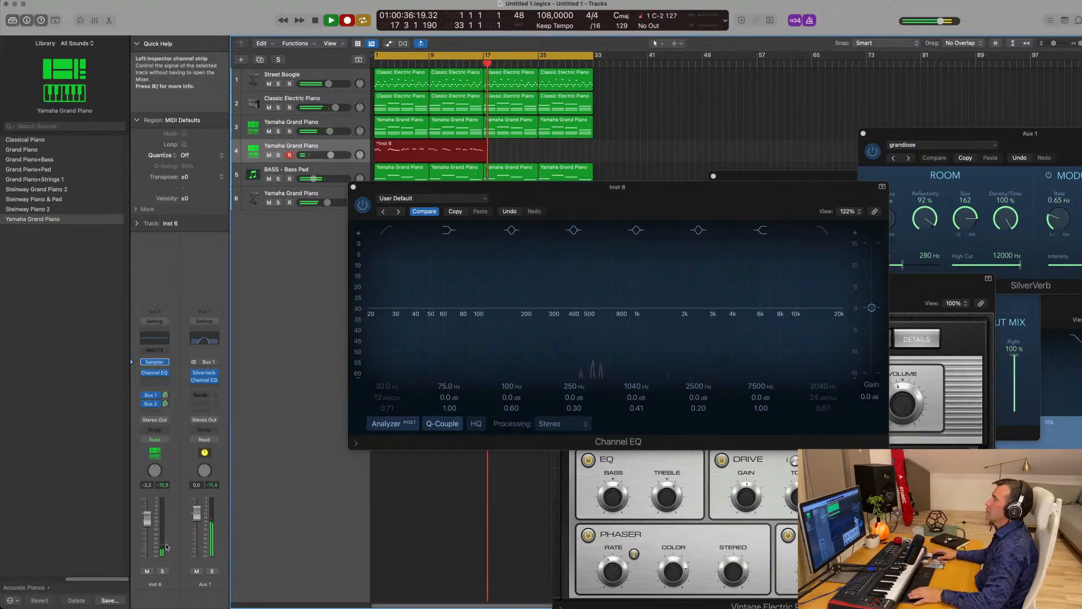
pyautogui.press('space')
pyautogui.press('space')
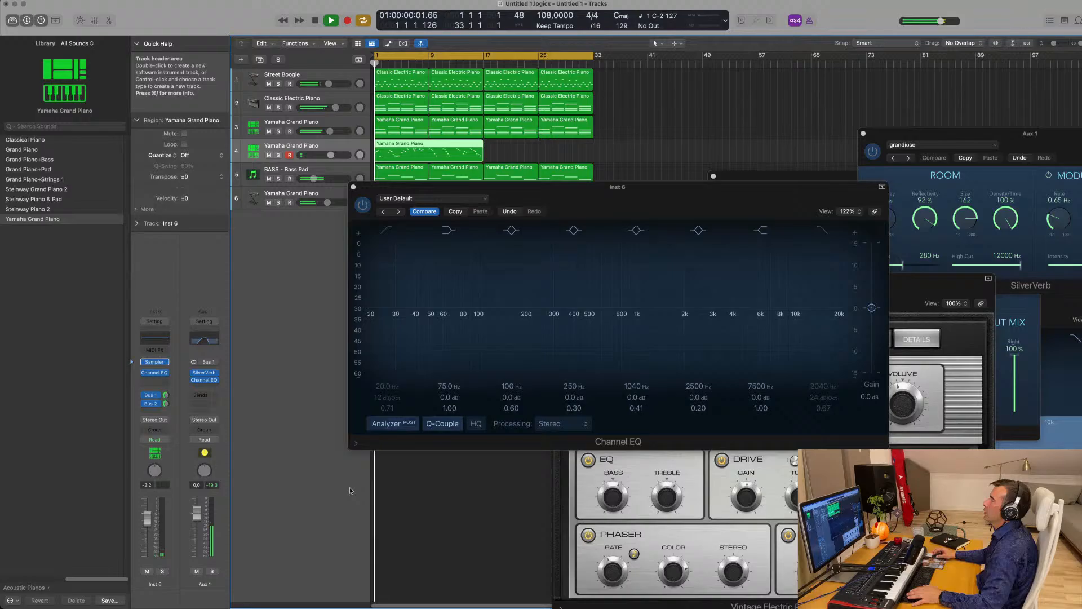
pyautogui.doubleClick(439, 144)
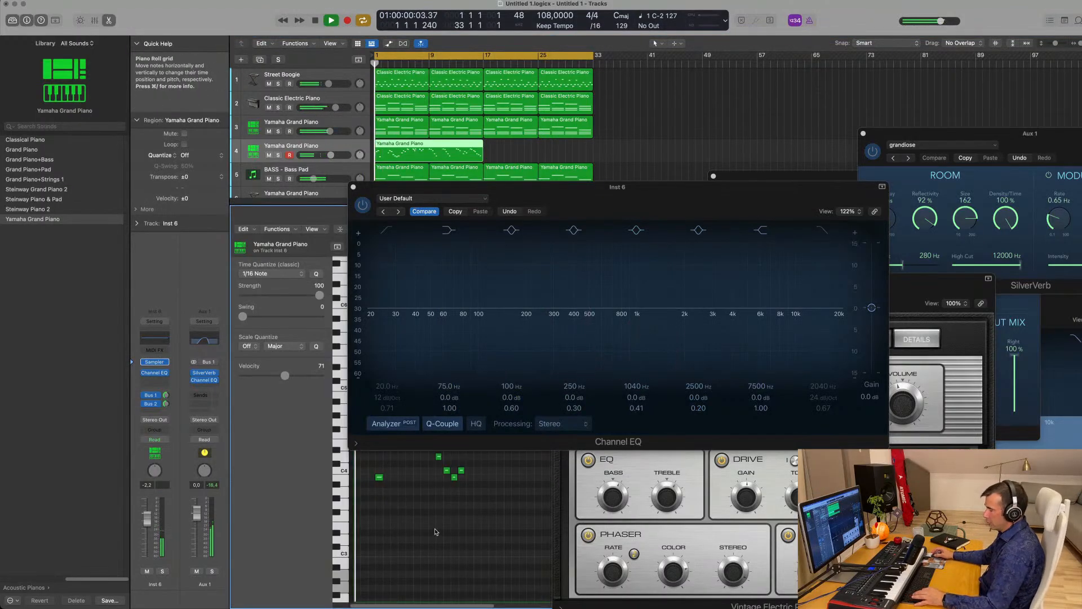
pyautogui.press('super+a')
pyautogui.moveTo(627, 210); pyautogui.dragTo(986, 134)
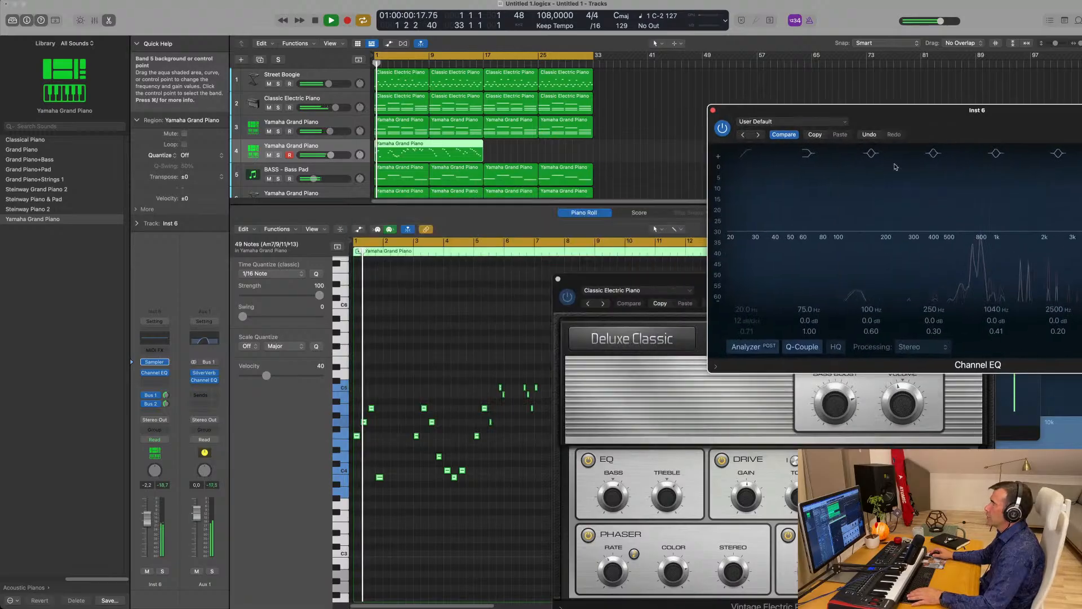
pyautogui.scroll(2, 413, 364)
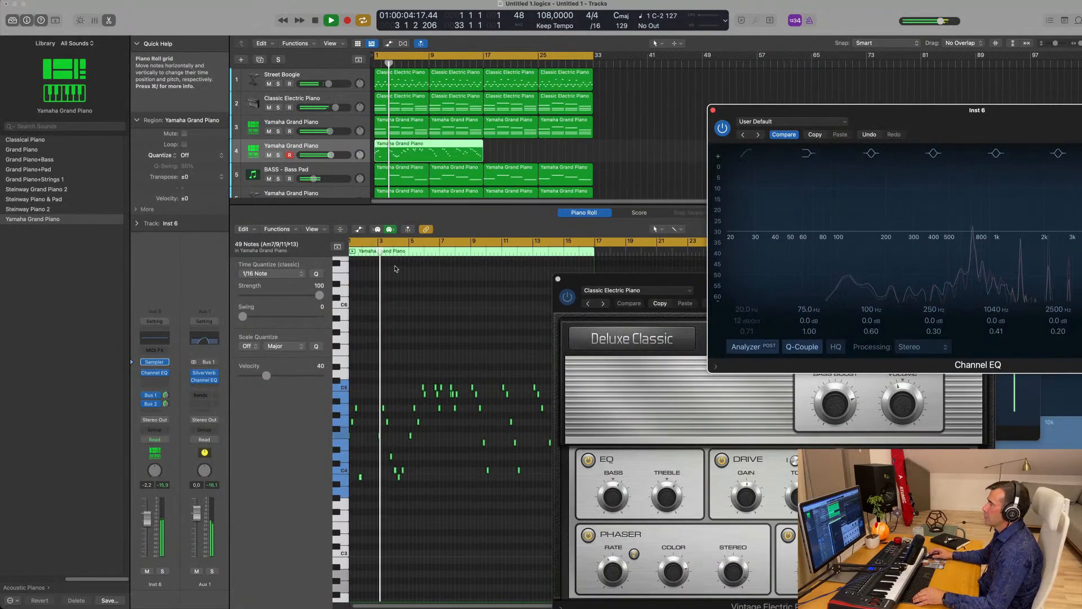
pyautogui.scroll(3, 408, 291)
pyautogui.scroll(2, 417, 292)
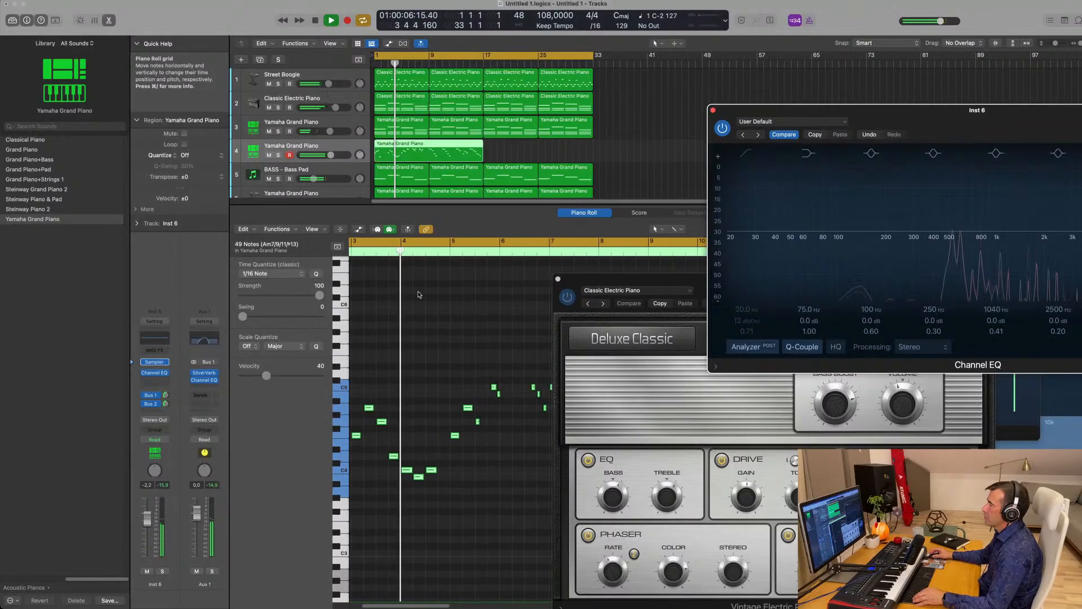
pyautogui.hscroll(-2, 420, 293)
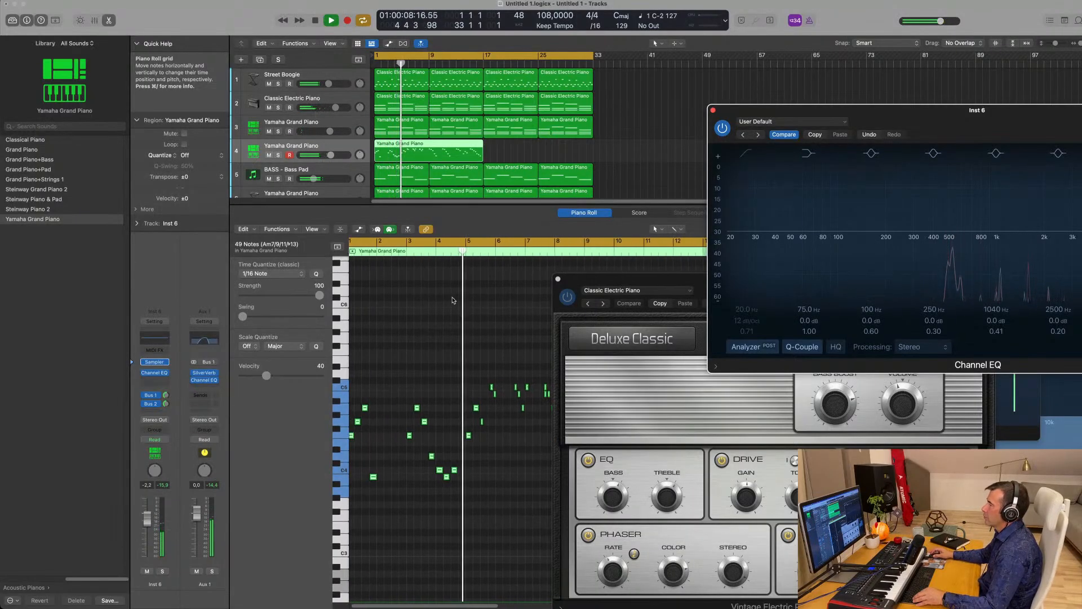
pyautogui.scroll(-2, 449, 300)
pyautogui.scroll(1, 446, 298)
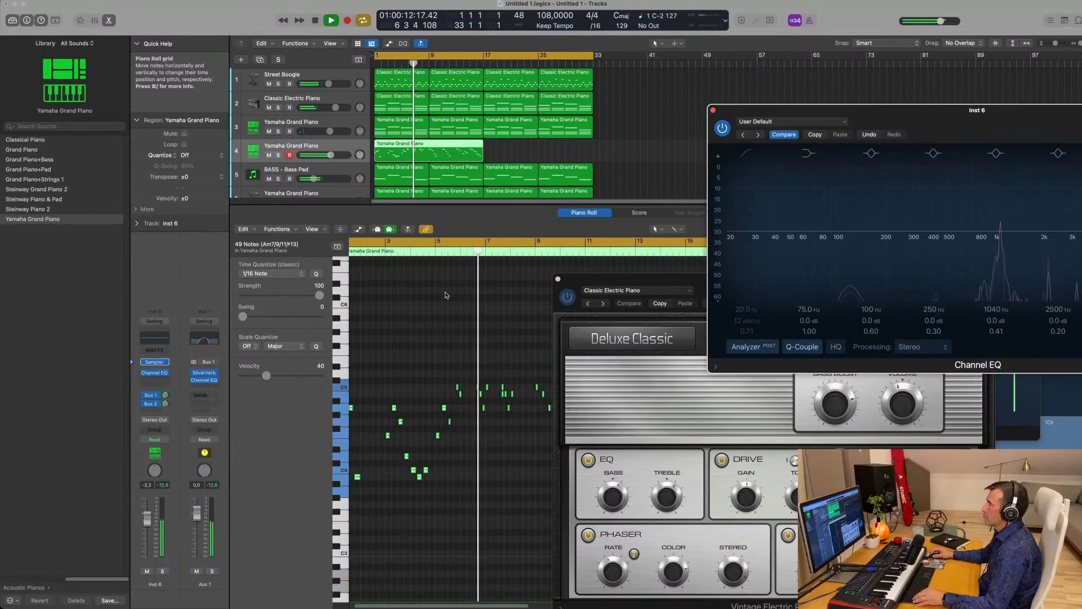
pyautogui.hscroll(-1, 445, 294)
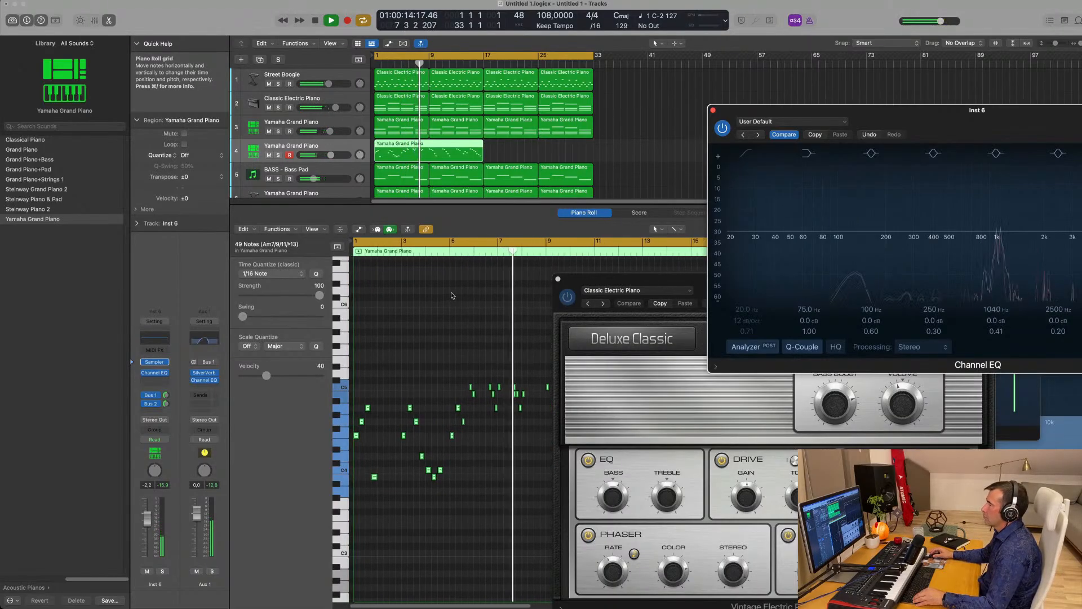
pyautogui.hscroll(5, 448, 296)
pyautogui.scroll(-1, 451, 296)
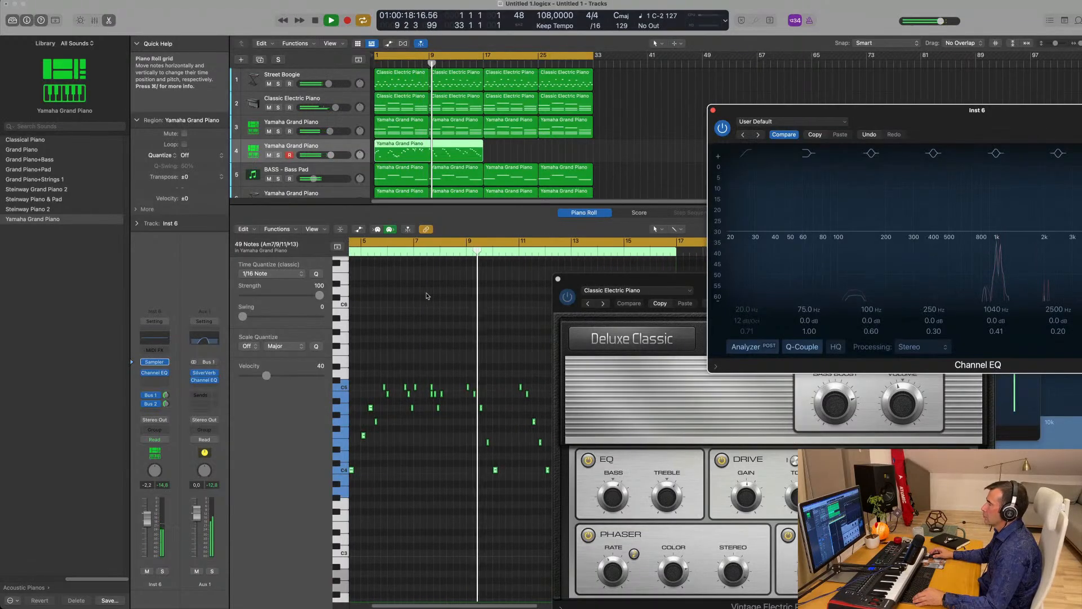
pyautogui.hscroll(-4, 457, 307)
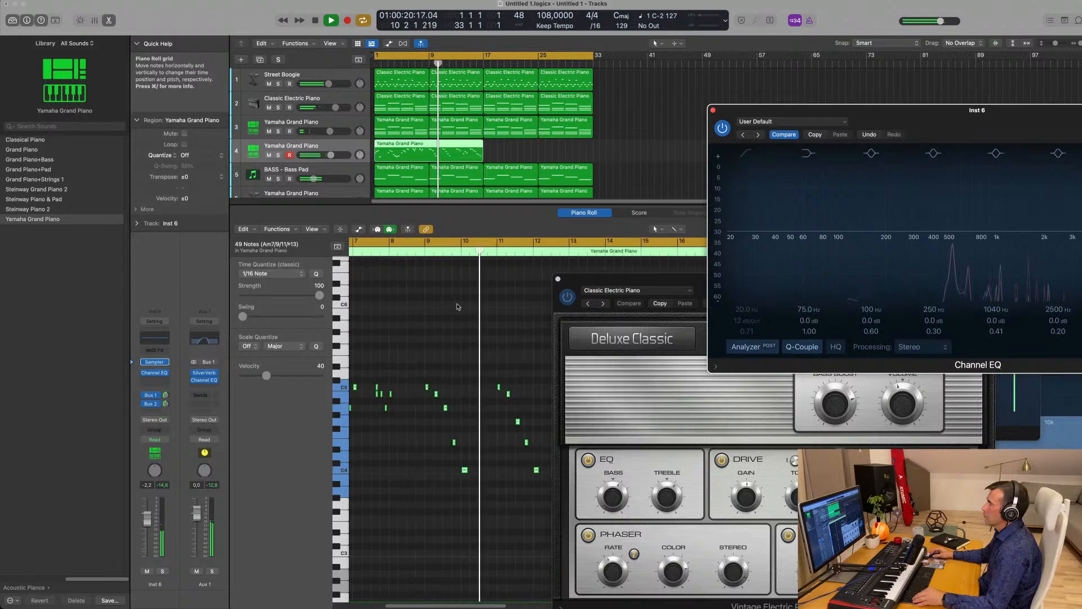
pyautogui.hscroll(6, 457, 307)
pyautogui.hscroll(3, 457, 307)
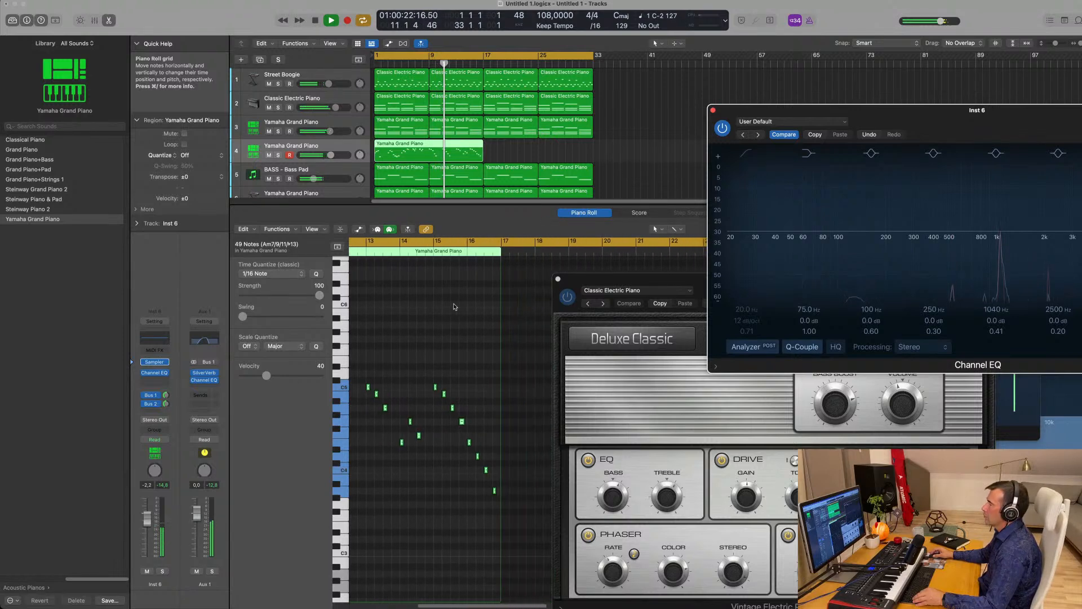
pyautogui.hscroll(-4, 457, 304)
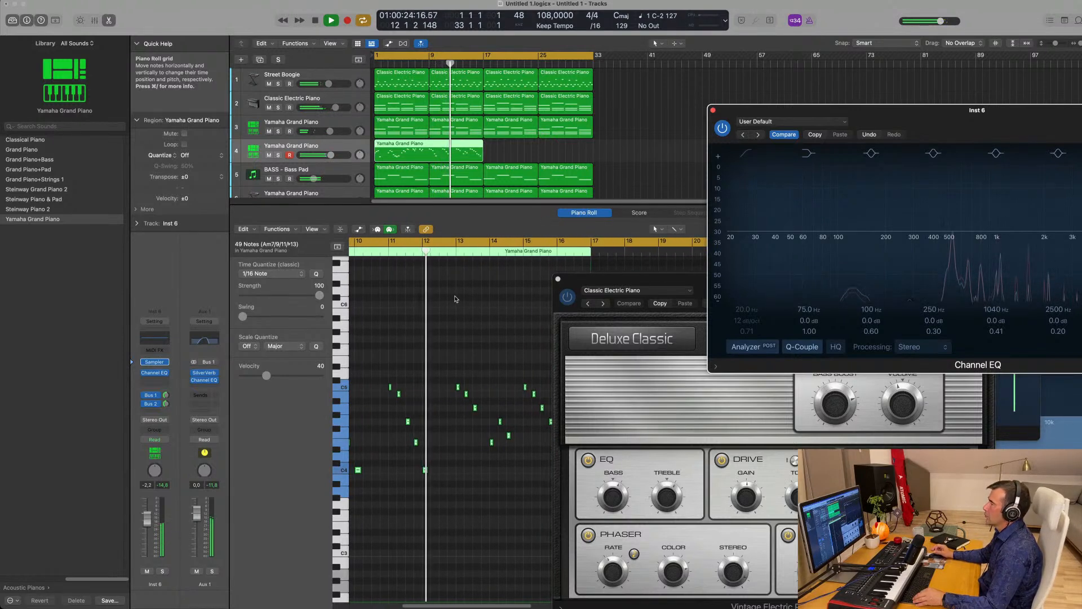
pyautogui.hscroll(-1, 442, 302)
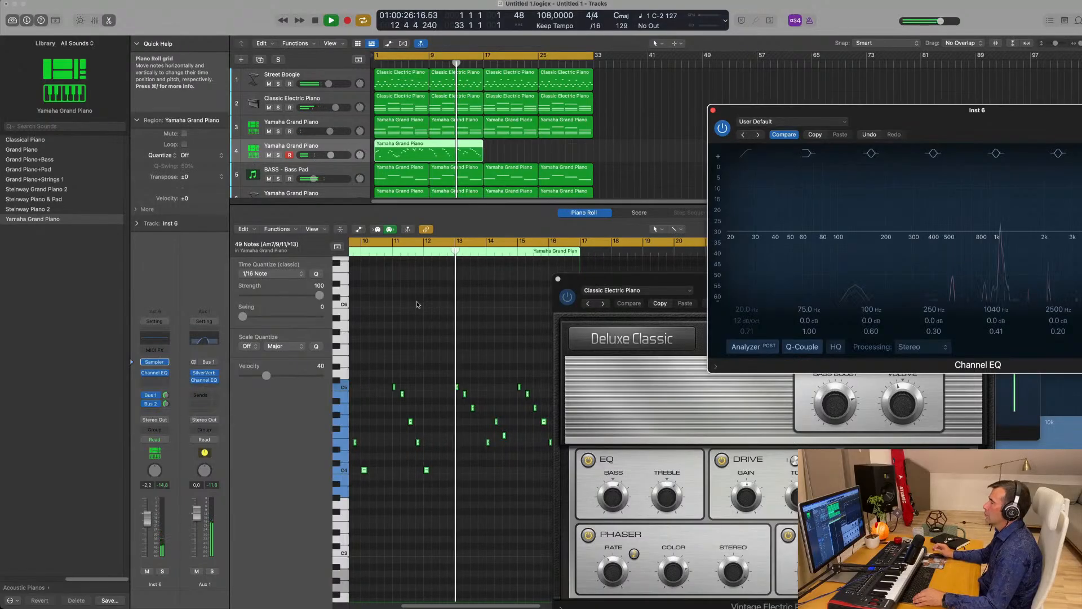
pyautogui.hscroll(-3, 418, 304)
pyautogui.hscroll(3, 419, 304)
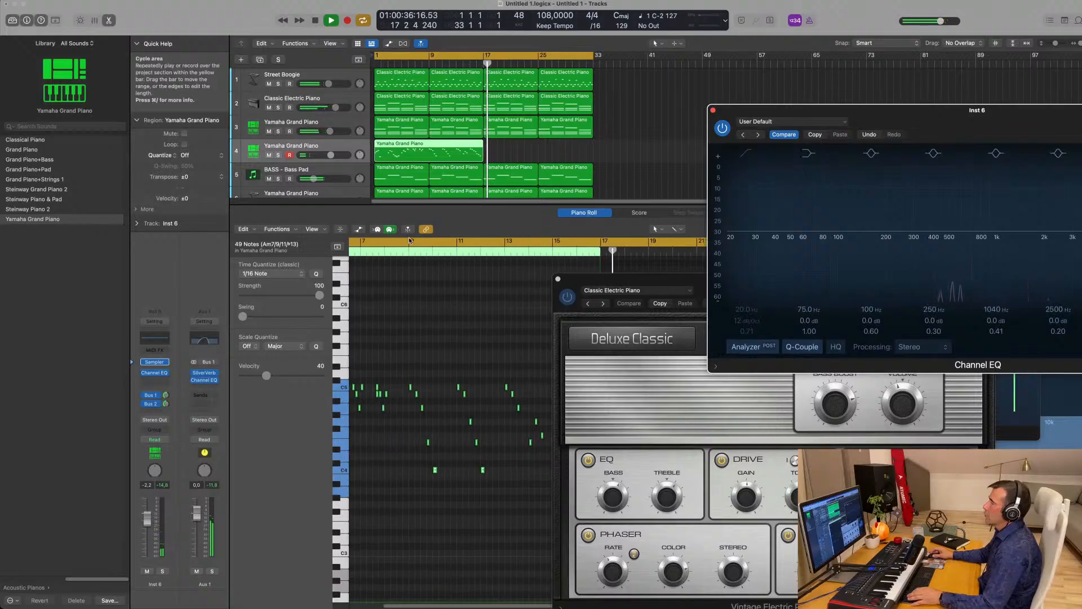
# - Split track 4's piano region at bar 9, delete the first part and move the rest to bar 1
pyautogui.click(429, 146)
pyautogui.press('space')
pyautogui.click(428, 144)
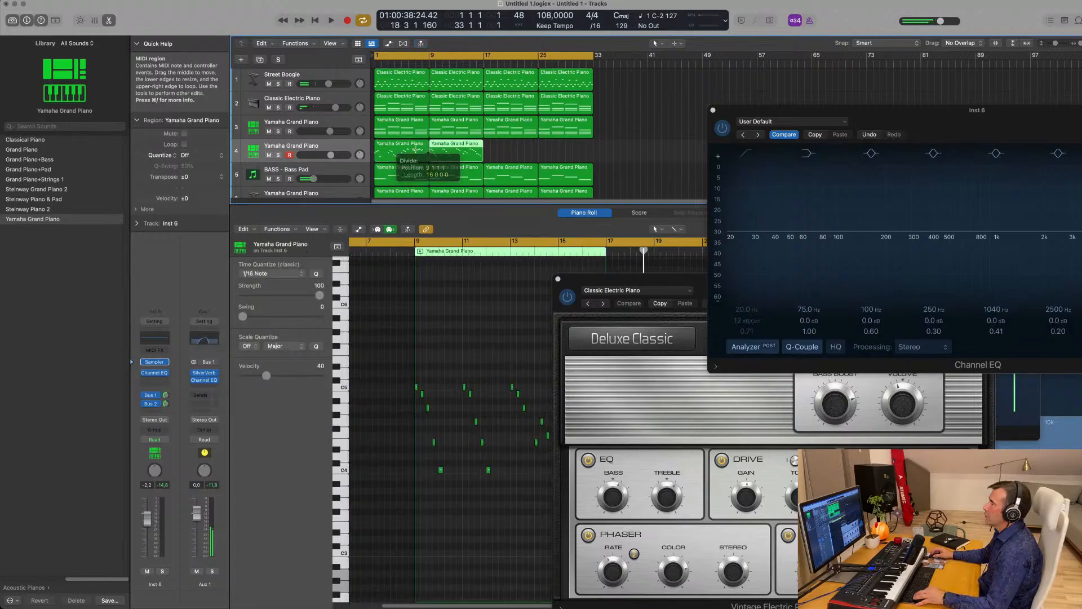
pyautogui.press('Delete')
pyautogui.moveTo(442, 150); pyautogui.dragTo(385, 148)
pyautogui.scroll(-2, 383, 126)
pyautogui.scroll(-1, 383, 125)
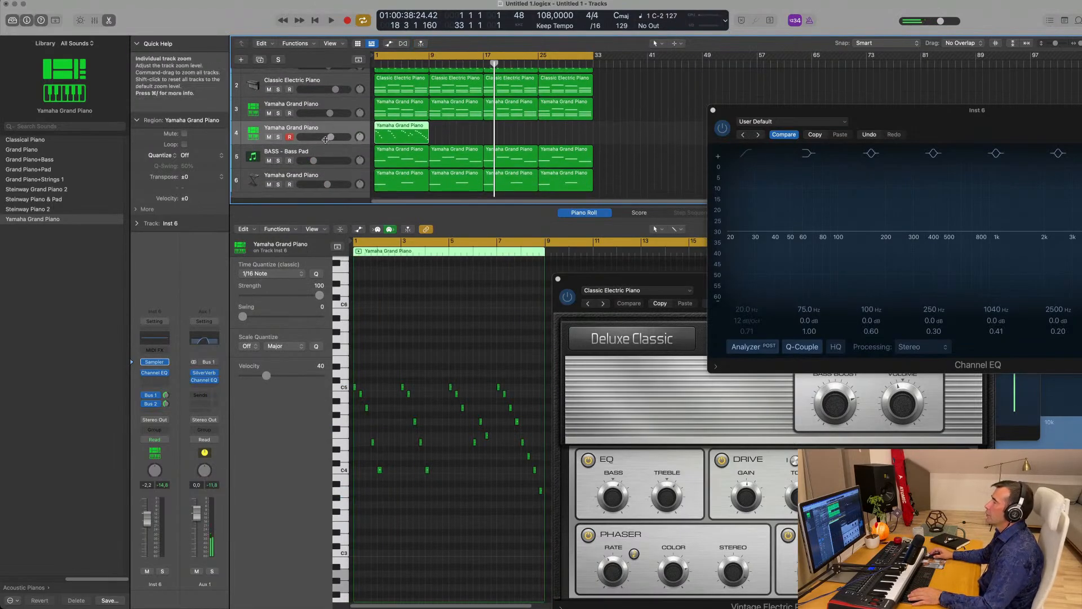
# - Play from bar 1, briefly solo Street Boogie, then mute it
pyautogui.press('Return')
pyautogui.press('space')
pyautogui.scroll(2, 360, 129)
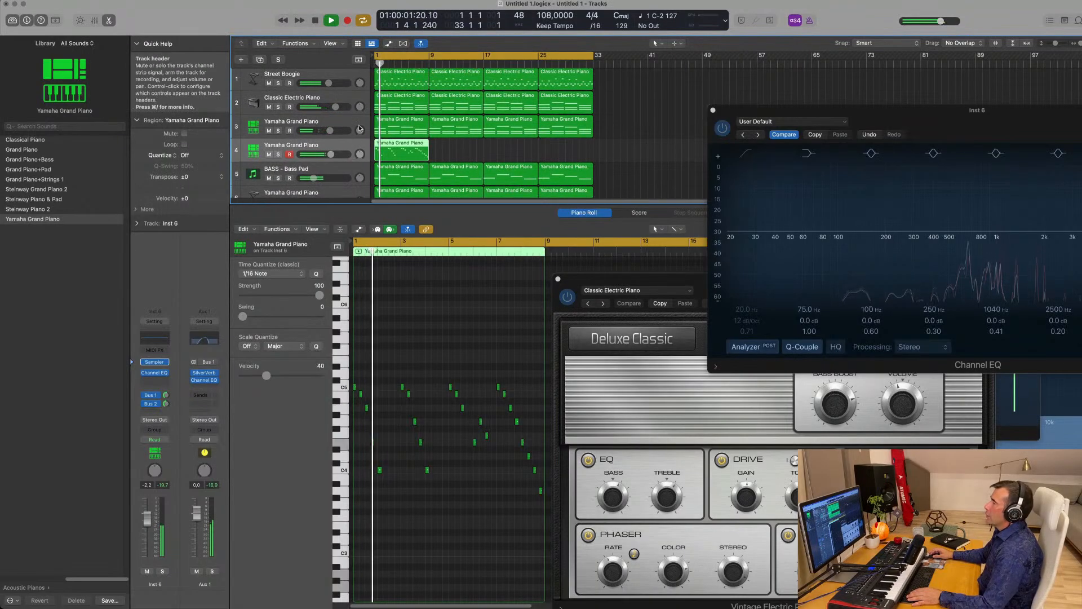
pyautogui.click(277, 84)
pyautogui.click(278, 84)
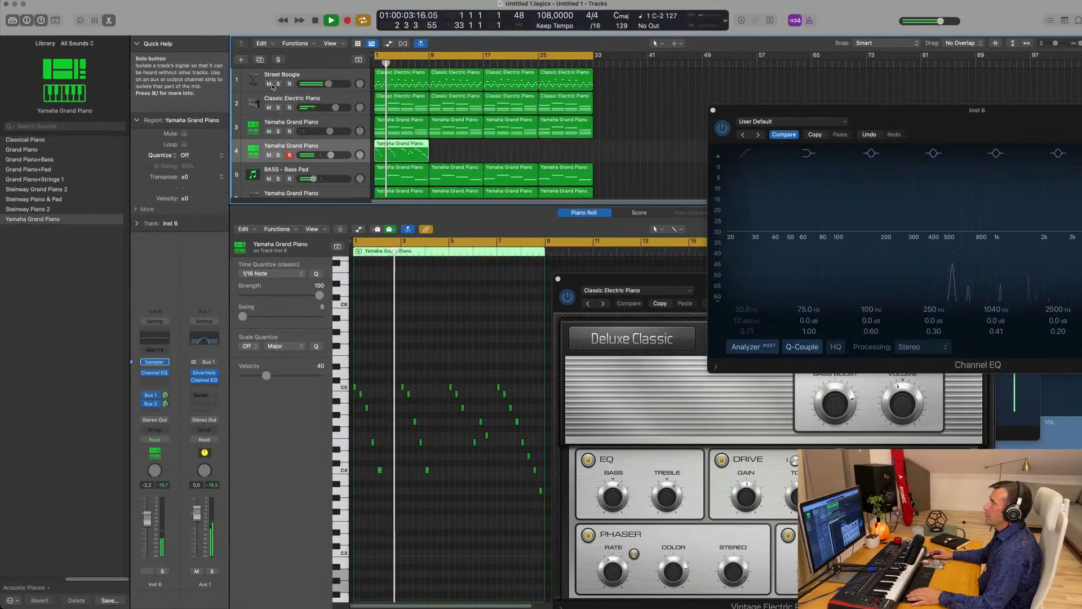
pyautogui.click(270, 84)
pyautogui.press('Return')
pyautogui.click(329, 78)
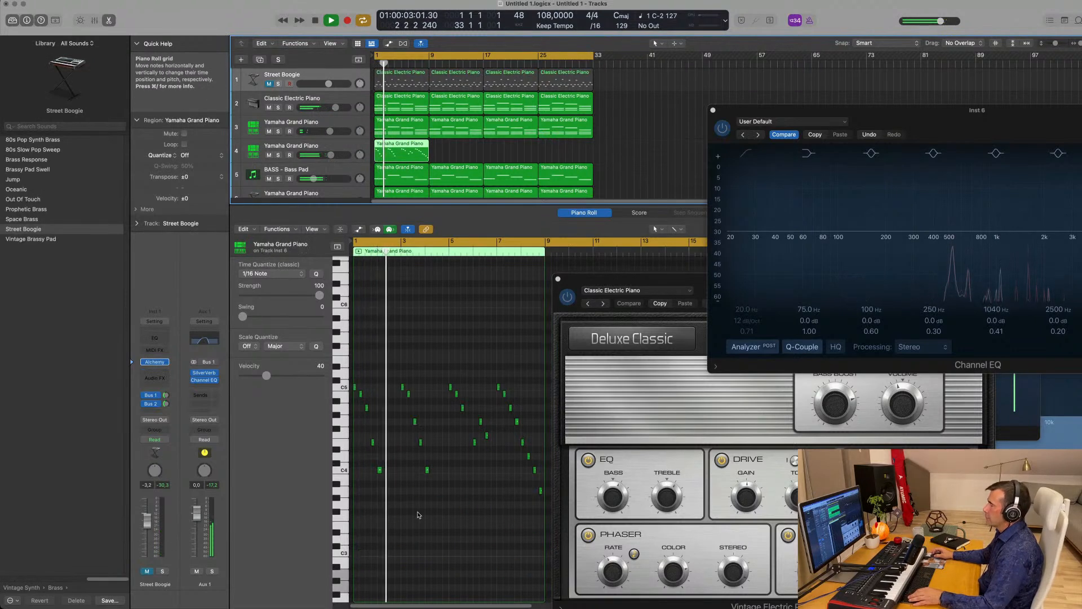
# - Show the Note Velocity lane and raise the bar-6 note's velocity to 73
pyautogui.scroll(5, 418, 515)
pyautogui.scroll(-2, 419, 512)
pyautogui.hscroll(-3, 420, 511)
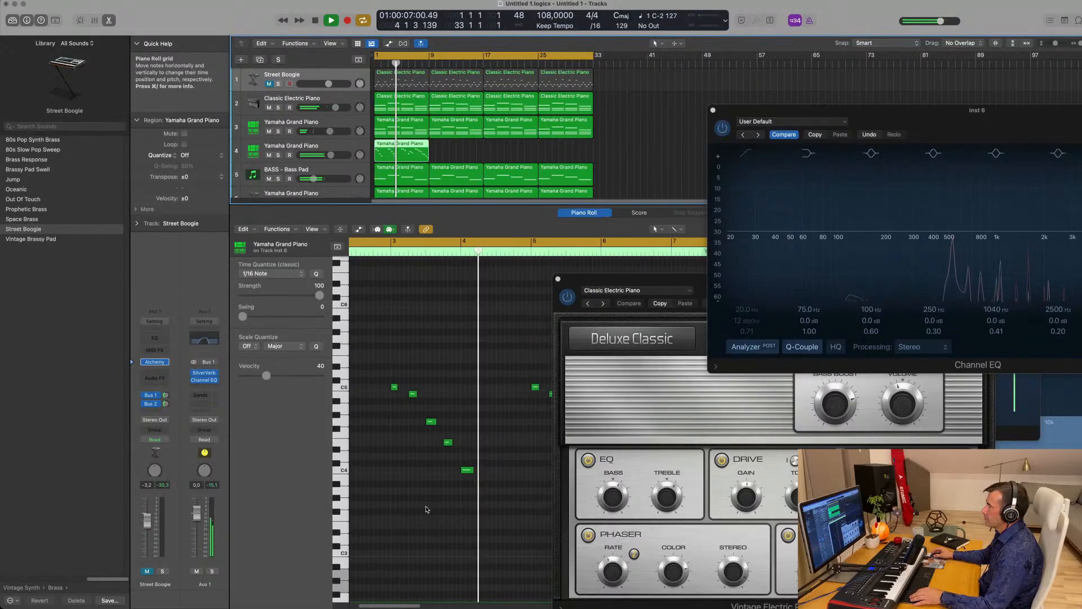
pyautogui.scroll(-2, 425, 494)
pyautogui.hscroll(-2, 425, 494)
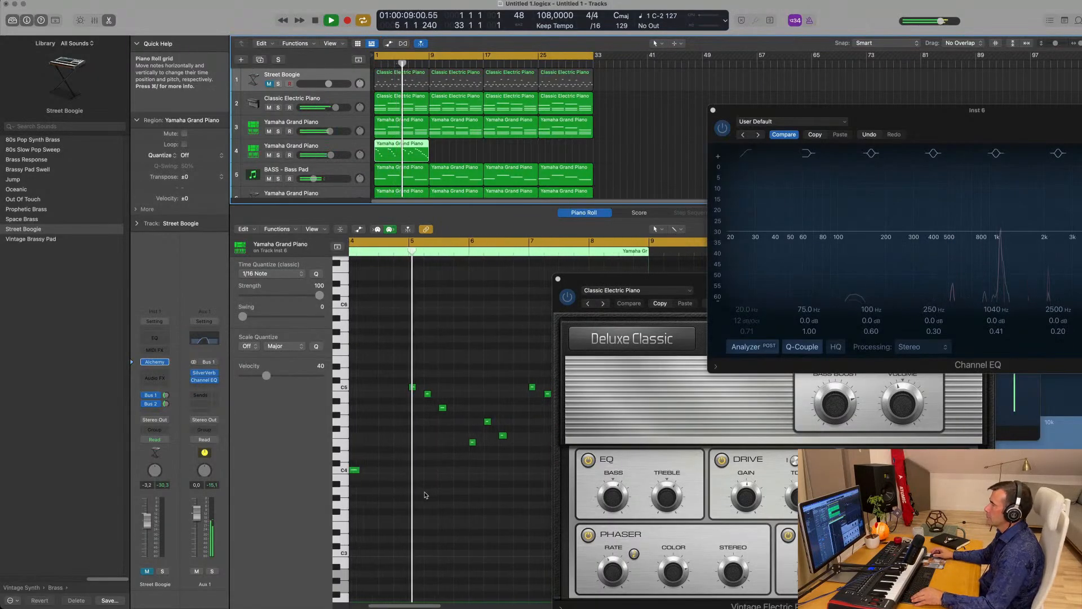
pyautogui.scroll(3, 445, 492)
pyautogui.scroll(2, 459, 492)
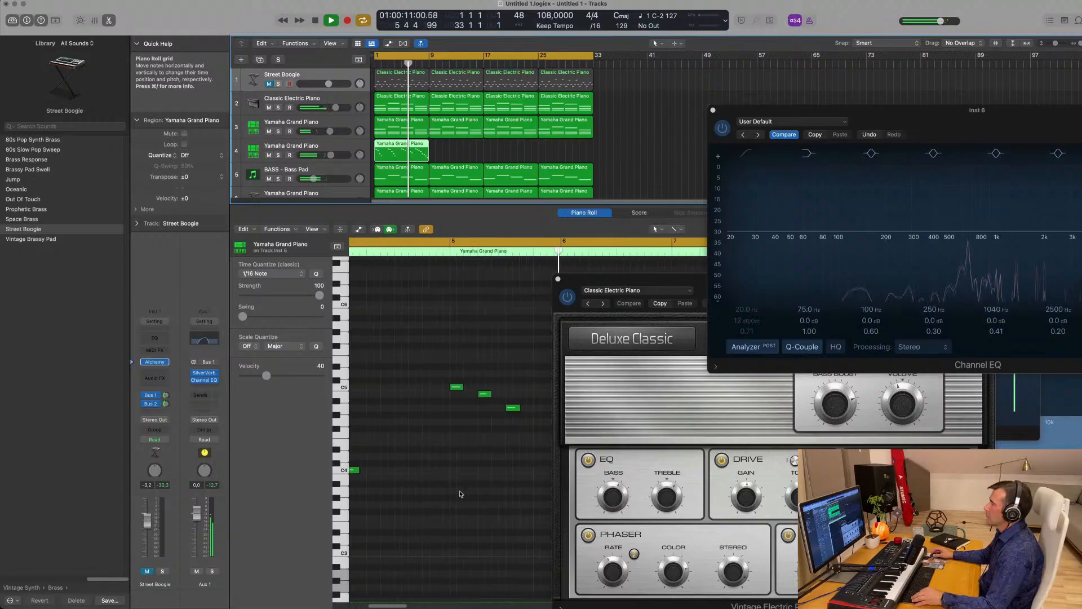
pyautogui.scroll(-1, 463, 490)
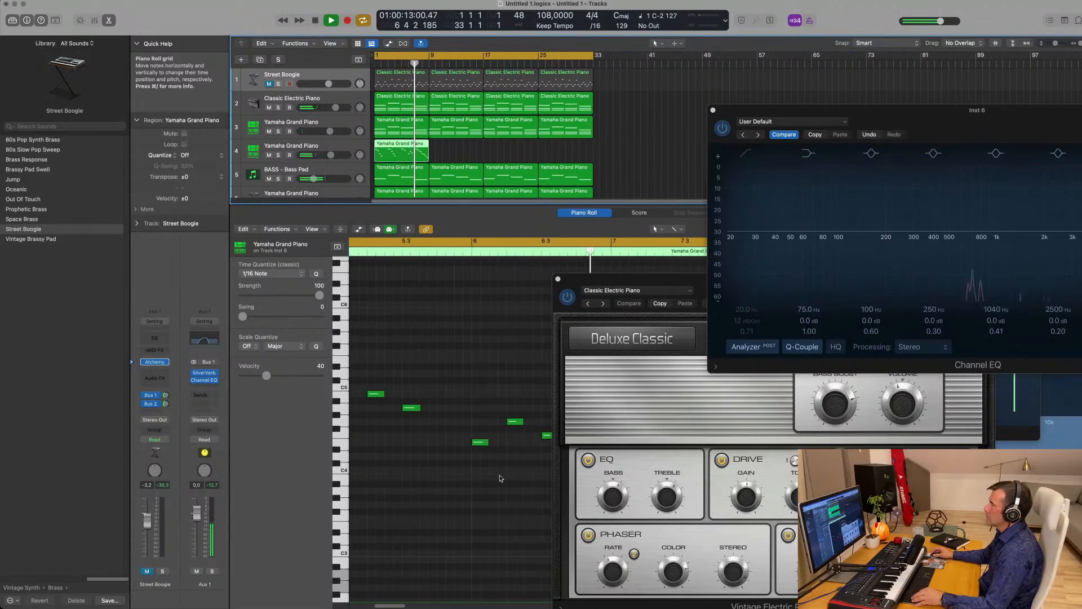
pyautogui.click(358, 229)
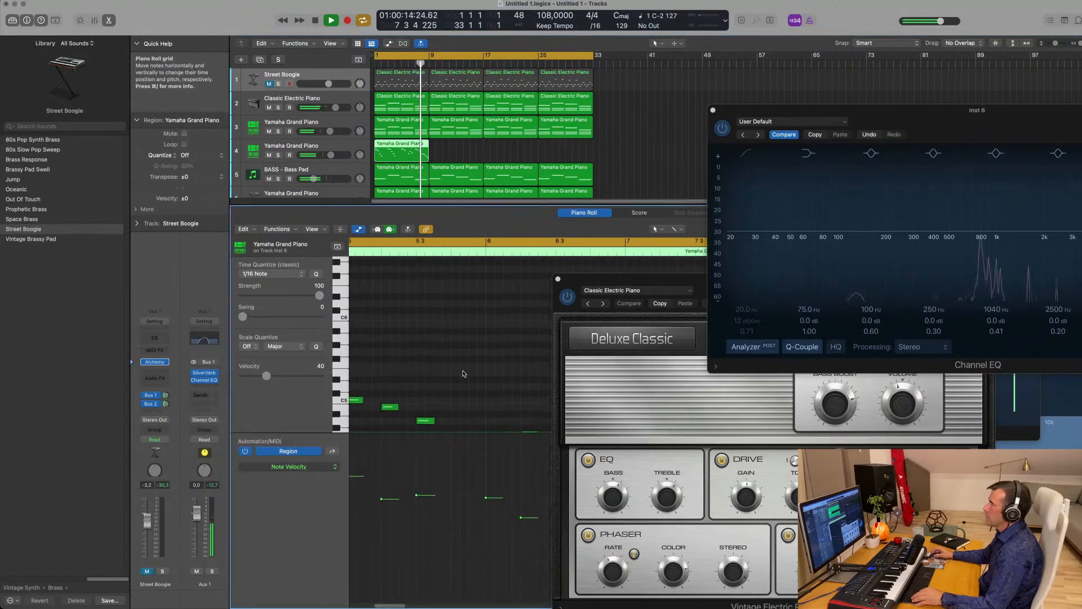
pyautogui.moveTo(521, 517); pyautogui.dragTo(521, 485)
# - Close the Deluxe Classic instrument window
pyautogui.scroll(-2, 479, 429)
pyautogui.scroll(-3, 463, 387)
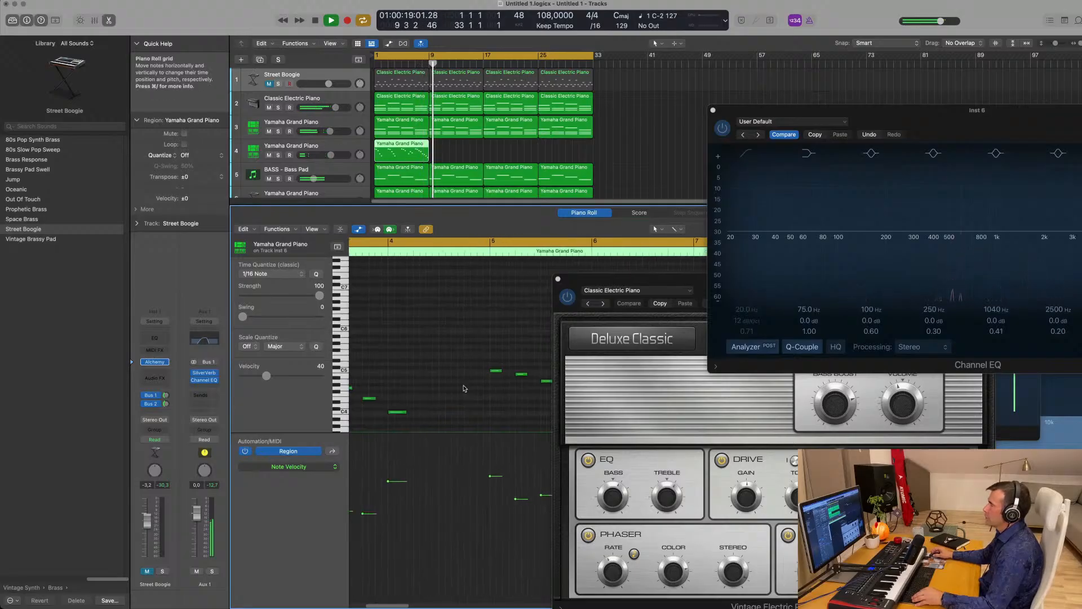
pyautogui.click(558, 278)
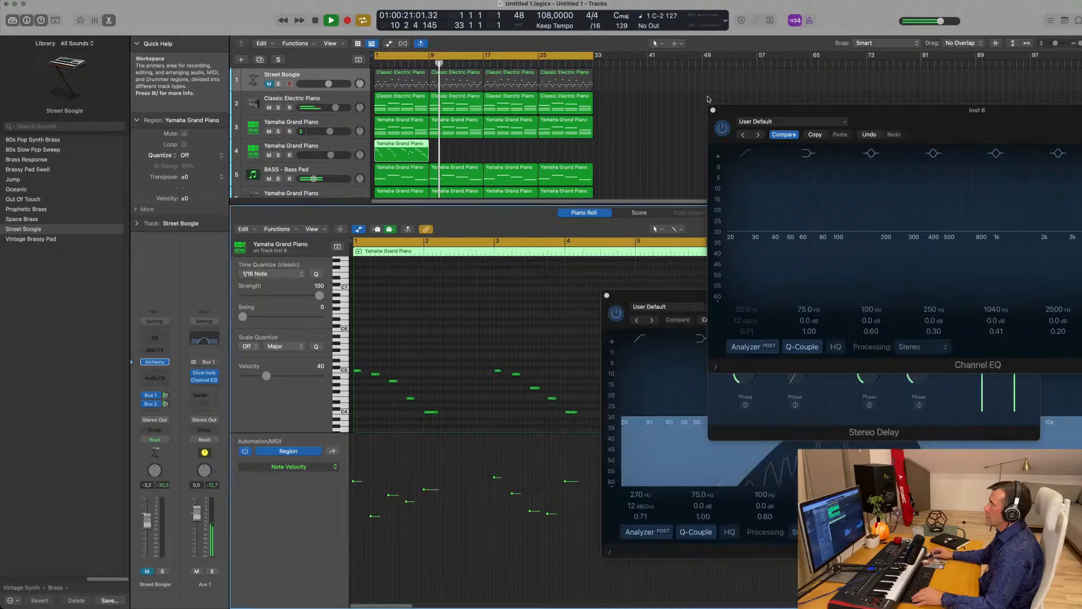
# - Close both Channel EQ windows and restart playback from bar 1
pyautogui.click(712, 111)
pyautogui.click(607, 296)
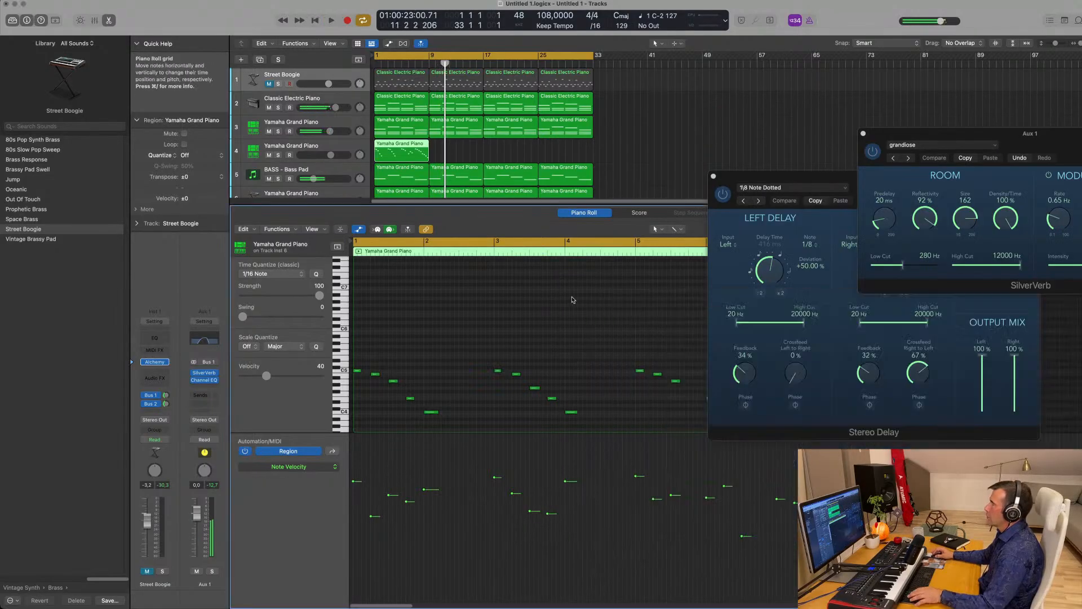
pyautogui.press('Return')
pyautogui.scroll(-3, 530, 299)
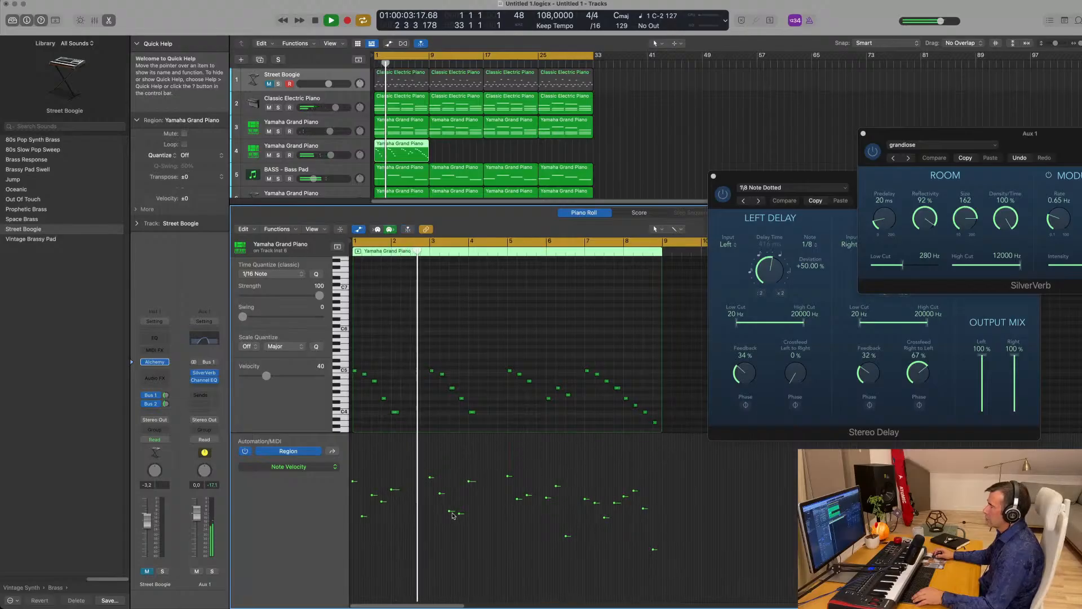
# - Raise piano note velocities to 71, 76 and 66 in the Note Velocity lane
pyautogui.moveTo(461, 515); pyautogui.dragTo(460, 498)
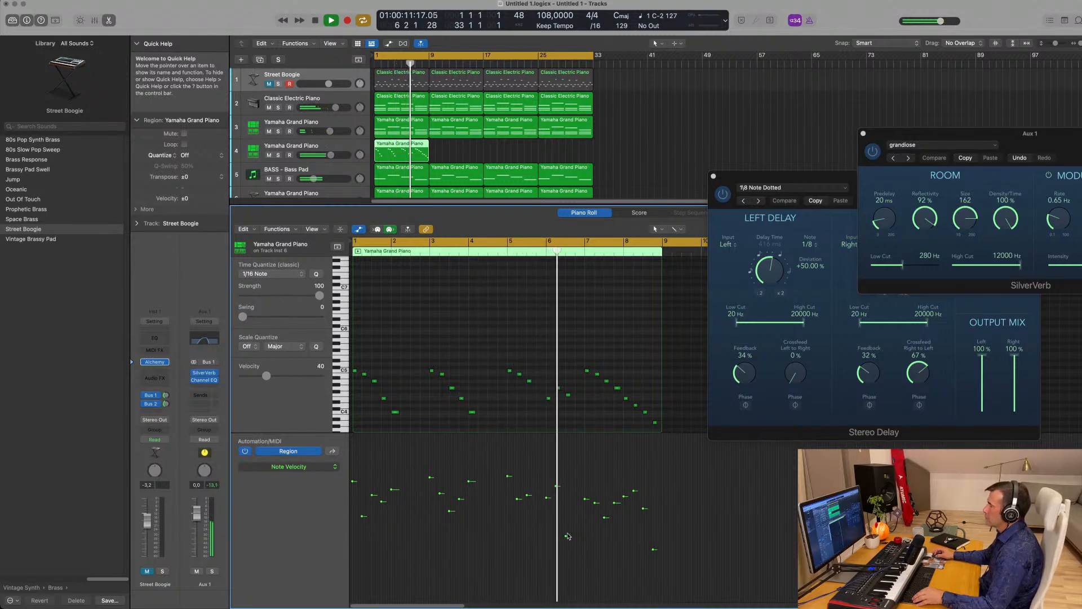
pyautogui.moveTo(567, 536); pyautogui.dragTo(567, 502)
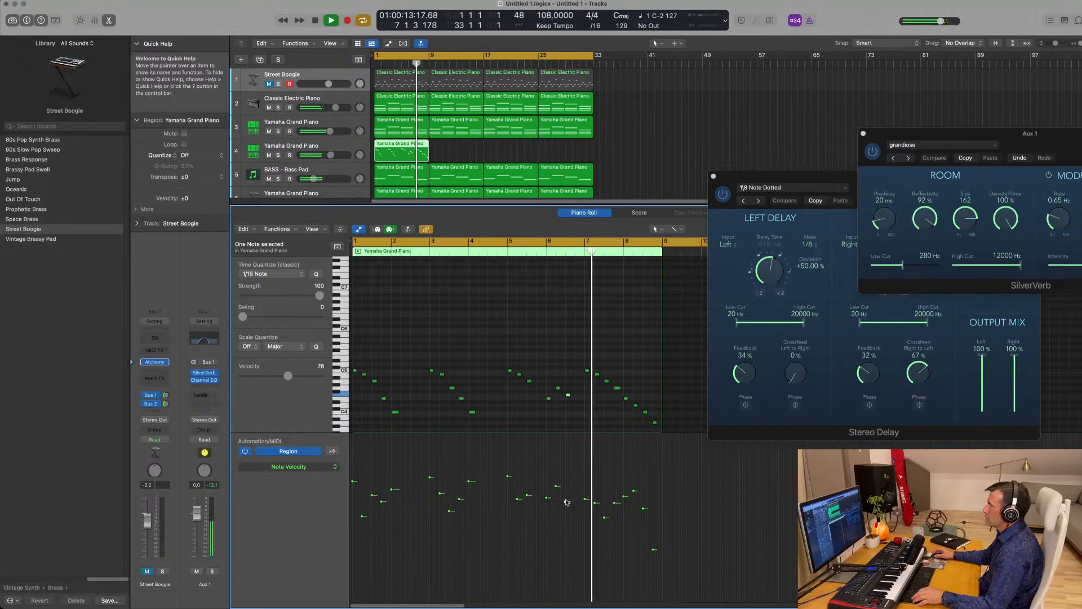
pyautogui.click(653, 550)
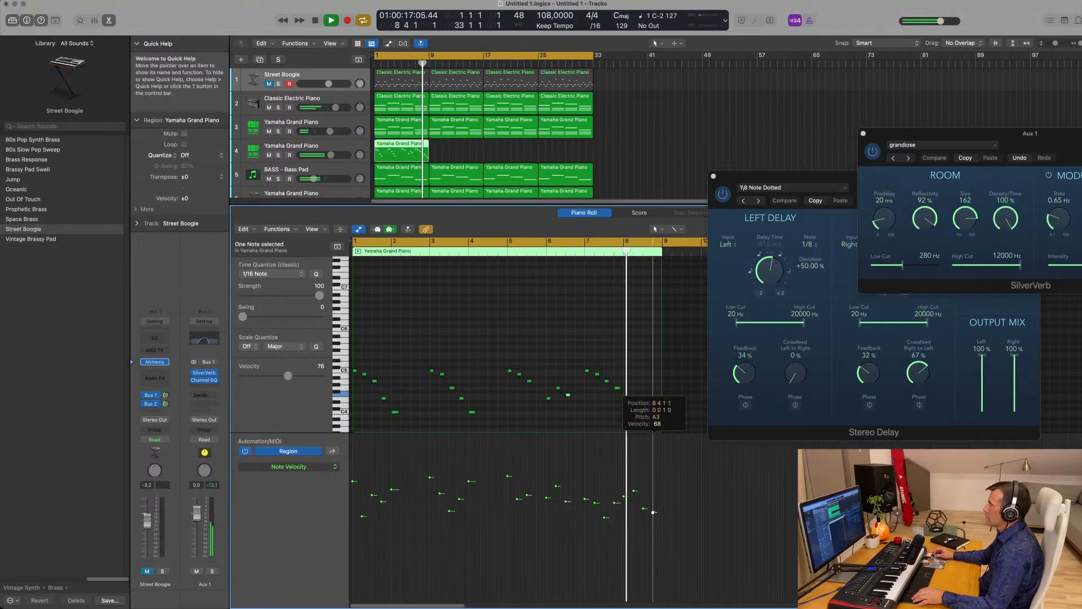
pyautogui.moveTo(653, 515); pyautogui.dragTo(654, 514)
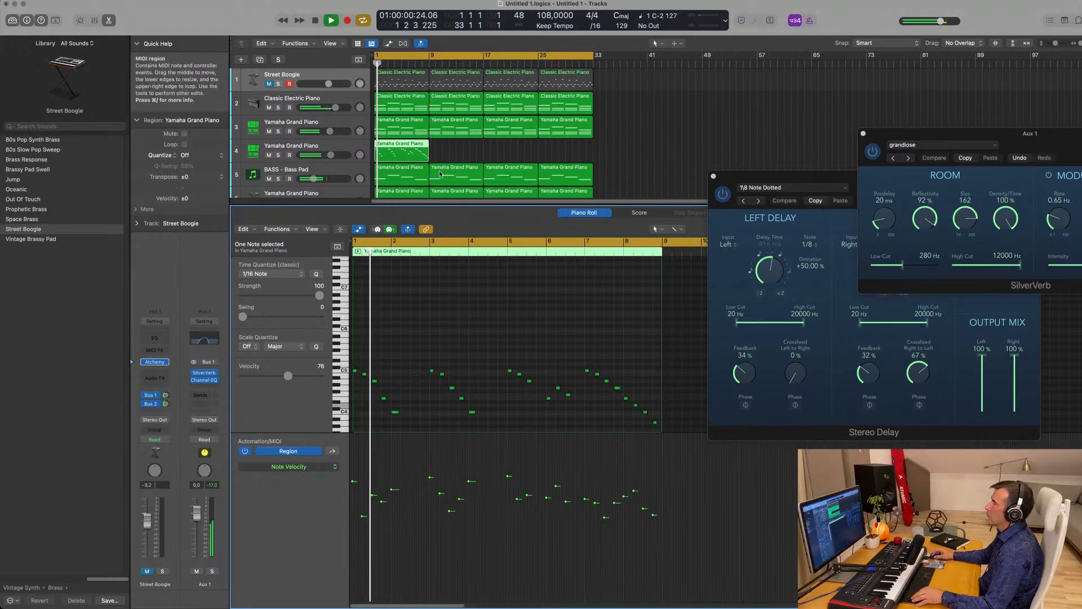
pyautogui.click(401, 151)
pyautogui.click(347, 148)
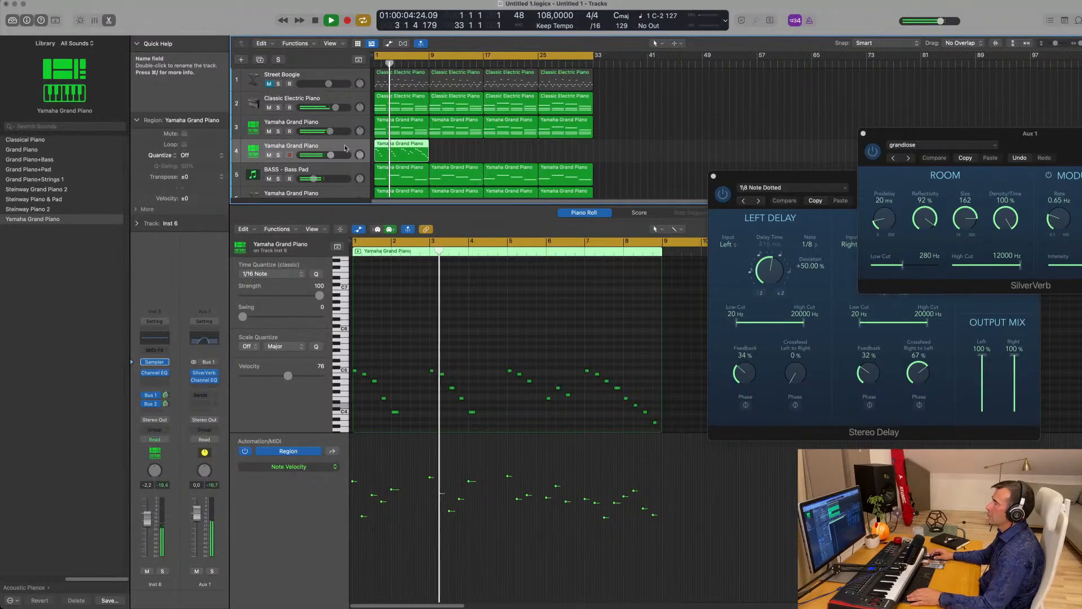
# - Unmute and briefly solo track 3's piano, then show track 4's region in the Piano Roll
pyautogui.click(338, 124)
pyautogui.press('Return')
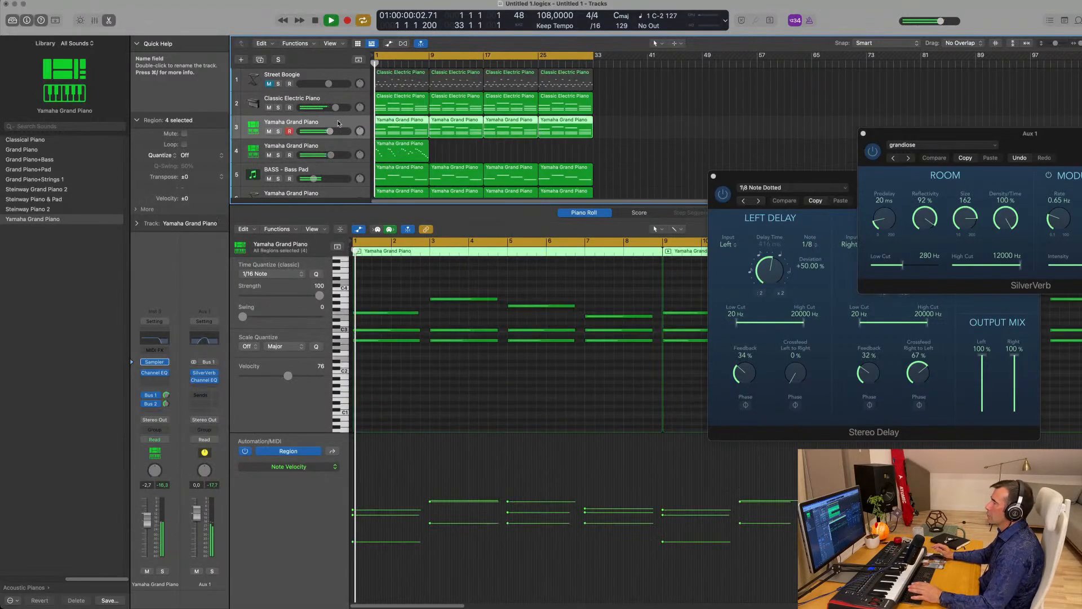
pyautogui.click(268, 131)
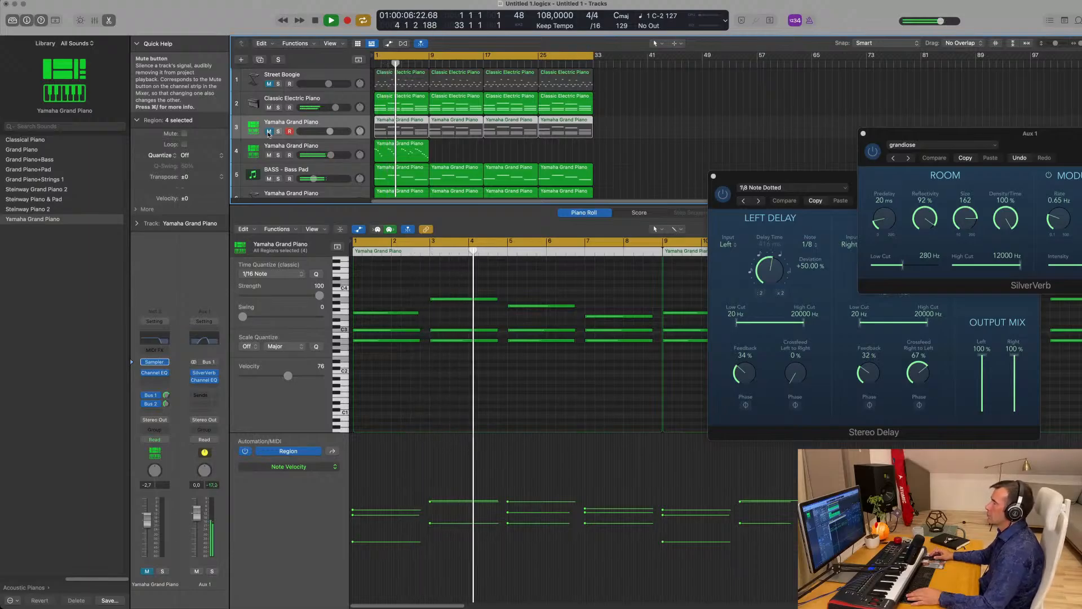
pyautogui.click(269, 131)
pyautogui.click(278, 131)
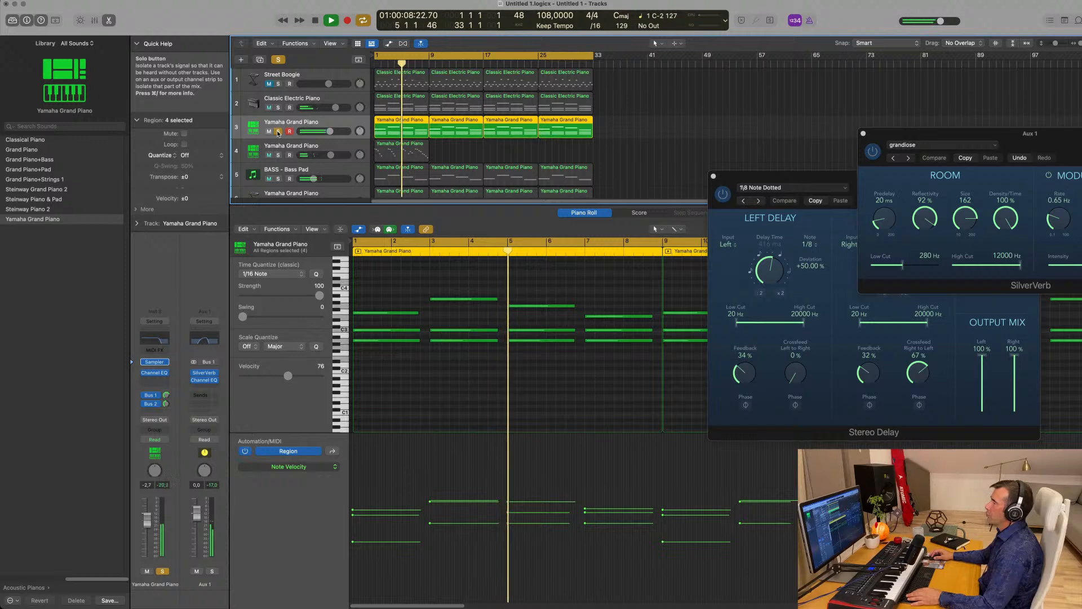
pyautogui.click(278, 132)
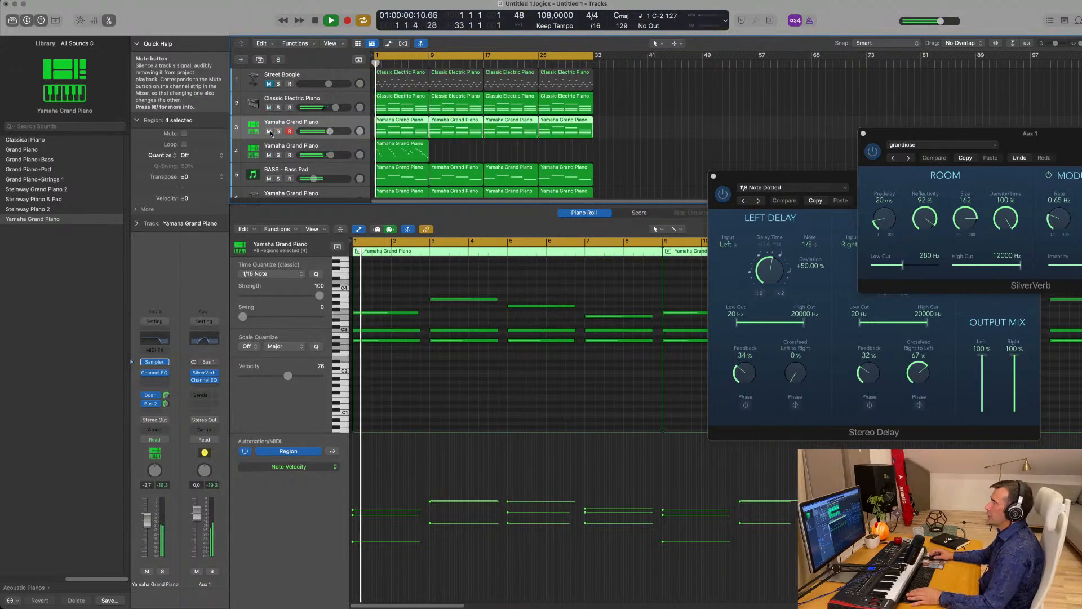
pyautogui.click(261, 154)
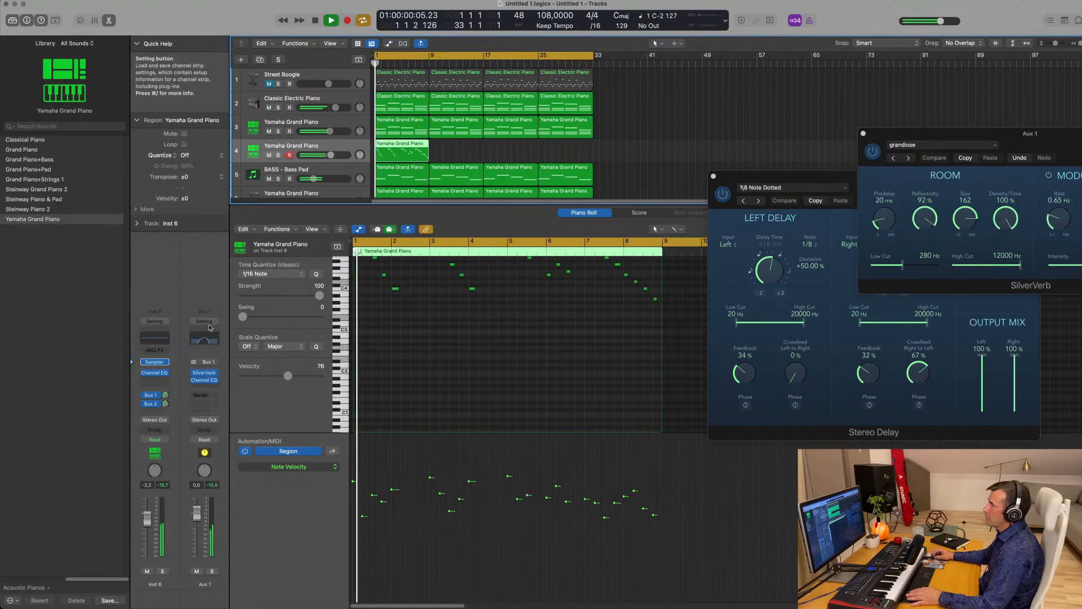
# - Add a 12 dB/Oct low cut at about 965 Hz on track 4's Inst 6 Channel EQ
pyautogui.click(151, 340)
pyautogui.press('space')
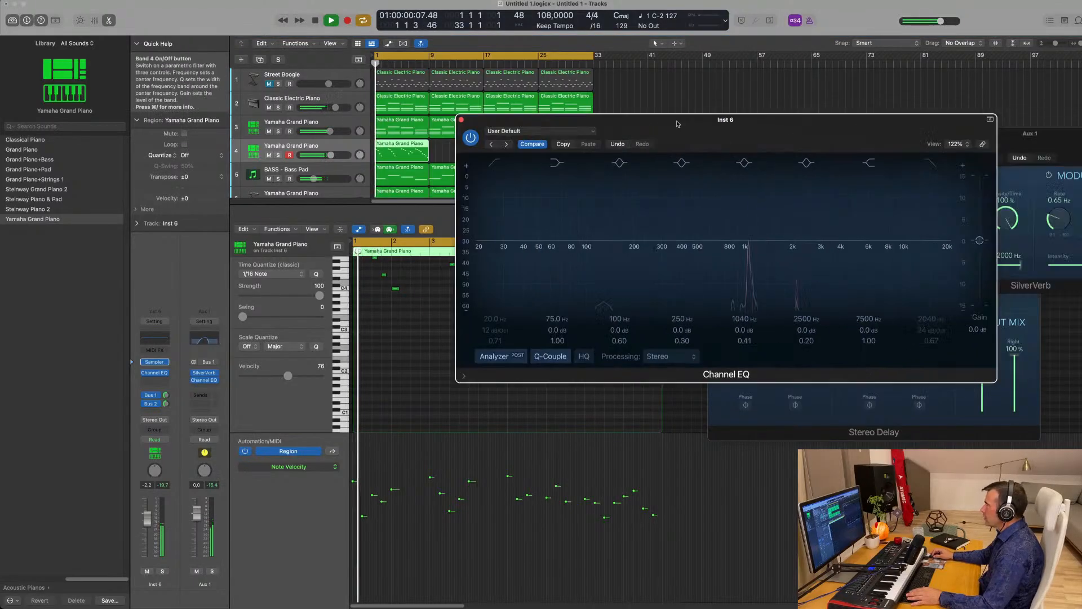
pyautogui.press('space')
pyautogui.click(451, 162)
pyautogui.moveTo(454, 213); pyautogui.dragTo(677, 191)
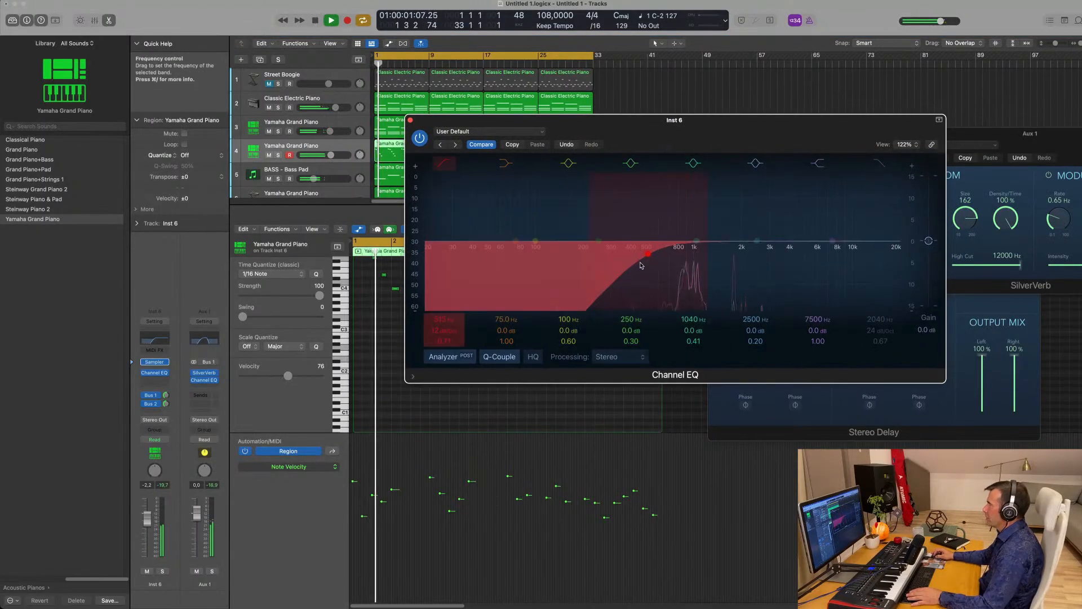
pyautogui.moveTo(645, 257); pyautogui.dragTo(693, 251)
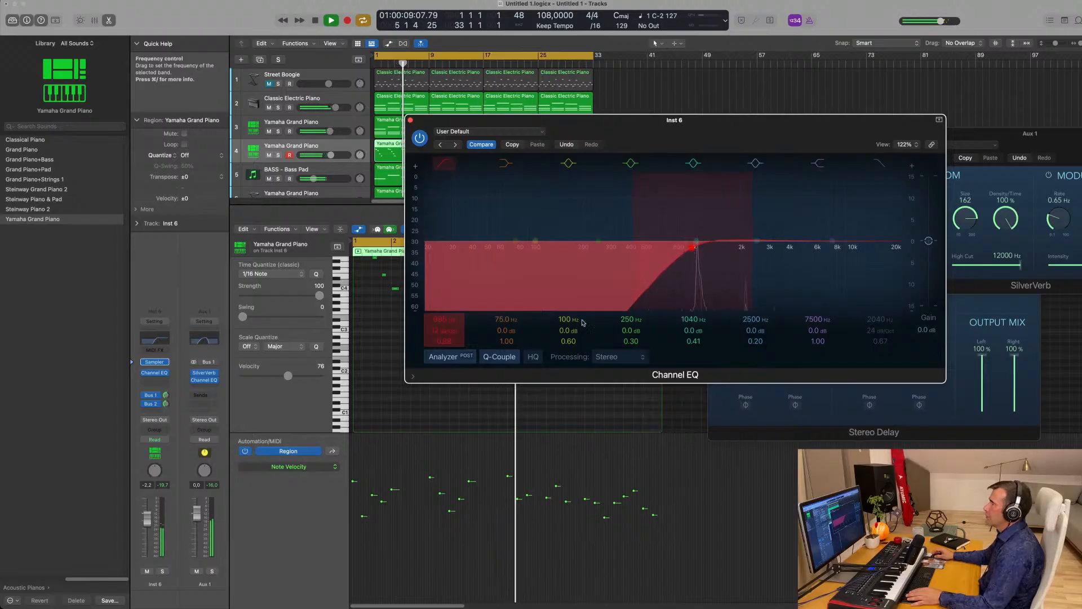
pyautogui.click(410, 120)
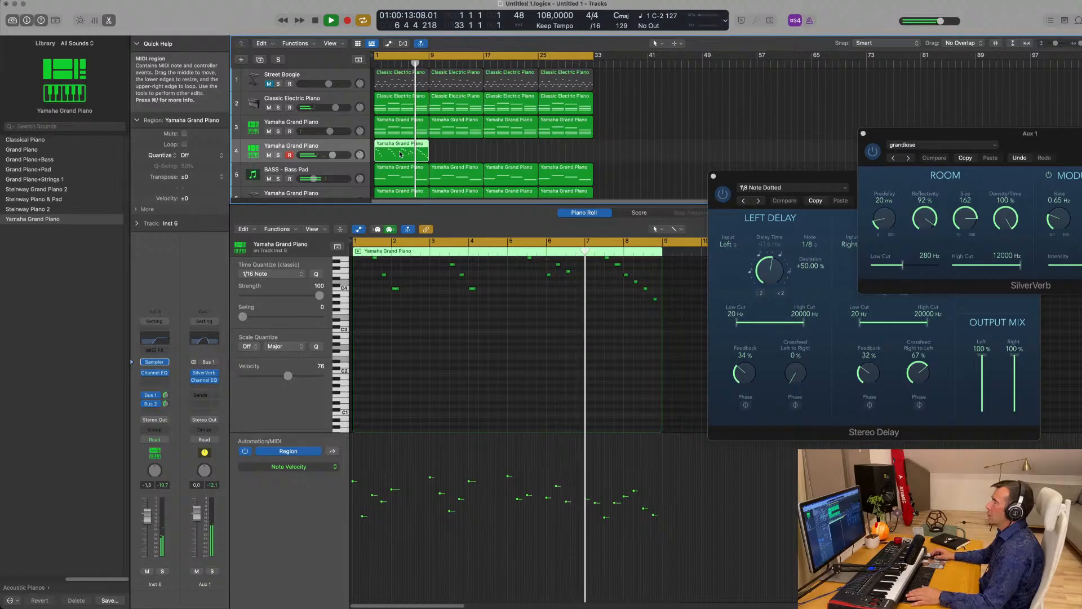
# - Set the melody's Bus 1 reverb send to -1.7 and bring up the Aux 1 EQ window
pyautogui.scroll(3, 487, 357)
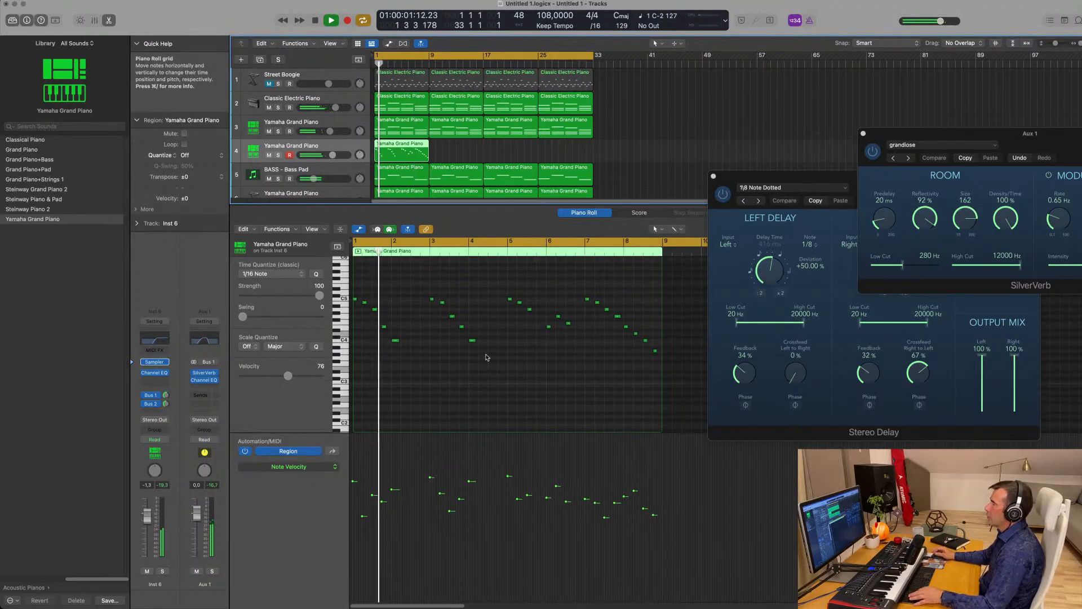
pyautogui.scroll(3, 475, 385)
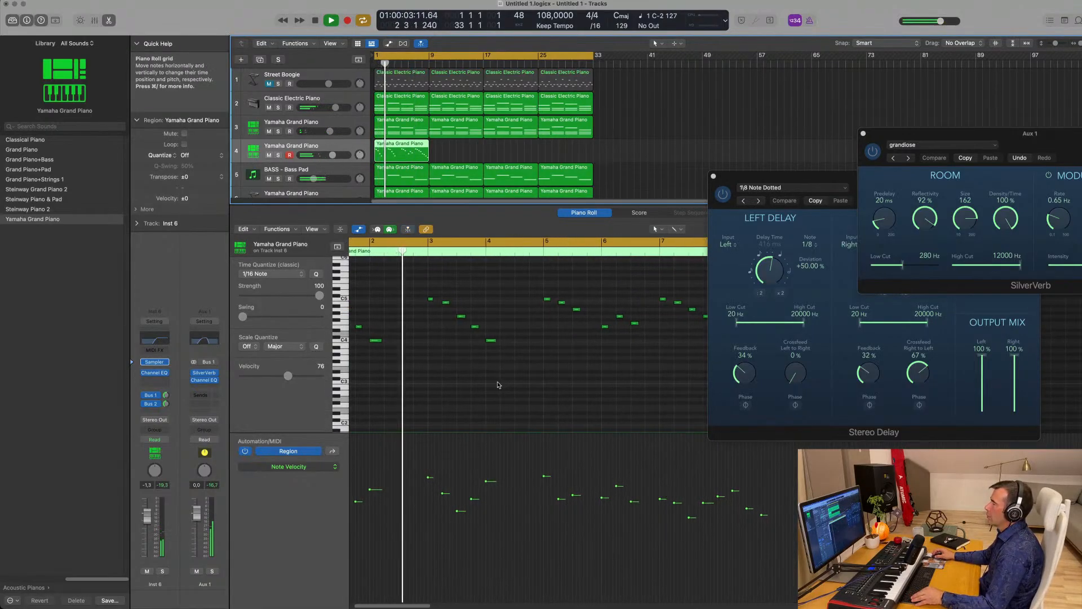
pyautogui.hscroll(-1, 498, 384)
pyautogui.scroll(-2, 498, 385)
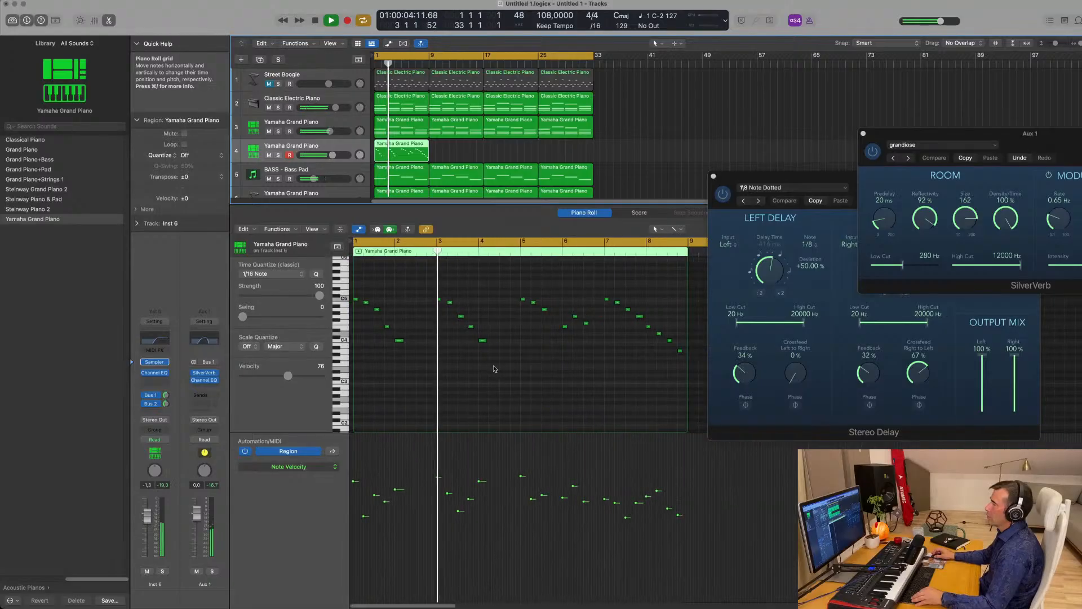
pyautogui.moveTo(166, 404); pyautogui.dragTo(166, 401)
pyautogui.click(166, 395)
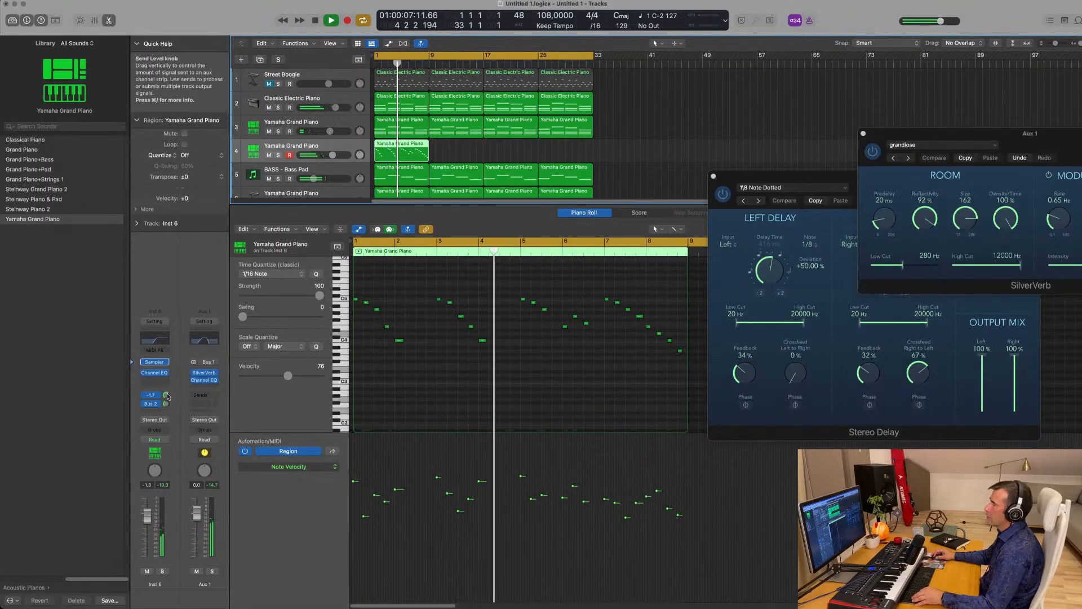
pyautogui.click(204, 339)
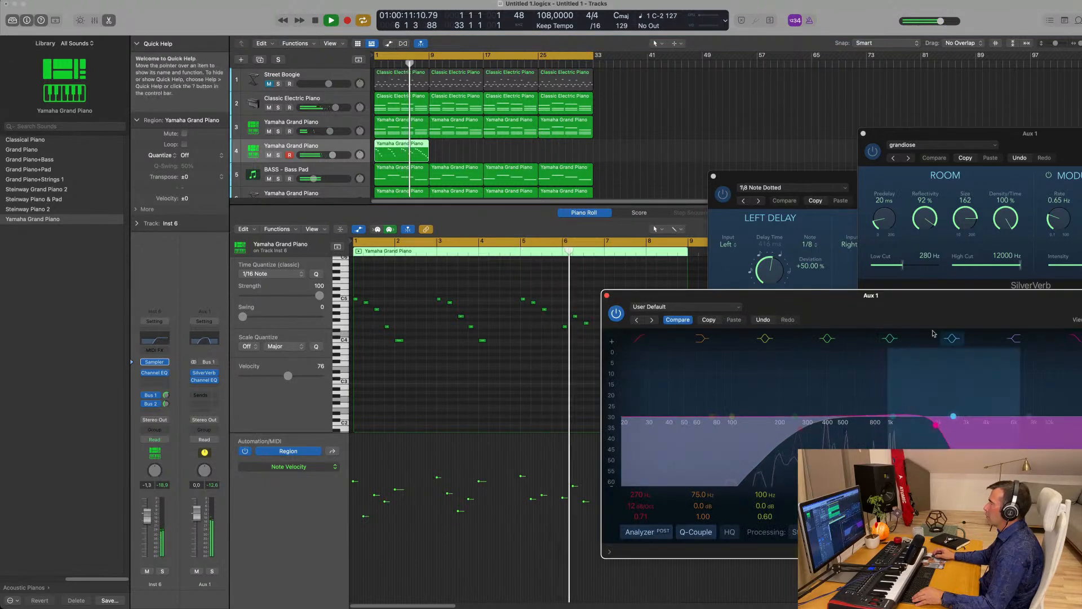
pyautogui.moveTo(926, 297); pyautogui.dragTo(1022, 258)
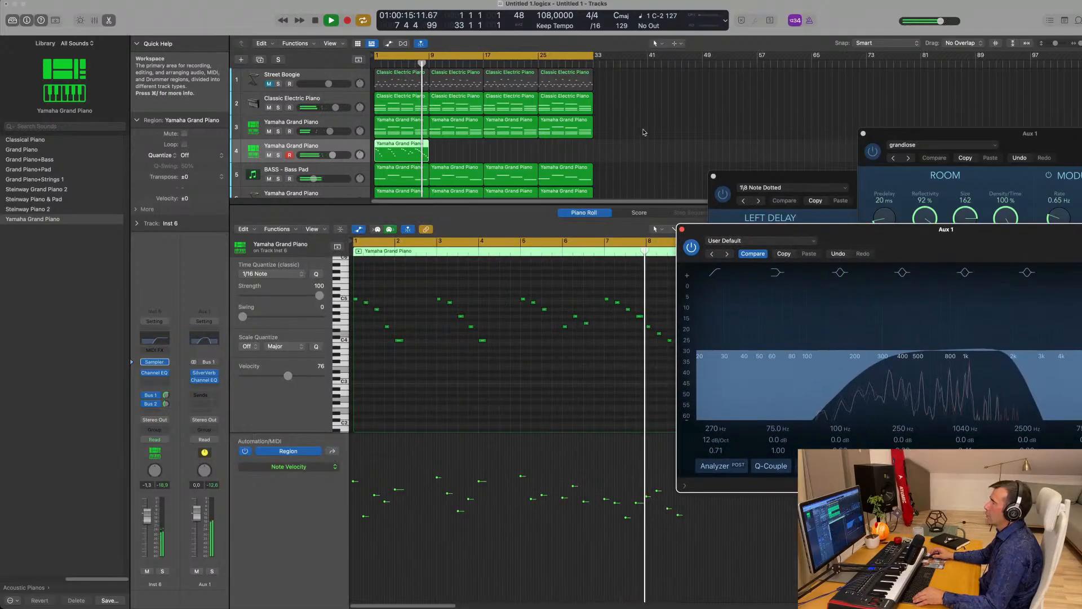
# - Return playback to bar 1 and mute track 3's Yamaha Grand Piano
pyautogui.click(420, 150)
pyautogui.press('Return')
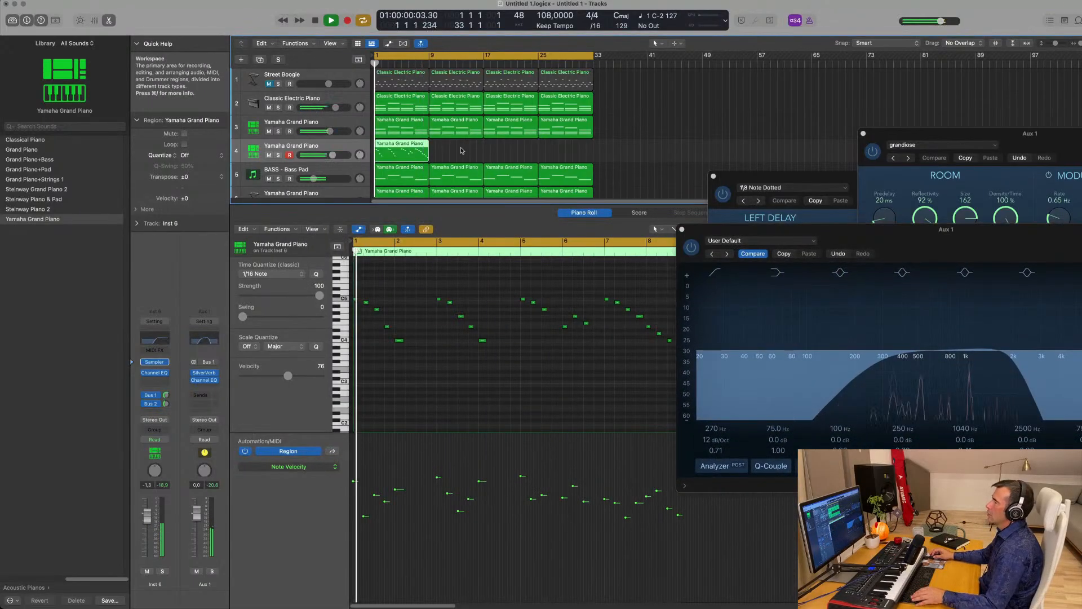
pyautogui.click(462, 149)
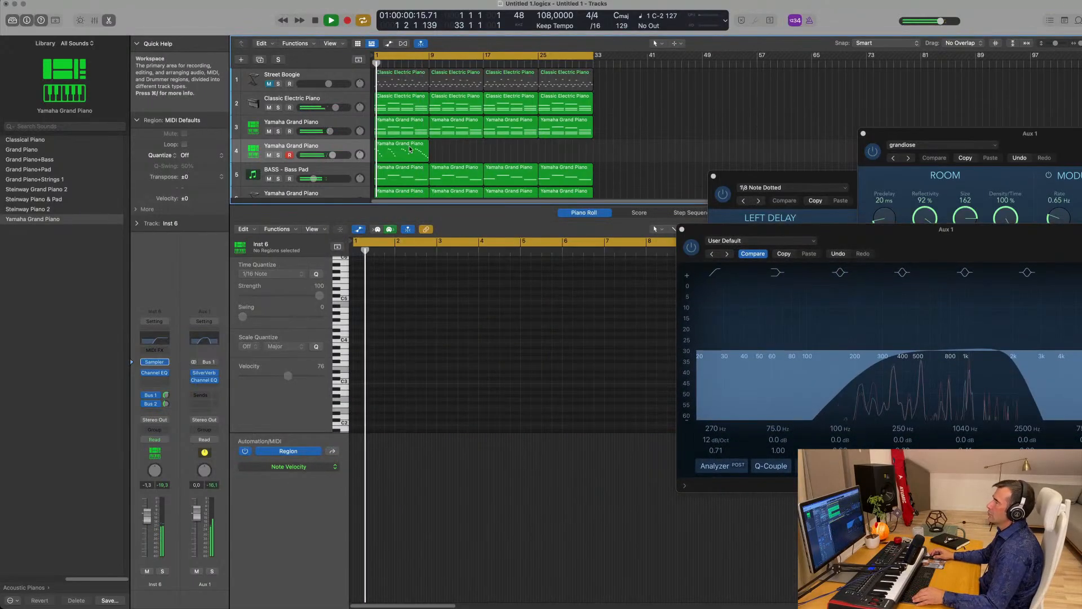
pyautogui.click(269, 131)
pyautogui.press('Return')
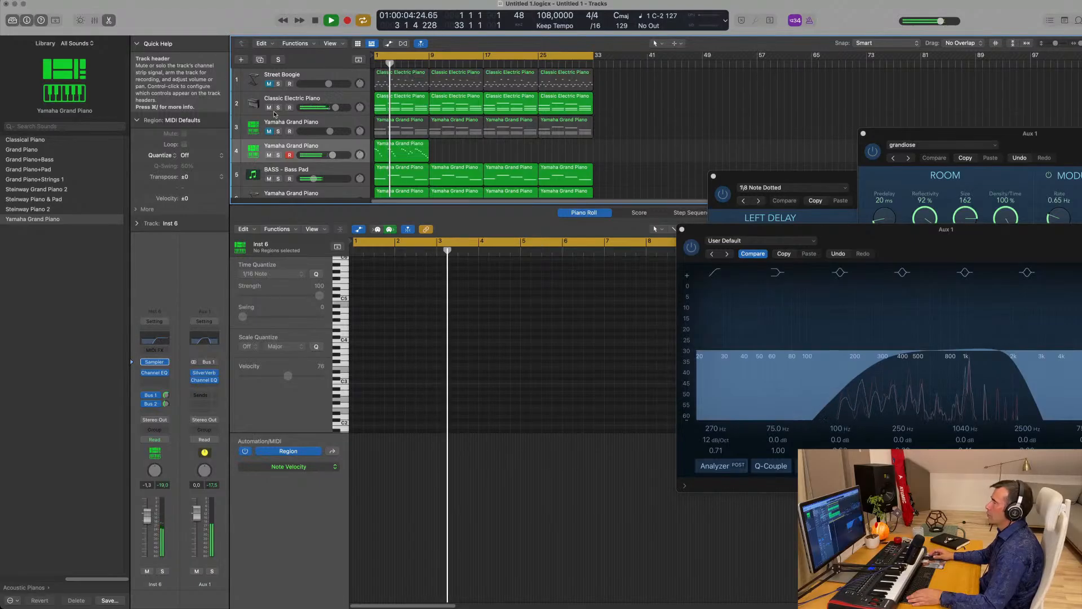
# - Lower the Classic Electric Piano channel fader to about -2.2 dB
pyautogui.click(339, 96)
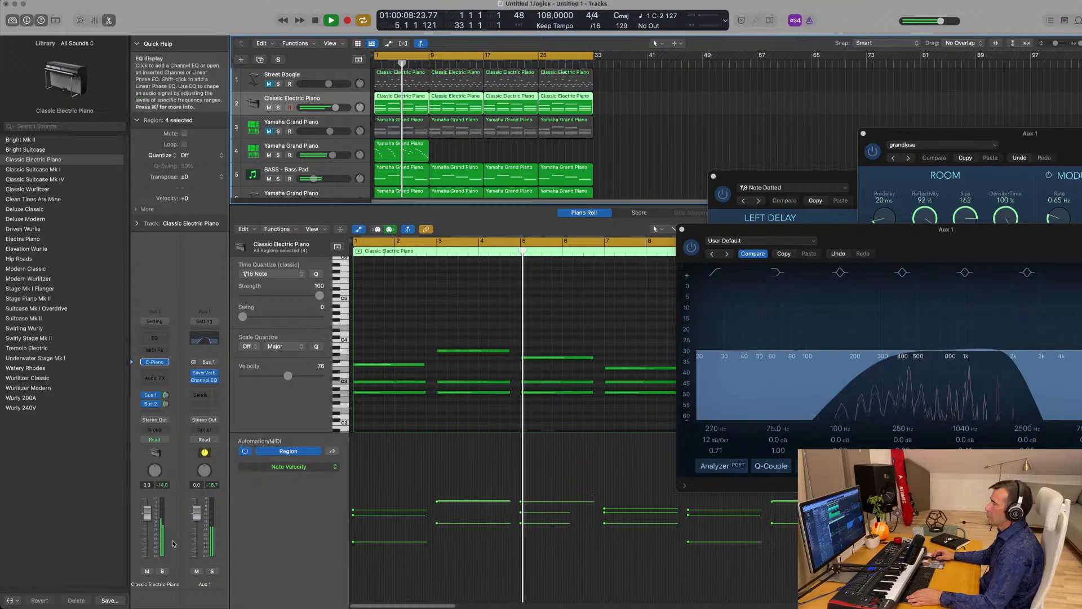
pyautogui.moveTo(147, 511); pyautogui.dragTo(146, 515)
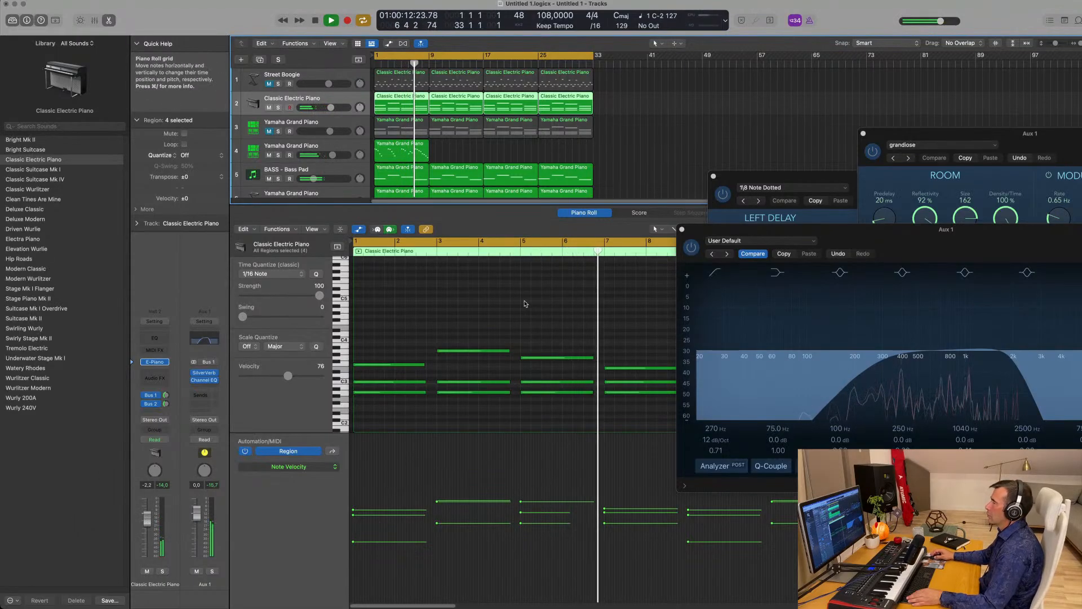
pyautogui.scroll(3, 526, 304)
pyautogui.scroll(-2, 526, 304)
# - Show track 4's melody in the Piano Roll and move three Emadd9 notes near bar 5
pyautogui.click(404, 151)
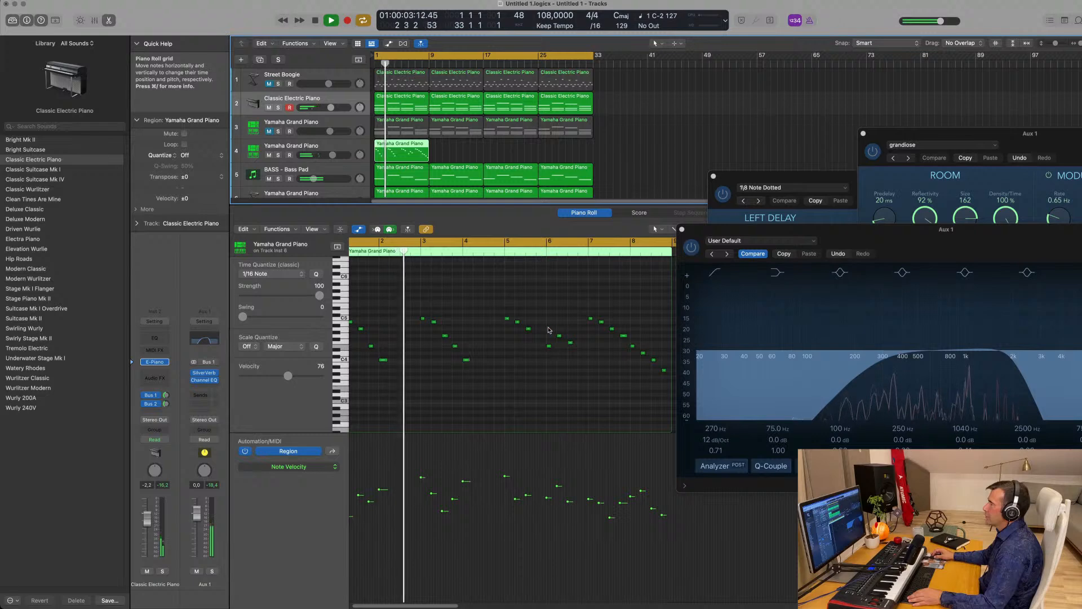
pyautogui.moveTo(550, 330); pyautogui.dragTo(534, 350)
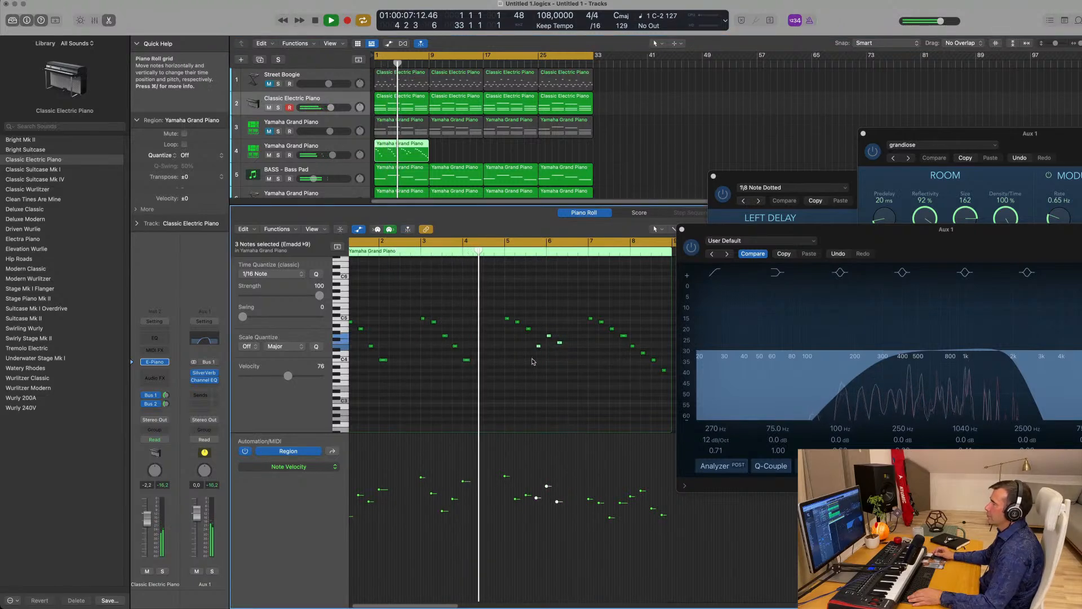
pyautogui.click(495, 377)
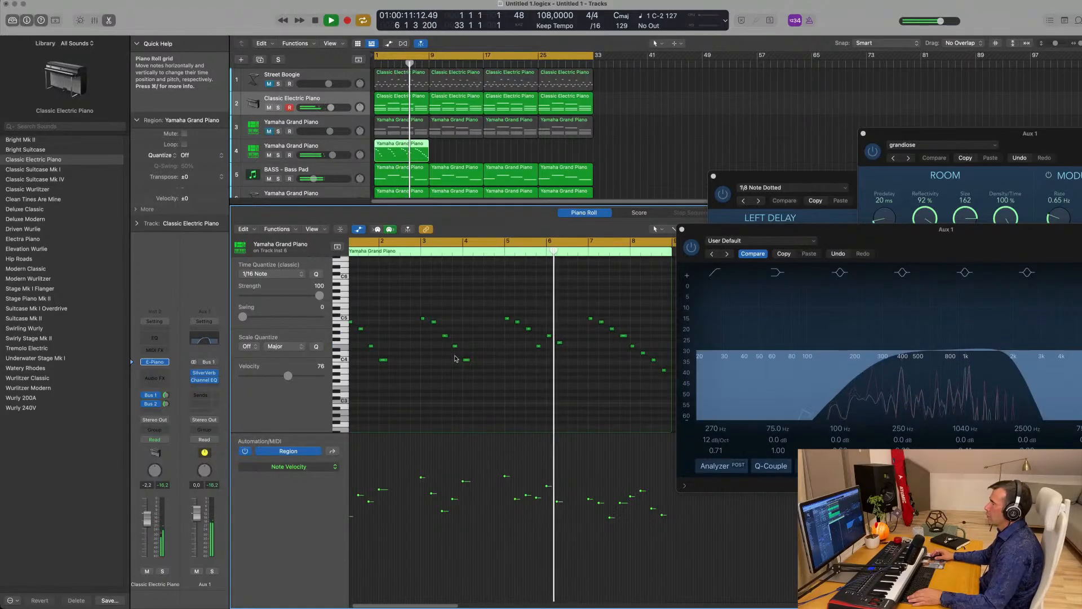
pyautogui.scroll(-2, 496, 359)
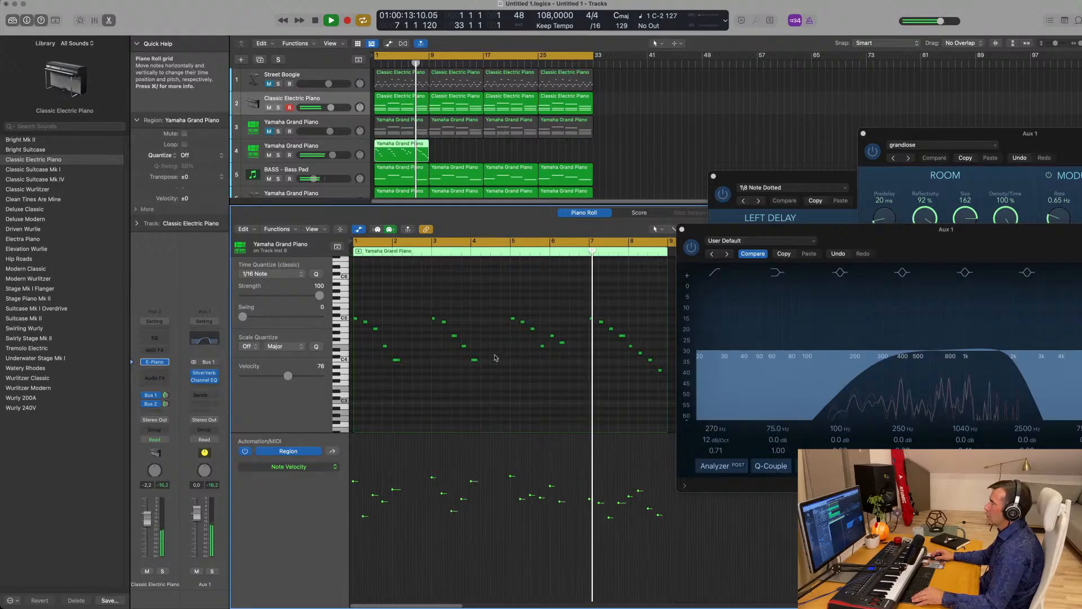
pyautogui.scroll(-2, 530, 281)
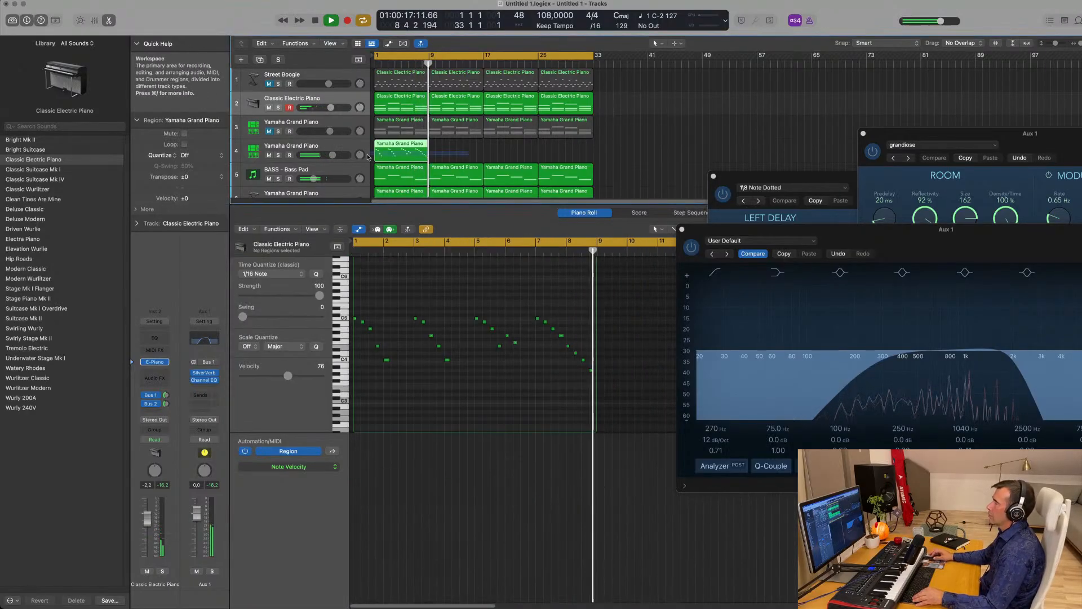
# - Repeat the track 4 melody region through bar 33 and hide the note editor
pyautogui.press('super+r')
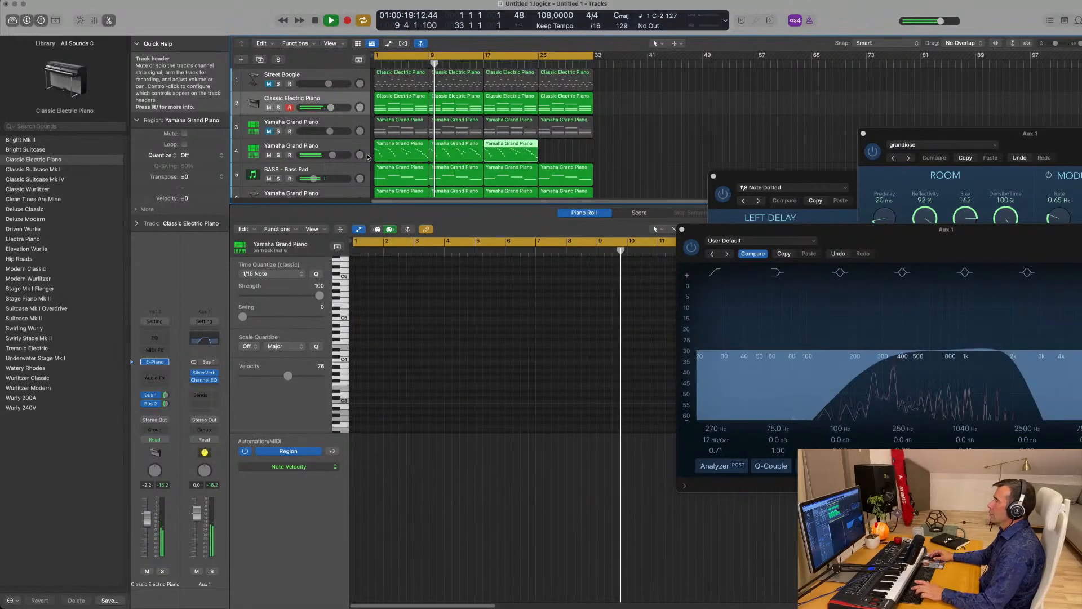
pyautogui.press('super+r')
pyautogui.press('super+r')
pyautogui.scroll(-1, 600, 137)
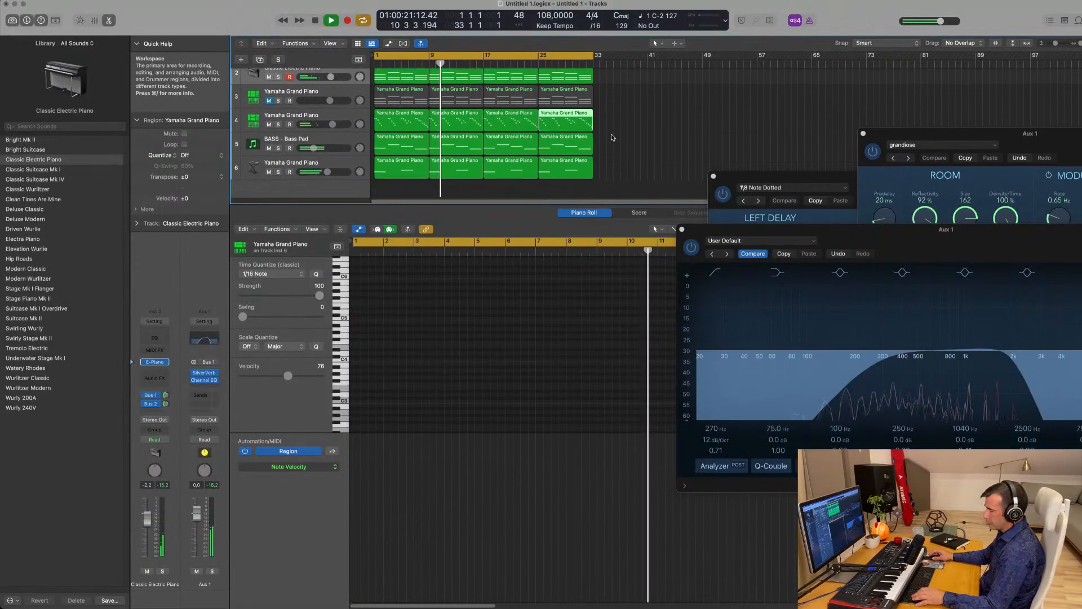
pyautogui.press('x')
pyautogui.press('x')
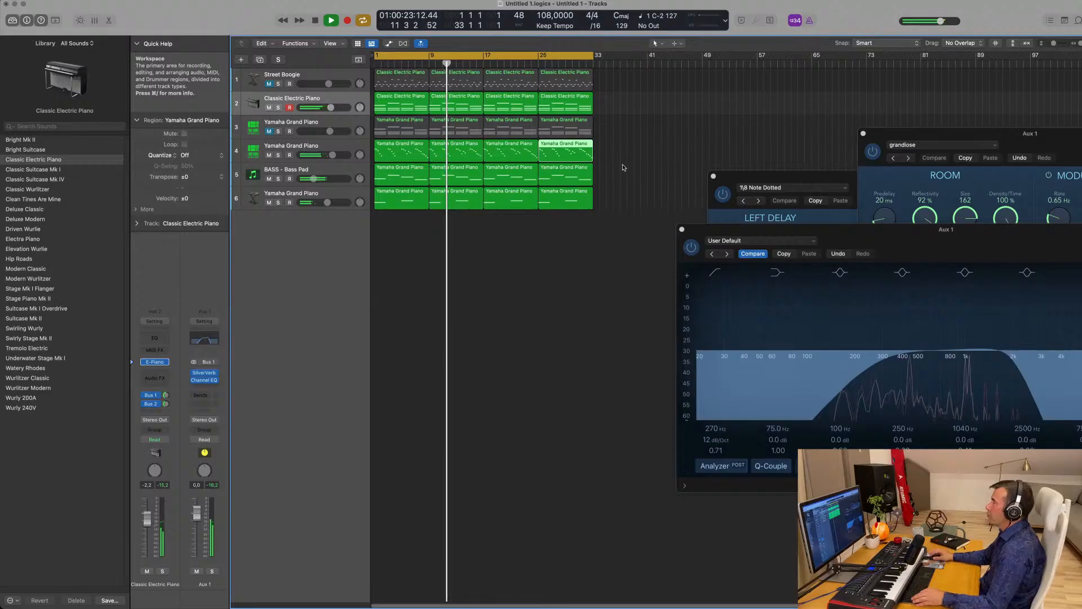
# - Duplicate the BASS - Bass Pad track as a new empty track 6
pyautogui.click(523, 258)
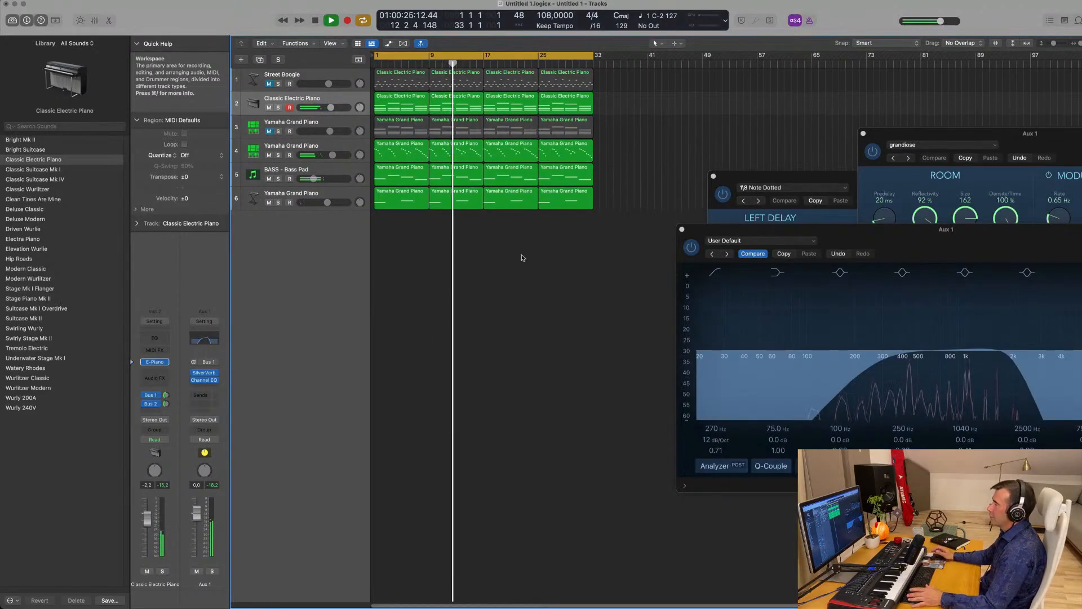
pyautogui.click(343, 173)
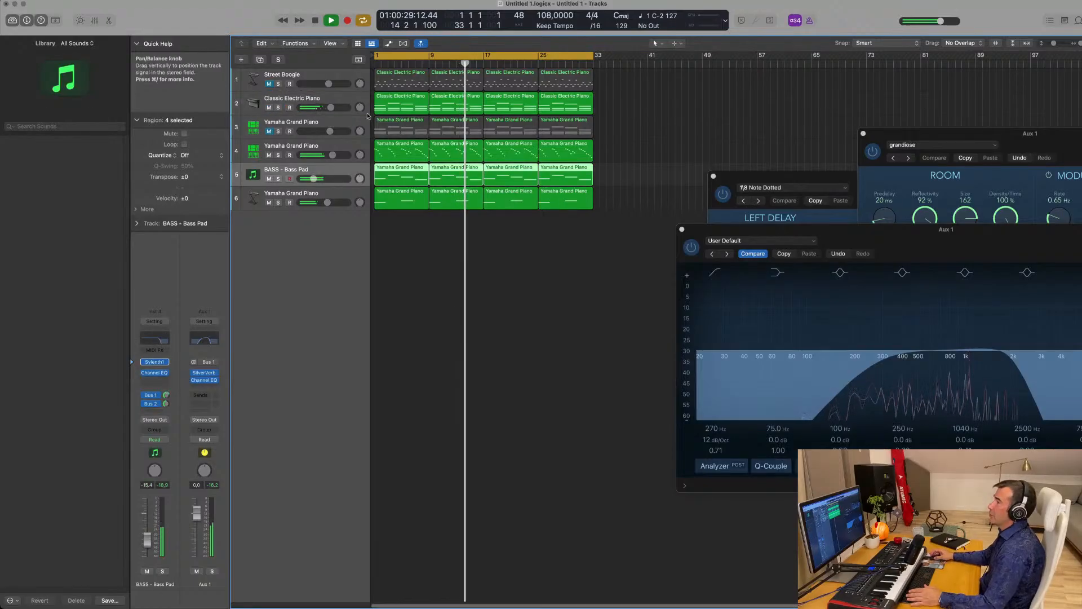
pyautogui.press('super+d')
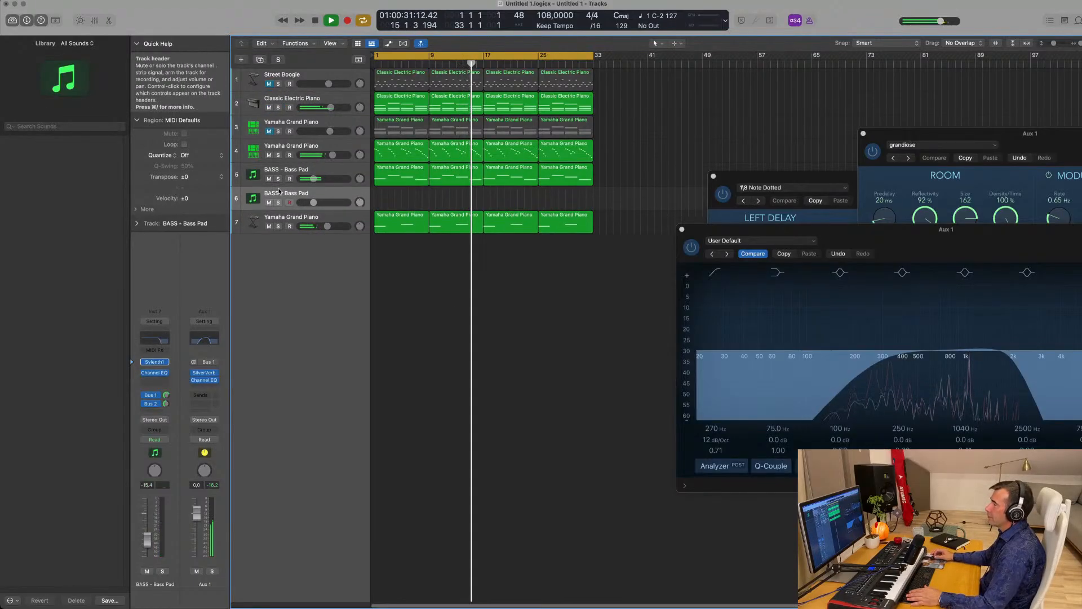
# - Load Alchemy on track 6 with the Rhythmic Andromeda Probe preset
pyautogui.click(168, 364)
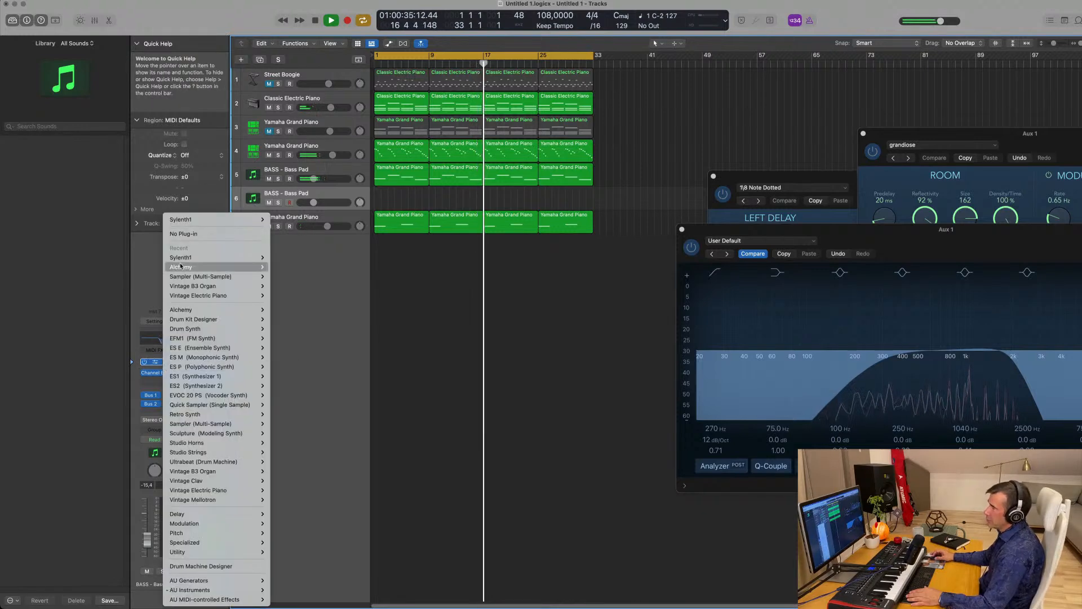
pyautogui.click(283, 267)
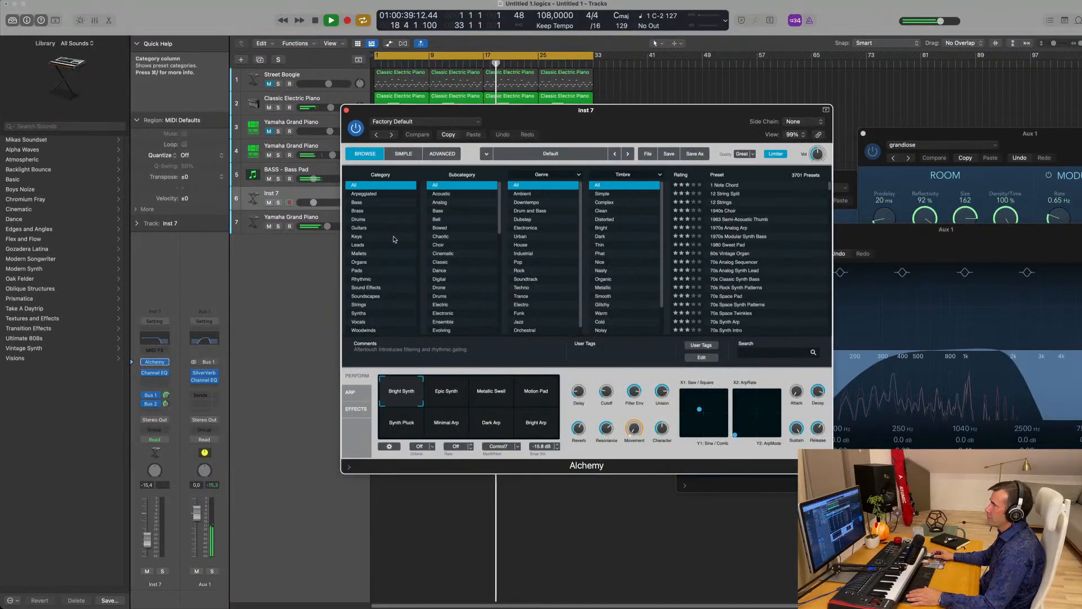
pyautogui.click(361, 279)
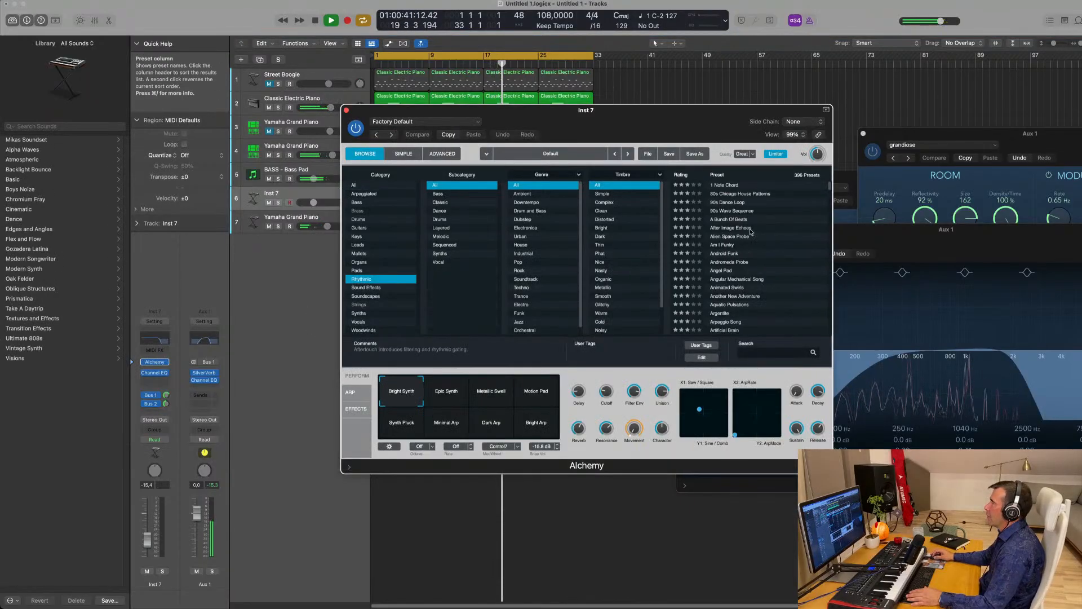
pyautogui.moveTo(649, 137); pyautogui.dragTo(828, 229)
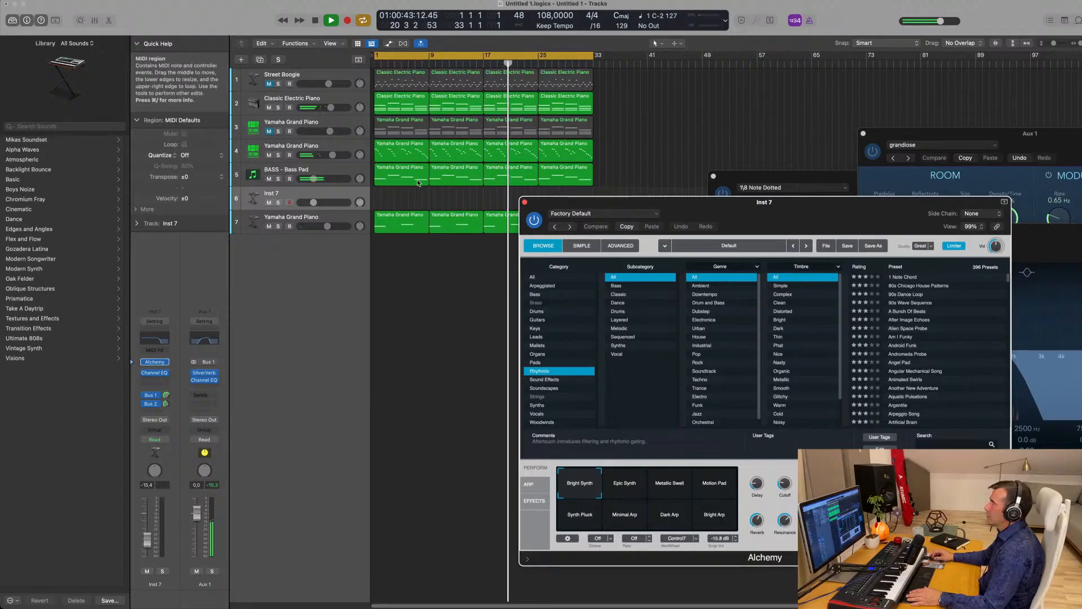
# - Copy the Yamaha Grand Piano region onto track 6, then play it and raise its fader
pyautogui.moveTo(403, 170); pyautogui.dragTo(402, 194)
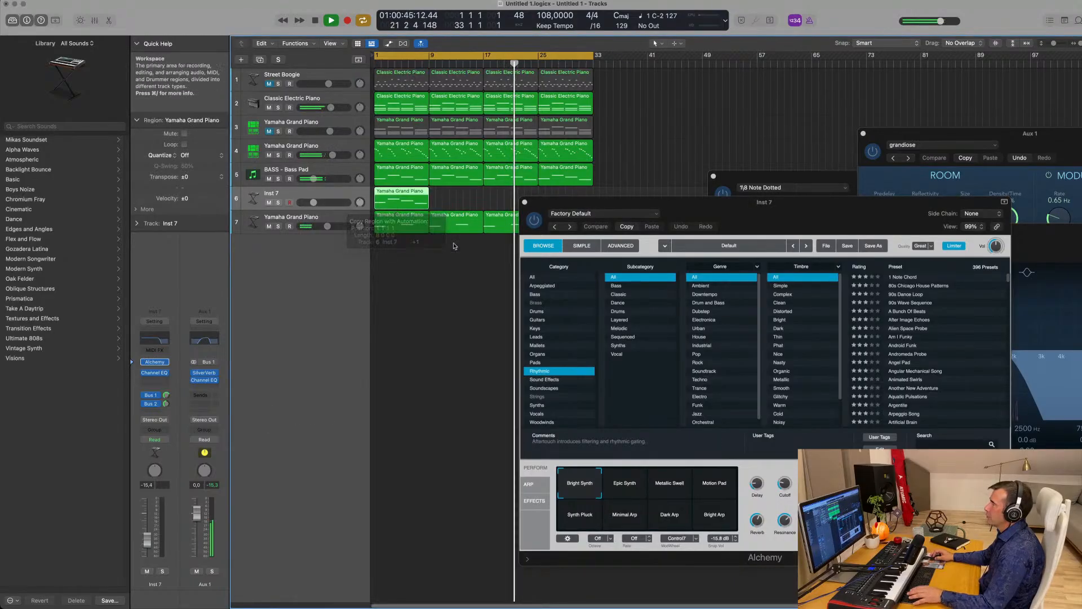
pyautogui.moveTo(743, 206); pyautogui.dragTo(646, 145)
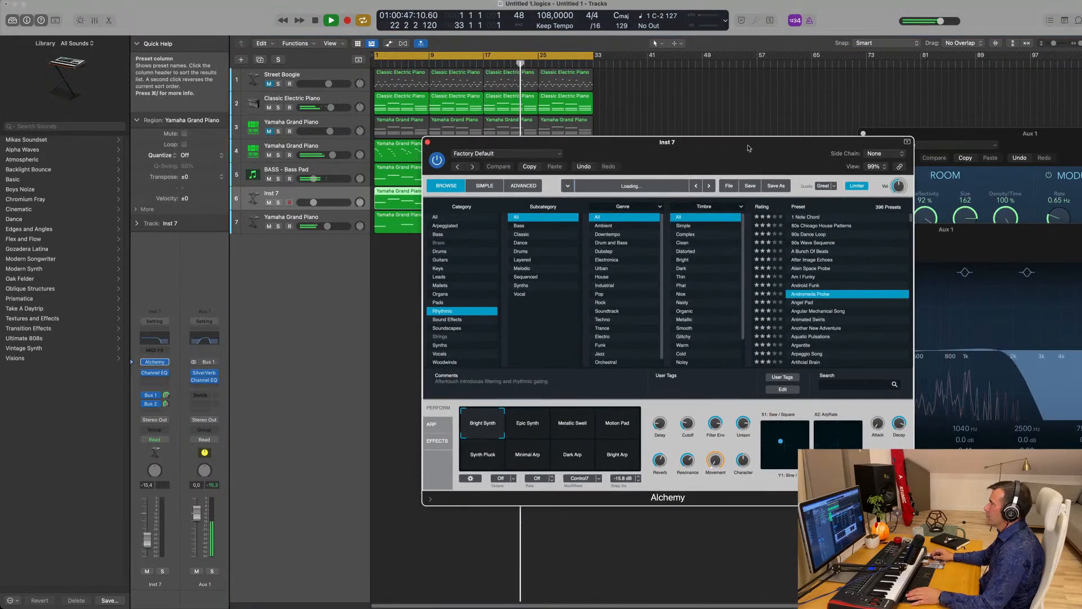
pyautogui.moveTo(748, 149); pyautogui.dragTo(819, 134)
pyautogui.click(400, 197)
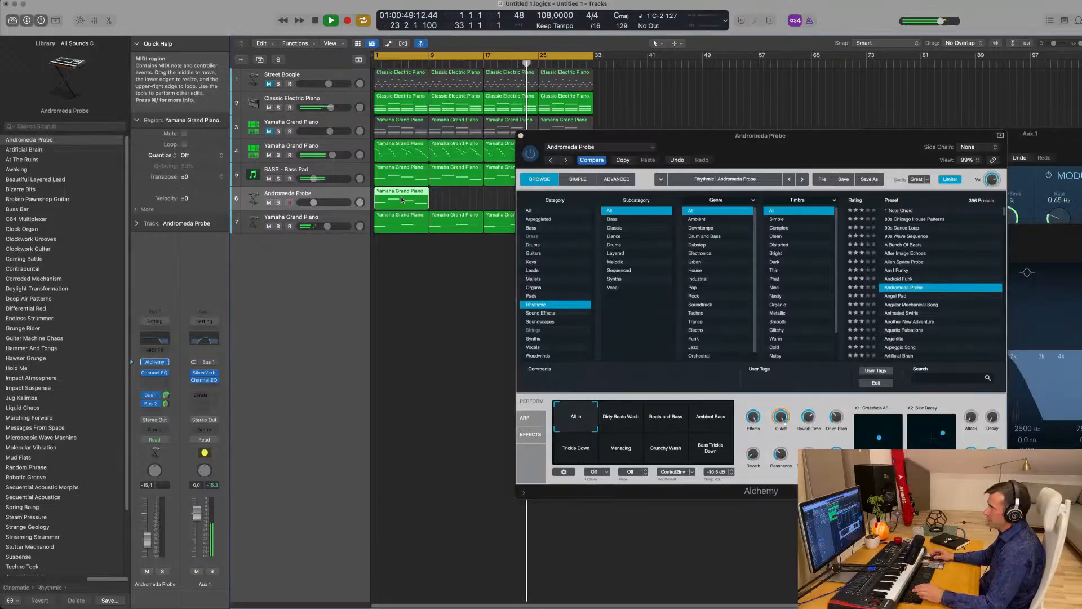
pyautogui.moveTo(855, 139); pyautogui.dragTo(815, 133)
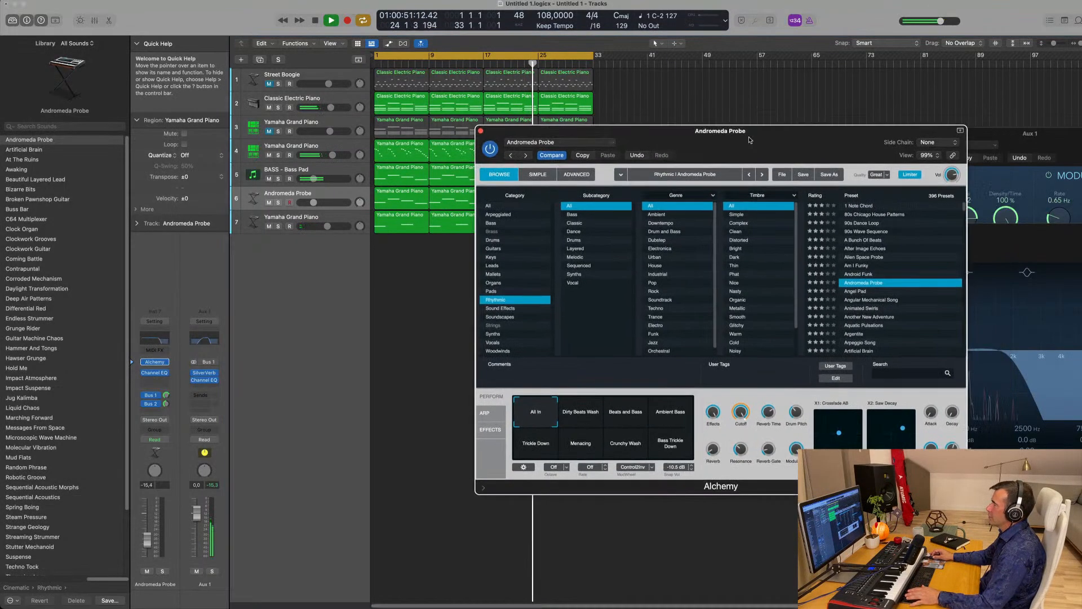
pyautogui.press('space')
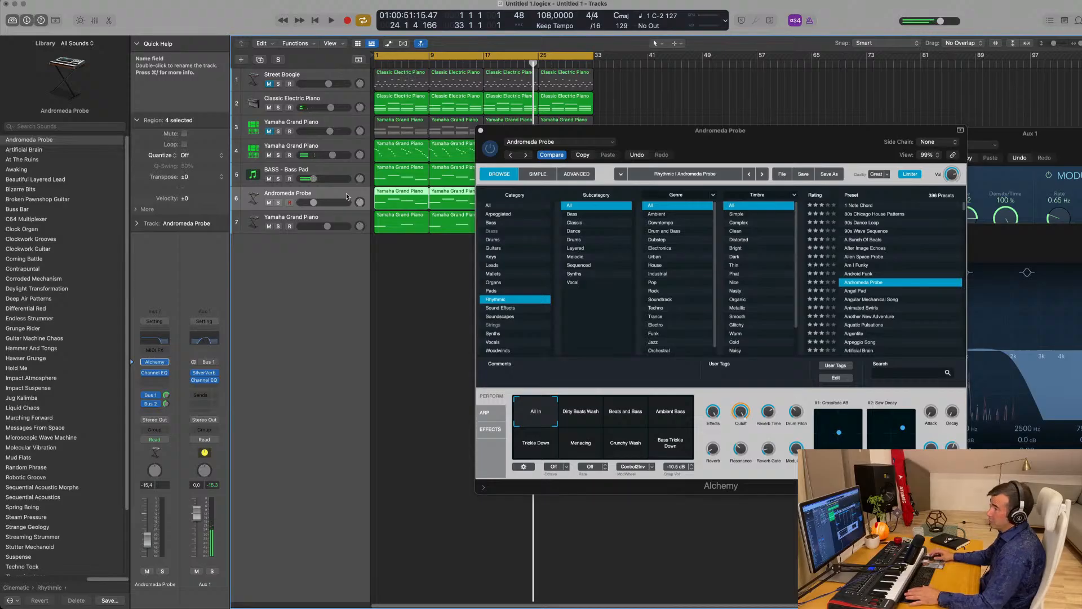
pyautogui.press('space')
pyautogui.moveTo(147, 537); pyautogui.dragTo(146, 526)
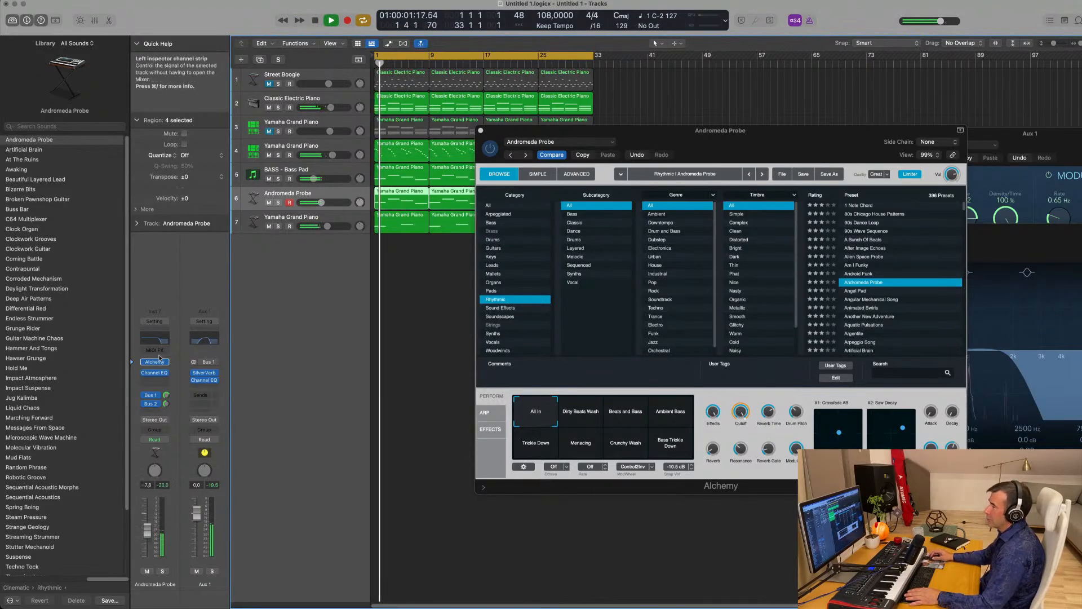
# - Disable the high-cut filter in the Andromeda Probe Channel EQ and nudge its fader up
pyautogui.click(155, 372)
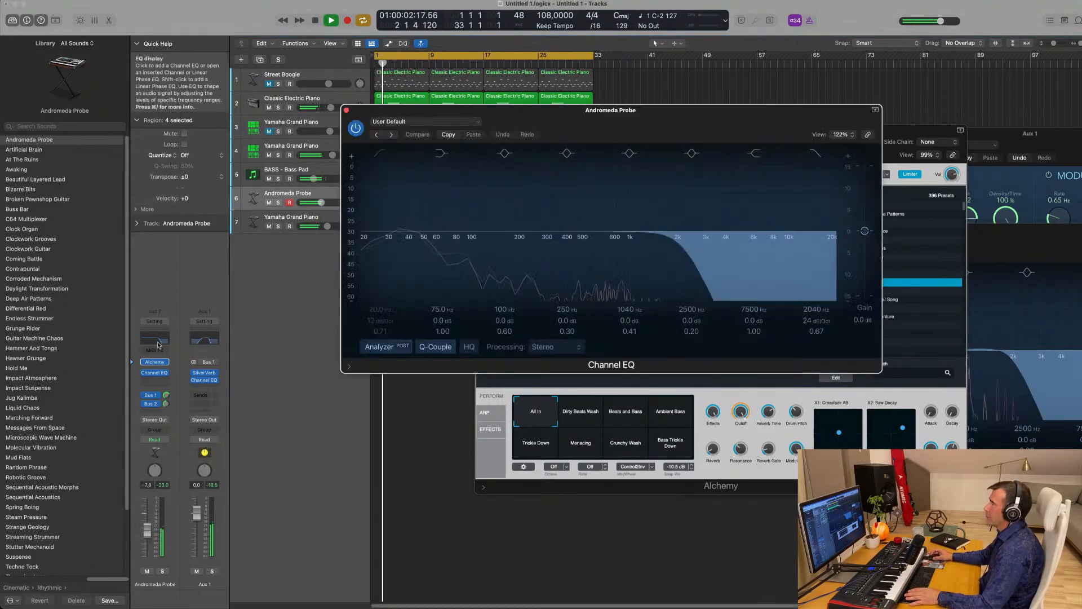
pyautogui.click(814, 153)
pyautogui.moveTo(712, 108); pyautogui.dragTo(704, 115)
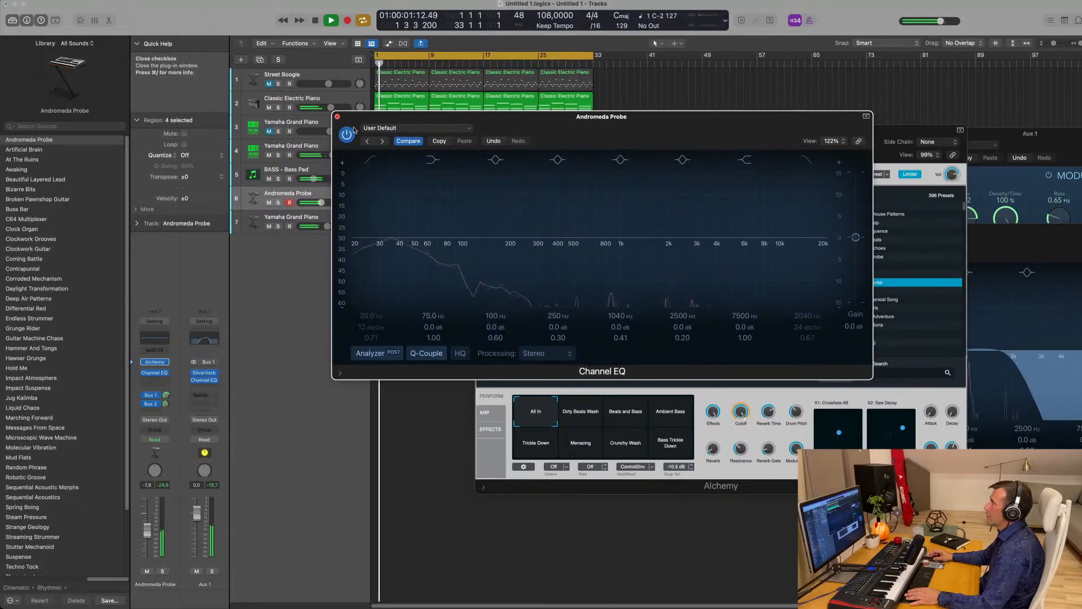
pyautogui.click(337, 116)
pyautogui.moveTo(704, 155); pyautogui.dragTo(734, 171)
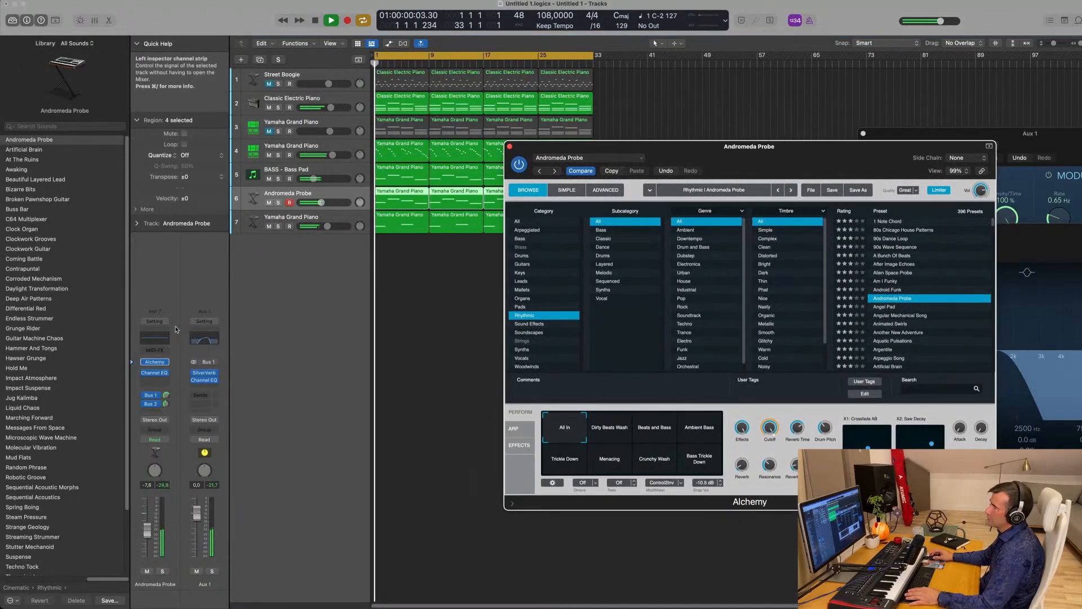
pyautogui.press('space')
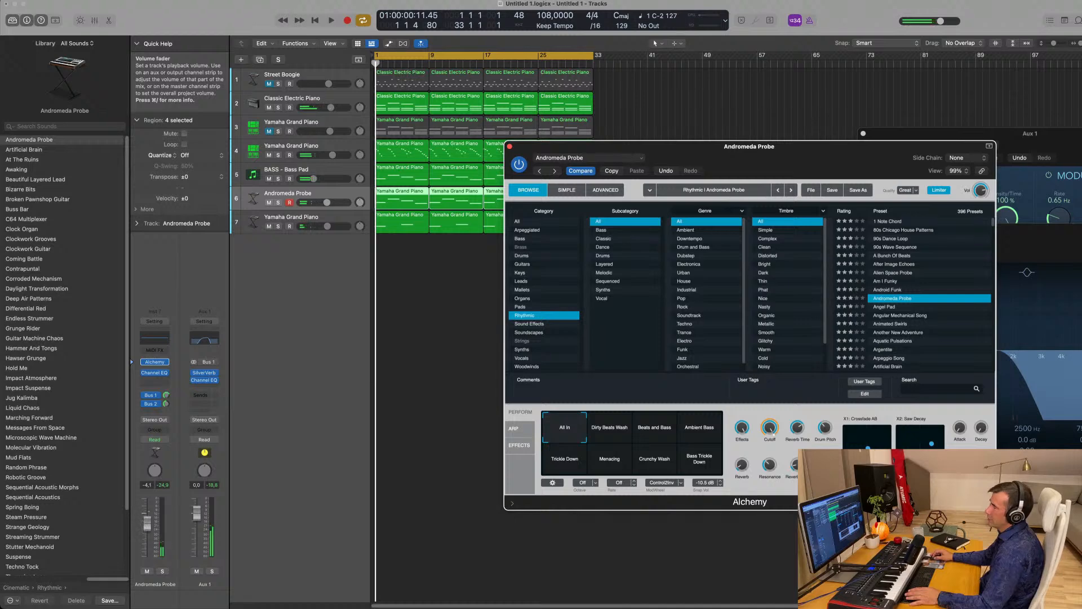
pyautogui.moveTo(147, 525); pyautogui.dragTo(147, 520)
pyautogui.press('space')
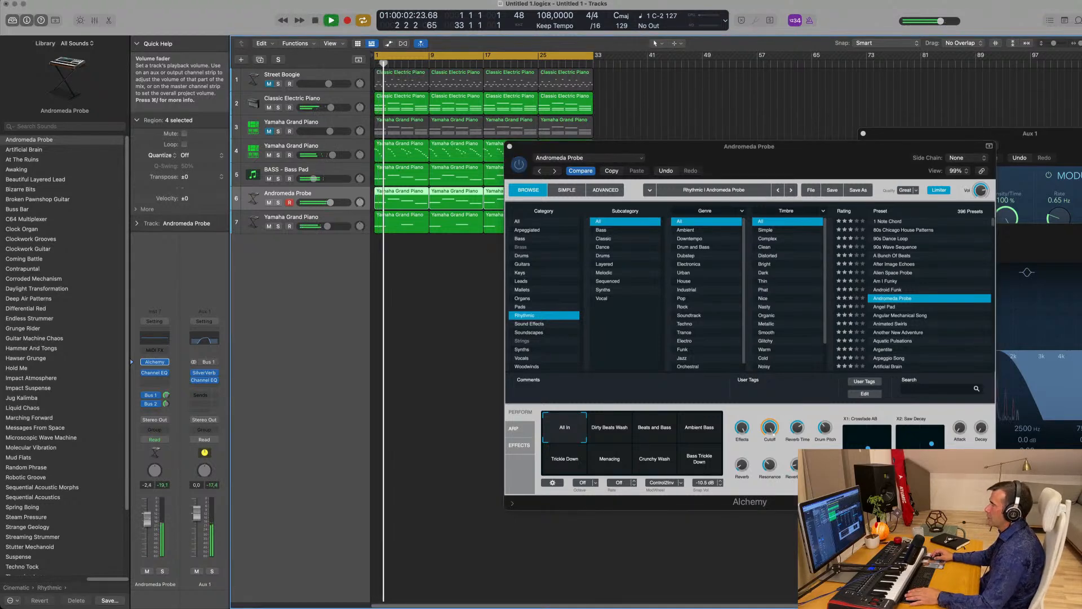
# - Audition Alchemy Perform snapshots such as Ambient Bass, Menacing and Crunchy Wash, ending on All In
pyautogui.press('space')
pyautogui.press('space')
pyautogui.click(606, 428)
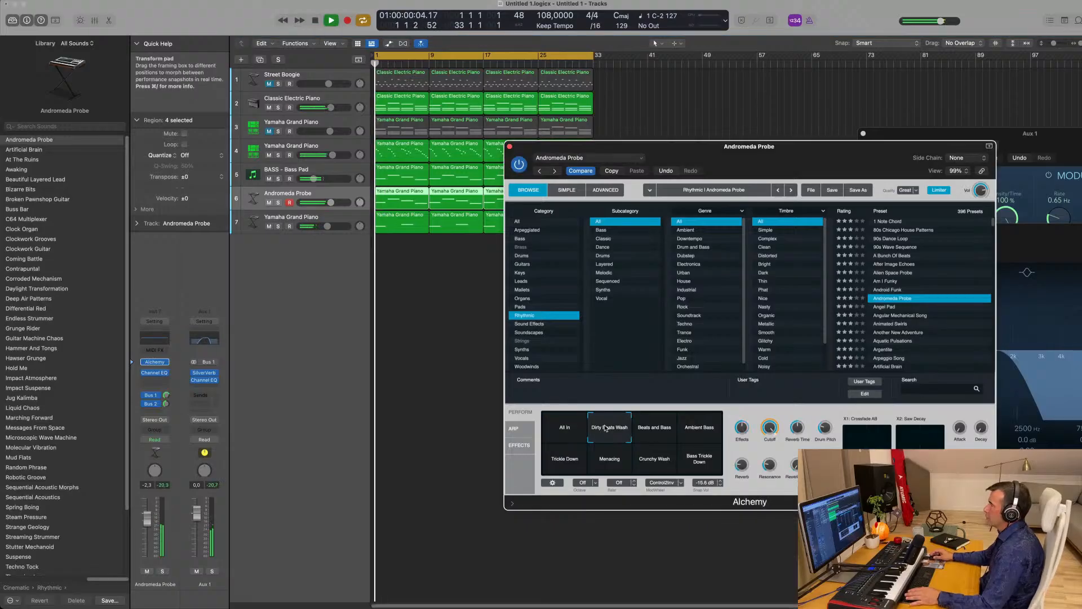
pyautogui.click(651, 429)
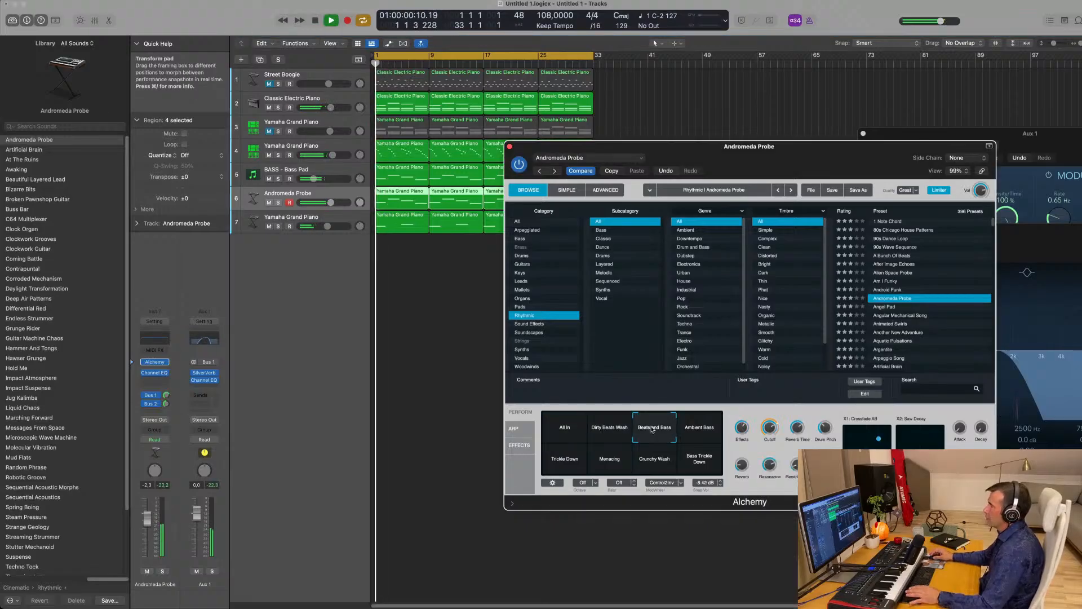
pyautogui.click(697, 434)
pyautogui.press('space')
pyautogui.press('space')
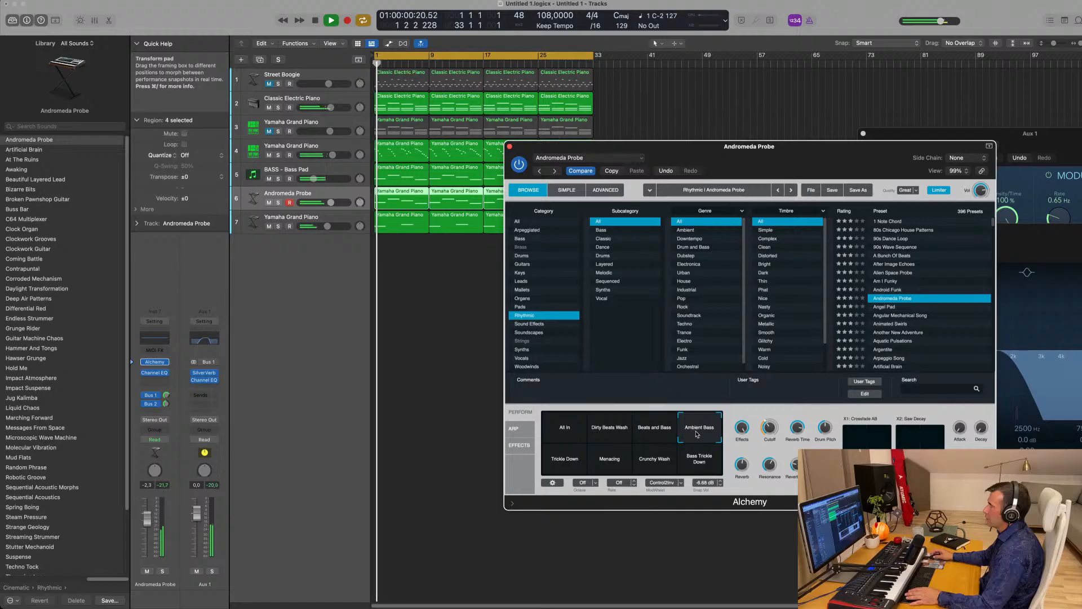
pyautogui.click(562, 461)
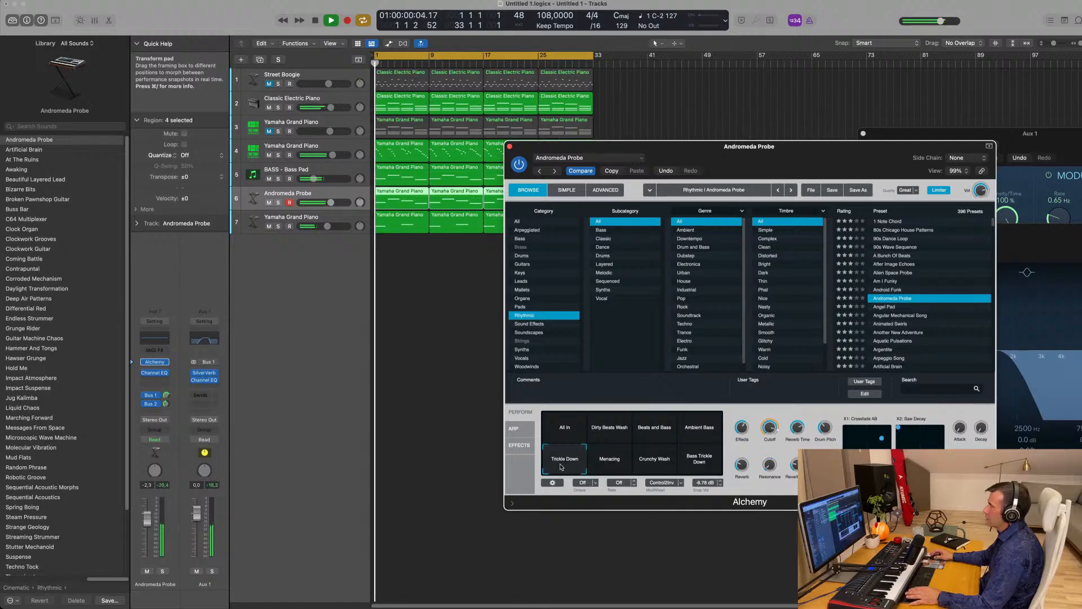
pyautogui.click(623, 462)
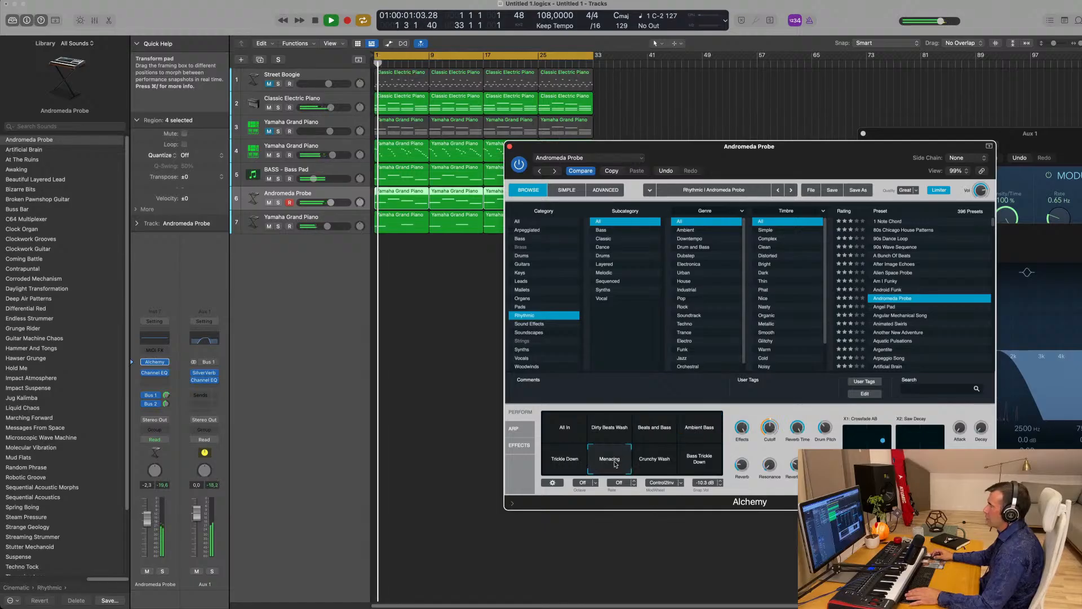
pyautogui.click(662, 465)
pyautogui.click(703, 466)
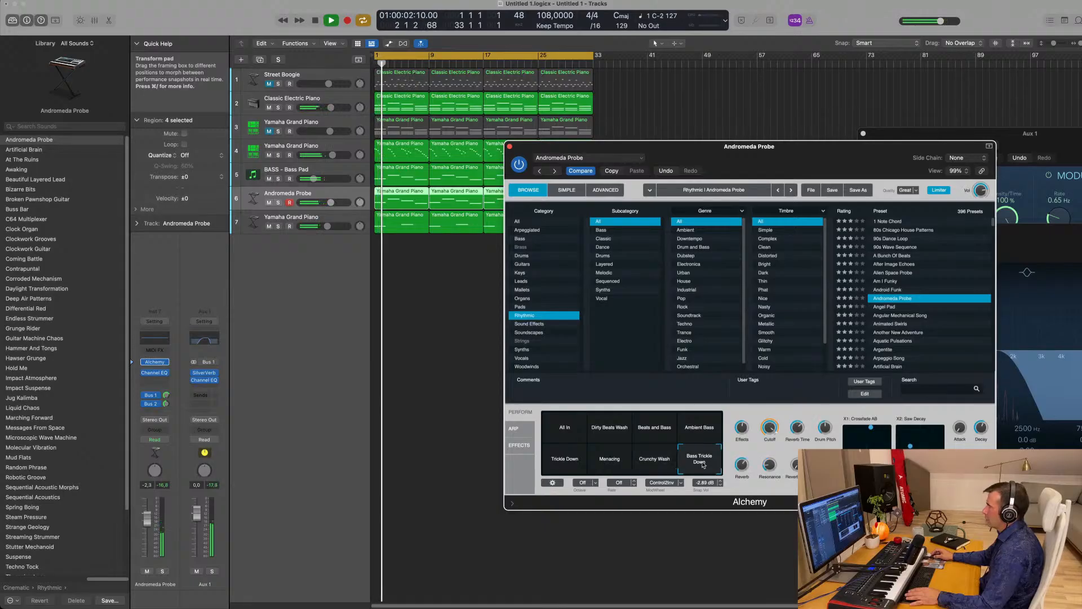
pyautogui.click(564, 435)
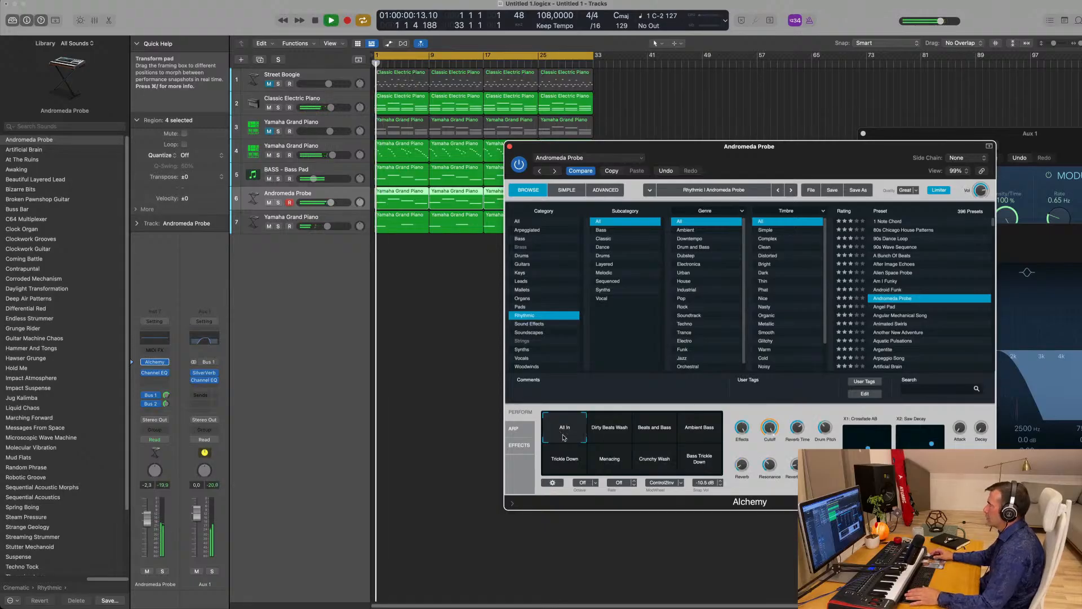
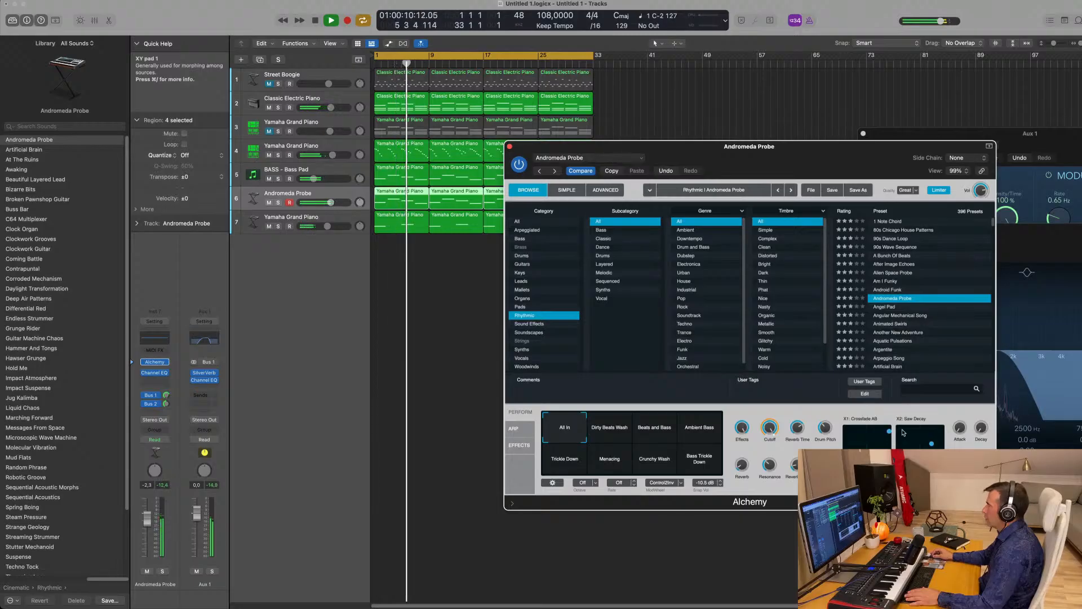
# - Pull Andromeda Probe's Alchemy crossfade XY pad lower and replay from the start
pyautogui.press('space')
pyautogui.press('space')
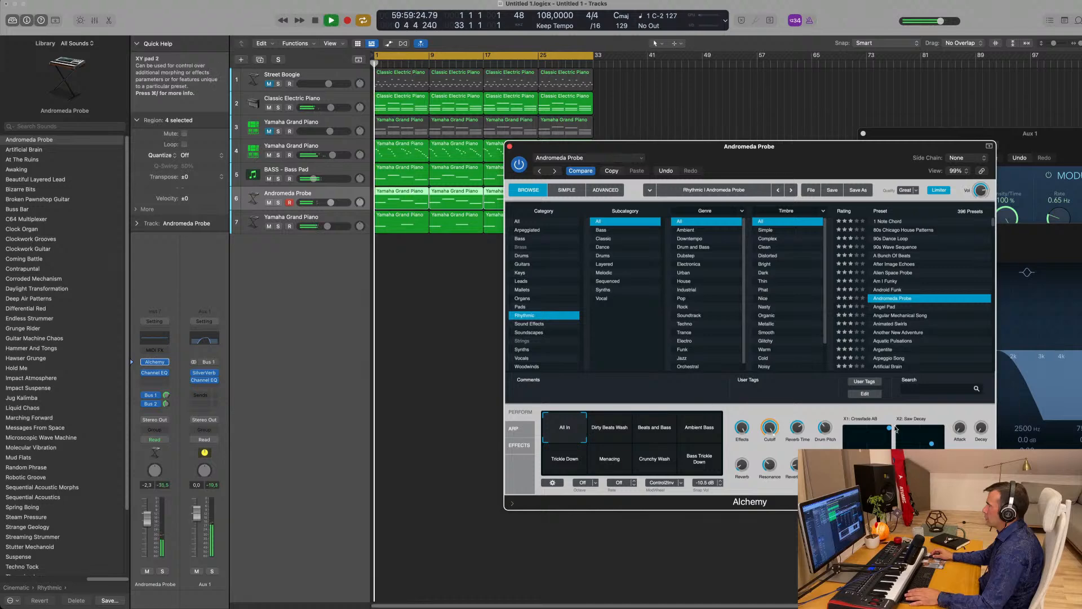
pyautogui.moveTo(890, 428); pyautogui.dragTo(889, 449)
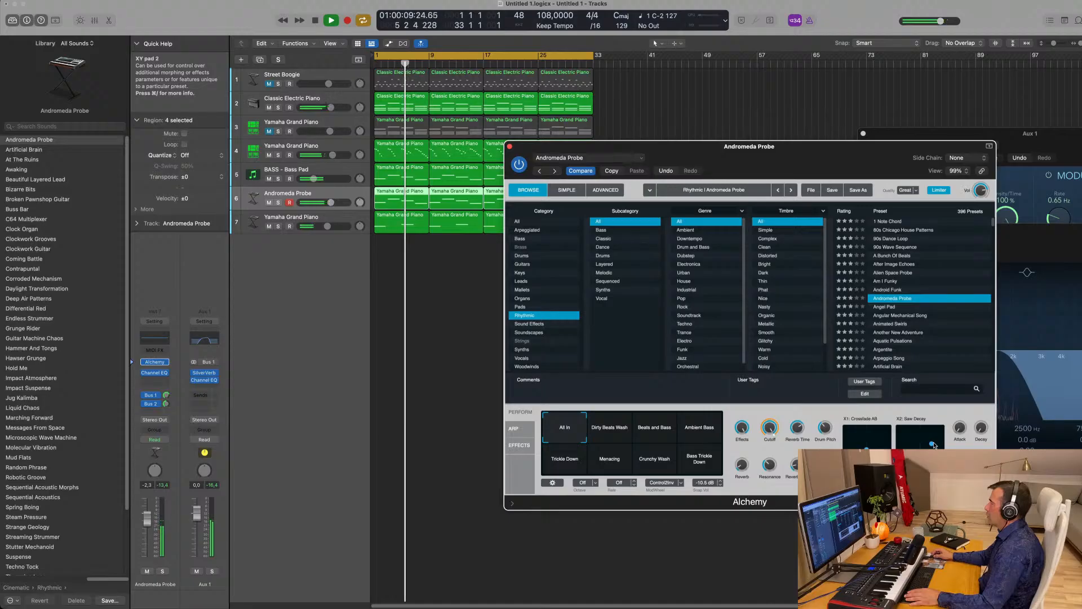
pyautogui.press('Return')
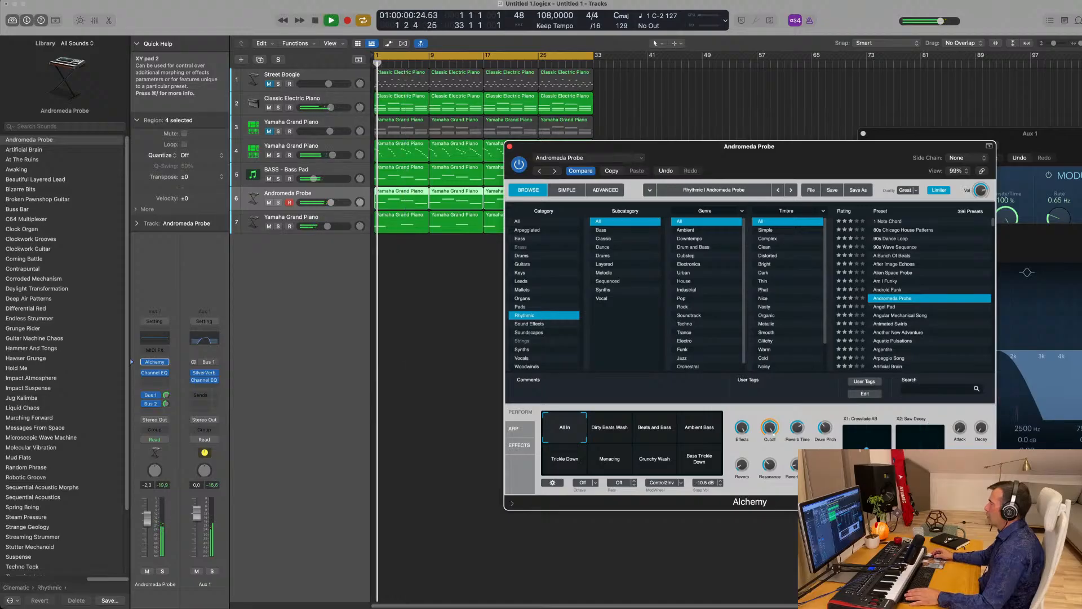
pyautogui.press('Return')
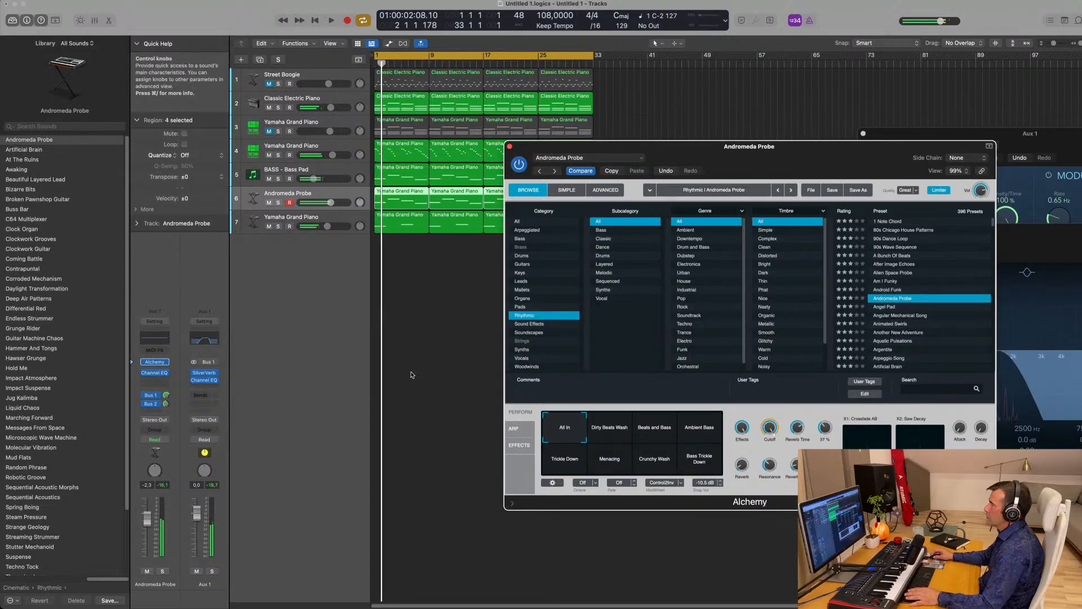
pyautogui.press('Return')
# - Solo the Andromeda Probe track and audition it again from bar 1
pyautogui.click(163, 572)
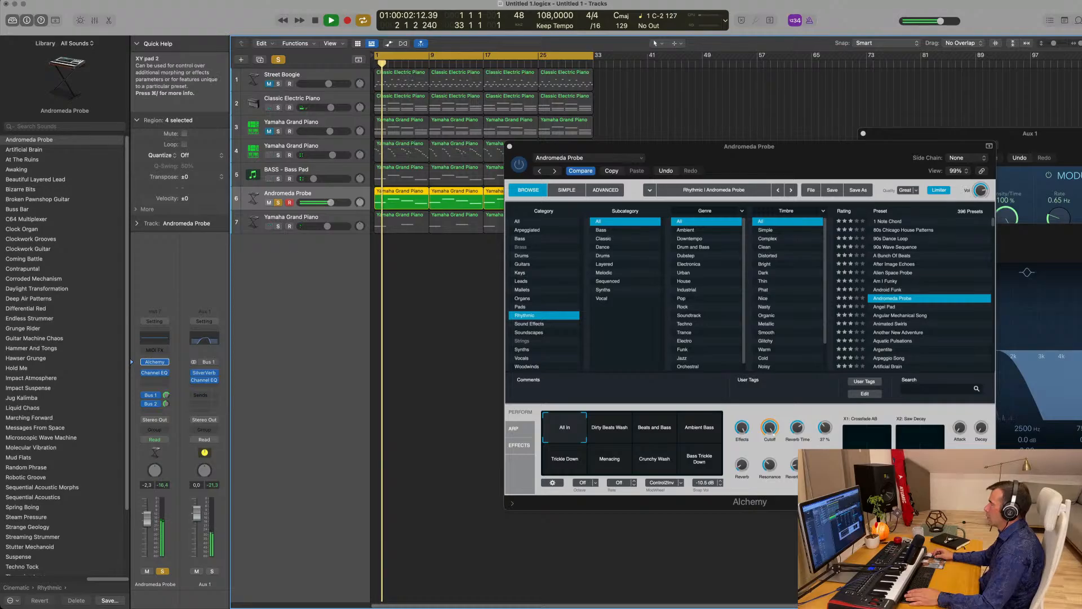
pyautogui.click(920, 463)
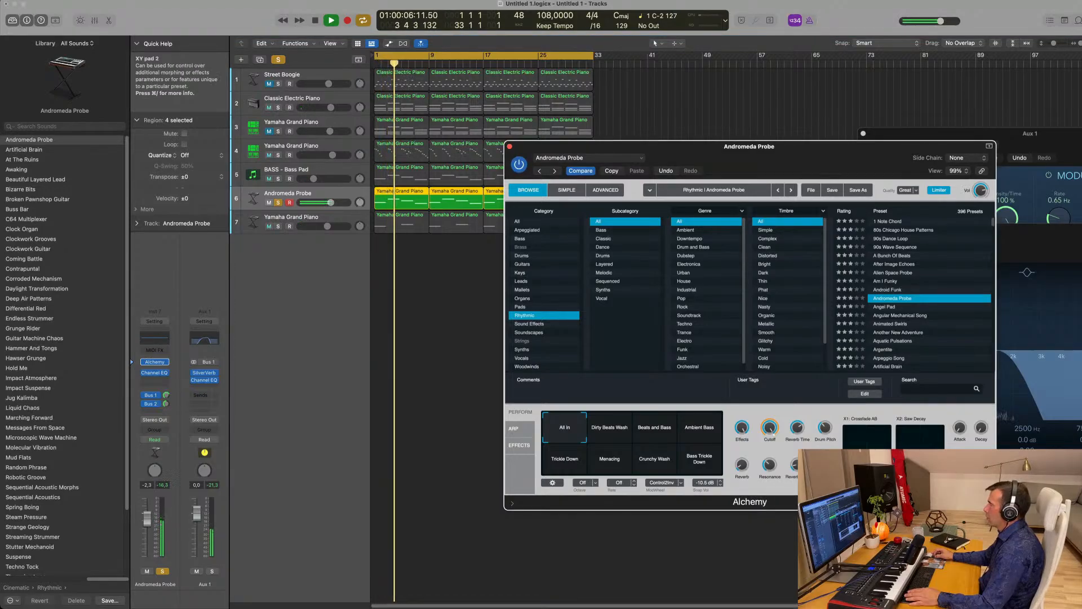
pyautogui.press('Return')
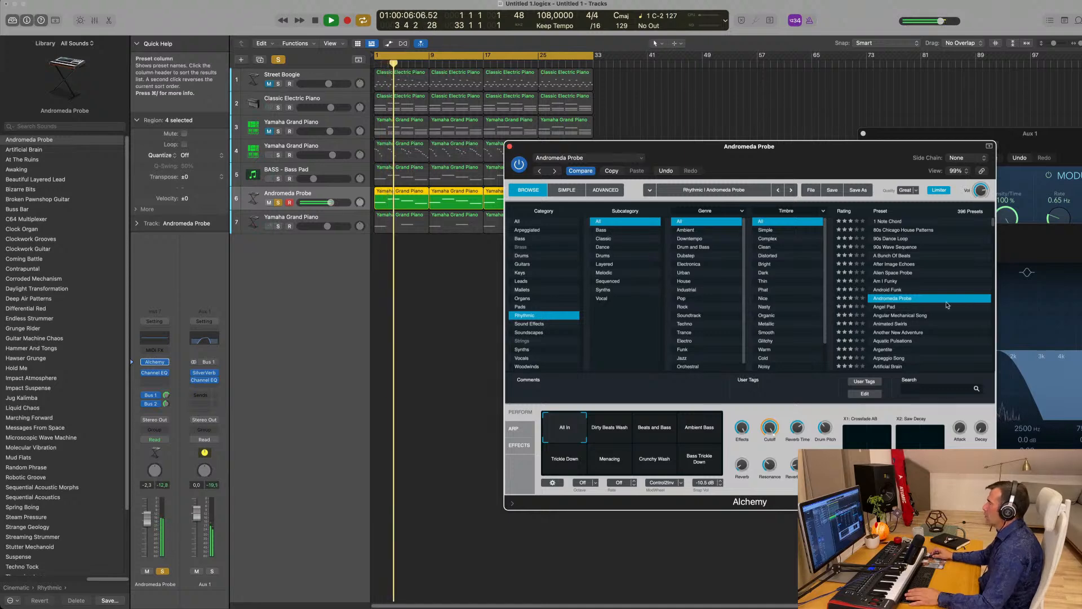
pyautogui.press('Return')
# - Unsolo track 6, step its preset from Angel Pad to Argentite, and raise its volume slightly
pyautogui.press('Down')
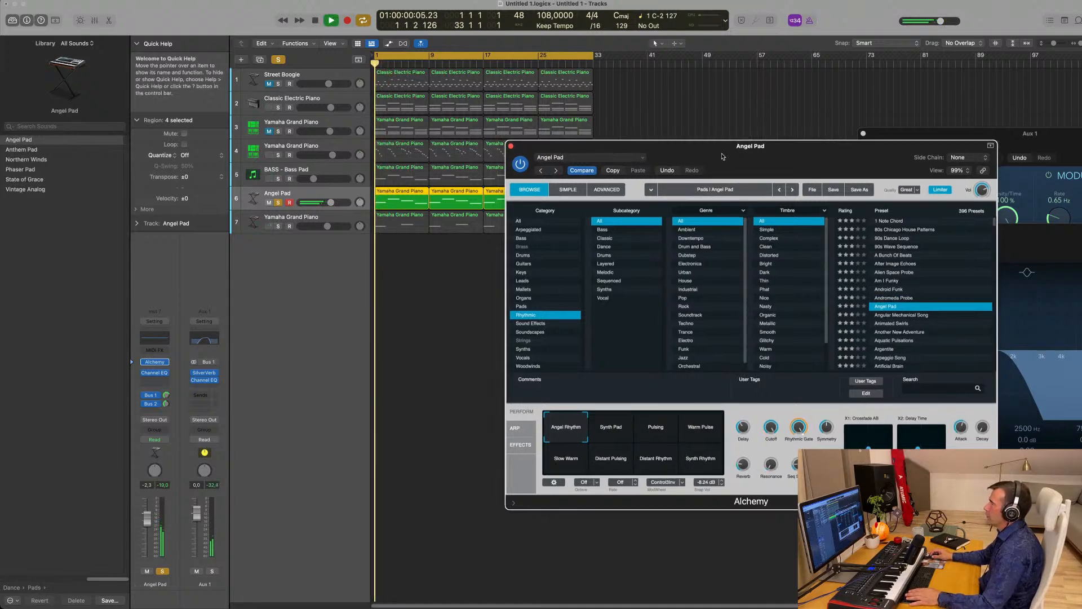
pyautogui.click(278, 203)
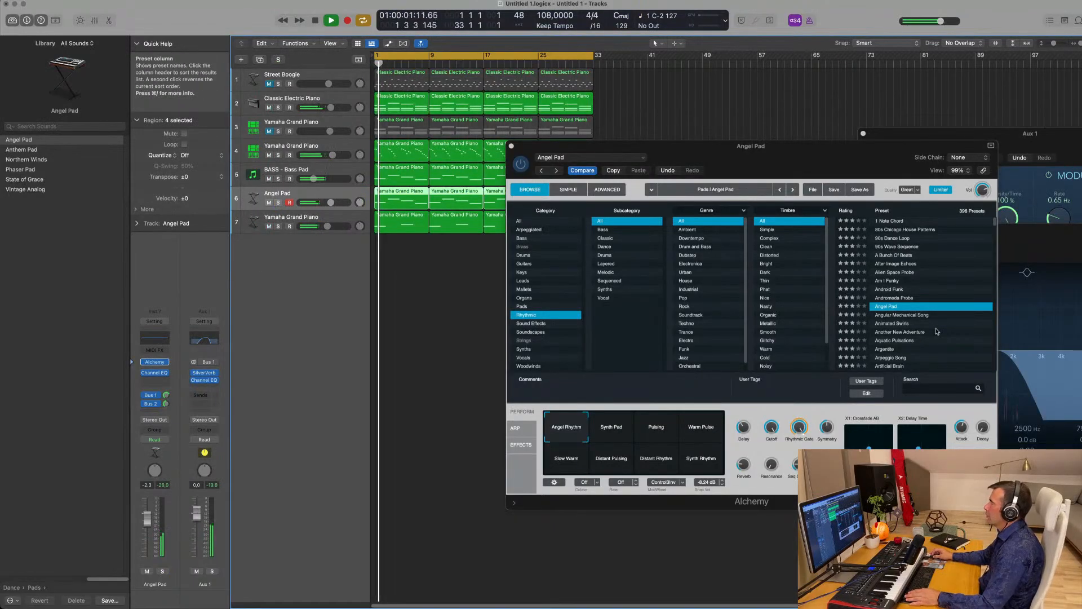
pyautogui.click(902, 323)
pyautogui.scroll(-3, 908, 304)
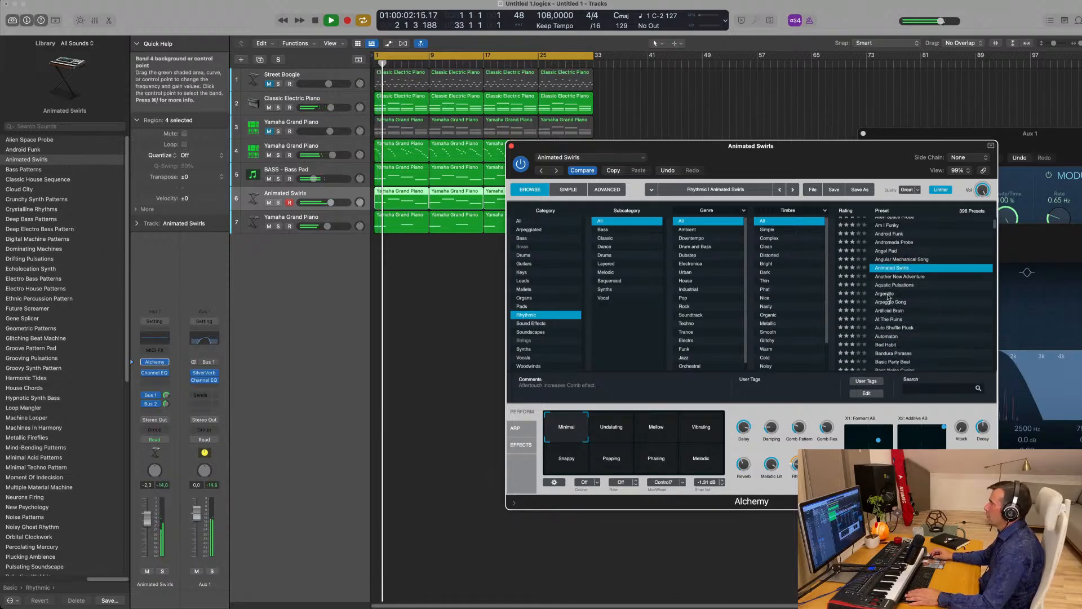
pyautogui.click(919, 294)
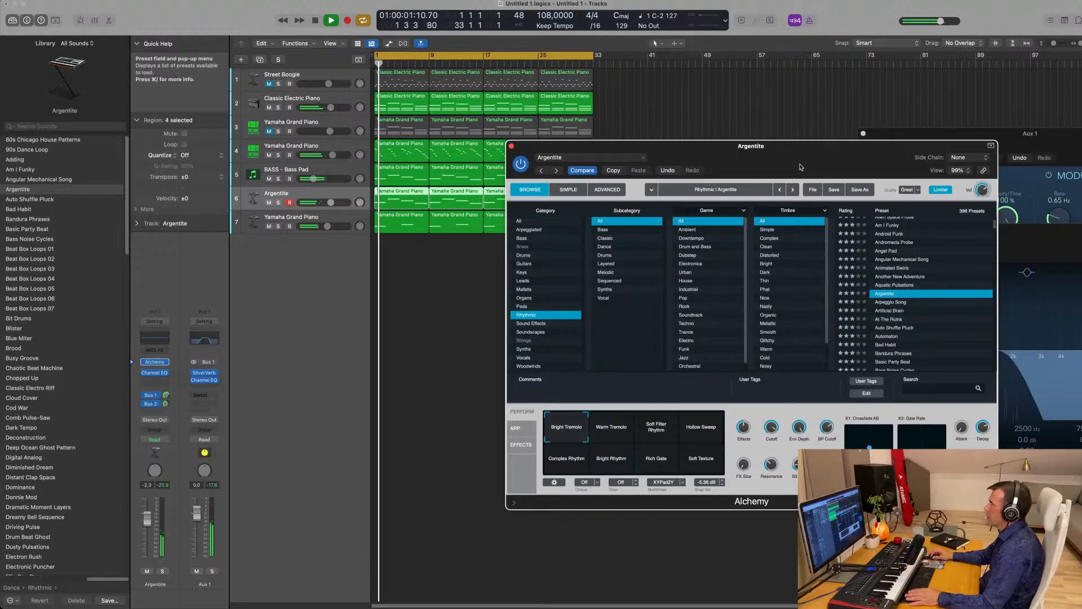
pyautogui.moveTo(699, 146); pyautogui.dragTo(711, 143)
pyautogui.moveTo(147, 518); pyautogui.dragTo(148, 513)
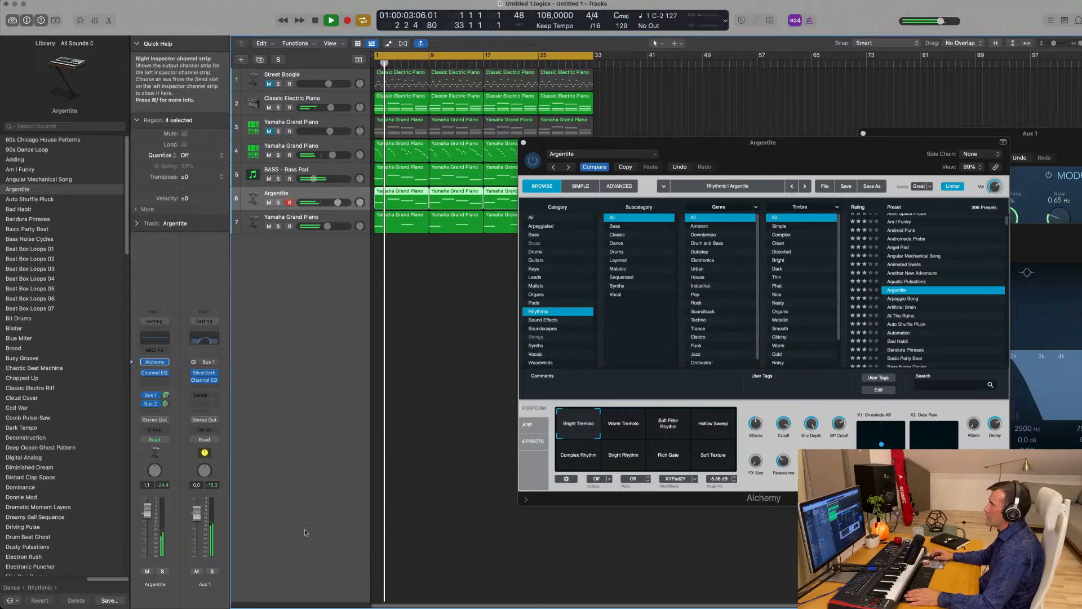
# - Audition Warm Tremolo, Soft Filter Rhythm, Hollow Sweep and Complex Rhythm, settling on Bright Tremolo
pyautogui.click(627, 424)
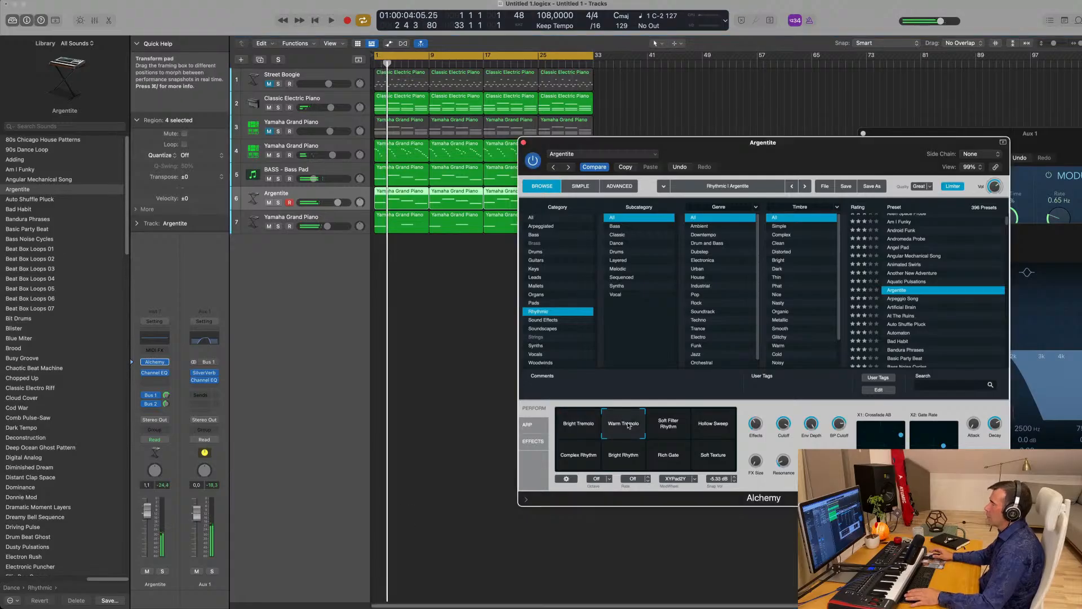
pyautogui.click(670, 427)
pyautogui.click(714, 426)
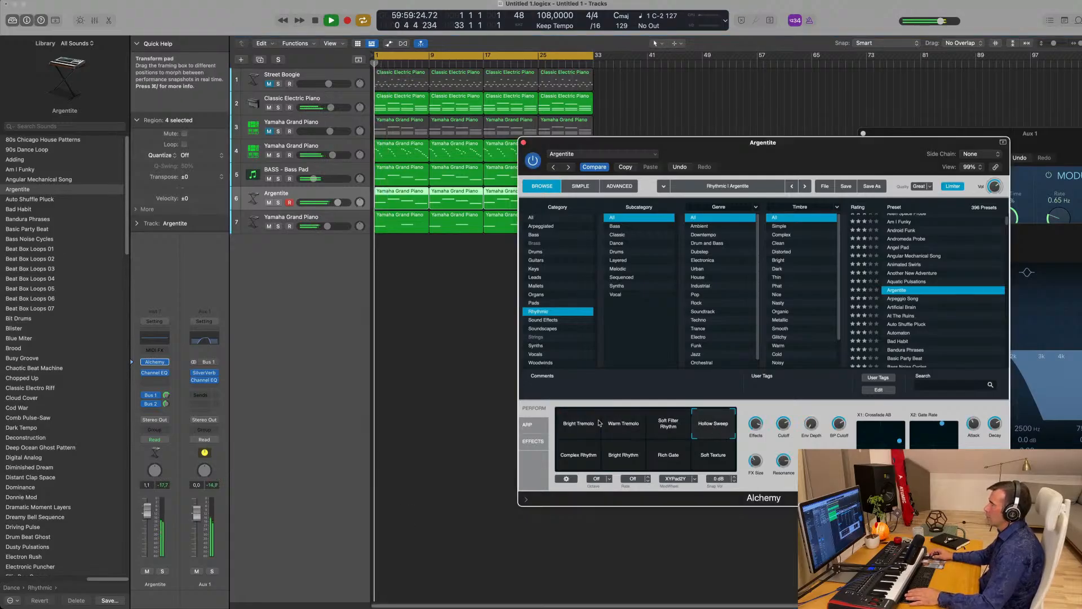
pyautogui.click(570, 427)
pyautogui.click(573, 456)
pyautogui.press('space')
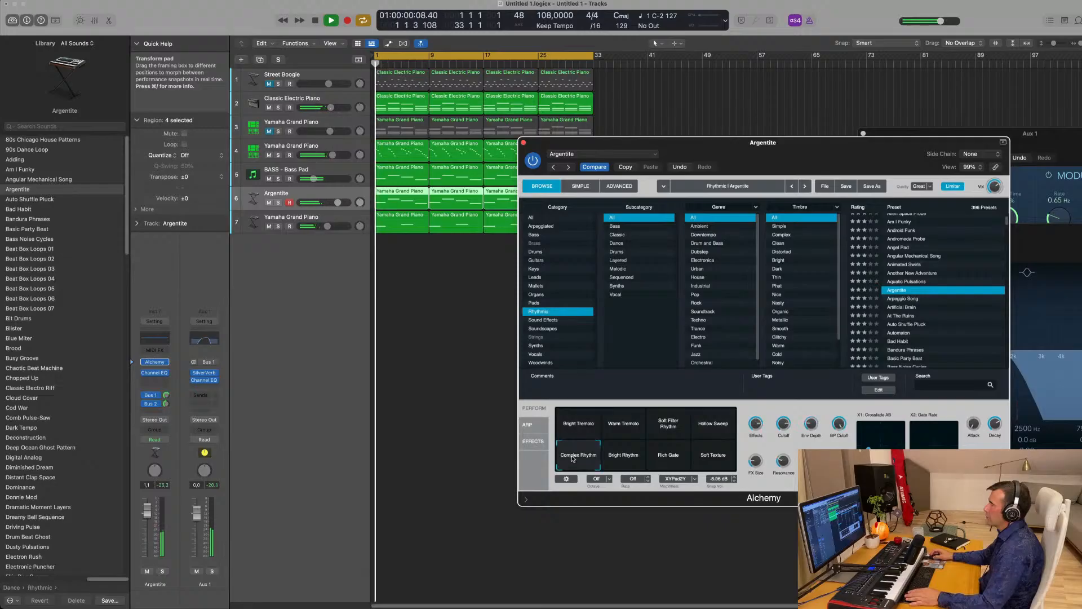
pyautogui.click(579, 429)
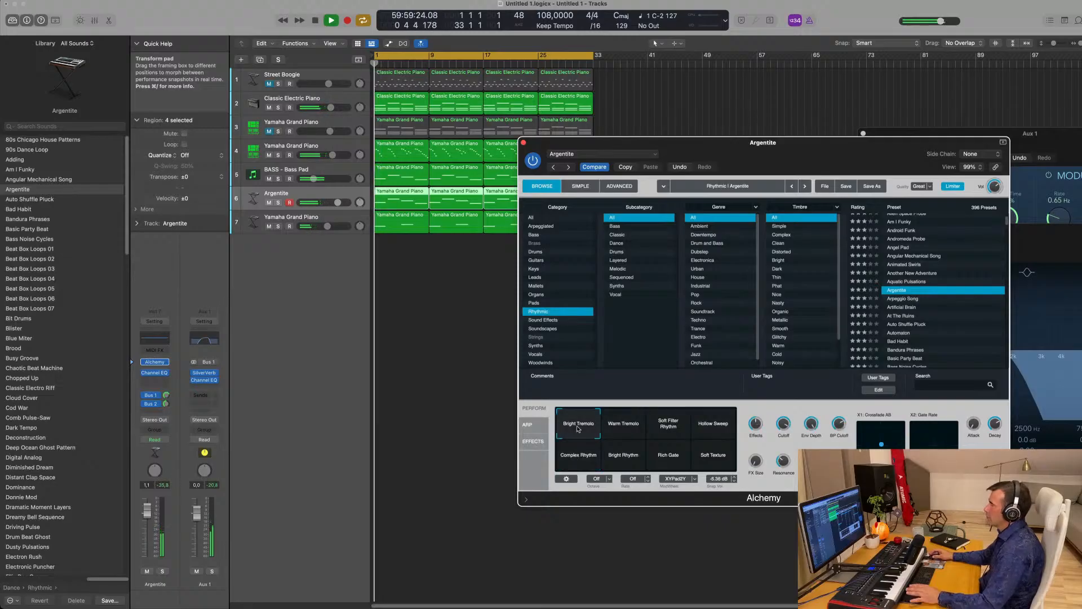
pyautogui.press('space')
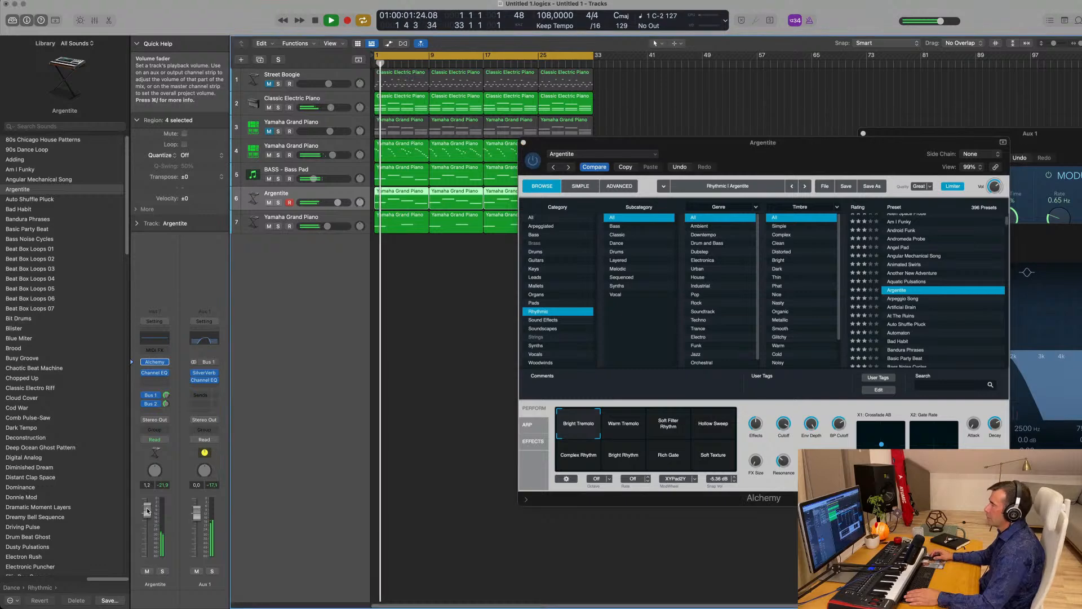
pyautogui.moveTo(685, 145); pyautogui.dragTo(539, 257)
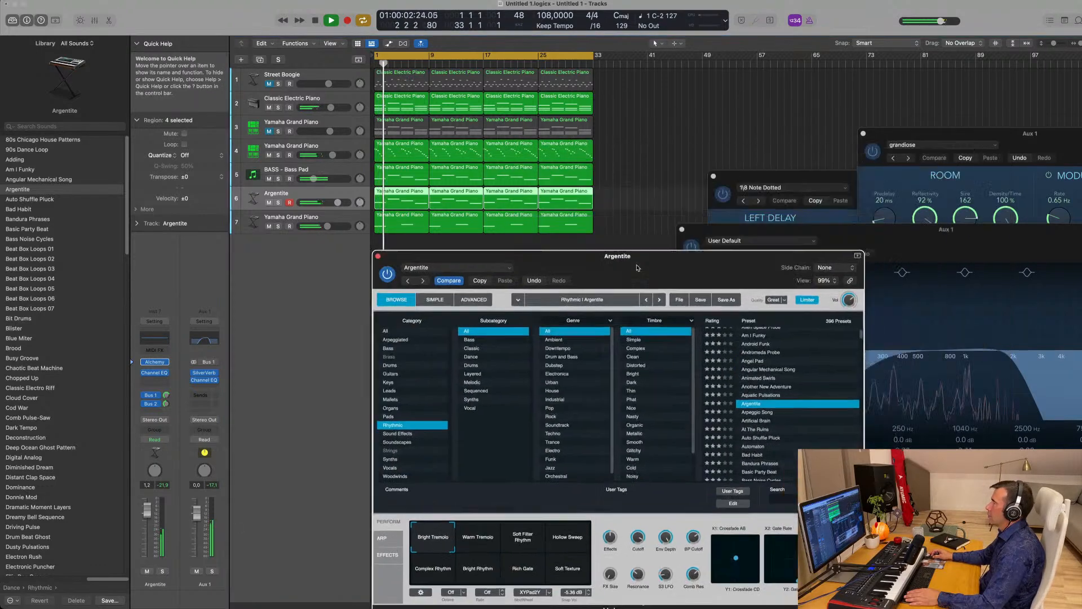
# - Close the Alchemy window and briefly solo, then unsolo, the Argentite track
pyautogui.click(378, 255)
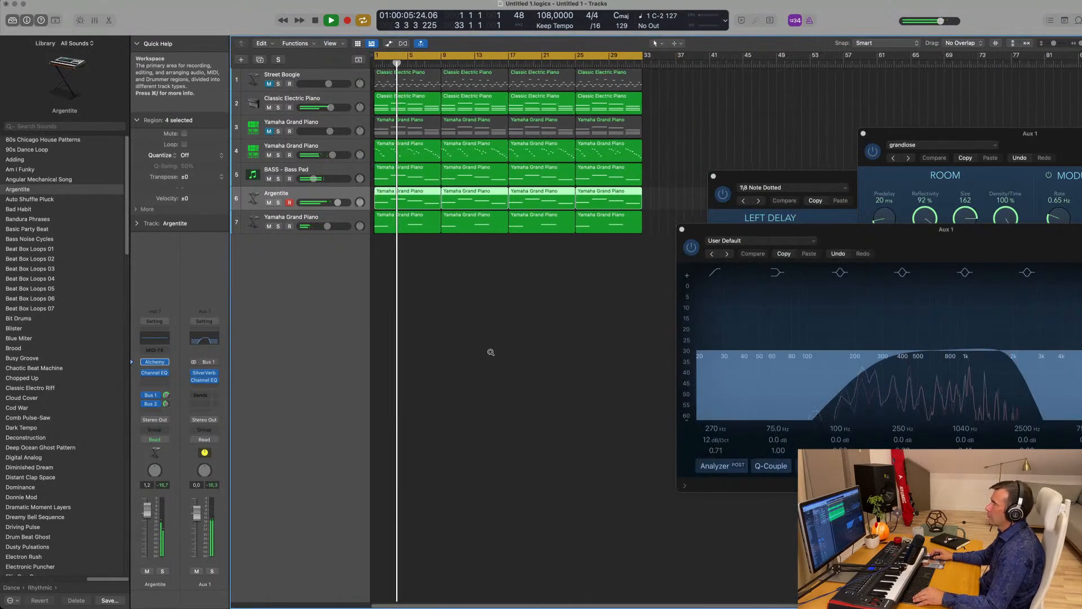
pyautogui.click(671, 102)
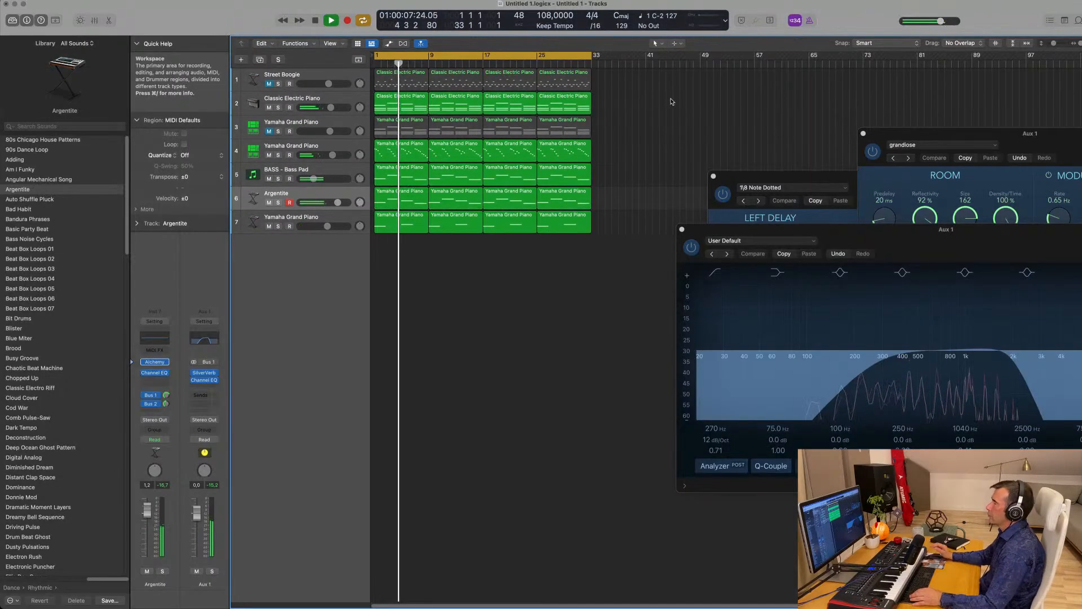
pyautogui.hscroll(2, 670, 147)
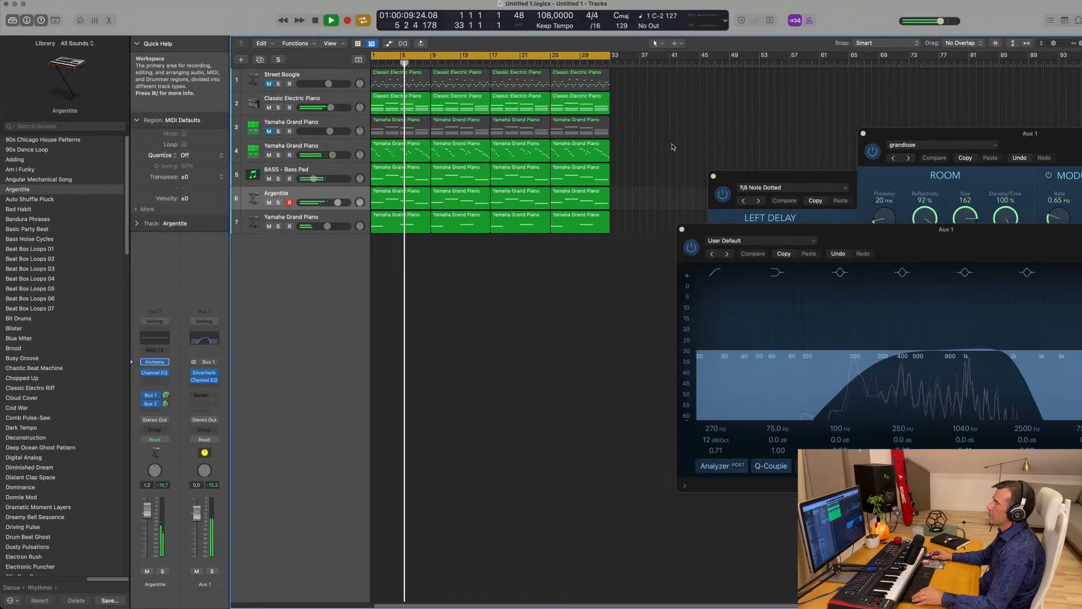
pyautogui.hscroll(-3, 673, 147)
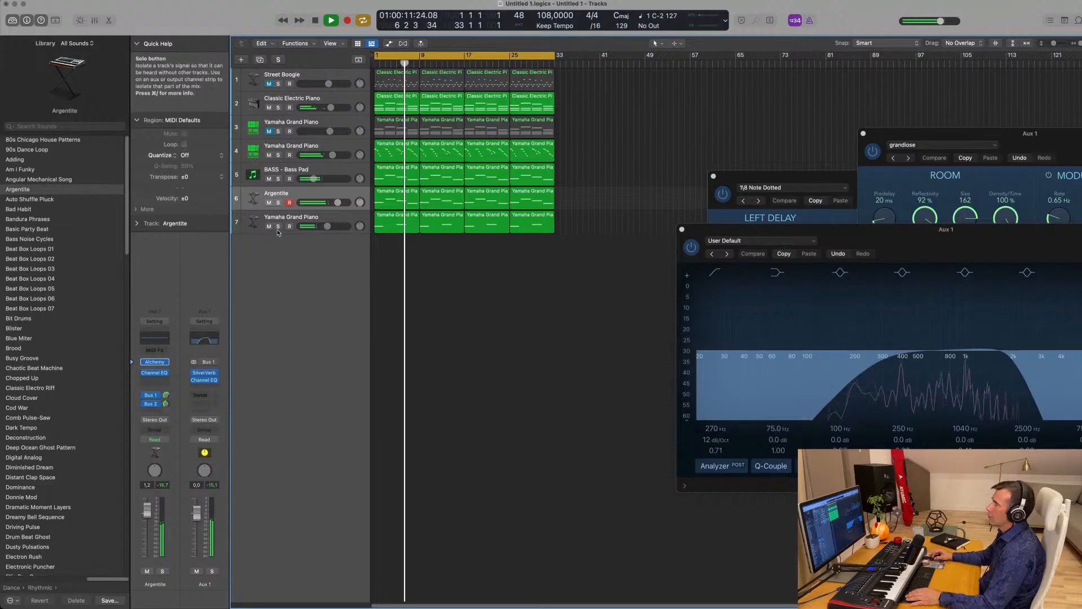
pyautogui.click(278, 203)
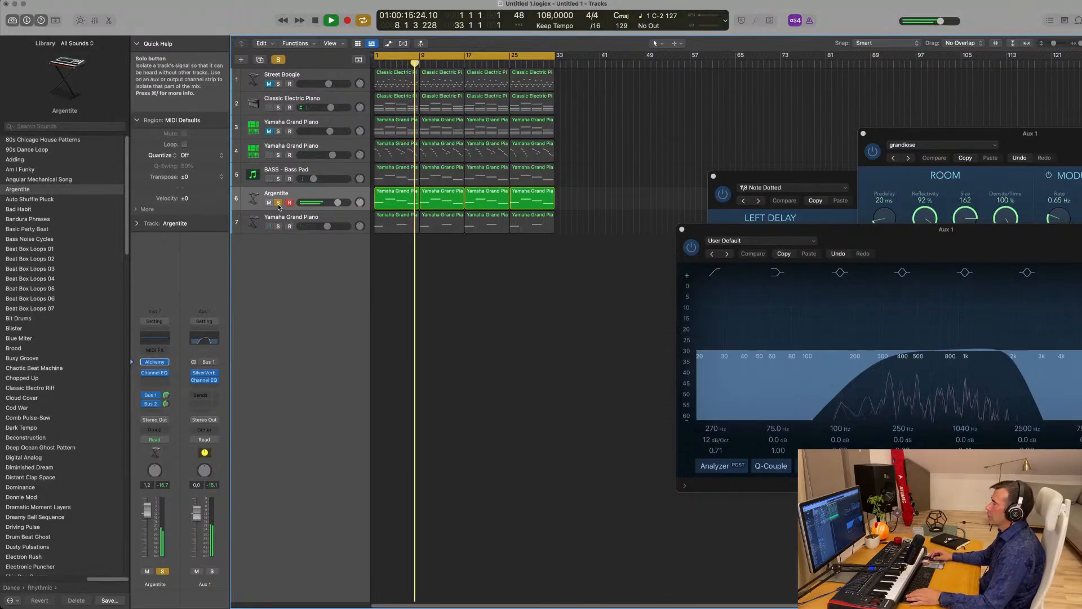
pyautogui.click(278, 203)
pyautogui.press('Return')
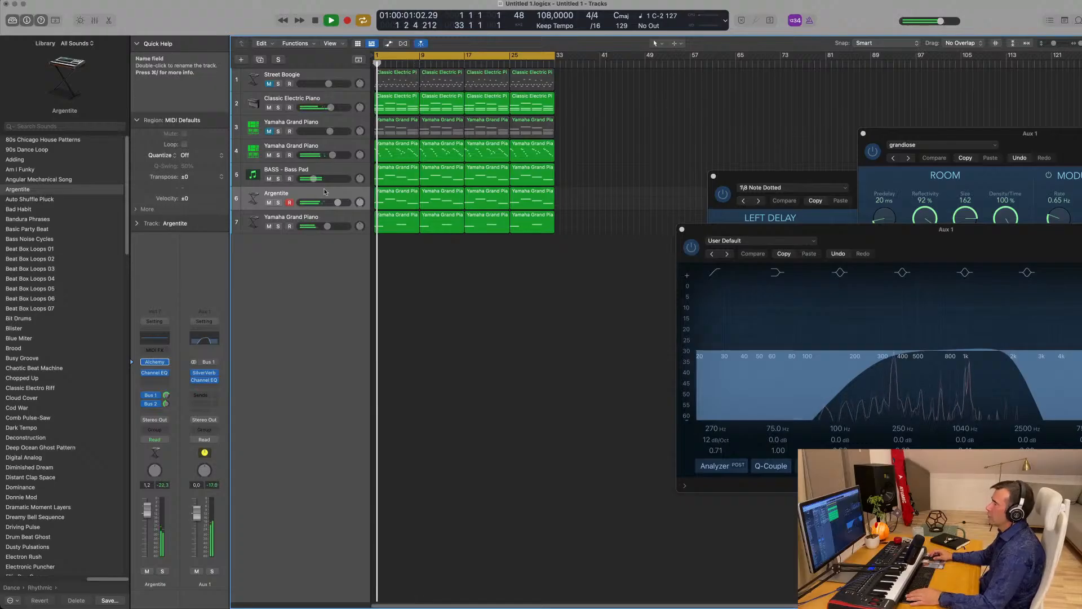
# - Mute the Classic Electric Piano track, replay from bar 1, and select Yamaha Grand Piano track 7
pyautogui.click(270, 108)
pyautogui.press('space')
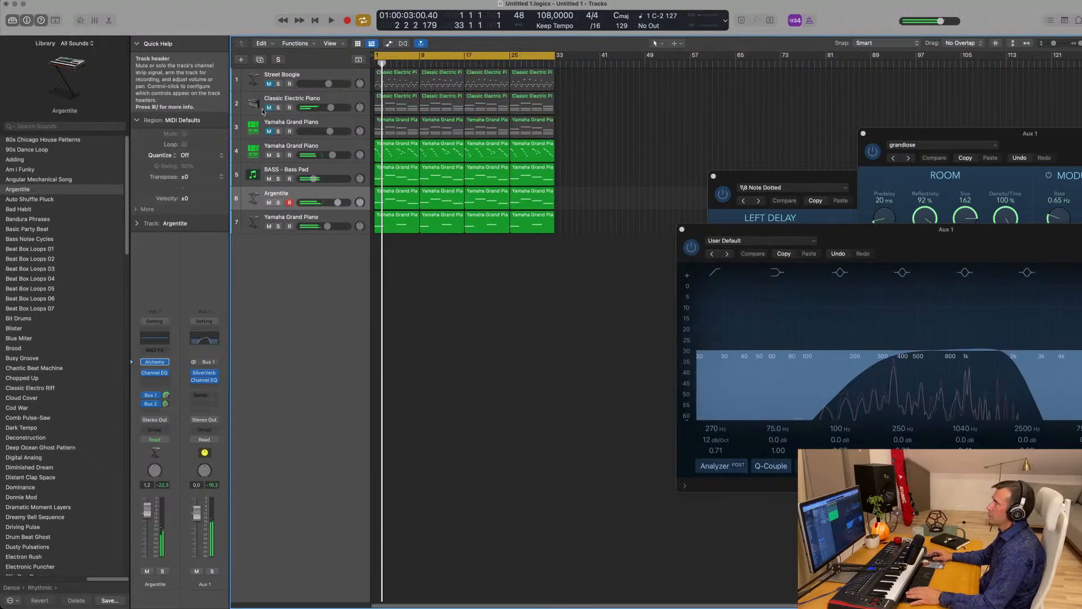
pyautogui.press('space')
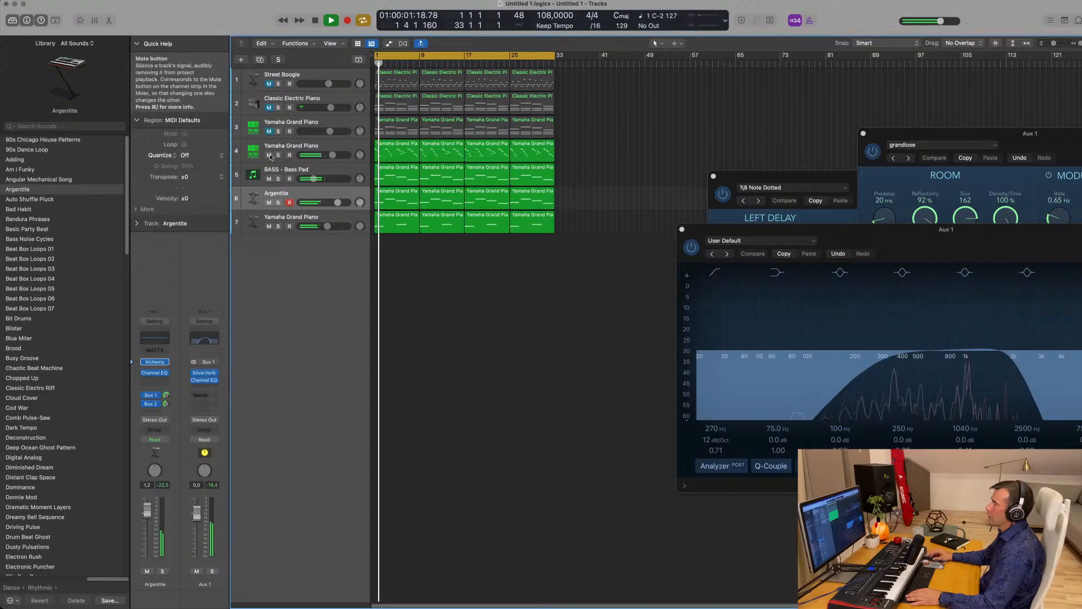
pyautogui.click(342, 221)
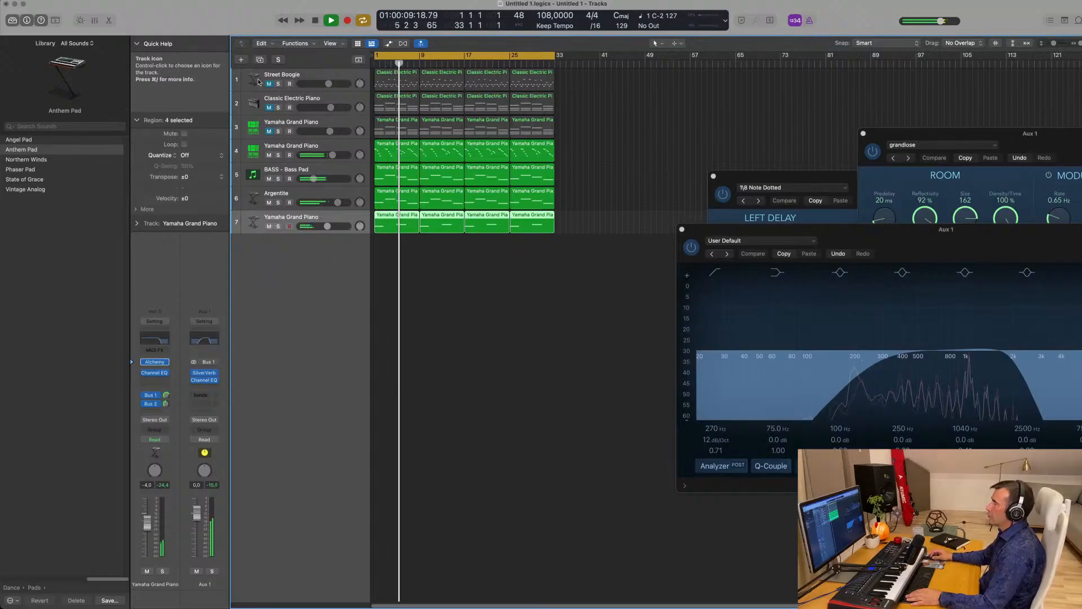
# - Duplicate the Argentite track onto a new row and repeat its region to fill bars 1–33
pyautogui.doubleClick(285, 269)
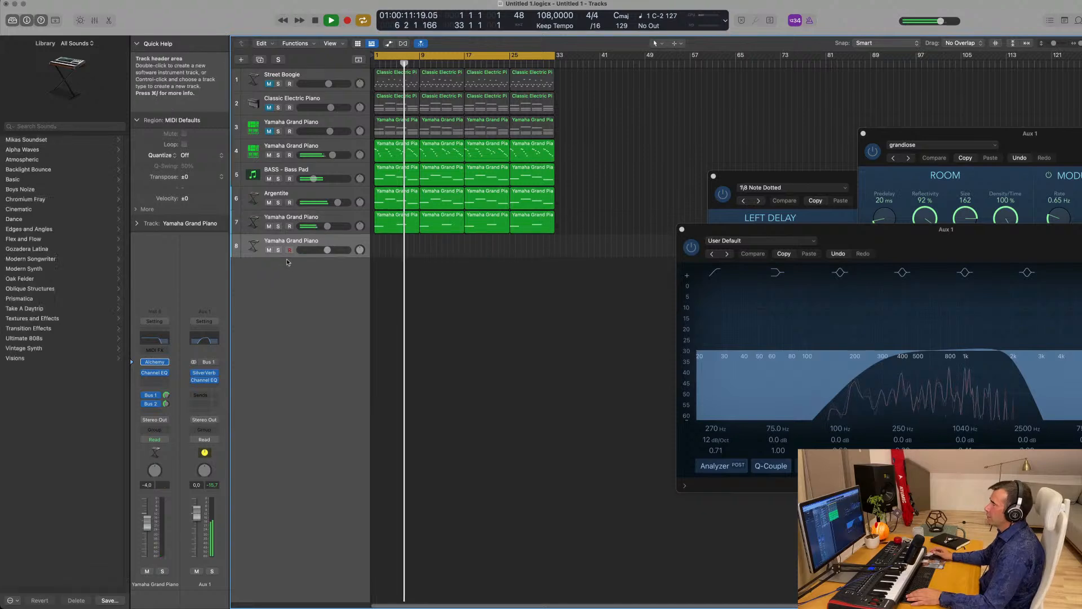
pyautogui.click(305, 197)
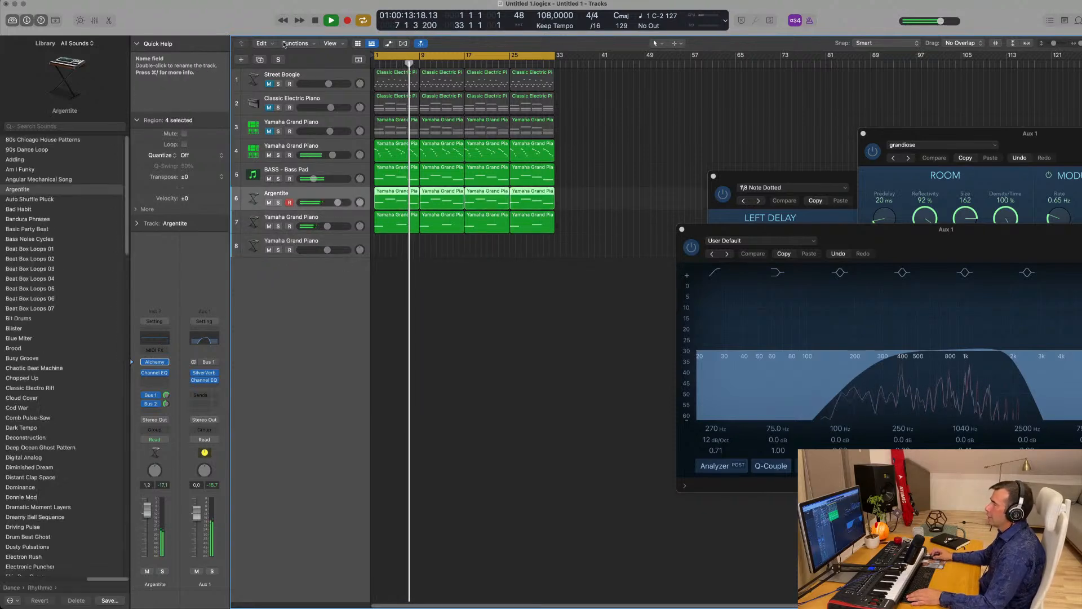
pyautogui.click(259, 60)
pyautogui.moveTo(397, 194); pyautogui.dragTo(397, 223)
pyautogui.press('super+r')
pyautogui.press('super+r')
pyautogui.press('super+r')
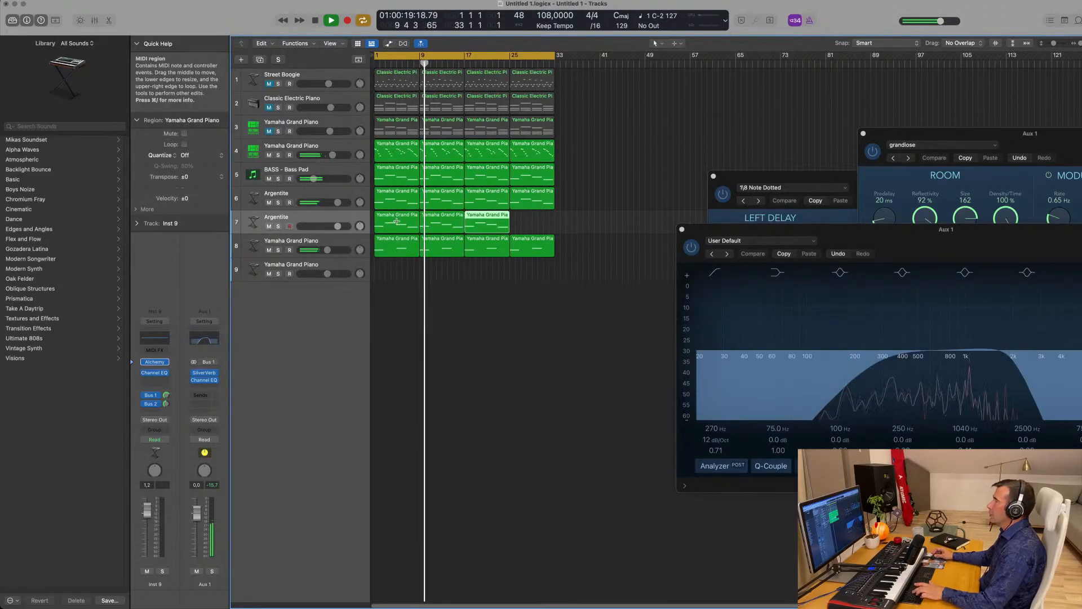
pyautogui.click(361, 223)
pyautogui.press('Return')
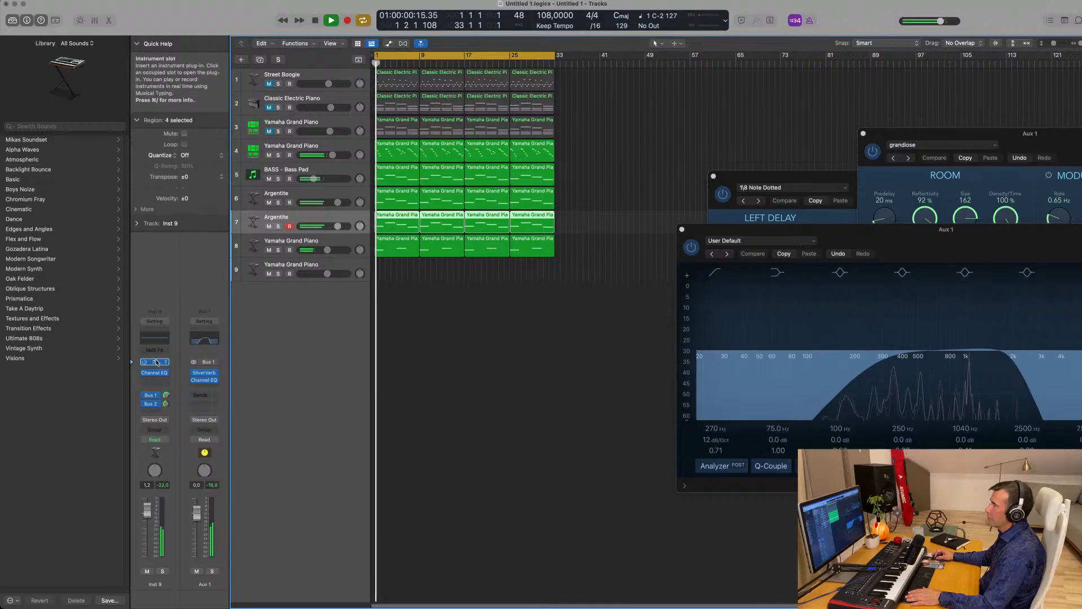
# - Load Alchemy's Bad Habit preset on the new track 7
pyautogui.click(157, 363)
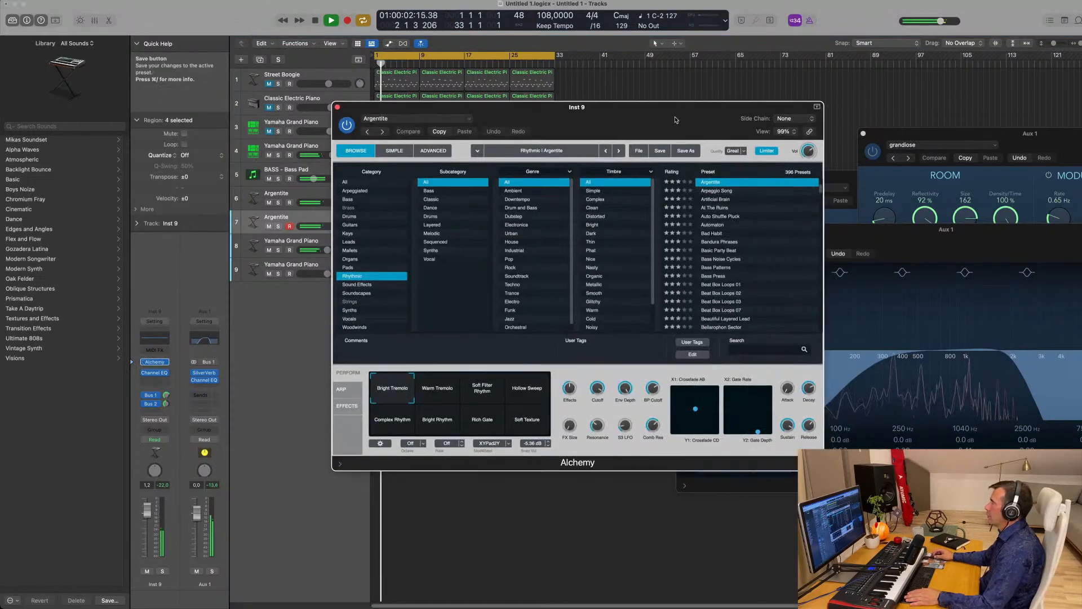
pyautogui.press('space')
pyautogui.press('space')
pyautogui.scroll(-10, 758, 257)
pyautogui.scroll(10, 761, 253)
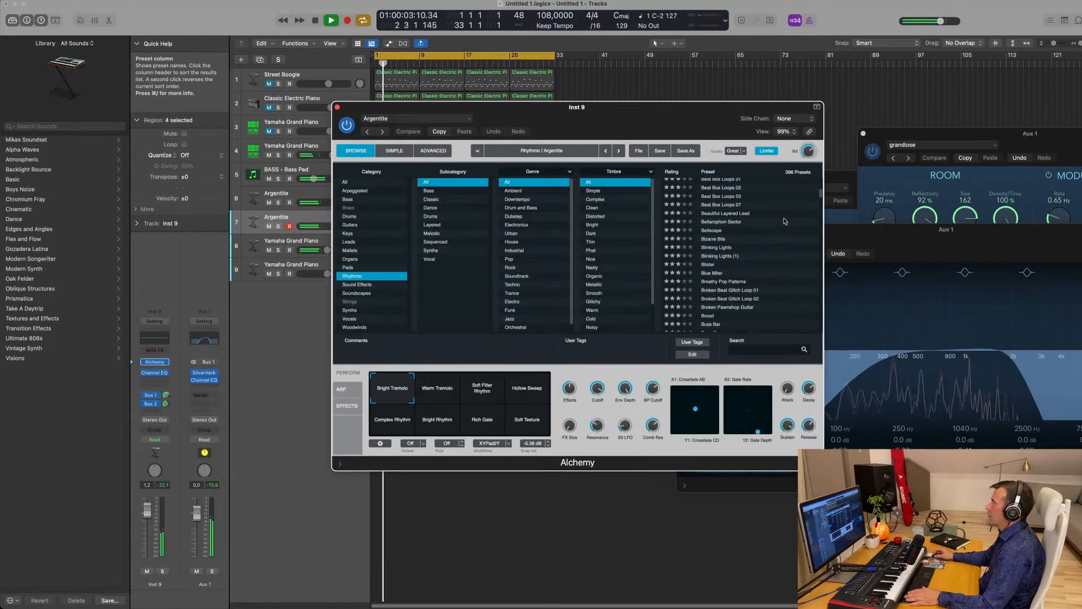
pyautogui.scroll(2, 785, 221)
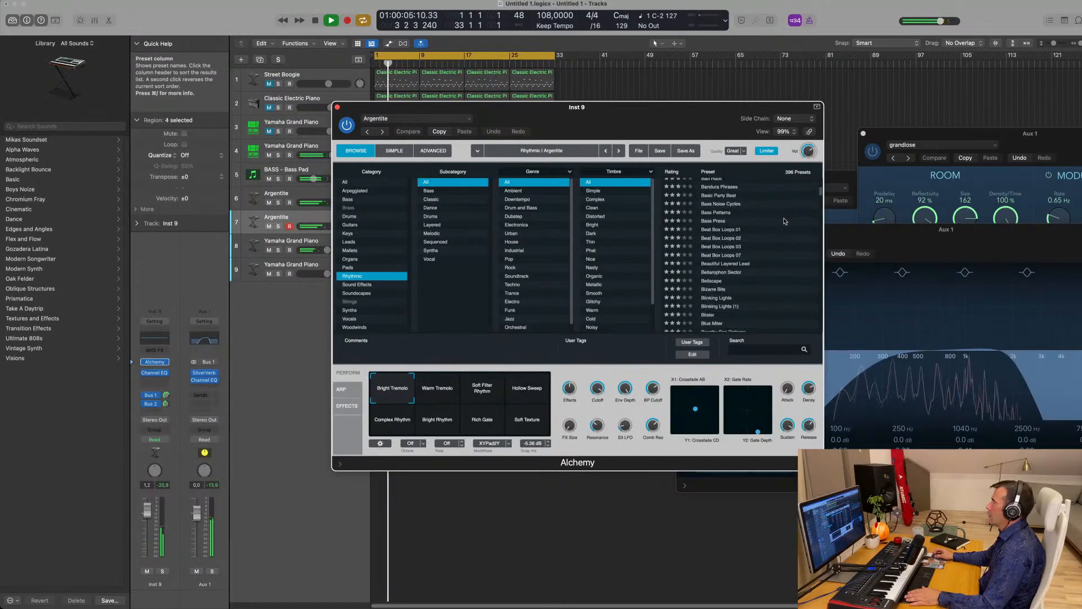
pyautogui.scroll(4, 785, 221)
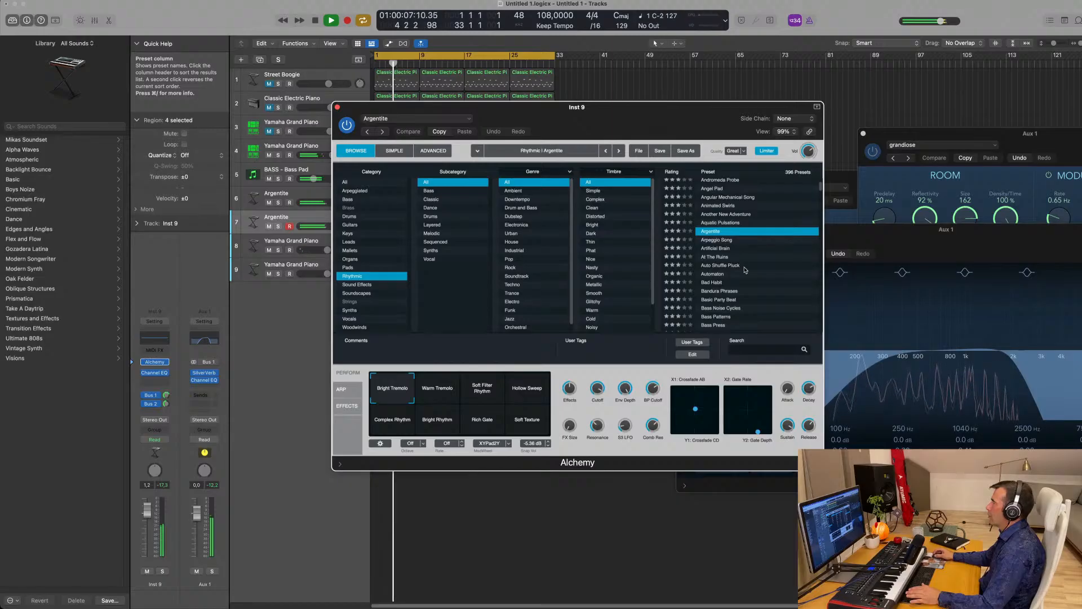
pyautogui.click(712, 281)
pyautogui.moveTo(639, 117); pyautogui.dragTo(845, 97)
# - Solo Bad Habit, lower its Bus 1 send to -25 dB, and try the Dark Thin variation
pyautogui.press('space')
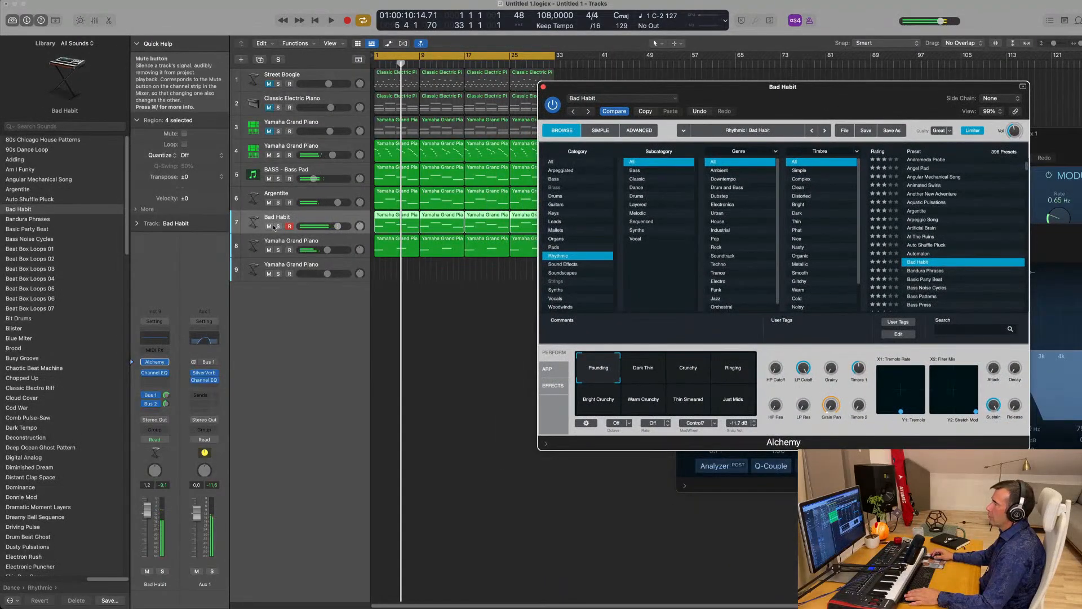
pyautogui.press('space')
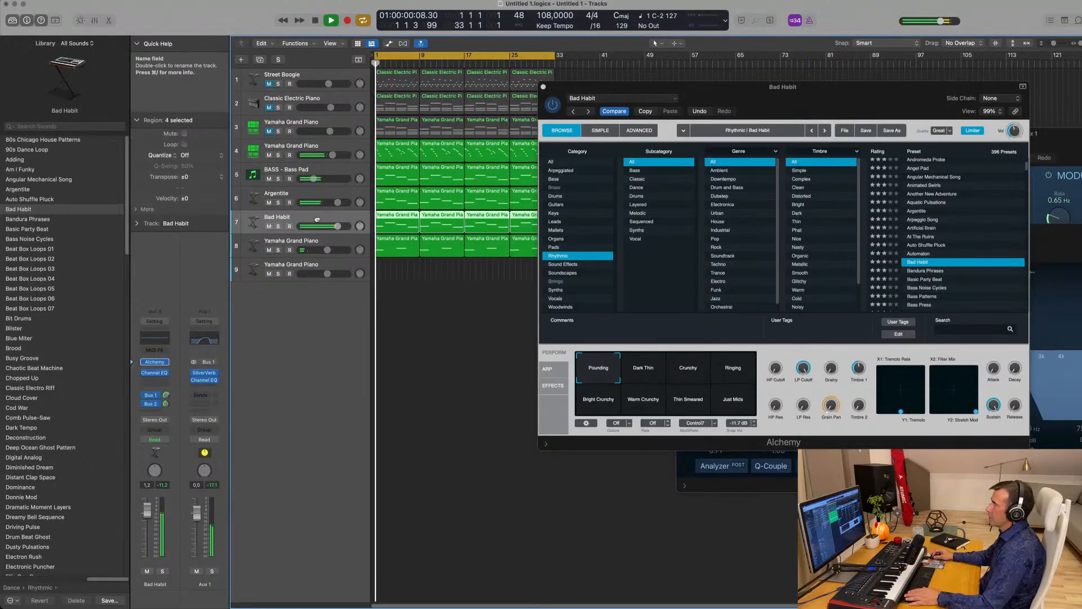
pyautogui.click(277, 226)
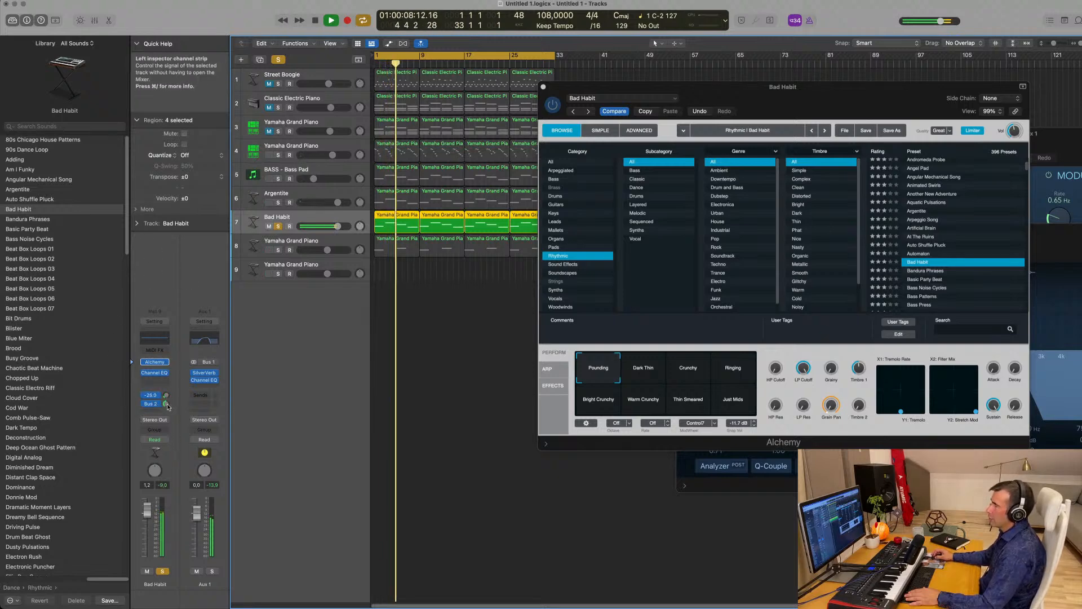
pyautogui.moveTo(166, 395); pyautogui.dragTo(166, 416)
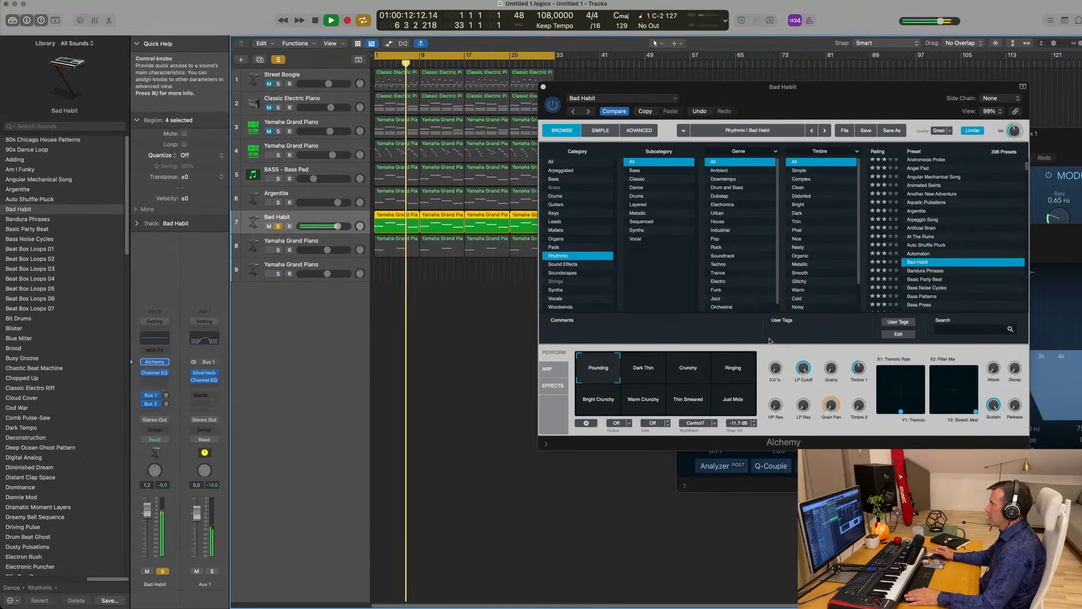
pyautogui.click(649, 374)
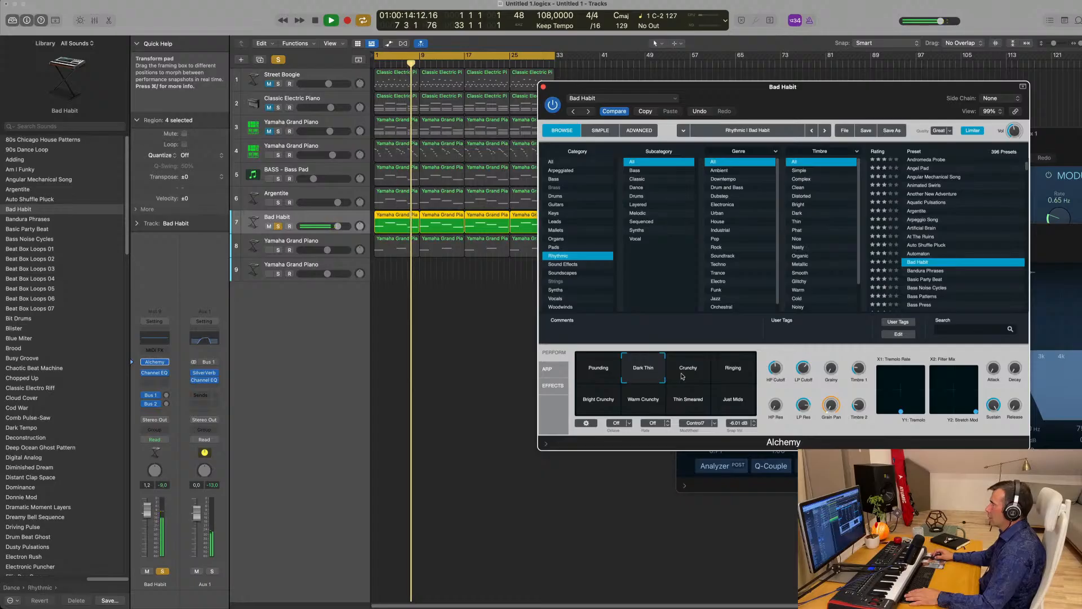
# - Unsolo Bad Habit, turn its volume down to about -5.3 dB, and settle on Ringing
pyautogui.click(278, 226)
pyautogui.press('space')
pyautogui.press('space')
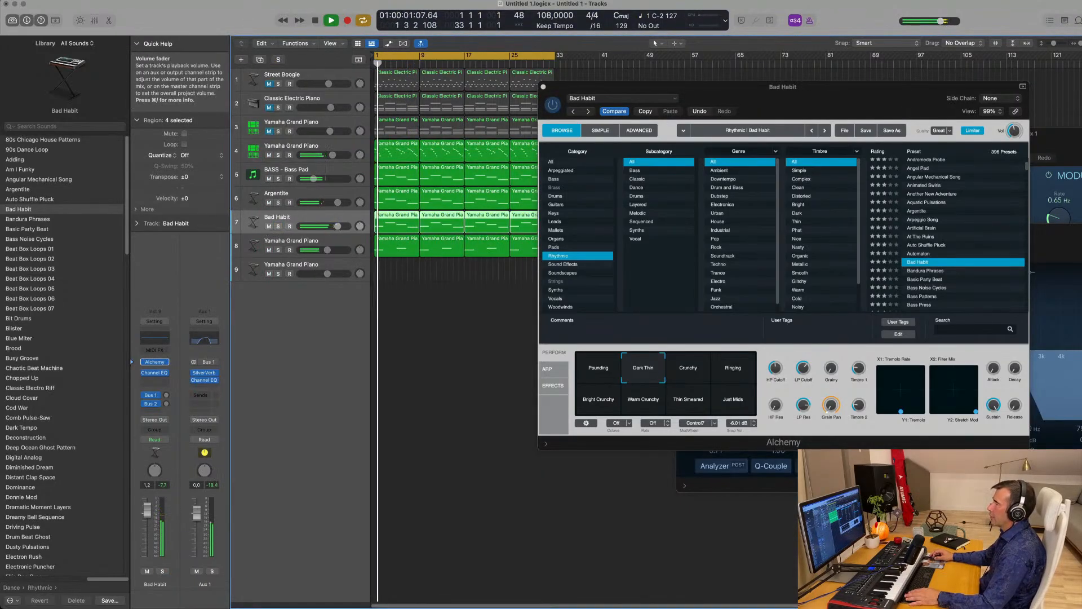
pyautogui.moveTo(337, 226); pyautogui.dragTo(311, 231)
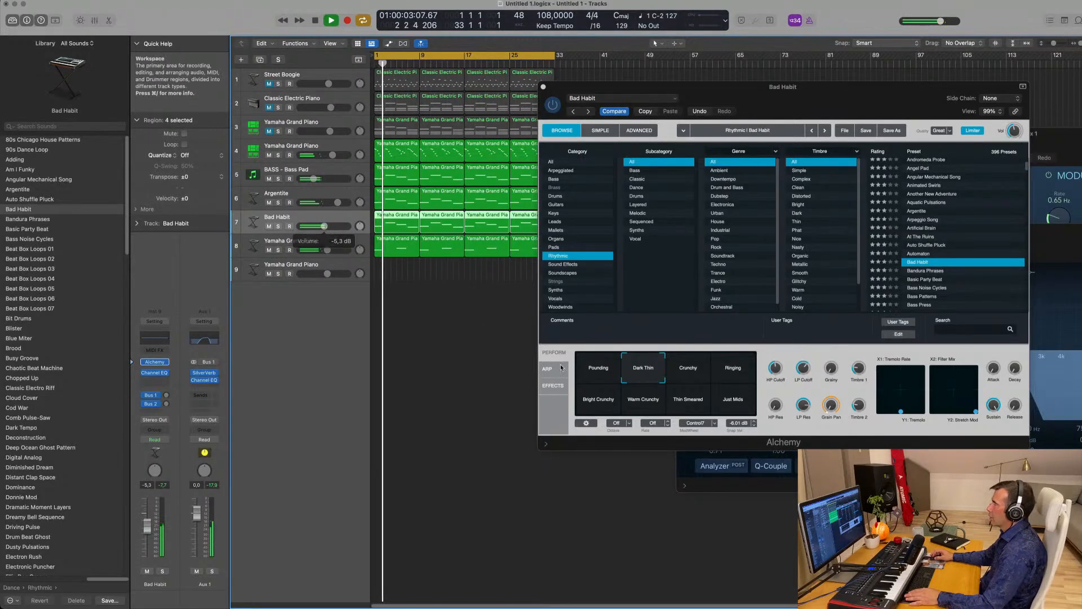
pyautogui.click(696, 377)
pyautogui.click(733, 373)
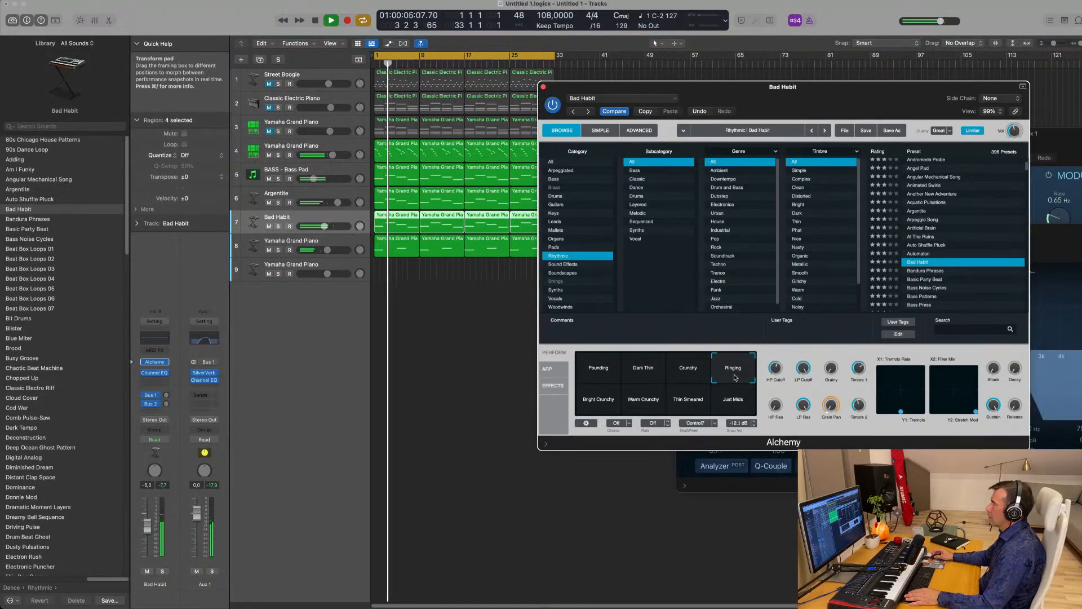
# - Try Bad Habit's Bright Crunchy, Warm Crunchy and Thin Smeared variations, returning to Dark Thin
pyautogui.click(604, 402)
pyautogui.click(647, 403)
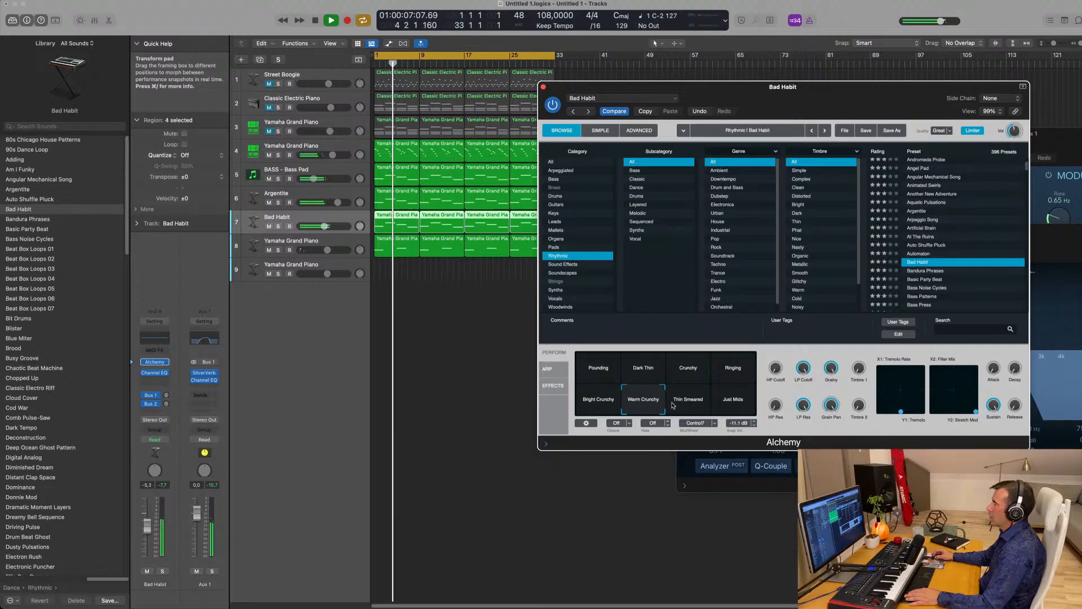
pyautogui.click(674, 403)
pyautogui.click(651, 376)
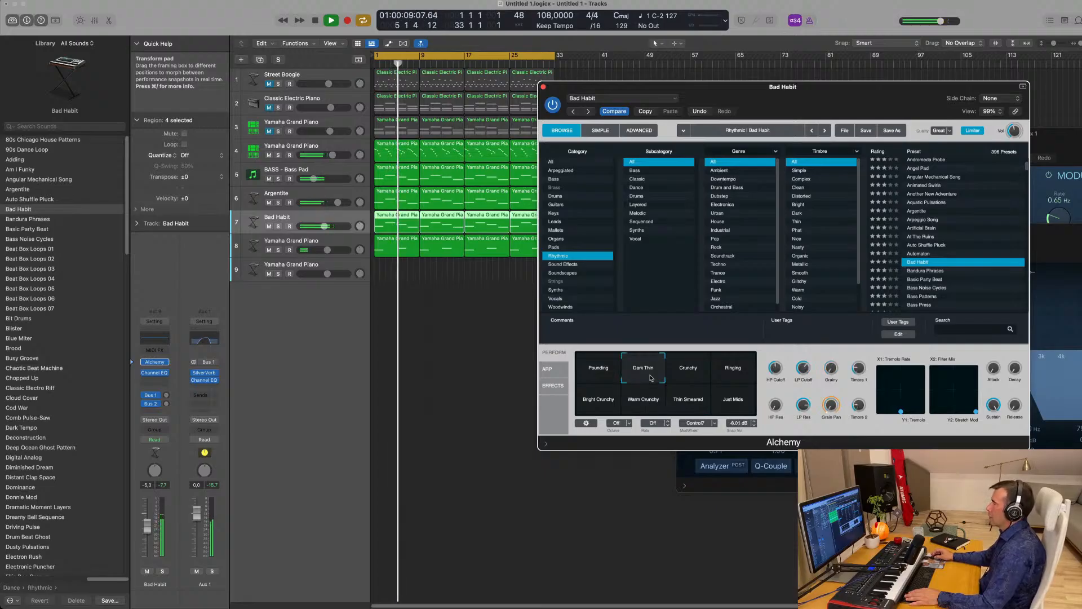
# - Load the Basic Party Beat preset and raise that track's volume slightly
pyautogui.click(927, 272)
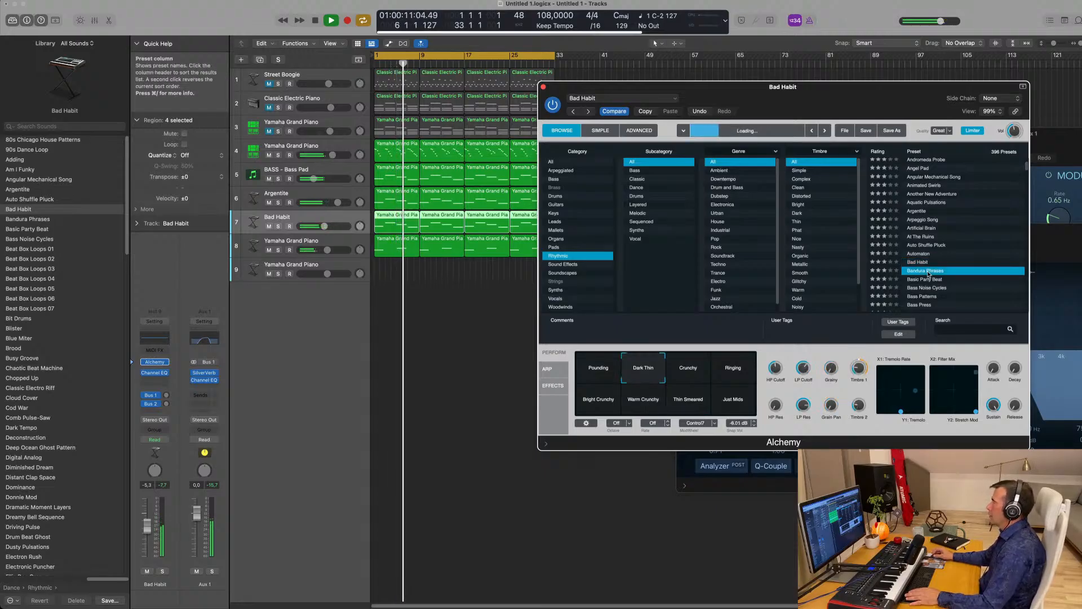
pyautogui.click(938, 280)
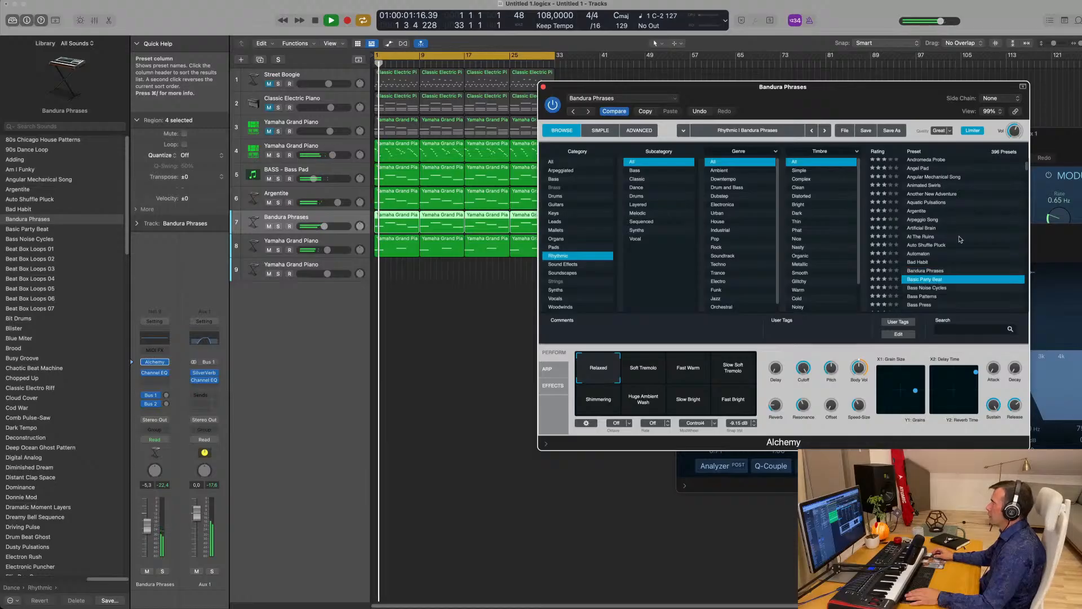
pyautogui.scroll(-2, 952, 247)
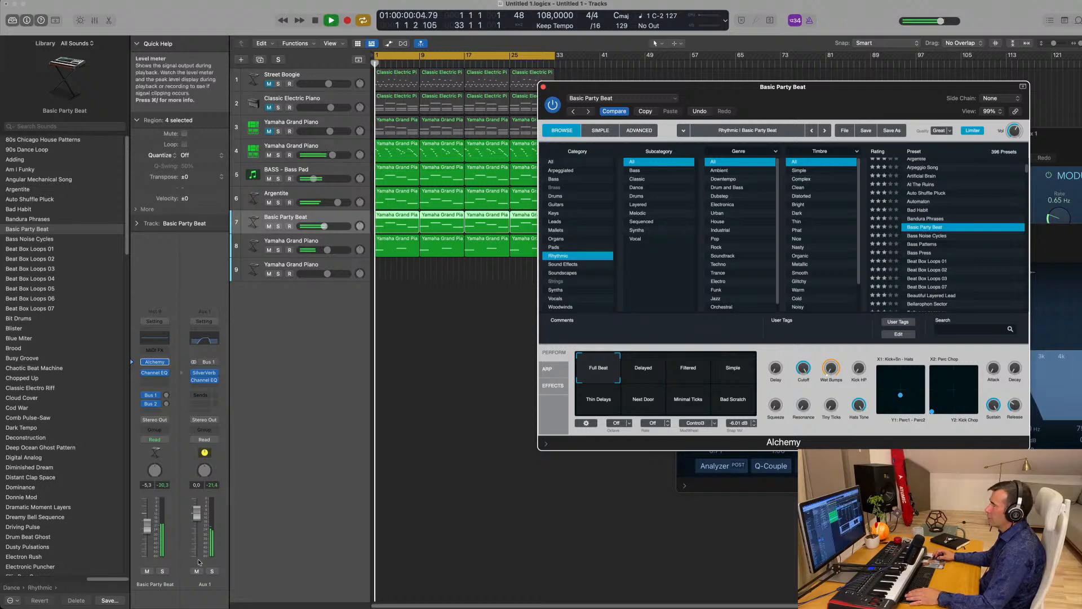
pyautogui.moveTo(146, 525); pyautogui.dragTo(150, 519)
# - Audition Basic Party Beat's Delayed, Filtered, Simple, Thin Delays and Next Door variations, soloed and unsoloed
pyautogui.click(639, 370)
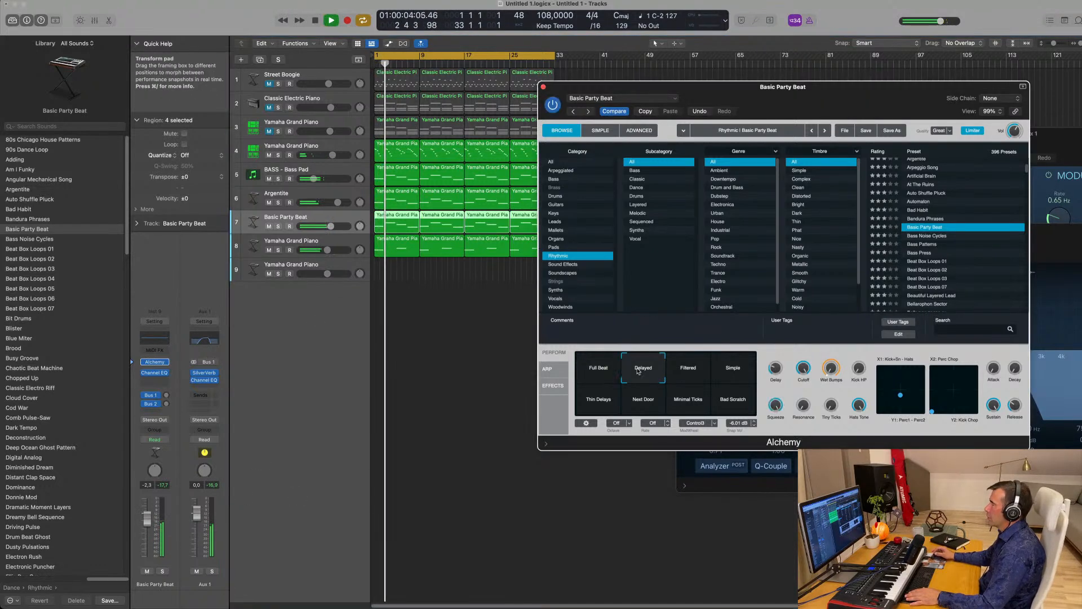
pyautogui.click(698, 371)
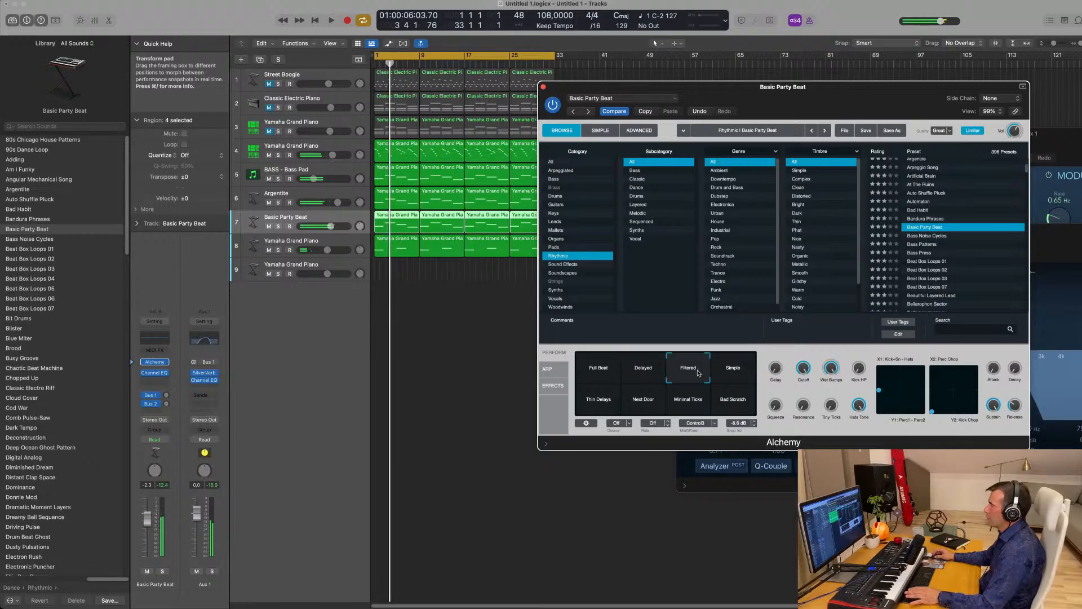
pyautogui.click(736, 369)
pyautogui.click(609, 399)
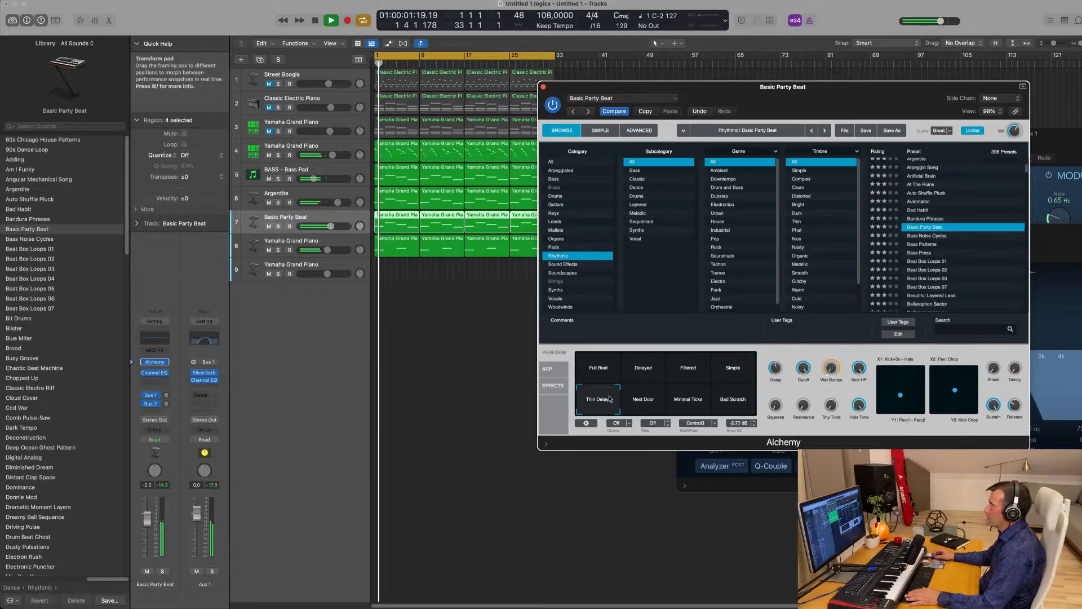
pyautogui.click(647, 404)
pyautogui.press('space')
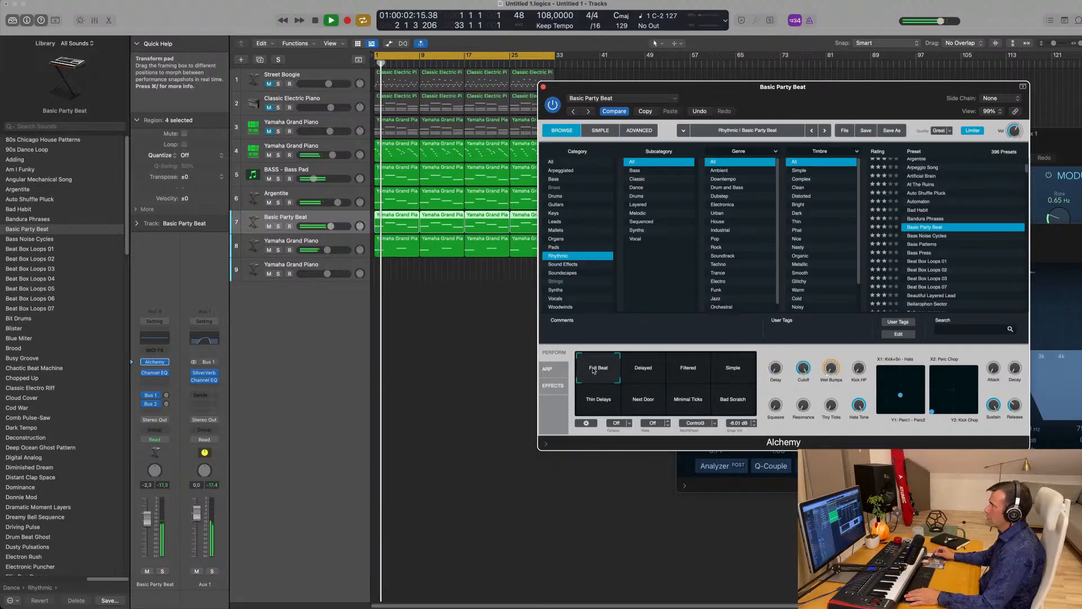
pyautogui.moveTo(860, 101); pyautogui.dragTo(843, 101)
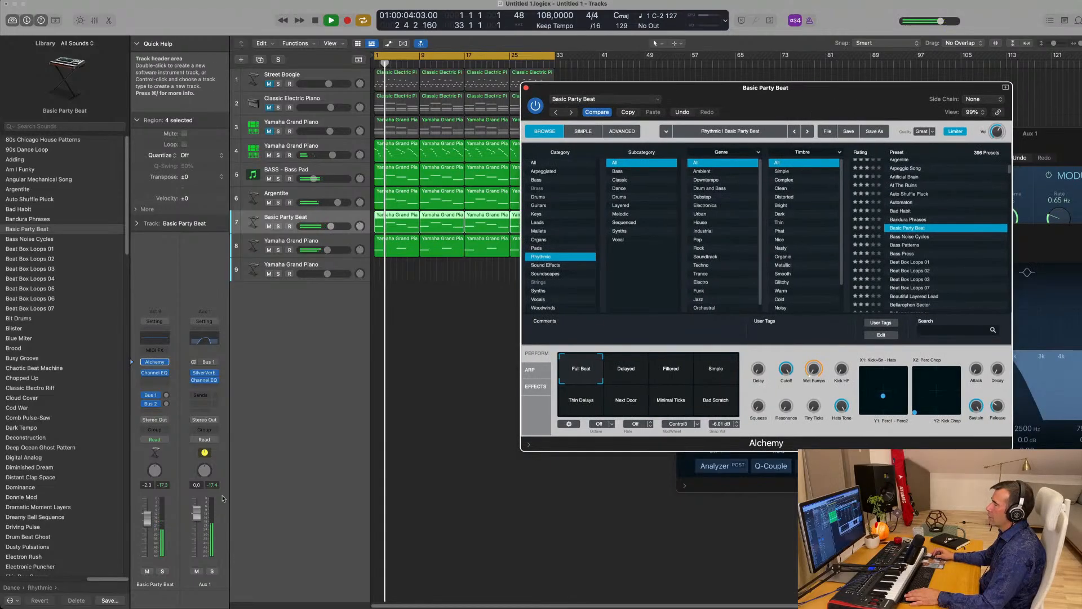
pyautogui.click(163, 572)
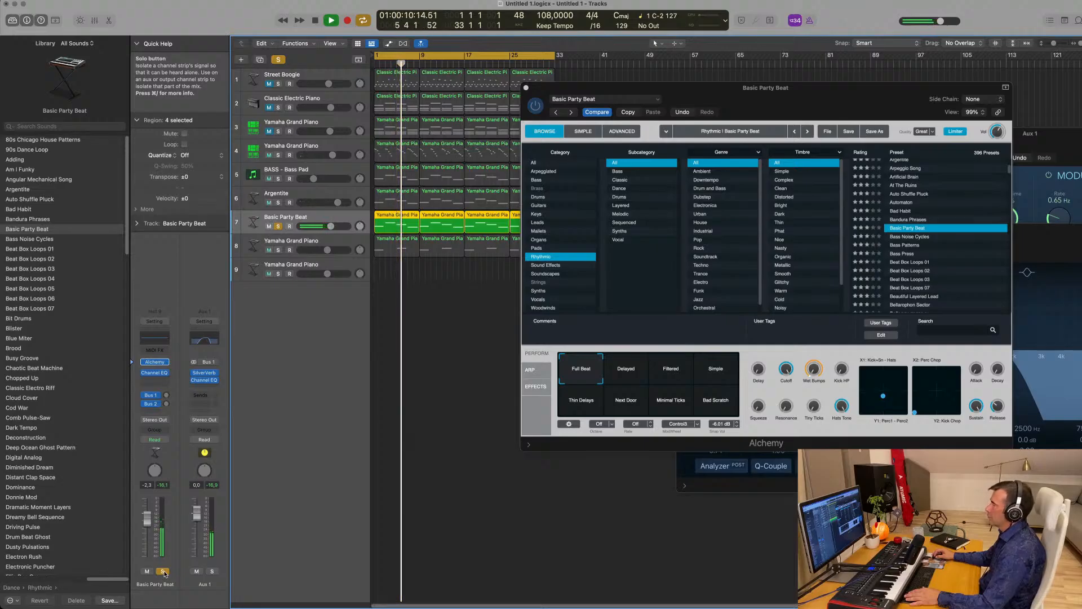
pyautogui.click(163, 572)
pyautogui.scroll(-1, 862, 260)
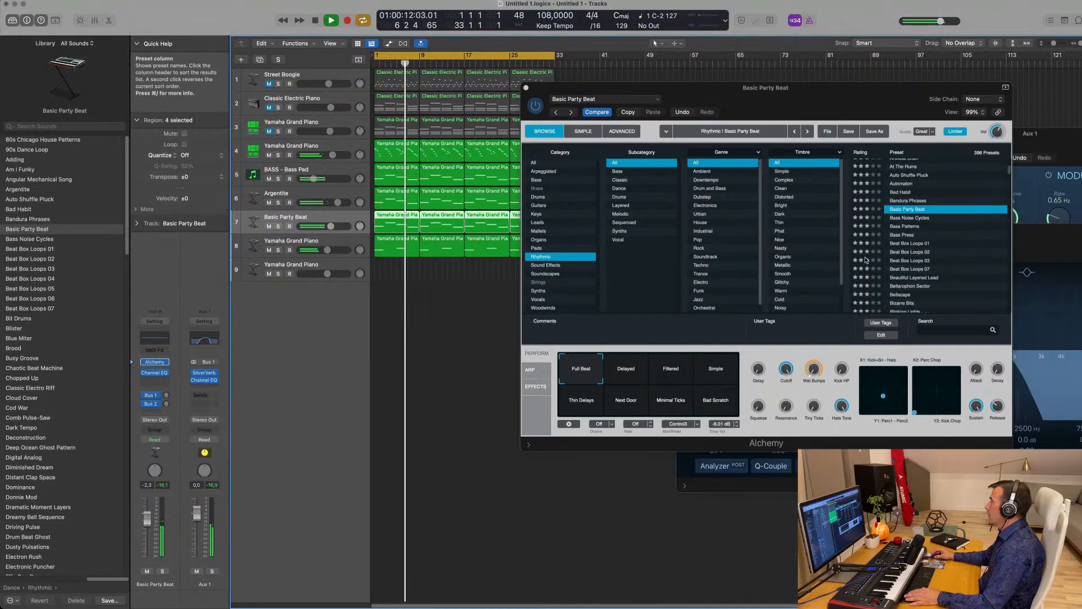
# - Try the Beat Box Loops 01, Beautiful Layered Lead, Bellarophon Sector and Bizarre Bits presets
pyautogui.click(920, 245)
pyautogui.press('Return')
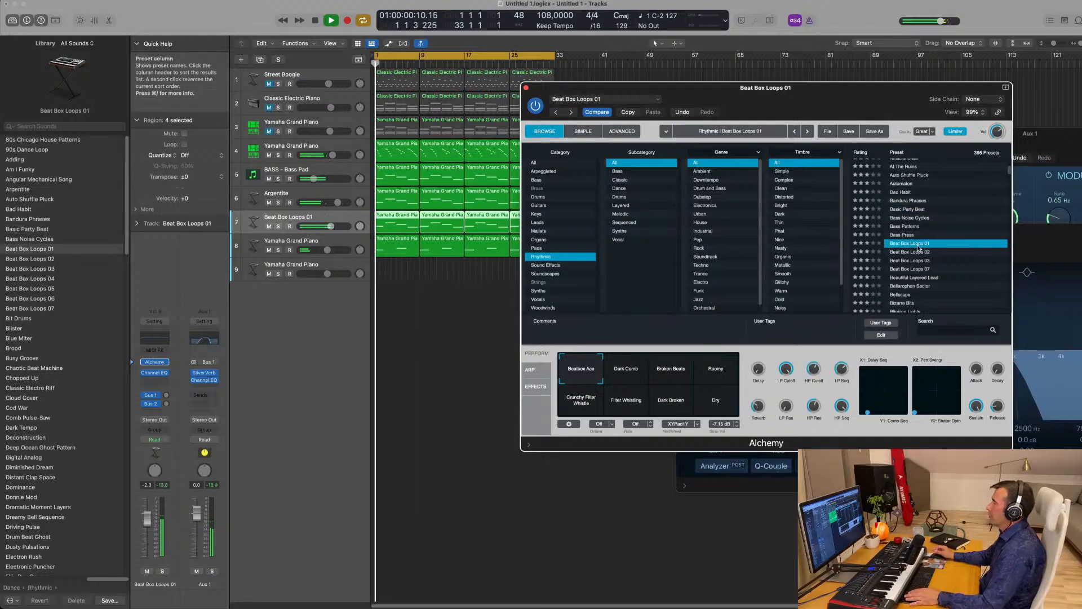
pyautogui.click(924, 278)
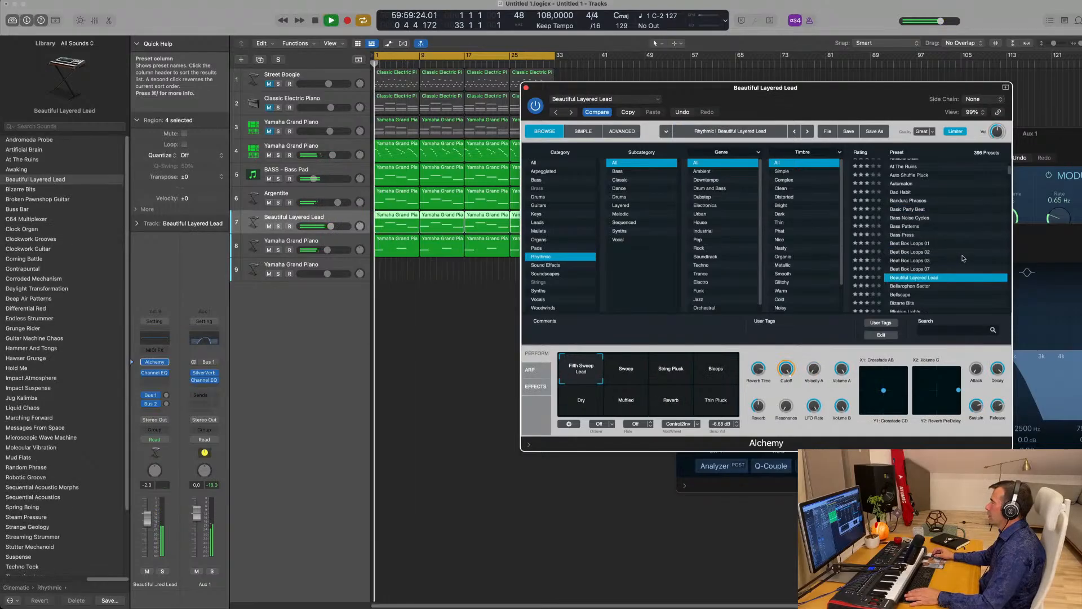
pyautogui.scroll(-2, 963, 258)
pyautogui.click(917, 241)
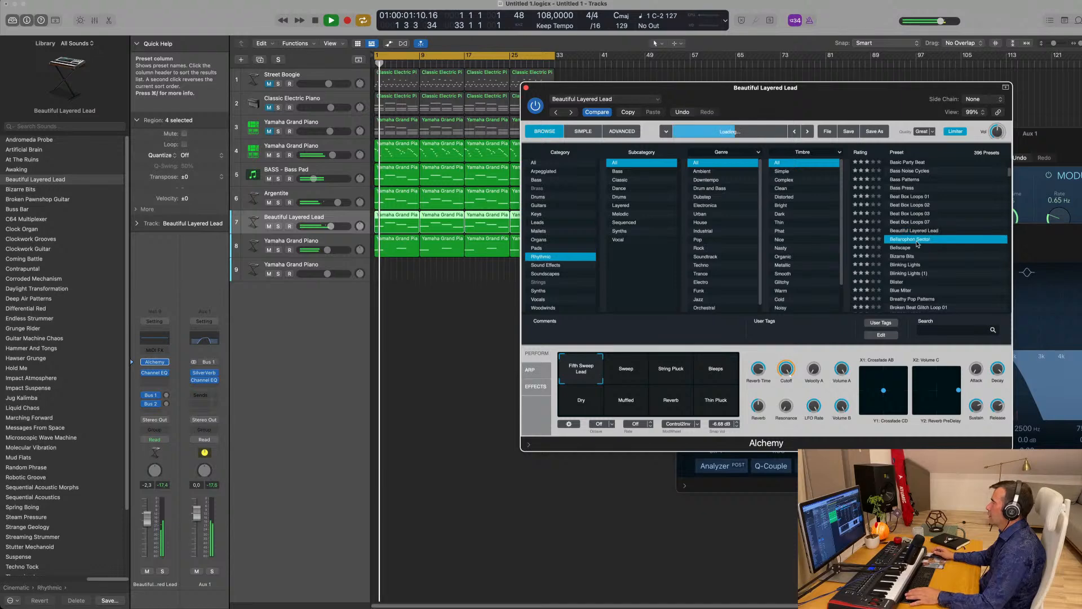
pyautogui.click(903, 257)
pyautogui.scroll(-2, 958, 240)
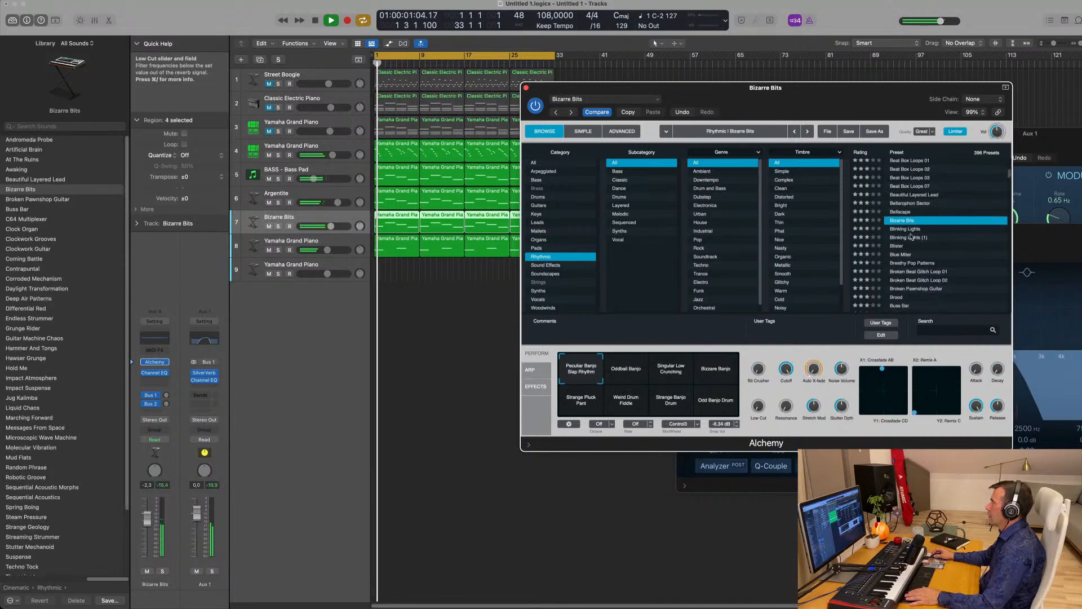
# - Audition Bizarre Bits' Oddball Banjo, Singular Low Crunching, Bizzare Banjo and Strange Pluck Pant variations
pyautogui.click(646, 373)
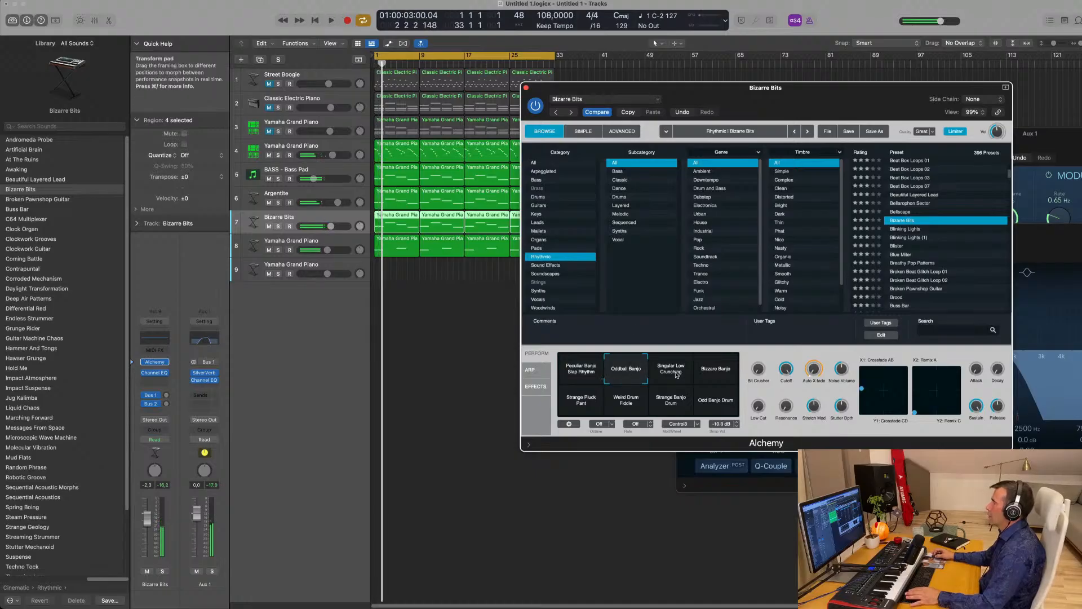
pyautogui.press('space')
pyautogui.click(677, 375)
pyautogui.click(716, 373)
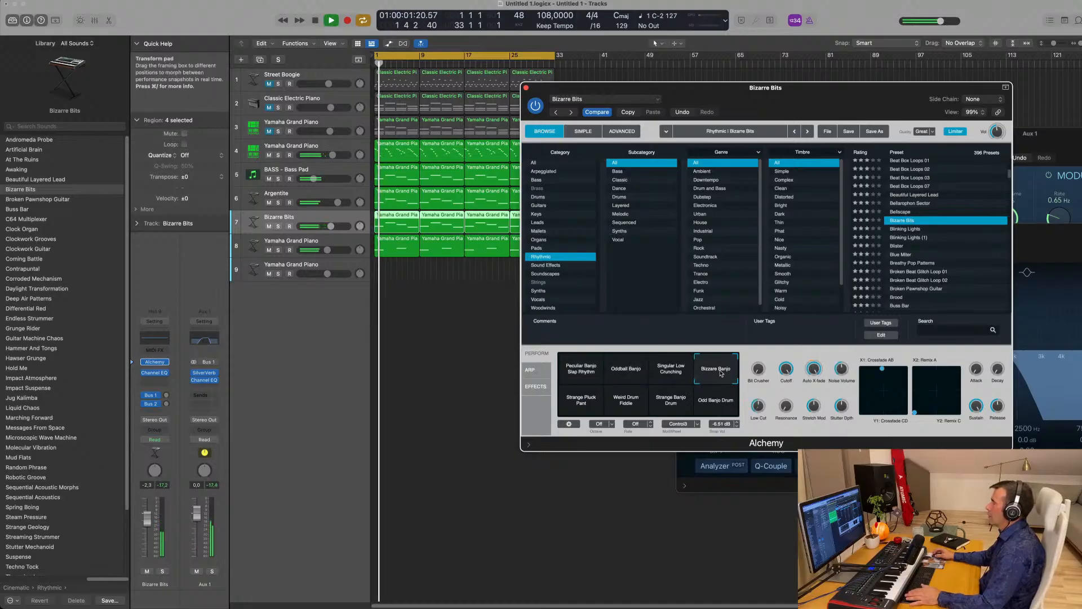
pyautogui.click(578, 401)
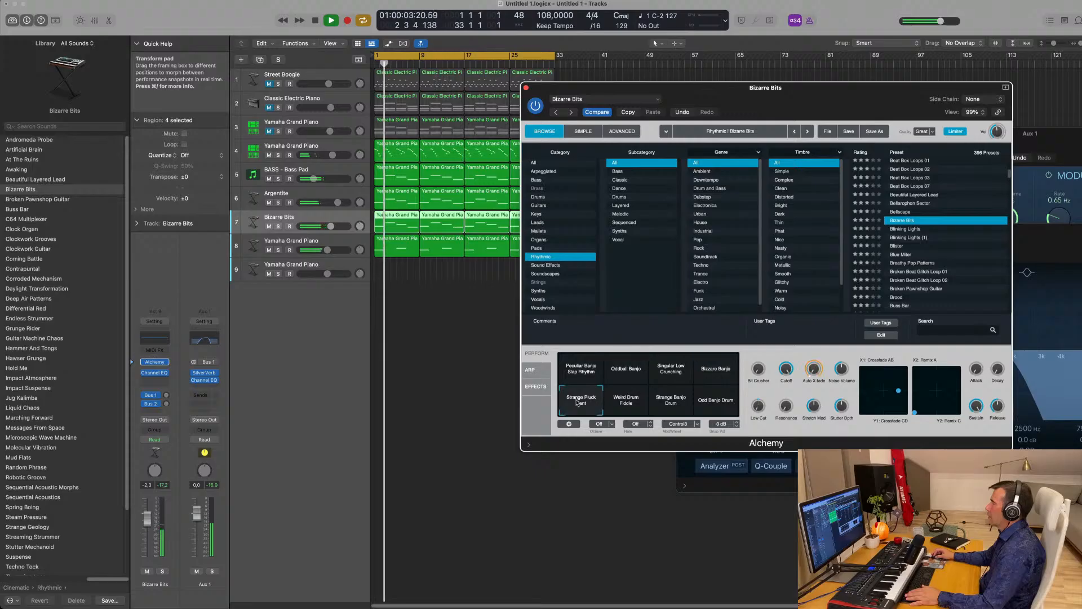
# - Load Broken Beat Glitch Loop 01 via Blinking Lights, try Glitch Beat, Crunchy, Thin Grimey, and keep Beat
pyautogui.click(914, 229)
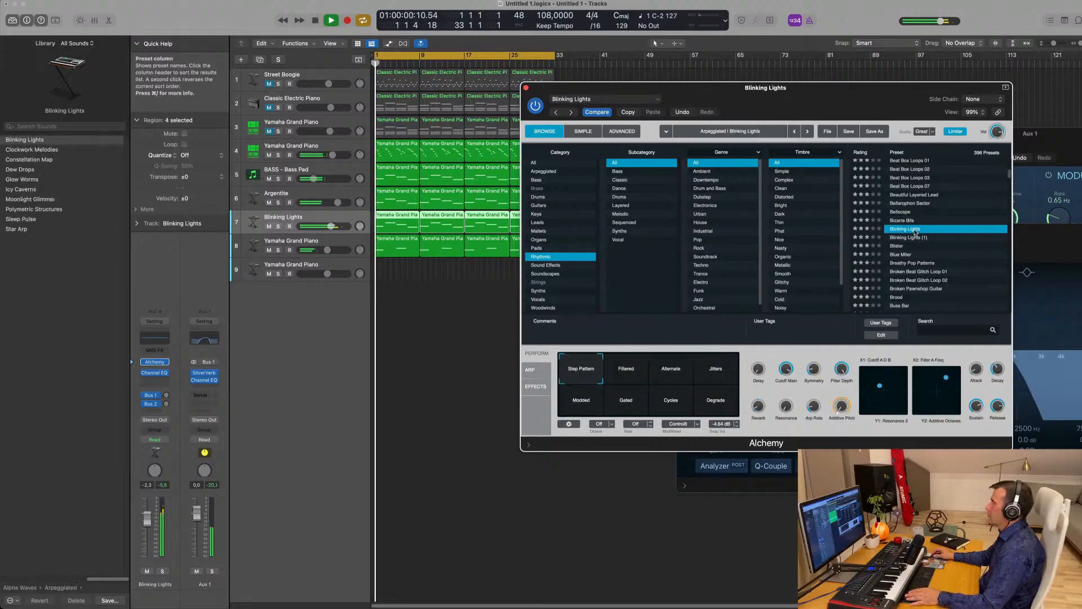
pyautogui.scroll(-3, 916, 237)
pyautogui.click(917, 241)
pyautogui.press('space')
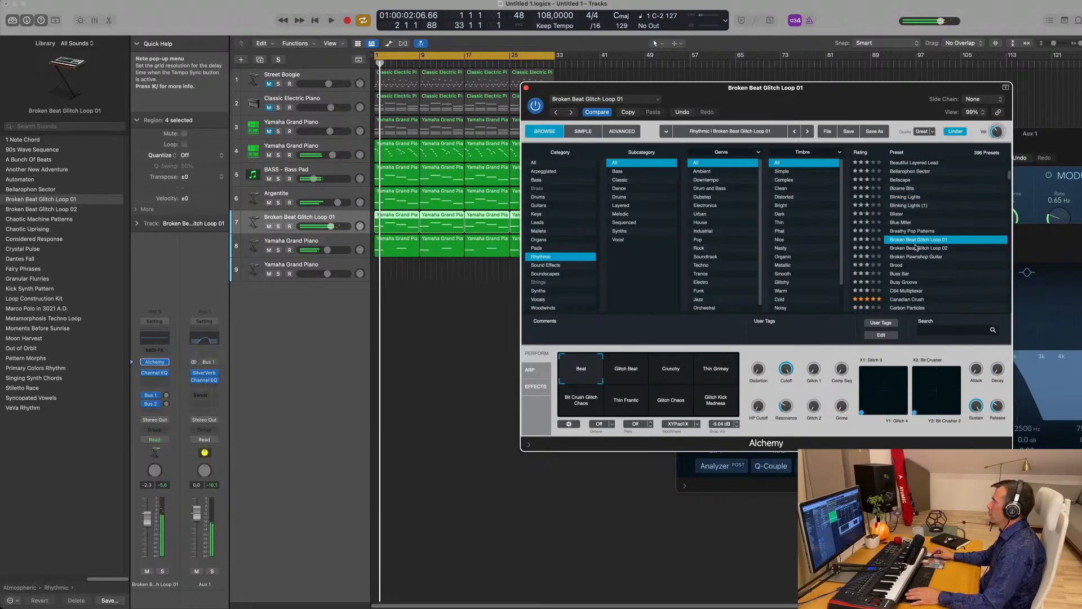
pyautogui.scroll(-2, 914, 259)
pyautogui.press('space')
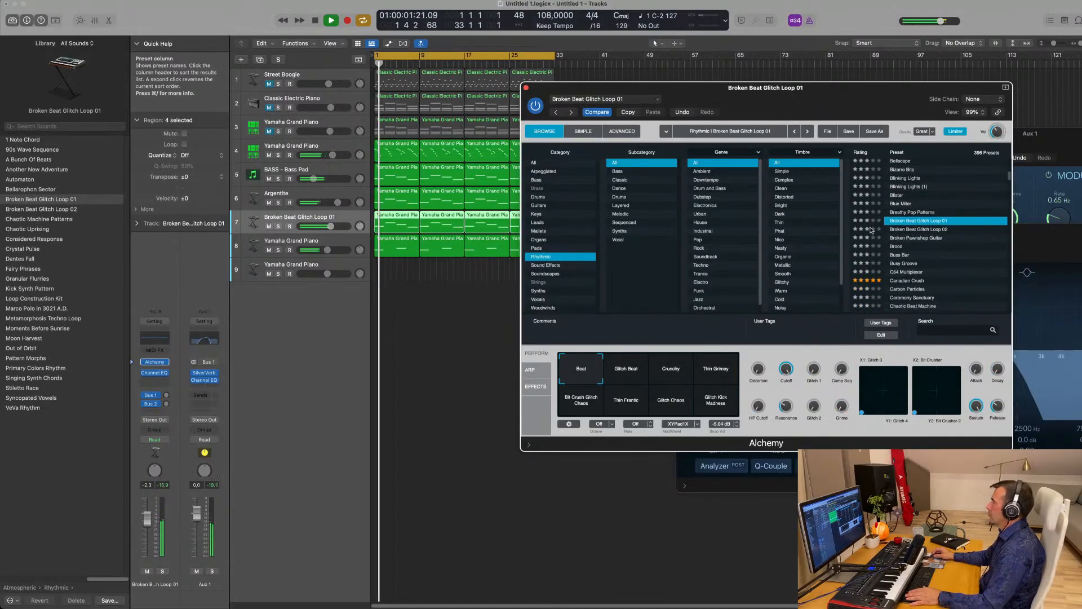
pyautogui.click(631, 373)
pyautogui.click(688, 371)
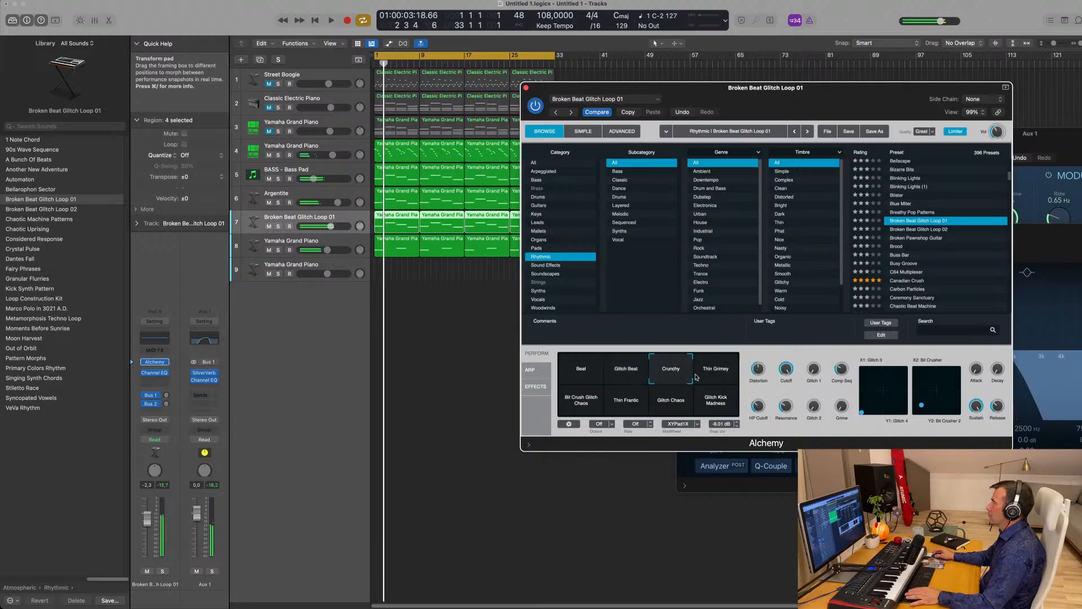
pyautogui.click(711, 374)
pyautogui.click(589, 373)
pyautogui.press('space')
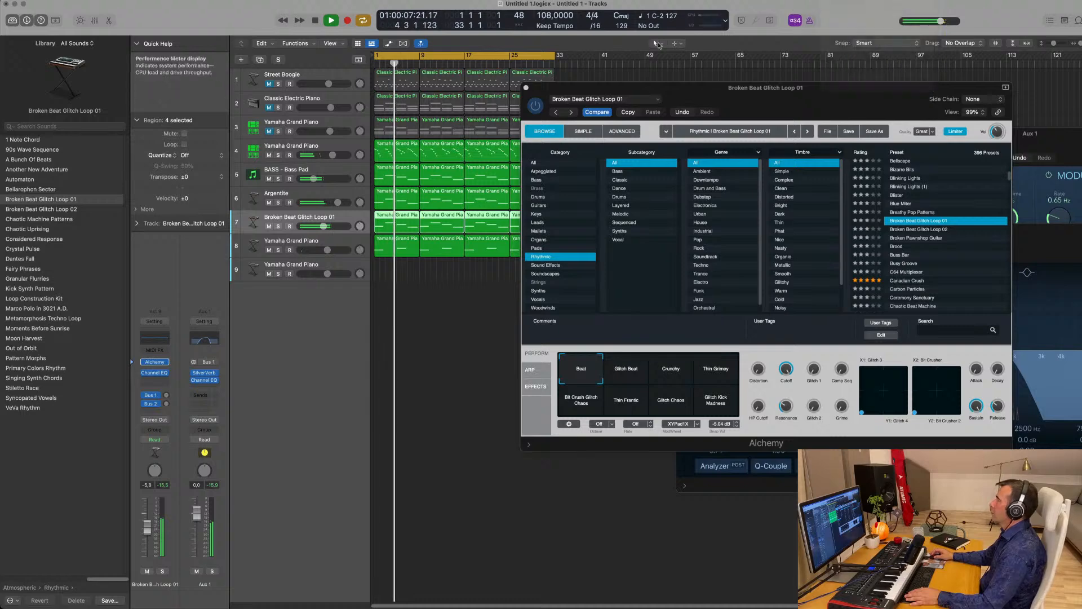
# - Close the Alchemy, Aux 1 EQ, Stereo Delay and SilverVerb windows, and lower track 7 to about -8.4 dB
pyautogui.moveTo(686, 100); pyautogui.dragTo(571, 184)
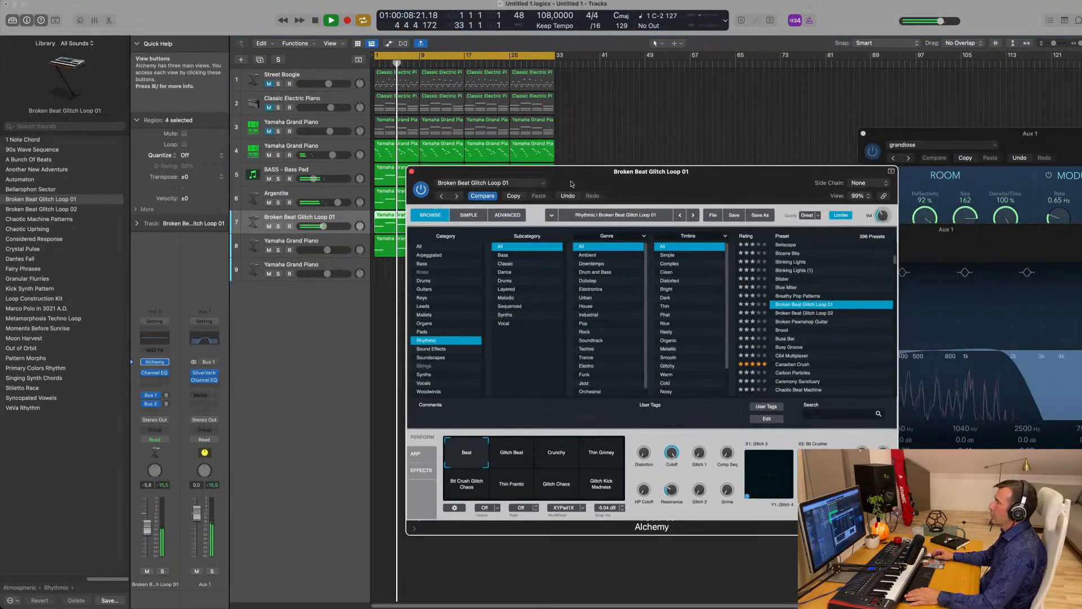
pyautogui.click(411, 172)
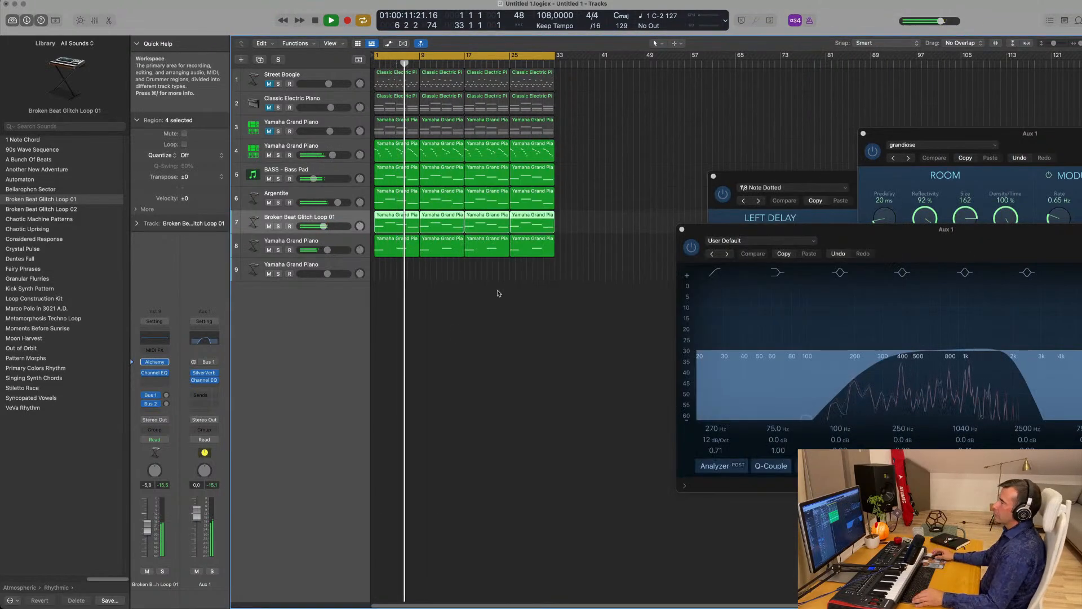
pyautogui.scroll(3, 498, 292)
pyautogui.moveTo(685, 231); pyautogui.dragTo(417, 260)
pyautogui.click(413, 260)
pyautogui.moveTo(732, 176); pyautogui.dragTo(554, 186)
pyautogui.click(535, 189)
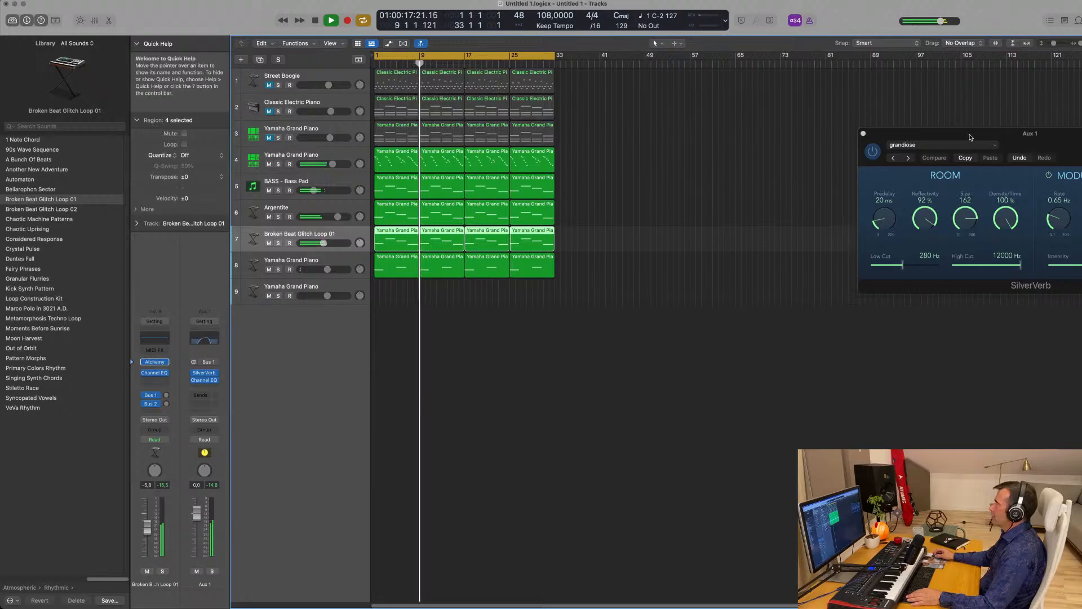
pyautogui.moveTo(972, 136); pyautogui.dragTo(617, 198)
pyautogui.click(508, 195)
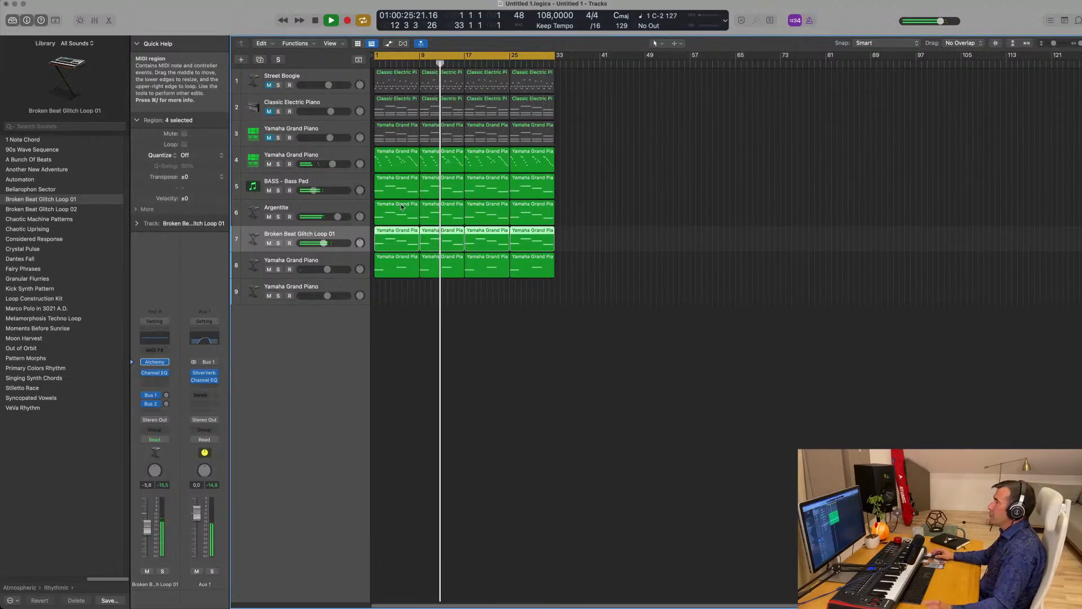
pyautogui.moveTo(324, 243); pyautogui.dragTo(320, 243)
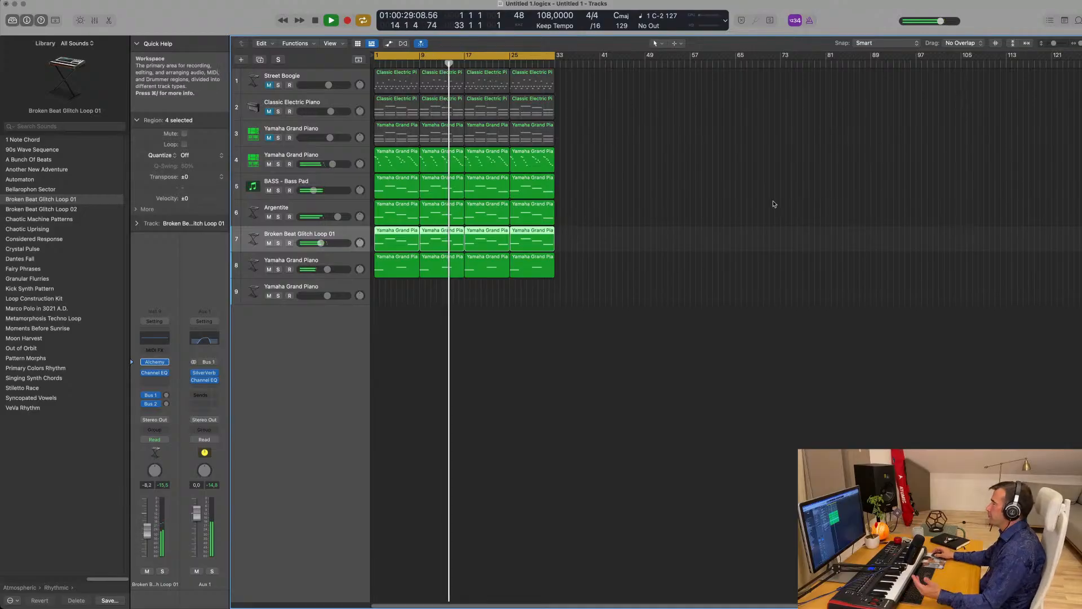
# - Repeat all tracks' regions after the existing ones with Cmd+R
pyautogui.press('Return')
pyautogui.click(661, 159)
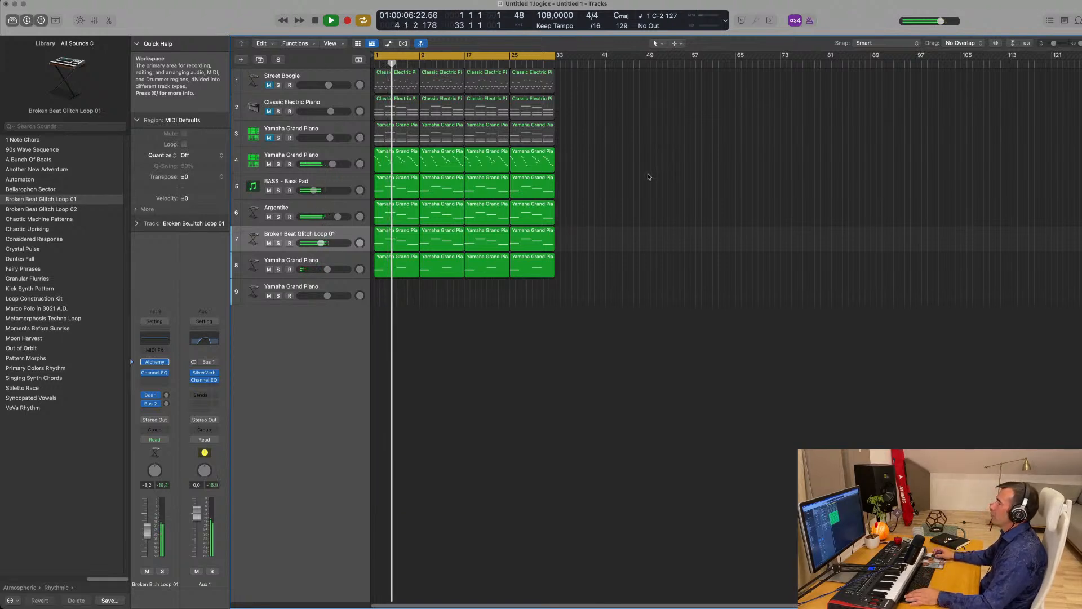
pyautogui.press('Return')
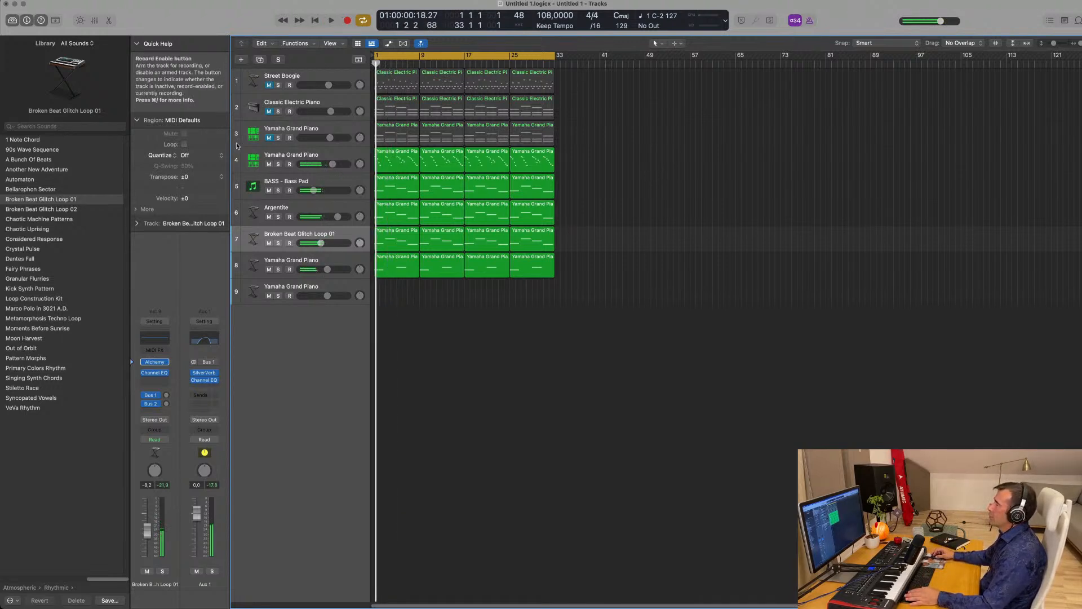
pyautogui.press('space')
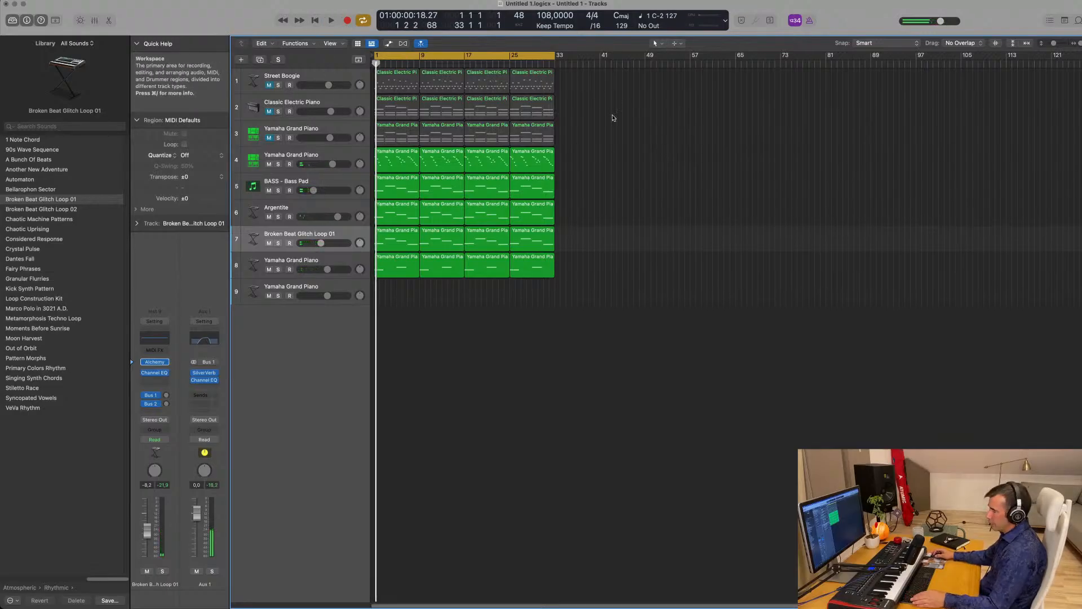
pyautogui.press('super+r')
pyautogui.press('super+r')
pyautogui.press('super+r')
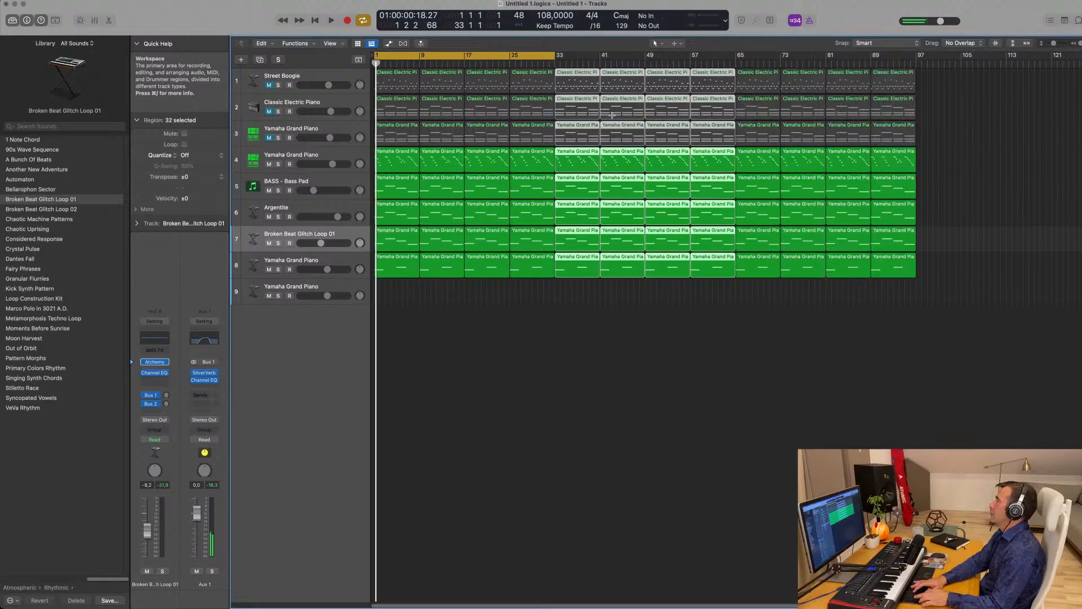
# - Show the time-based secondary ruler and extend the cycle range to bar 127
pyautogui.click(331, 44)
pyautogui.click(353, 149)
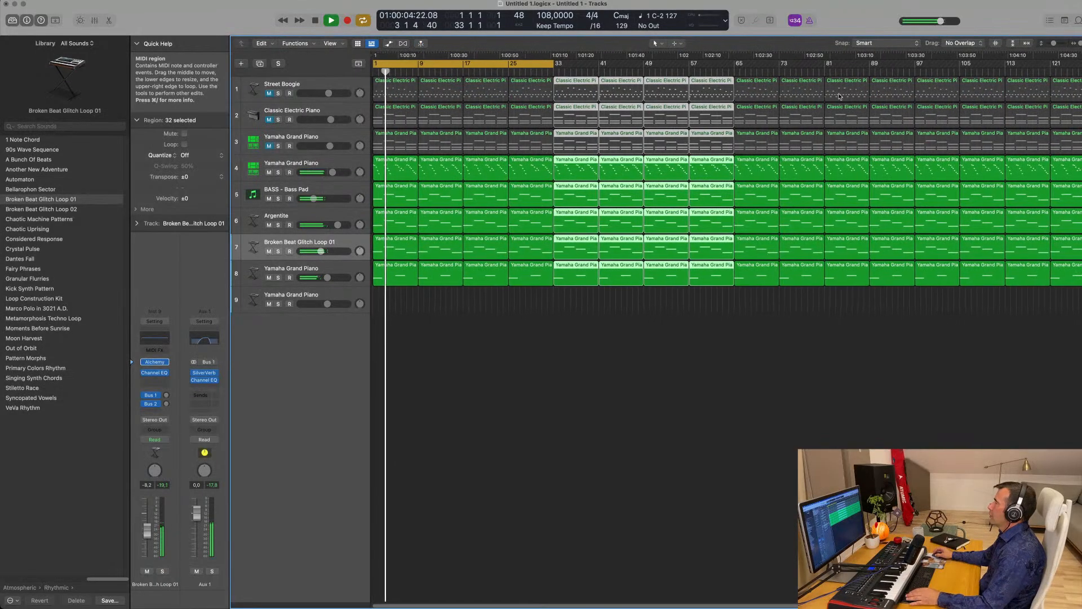
pyautogui.moveTo(552, 65); pyautogui.dragTo(1081, 71)
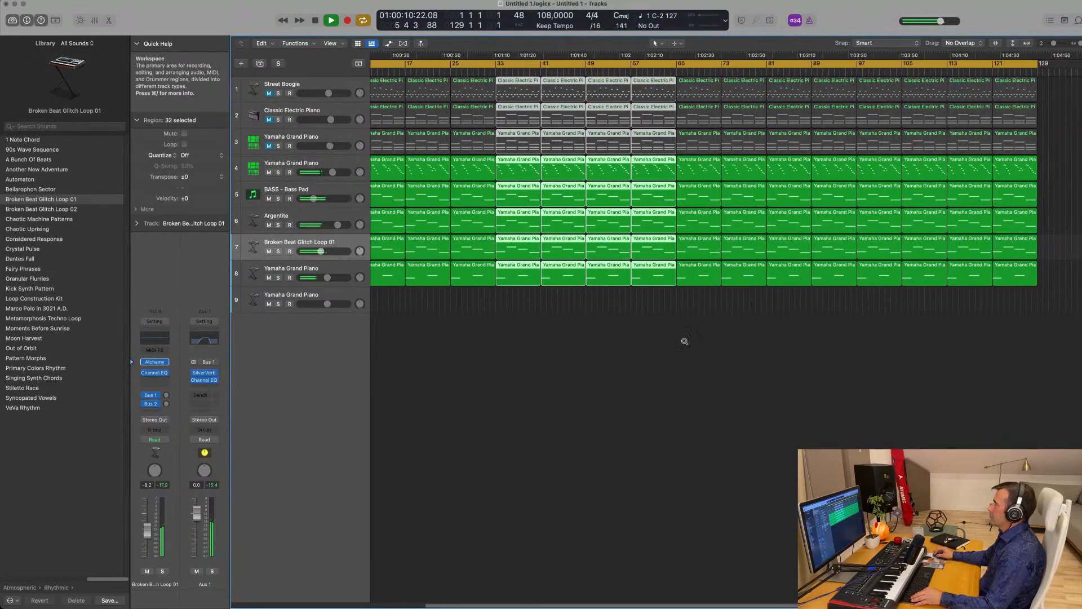
pyautogui.scroll(-2, 685, 341)
# - Delete the early regions on tracks 2 and 3 so both start at bar 33
pyautogui.click(681, 346)
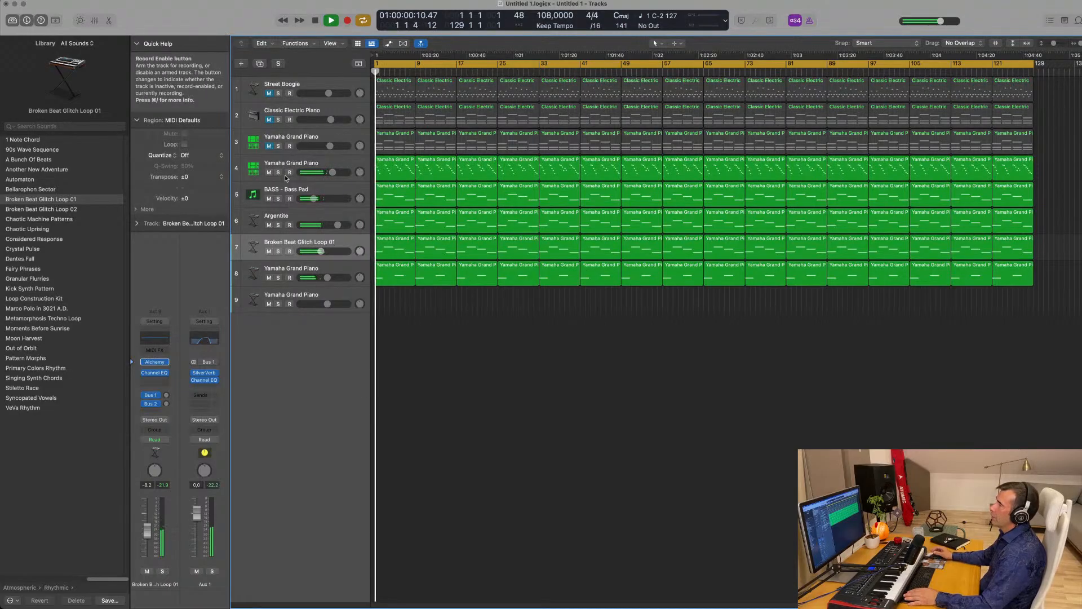
pyautogui.press('space')
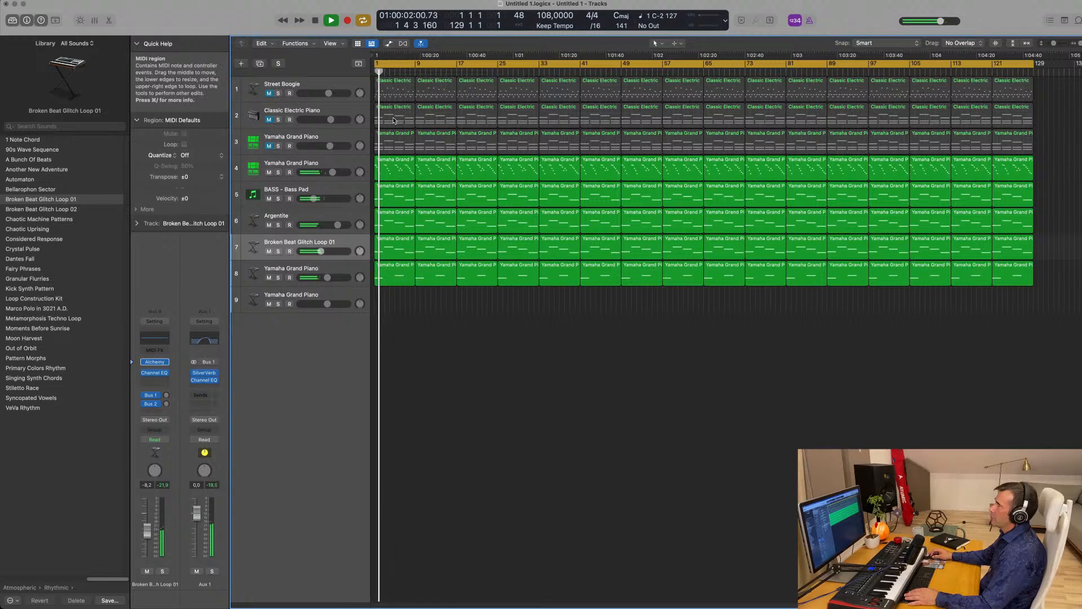
pyautogui.press('Delete')
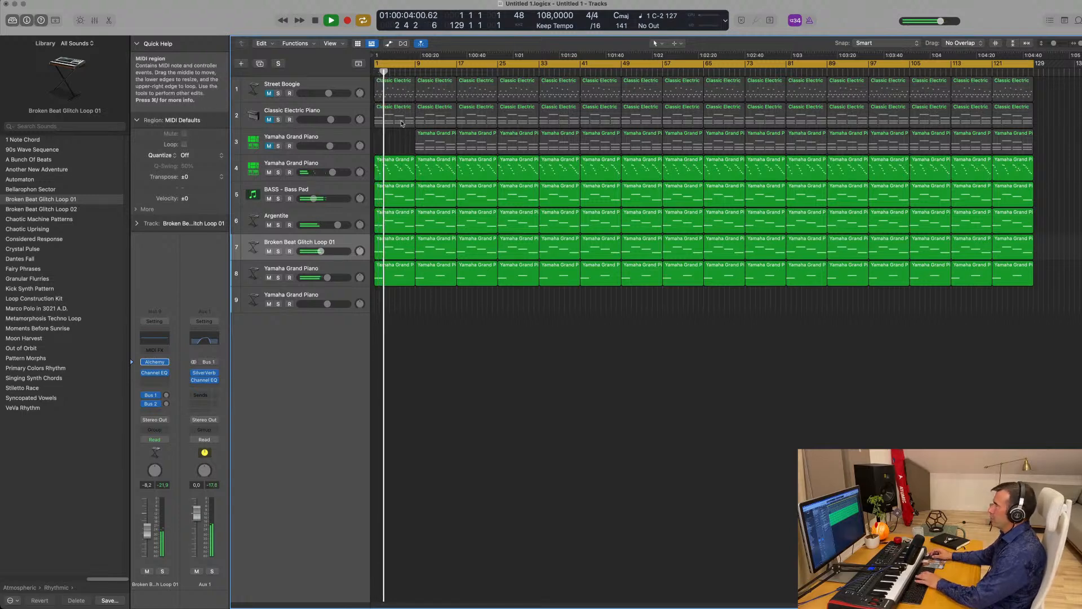
pyautogui.click(399, 120)
pyautogui.press('Delete')
pyautogui.click(433, 119)
pyautogui.click(475, 118)
pyautogui.press('Delete')
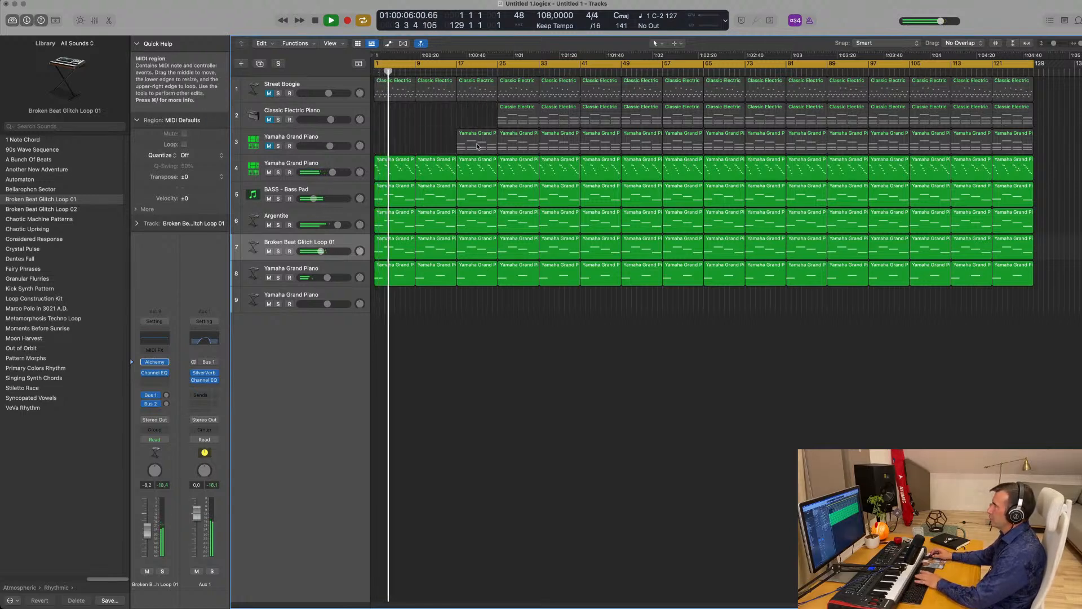
pyautogui.click(476, 142)
pyautogui.press('Delete')
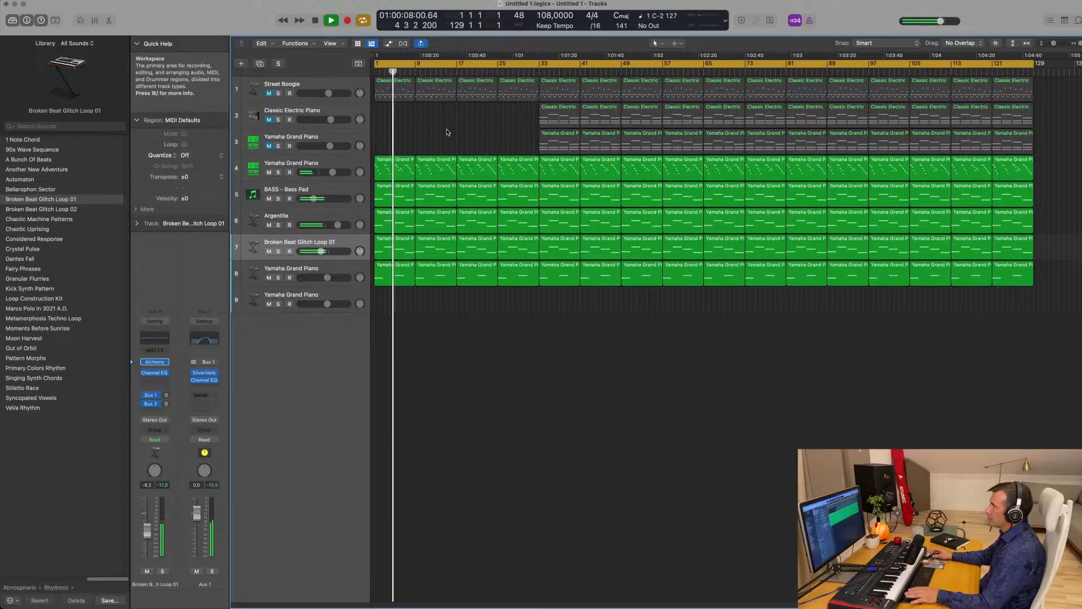
pyautogui.press('space')
pyautogui.press('space')
# - Delete track 4's bar-1 and bar-9 regions and track 7's first region
pyautogui.press('Delete')
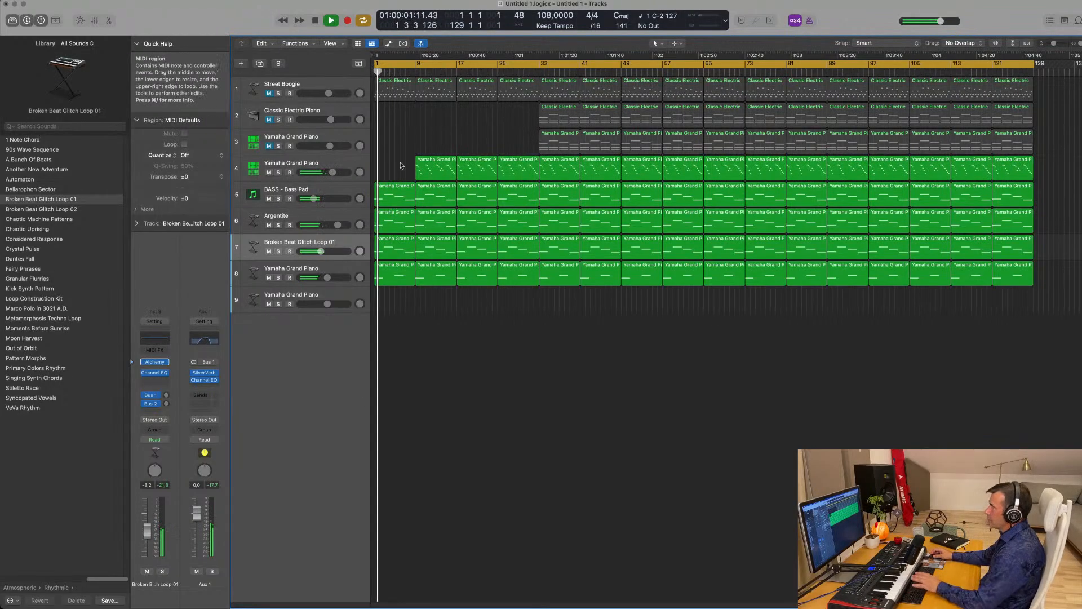
pyautogui.press('Delete')
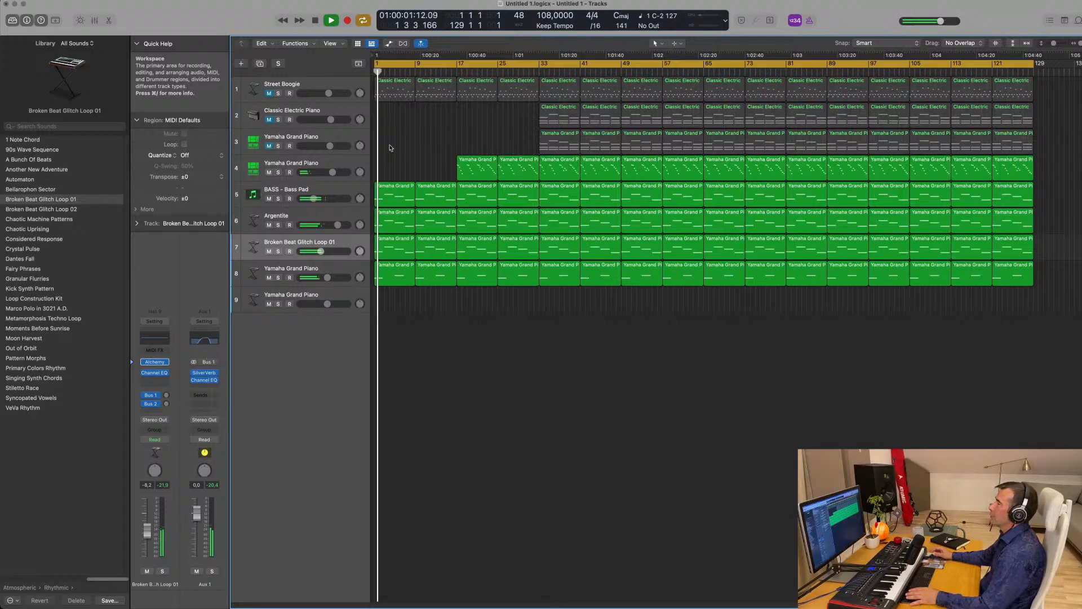
pyautogui.press('space')
pyautogui.press('space')
pyautogui.click(420, 247)
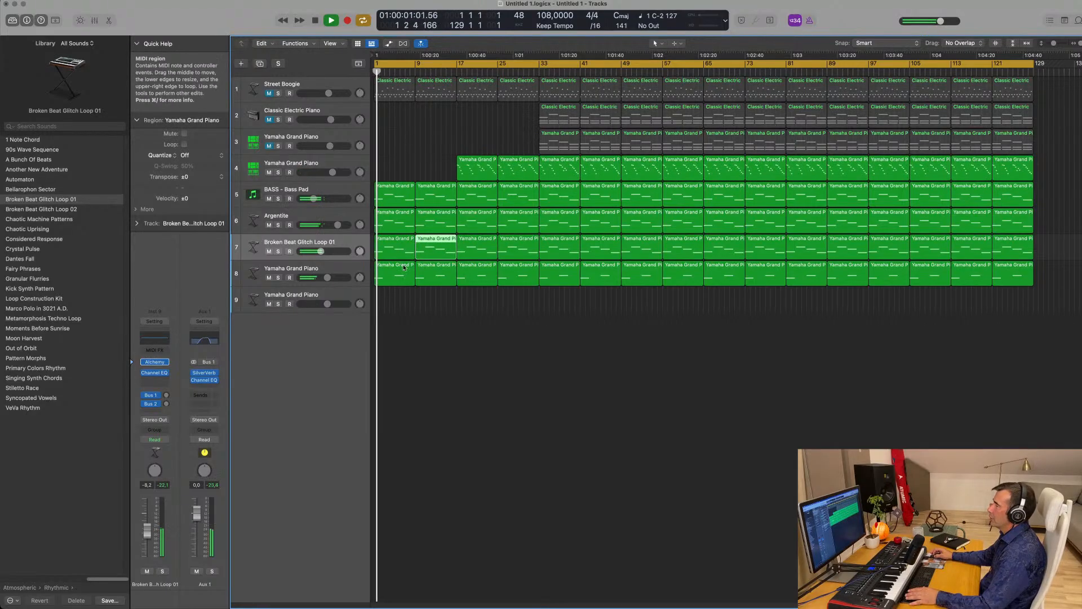
pyautogui.press('Delete')
pyautogui.click(437, 249)
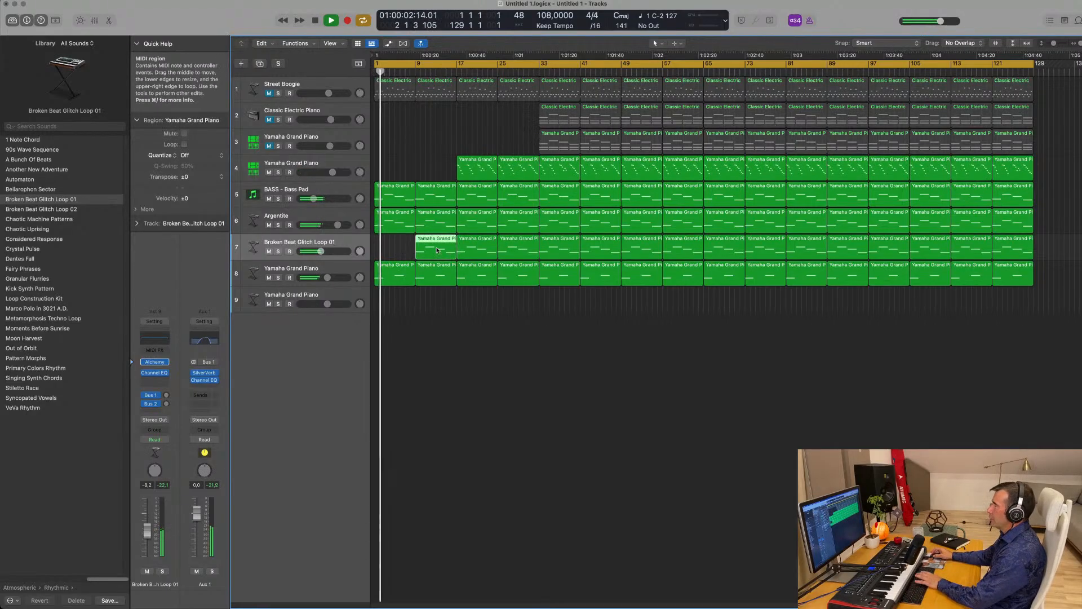
# - Delete Argentite's bar-1 and bar-9 regions so the track enters at bar 17
pyautogui.click(398, 221)
pyautogui.press('Delete')
pyautogui.click(428, 223)
pyautogui.press('Delete')
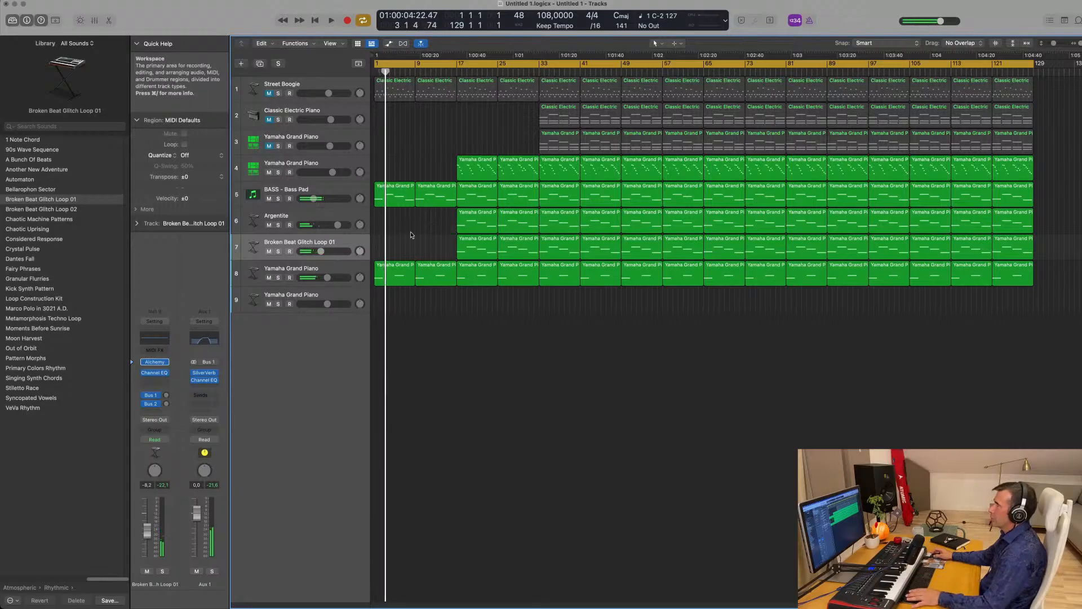
# - Audition the arrangement from the start, then select the Street Boogie track
pyautogui.press('space')
pyautogui.click(340, 189)
pyautogui.press('space')
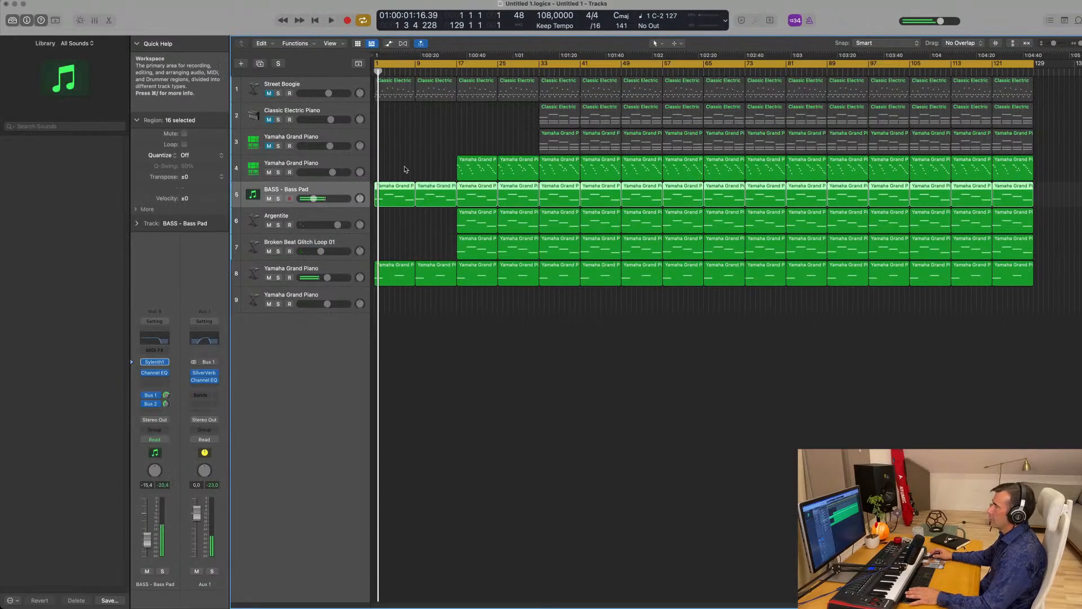
pyautogui.press('space')
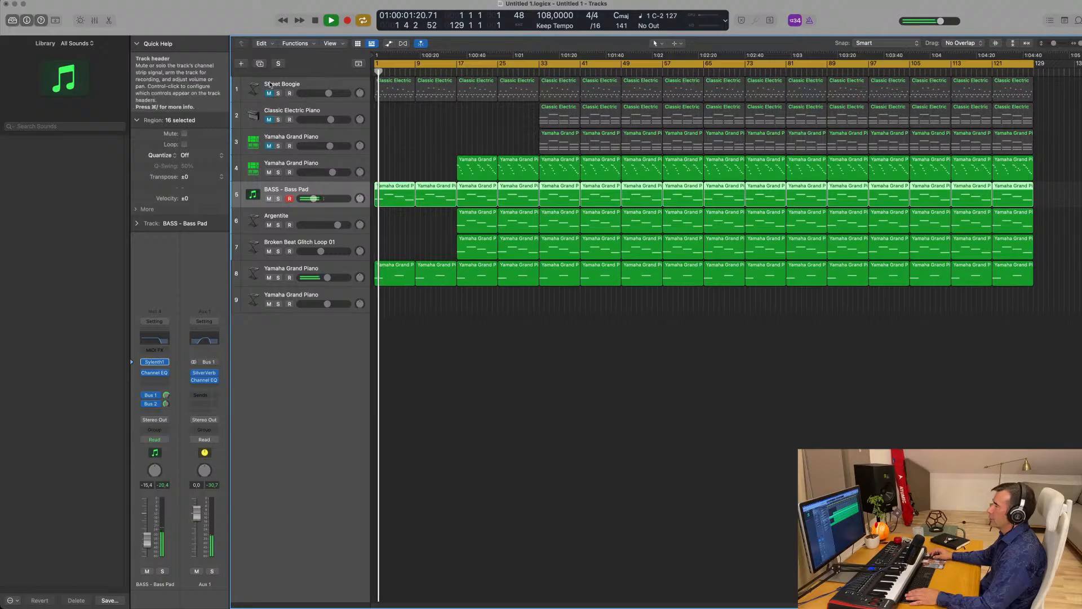
pyautogui.click(270, 85)
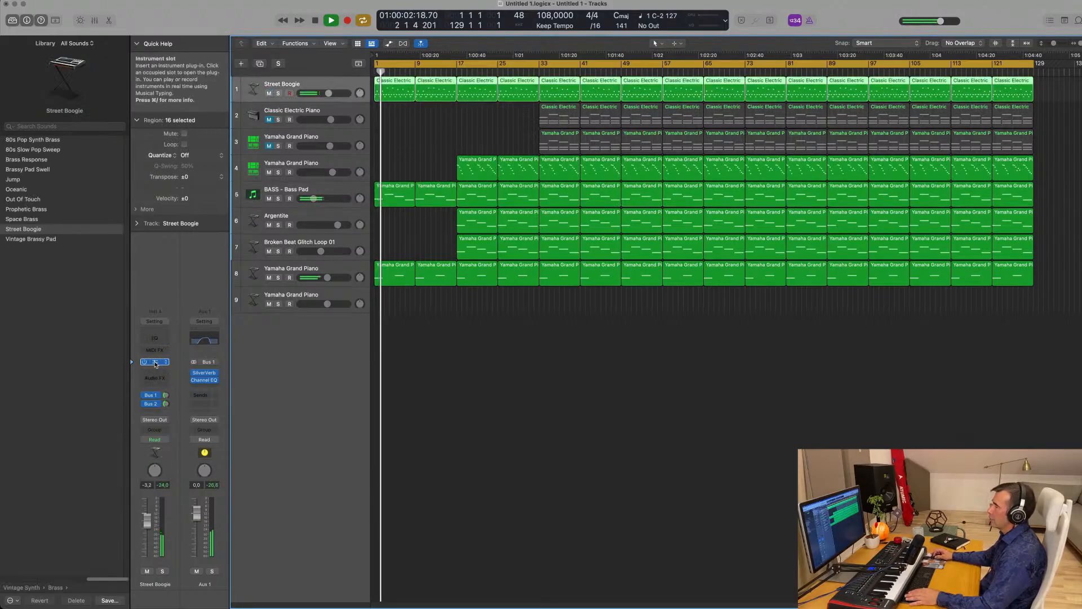
# - Insert a Channel EQ on Street Boogie, enable High Cut and drag it down to about 900 Hz
pyautogui.click(154, 362)
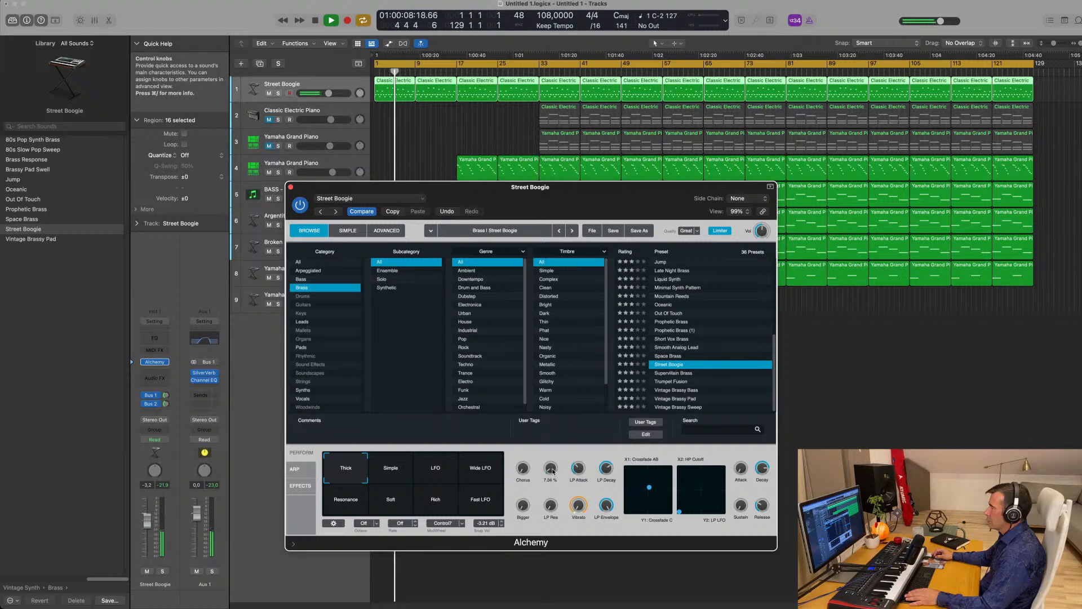
pyautogui.click(290, 187)
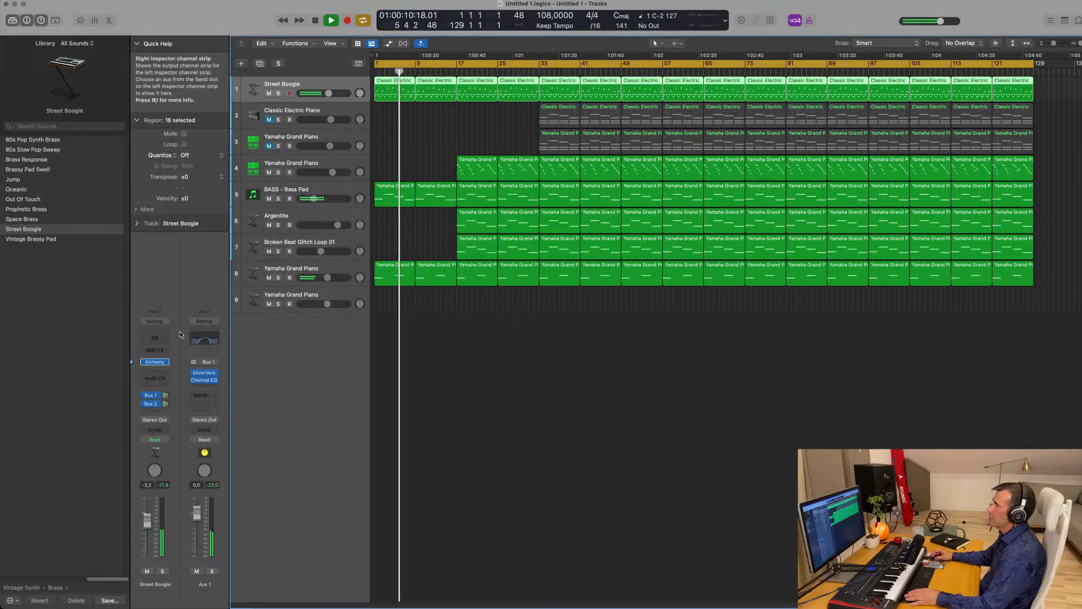
pyautogui.click(154, 338)
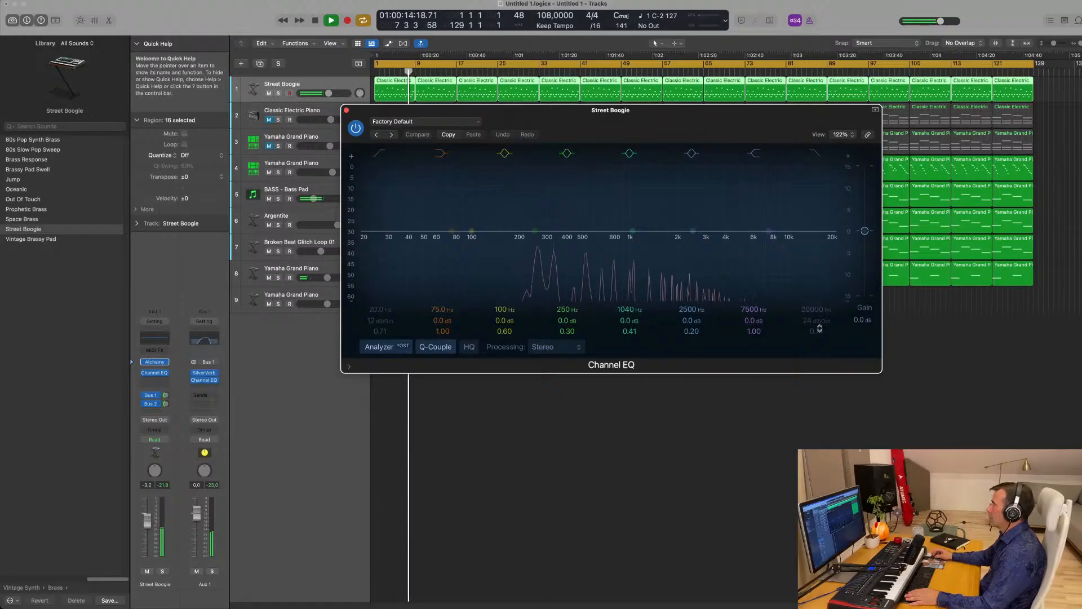
pyautogui.click(815, 308)
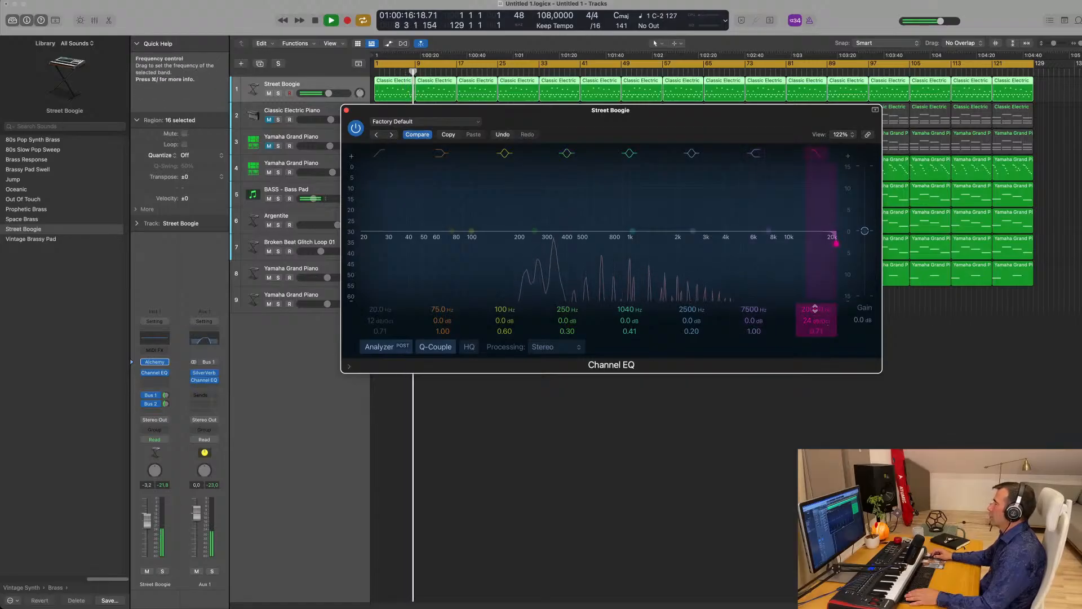
pyautogui.moveTo(815, 309); pyautogui.dragTo(817, 391)
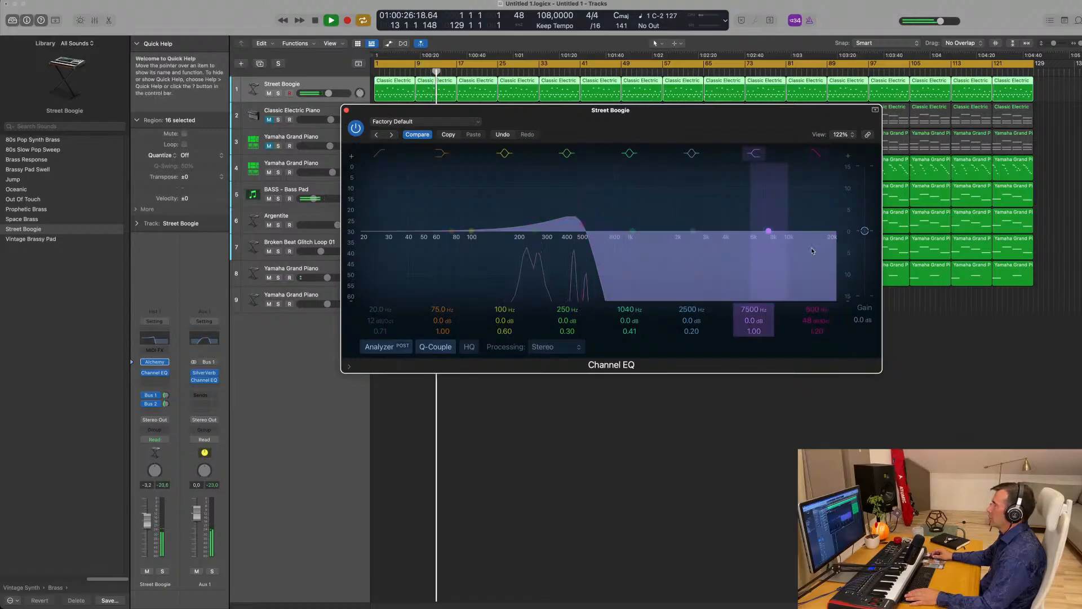
pyautogui.moveTo(715, 111); pyautogui.dragTo(826, 351)
# - Set the BASS - Bass Pad track's automation mode to Touch during playback
pyautogui.press('Return')
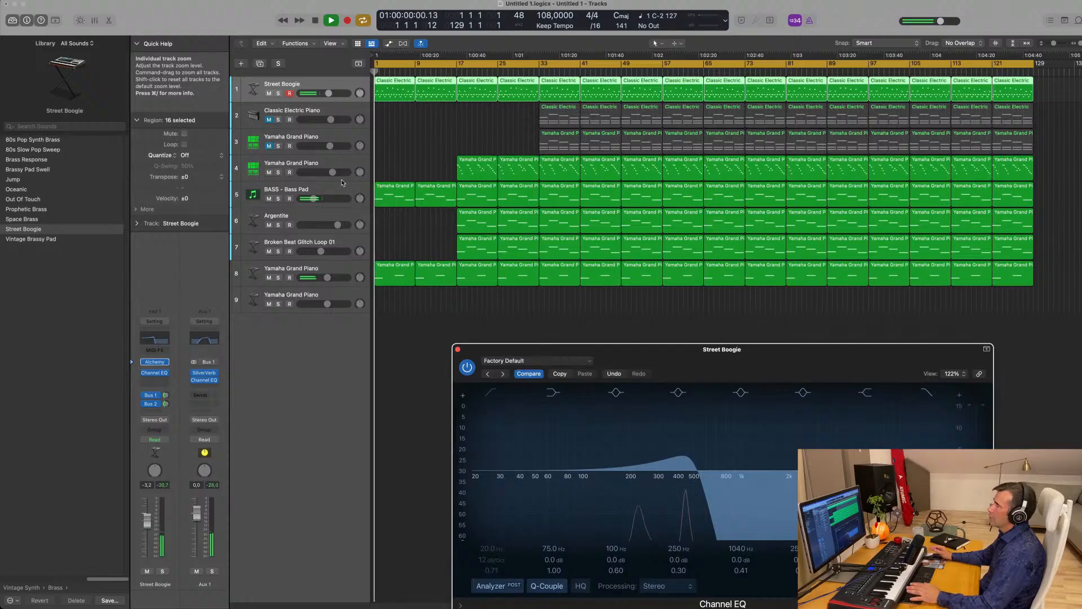
pyautogui.click(338, 191)
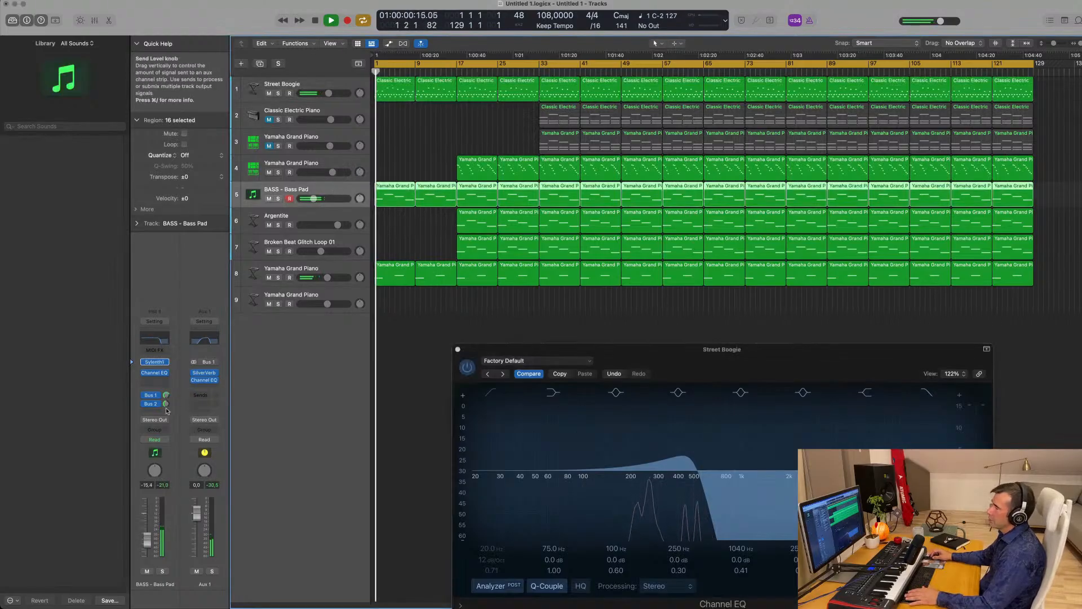
pyautogui.click(155, 439)
pyautogui.click(190, 451)
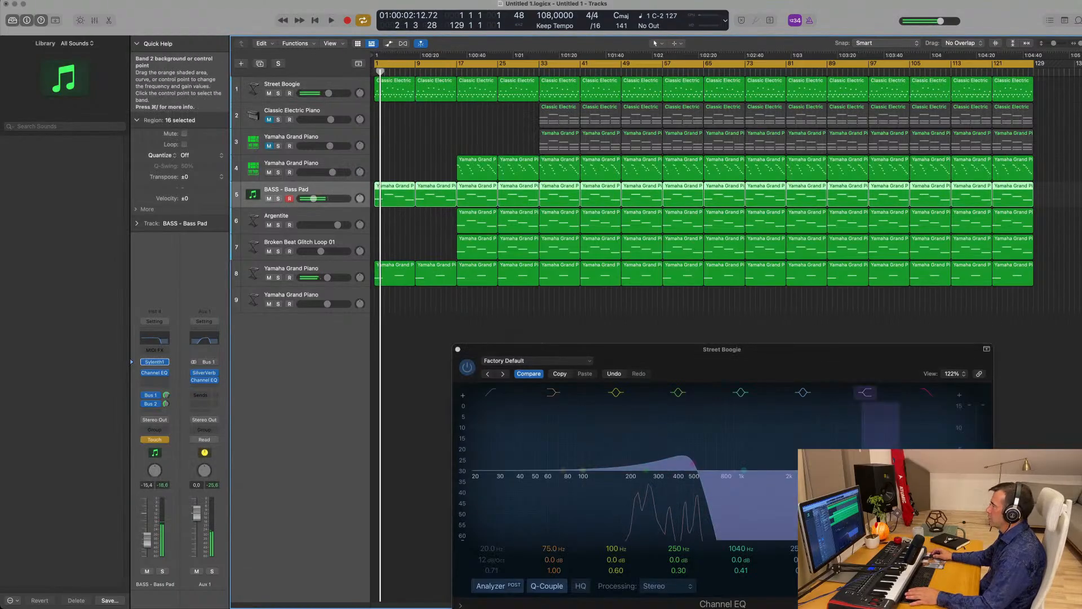
pyautogui.moveTo(697, 464); pyautogui.dragTo(734, 463)
pyautogui.press('space')
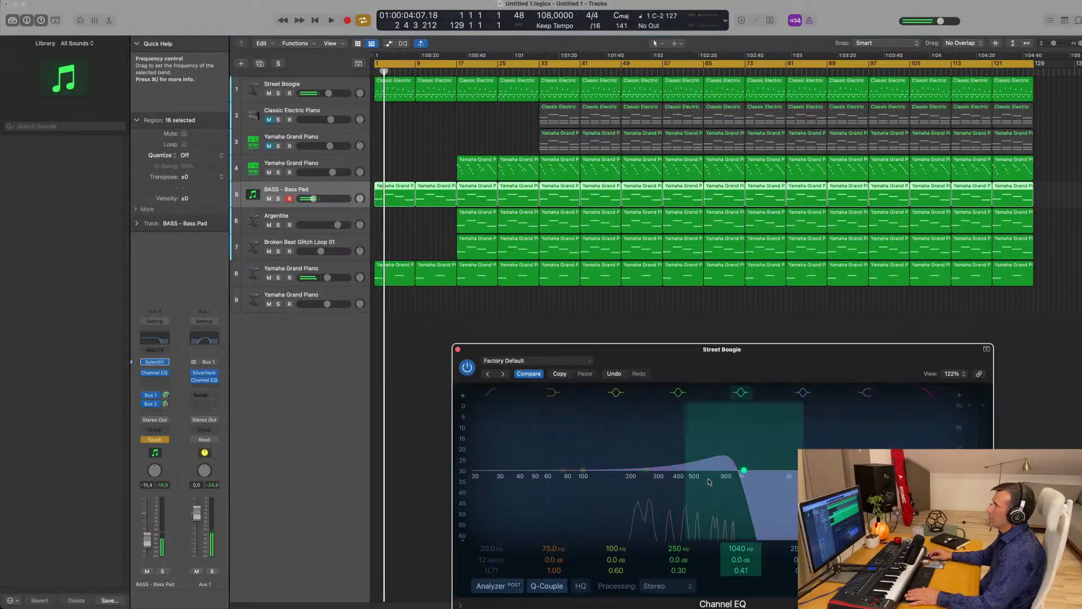
# - Close the EQ, make the BASS - Bass Pad row taller, and show automation lanes on all tracks
pyautogui.click(458, 350)
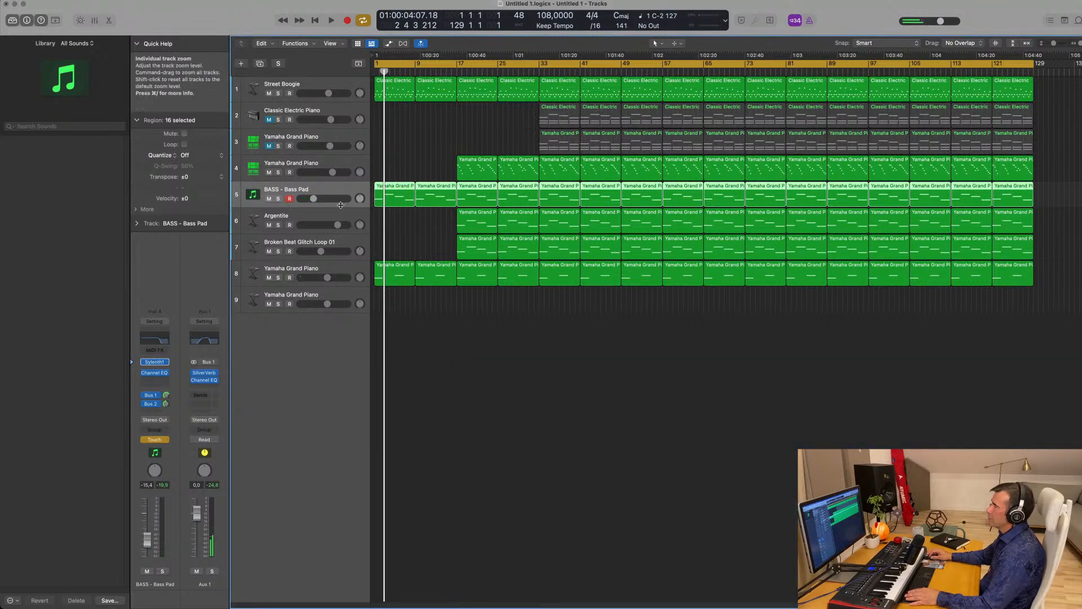
pyautogui.moveTo(338, 207); pyautogui.dragTo(340, 245)
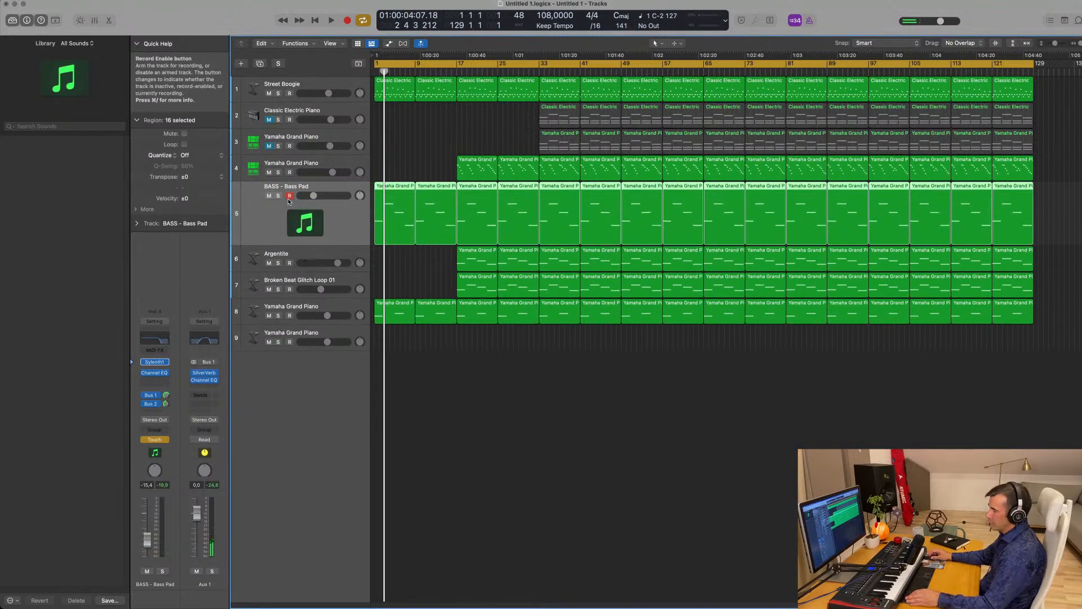
pyautogui.press('a')
pyautogui.click(326, 263)
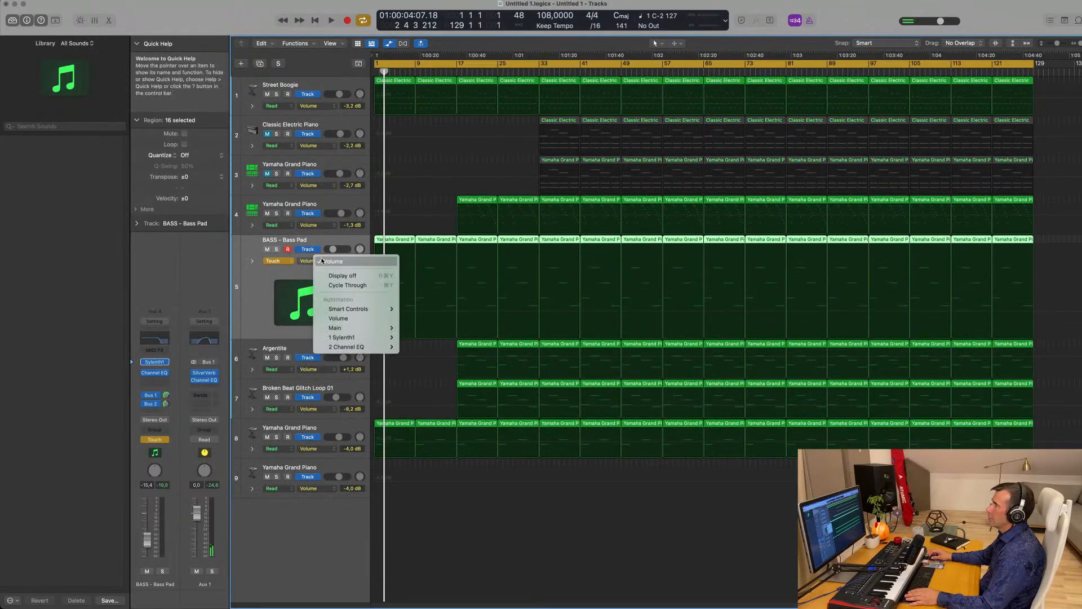
pyautogui.moveTo(357, 349)
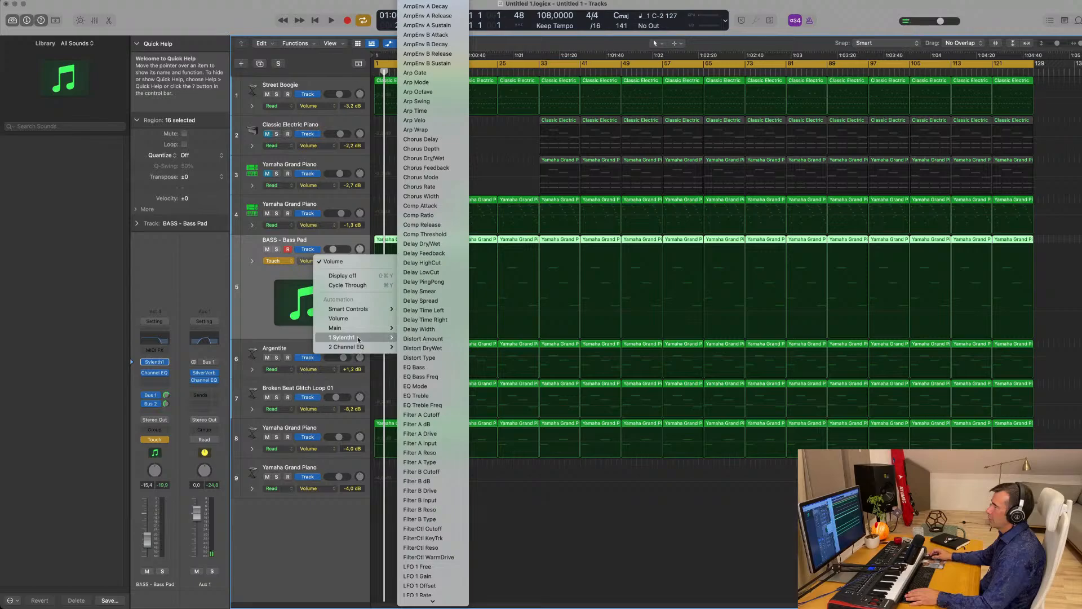
pyautogui.click(244, 316)
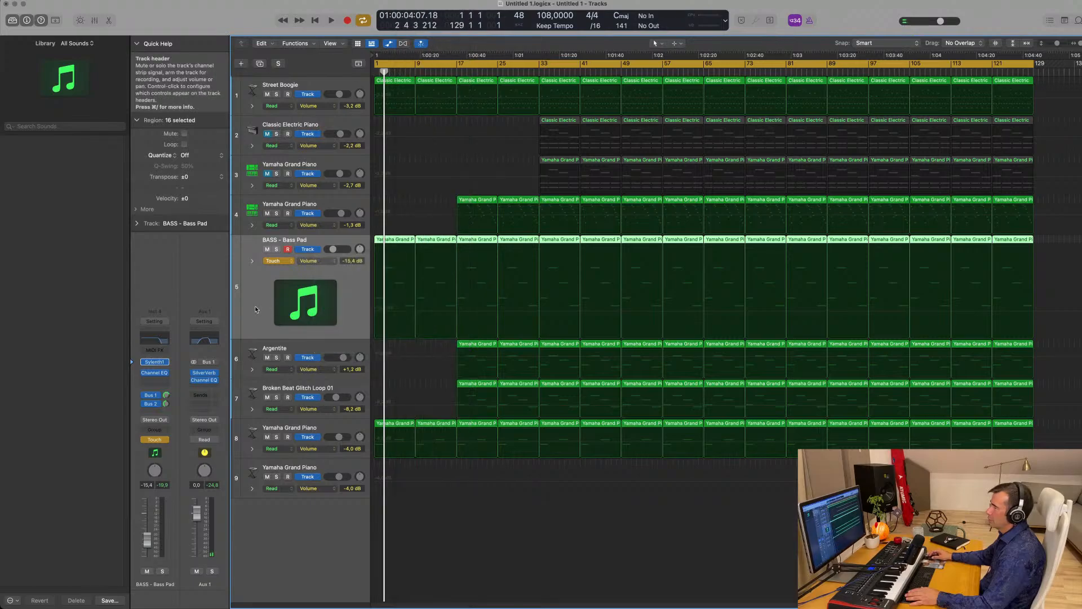
# - Play from the start and bring up Street Boogie's automation parameter list
pyautogui.press('space')
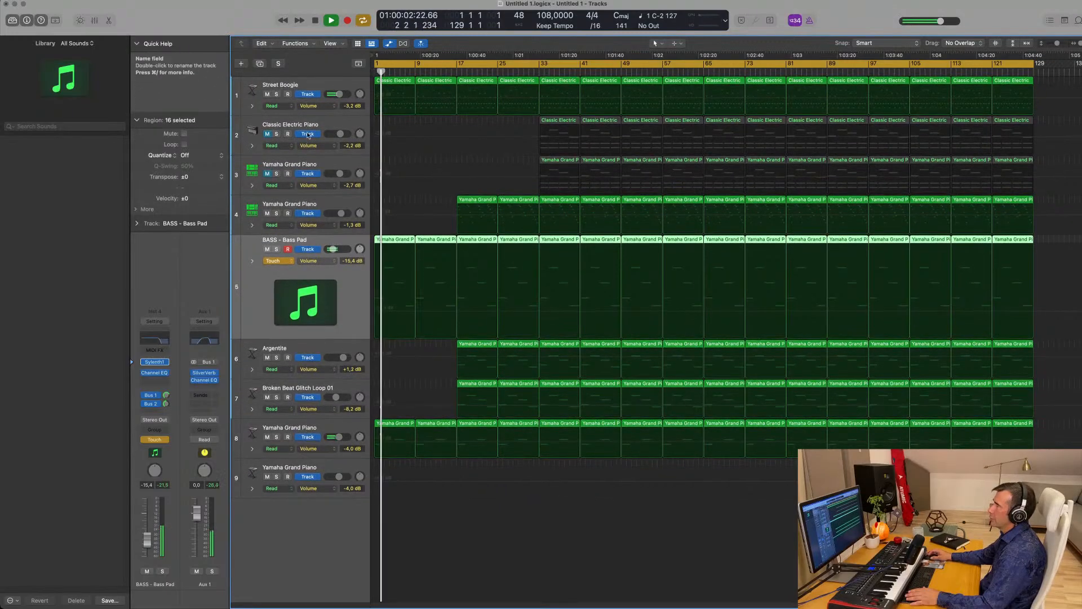
pyautogui.click(316, 85)
pyautogui.click(332, 107)
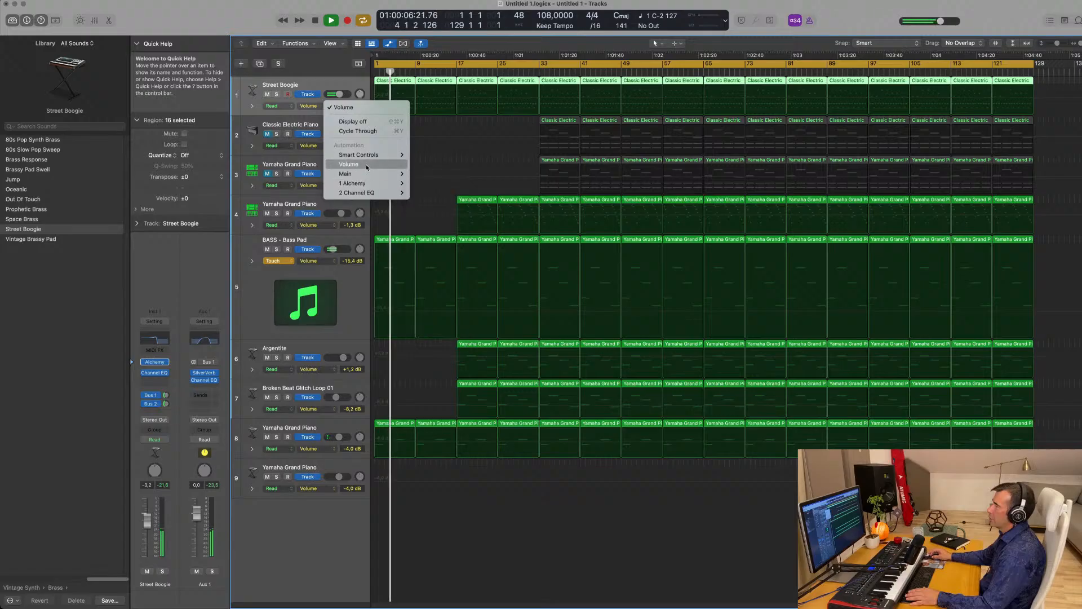
# - Show Street Boogie's EQ window and choose Channel EQ High Cut Frequency for its automation lane
pyautogui.click(331, 90)
pyautogui.press('space')
pyautogui.press('space')
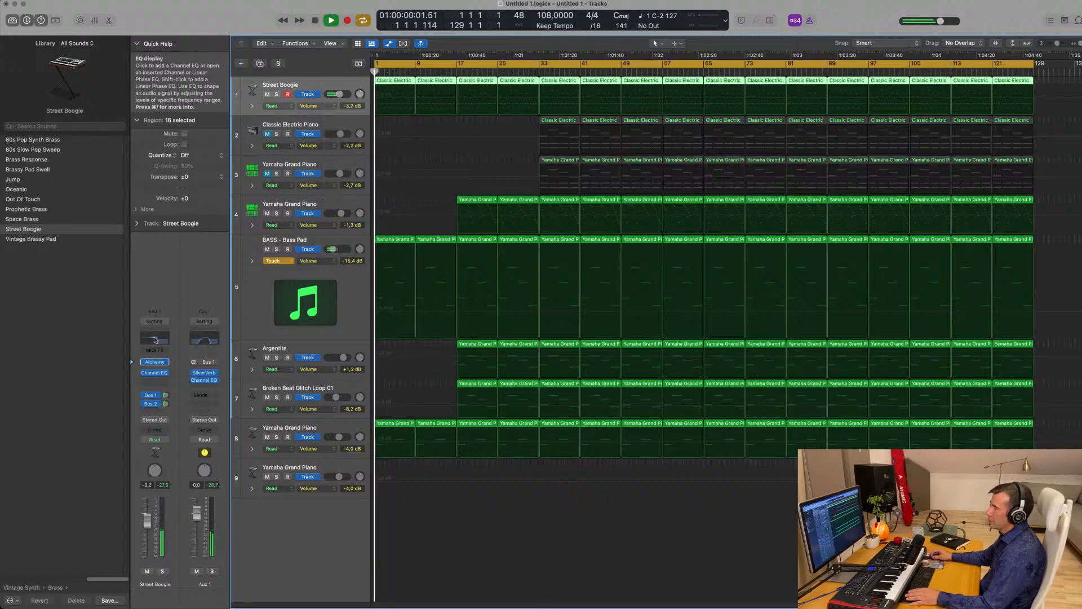
pyautogui.click(158, 339)
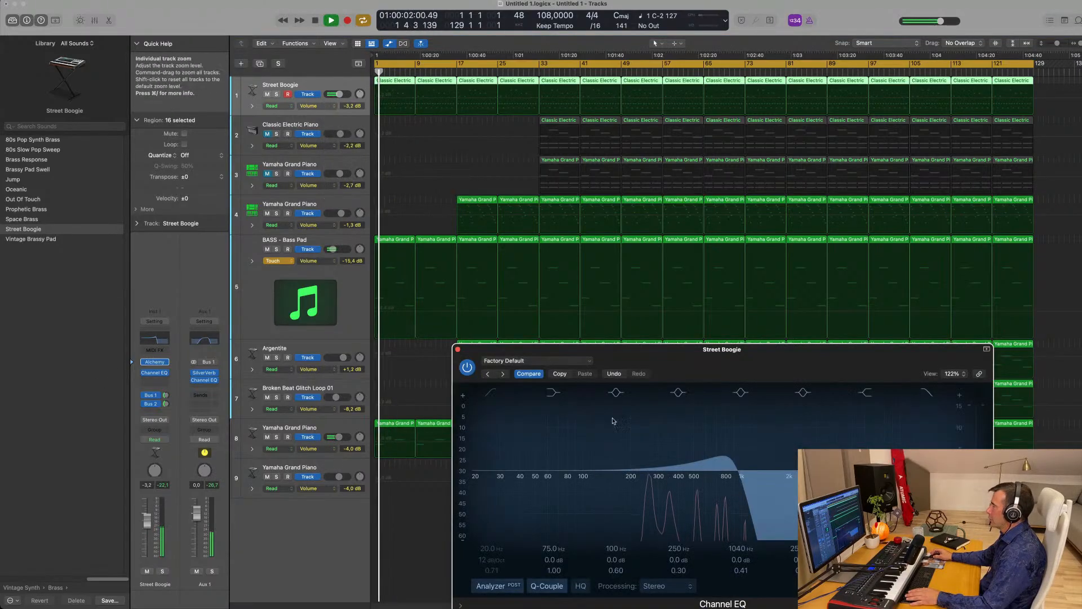
pyautogui.click(314, 106)
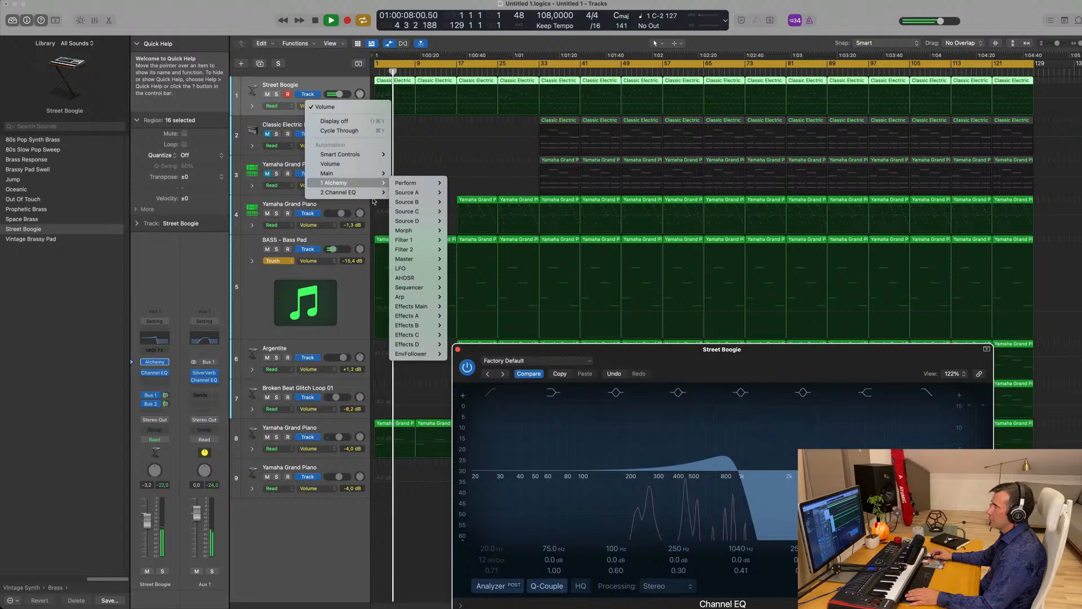
pyautogui.moveTo(371, 196)
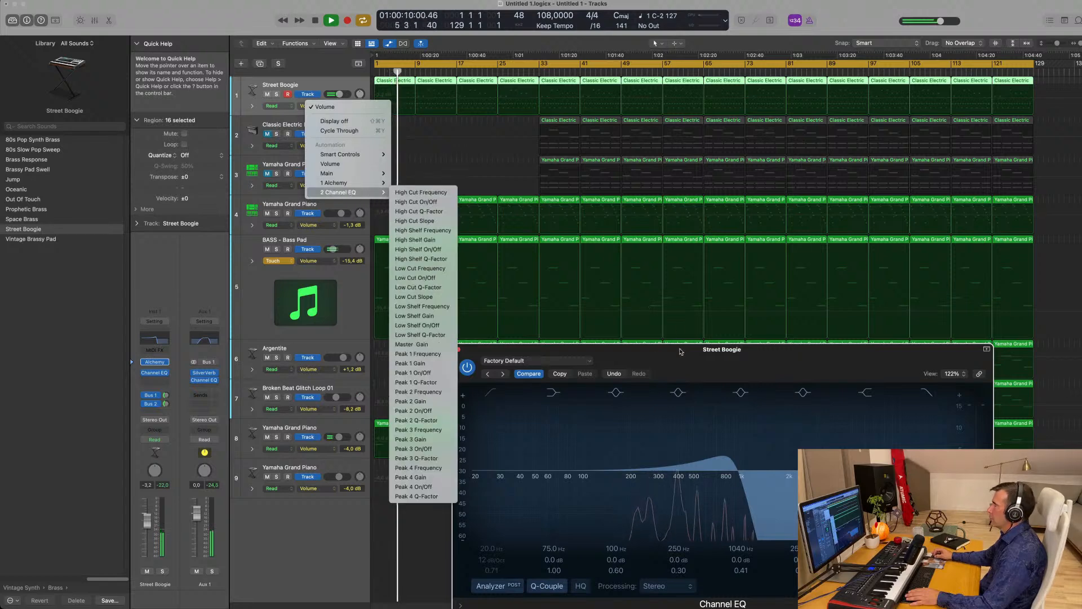
pyautogui.moveTo(679, 351); pyautogui.dragTo(668, 177)
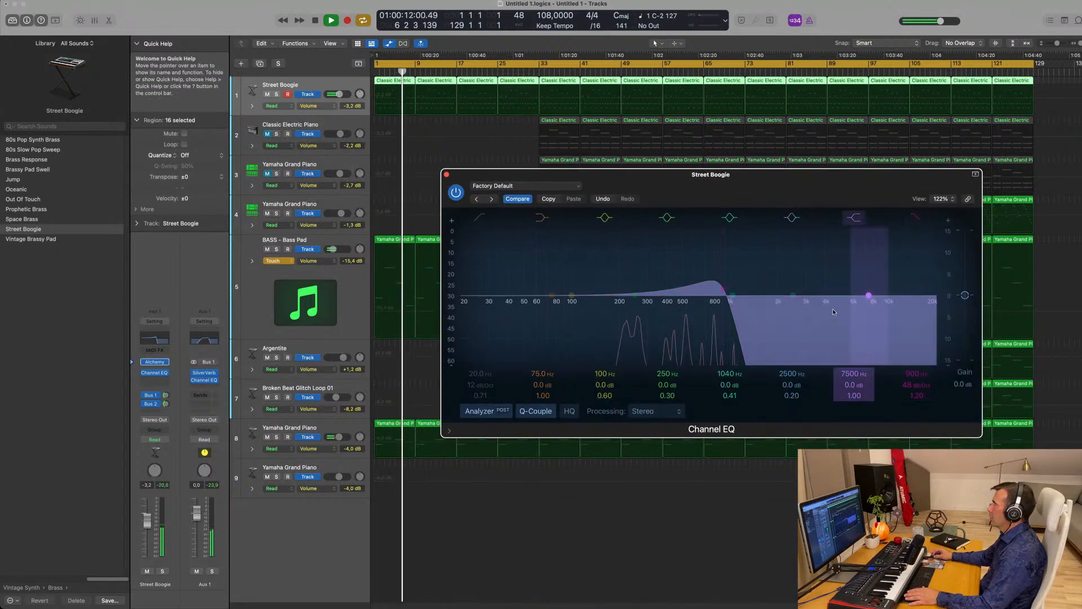
# - In Touch mode, record a high-cut sweep up from 900 Hz from bar 1
pyautogui.press('Return')
pyautogui.click(155, 439)
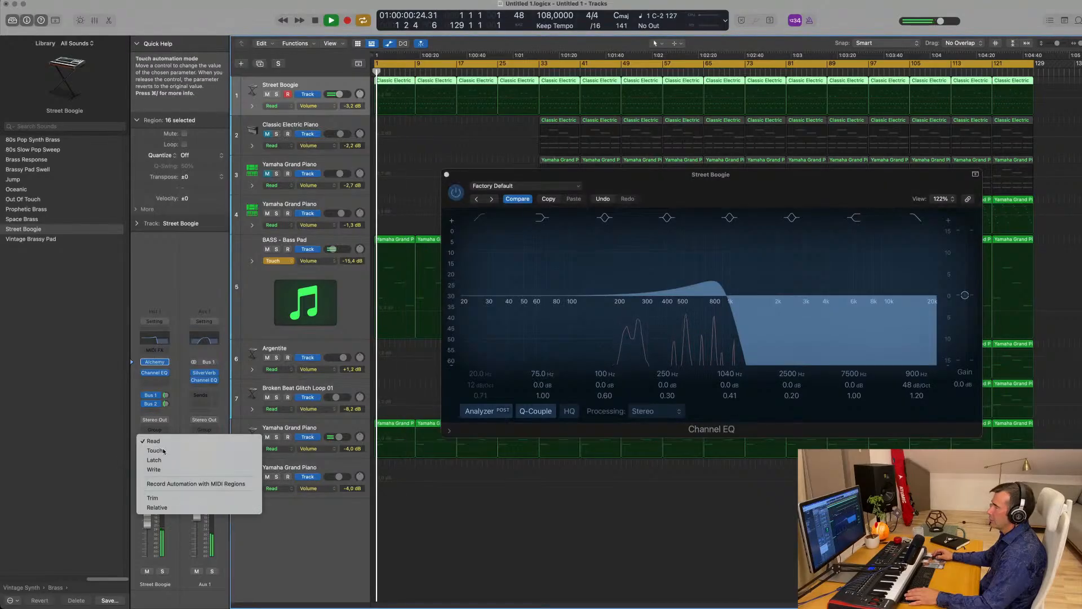
pyautogui.click(154, 451)
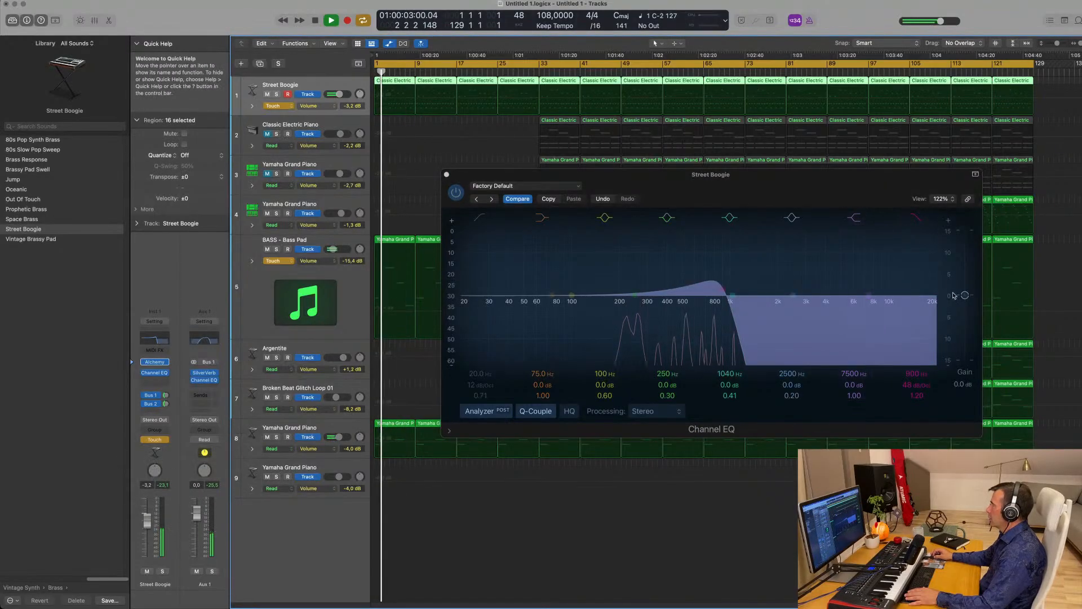
pyautogui.moveTo(715, 285)
pyautogui.mouseDown()
pyautogui.moveTo(761, 289)
pyautogui.moveTo(716, 284)
pyautogui.mouseUp()
pyautogui.press('Return')
pyautogui.click(446, 175)
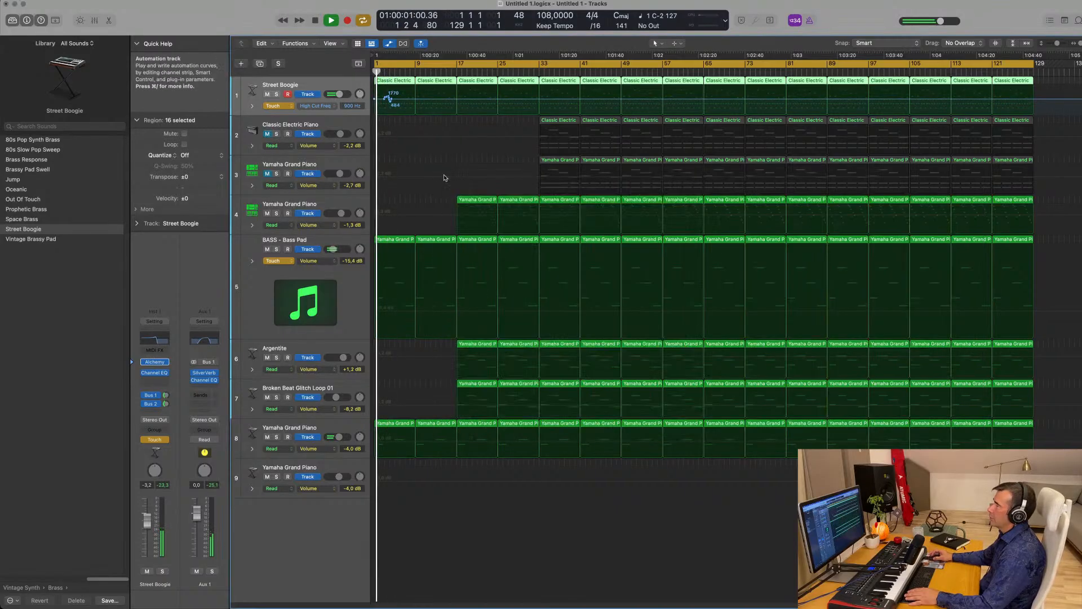
# - Lower the start of the high-cut automation line to 200 Hz and switch Street Boogie back to Read
pyautogui.click(378, 102)
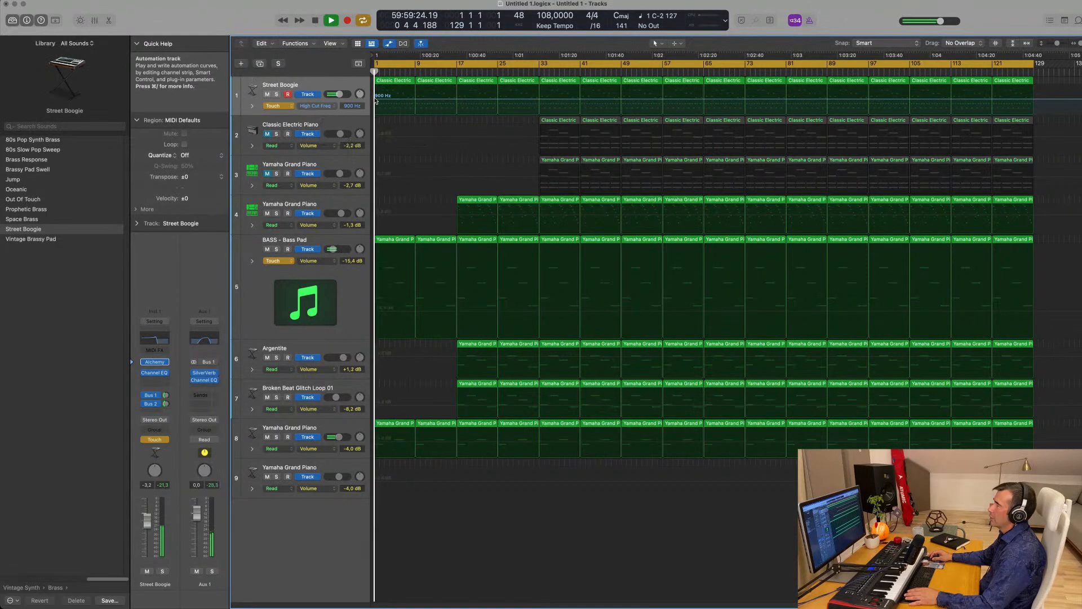
pyautogui.moveTo(376, 100); pyautogui.dragTo(415, 100)
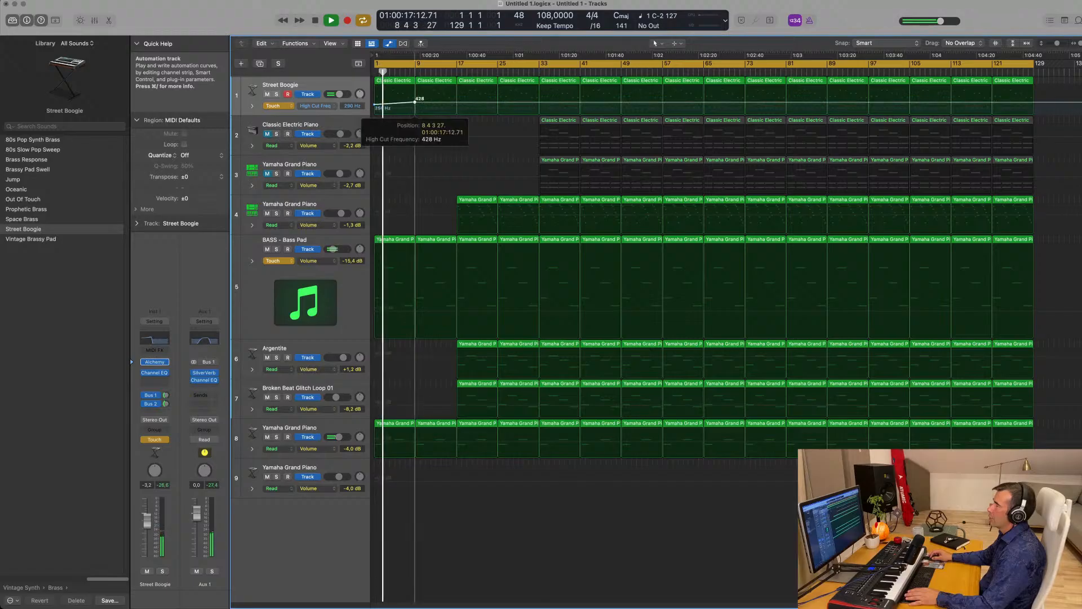
pyautogui.click(275, 106)
pyautogui.click(276, 97)
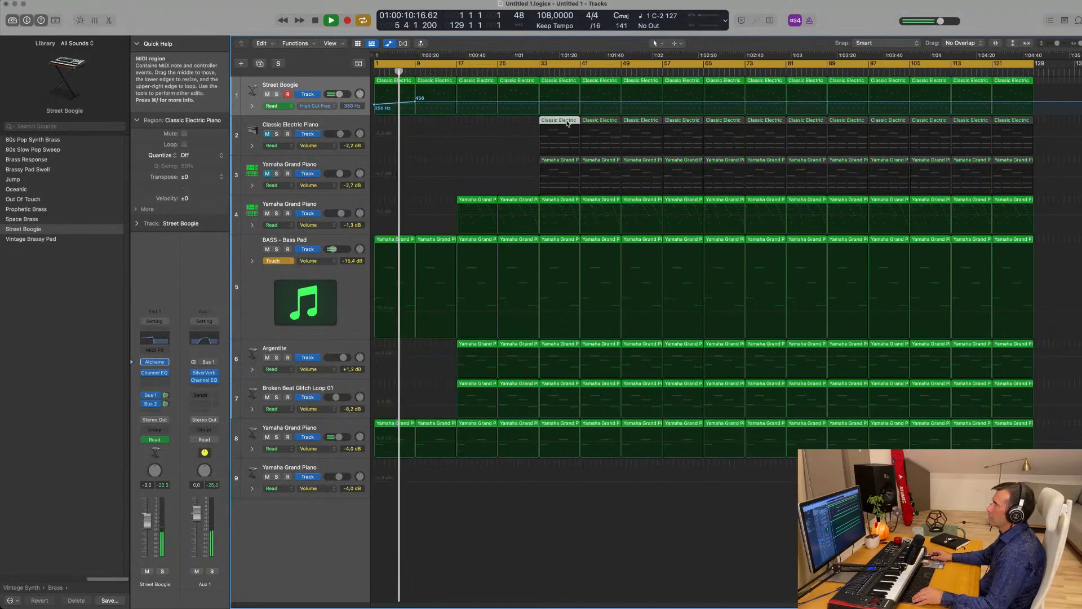
# - Copy the Classic Electric Piano region to bar 9, trim it to three short notes, and unmute the track
pyautogui.moveTo(557, 122); pyautogui.dragTo(441, 120)
pyautogui.doubleClick(442, 130)
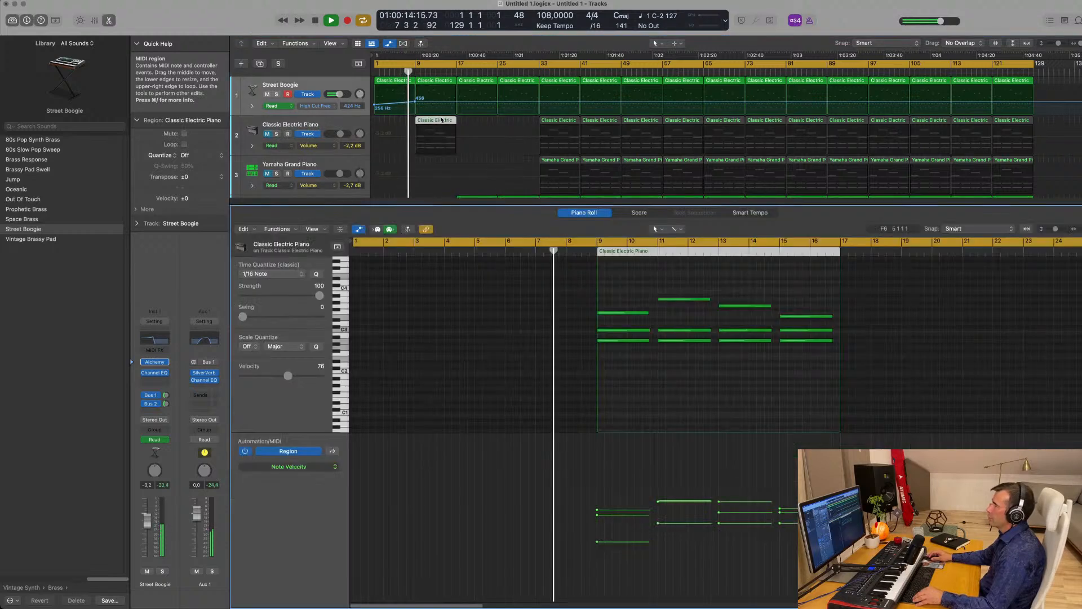
pyautogui.moveTo(689, 288); pyautogui.dragTo(833, 368)
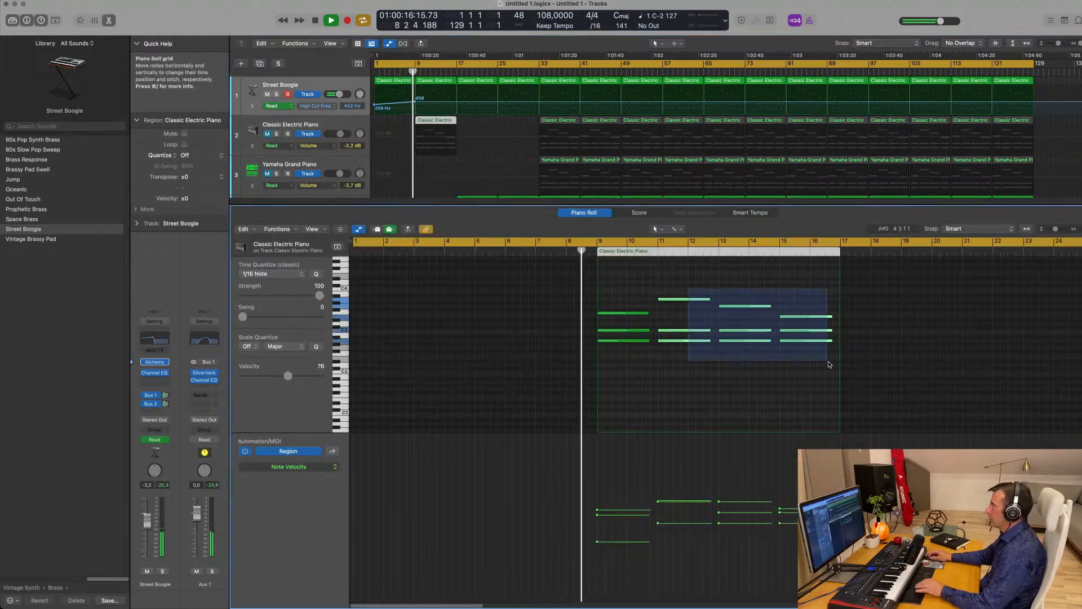
pyautogui.press('Delete')
pyautogui.moveTo(654, 303); pyautogui.dragTo(623, 361)
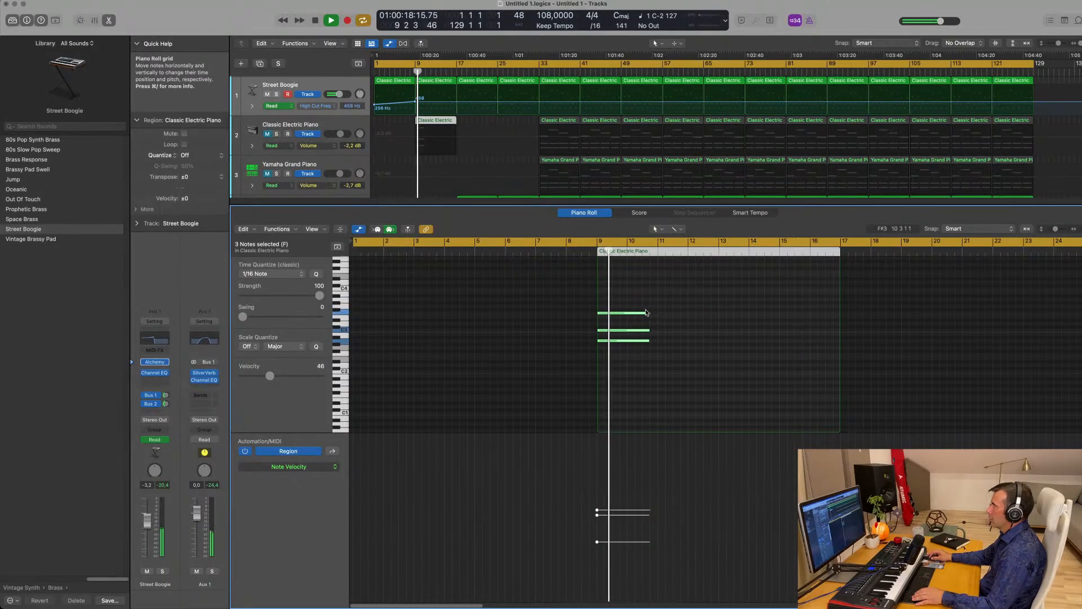
pyautogui.moveTo(648, 312); pyautogui.dragTo(633, 316)
pyautogui.press('Return')
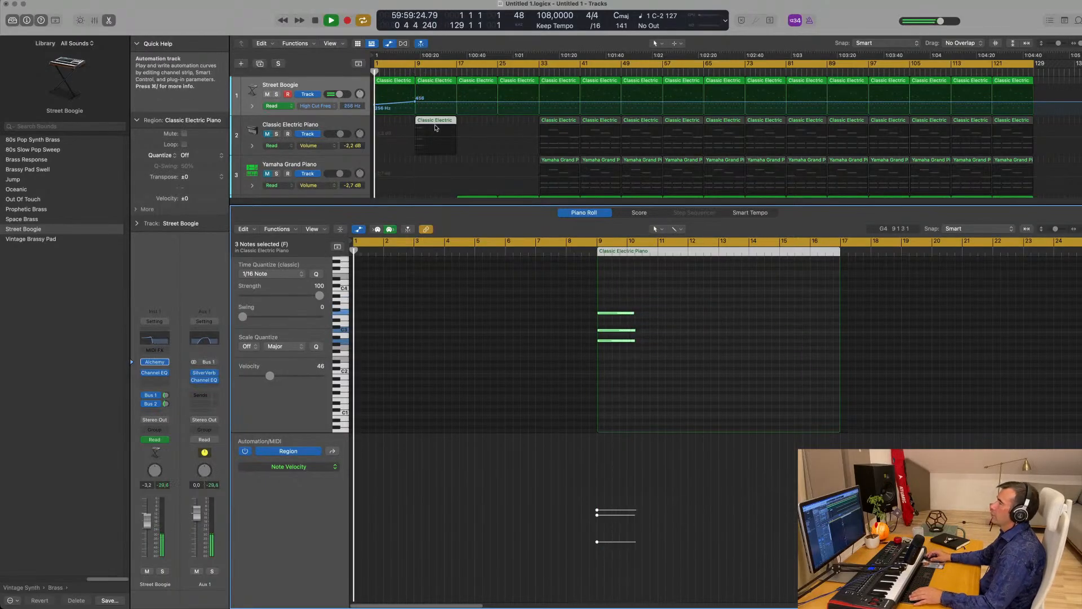
pyautogui.click(266, 134)
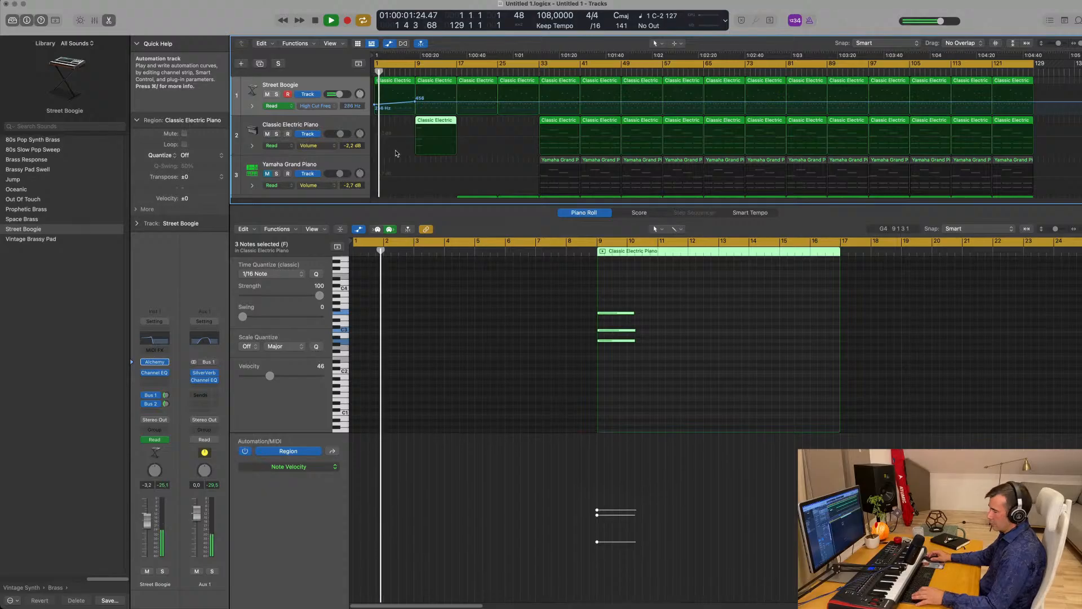
# - Show all nine tracks and select the bass pad track with its automation set to Read
pyautogui.press('x')
pyautogui.press('x')
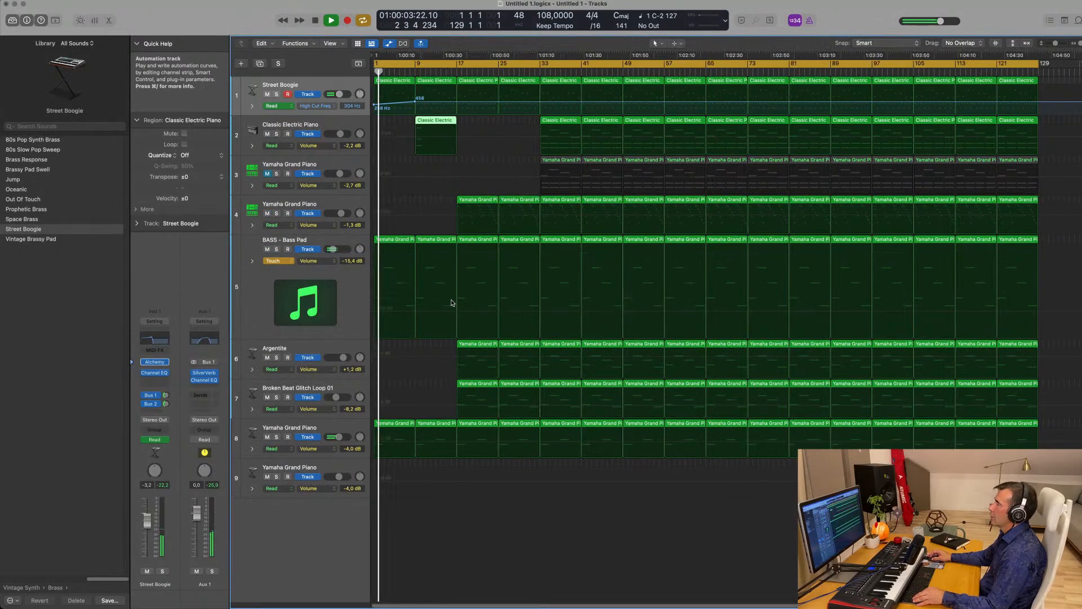
pyautogui.scroll(3, 452, 303)
pyautogui.press('Return')
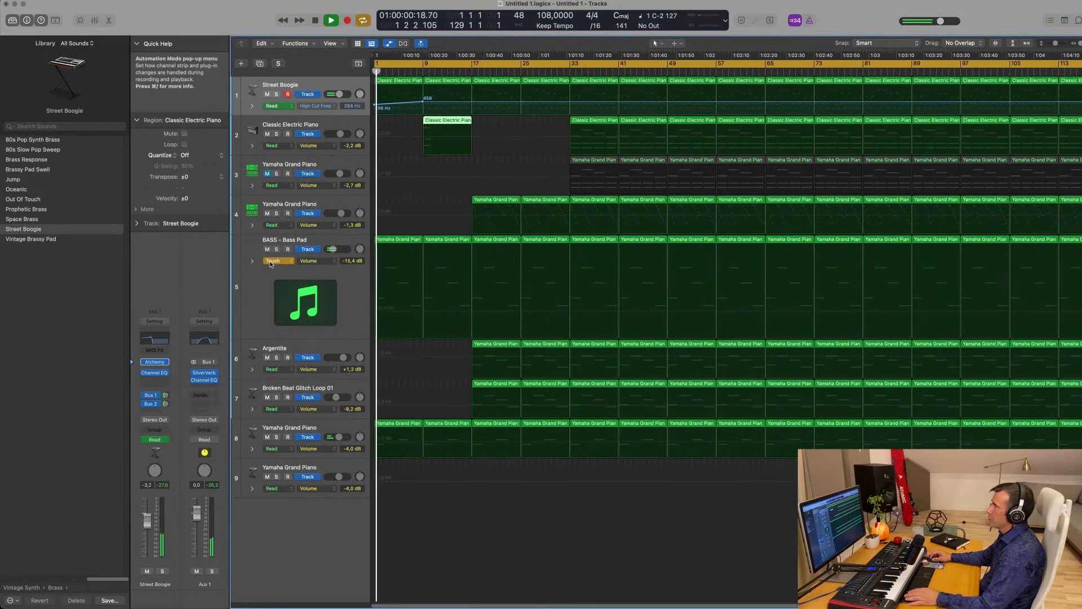
pyautogui.click(271, 261)
pyautogui.click(273, 255)
pyautogui.click(257, 298)
pyautogui.press('space')
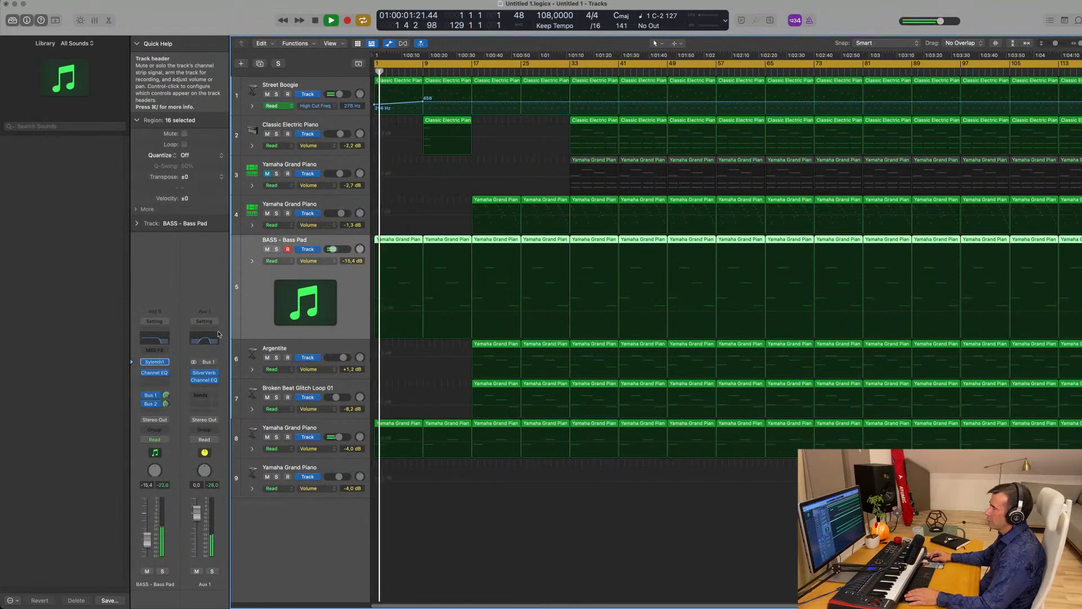
# - Record a Sylenth1 filter cutoff sweep in Touch mode, move its first point to bar 1, and return to Read
pyautogui.click(157, 362)
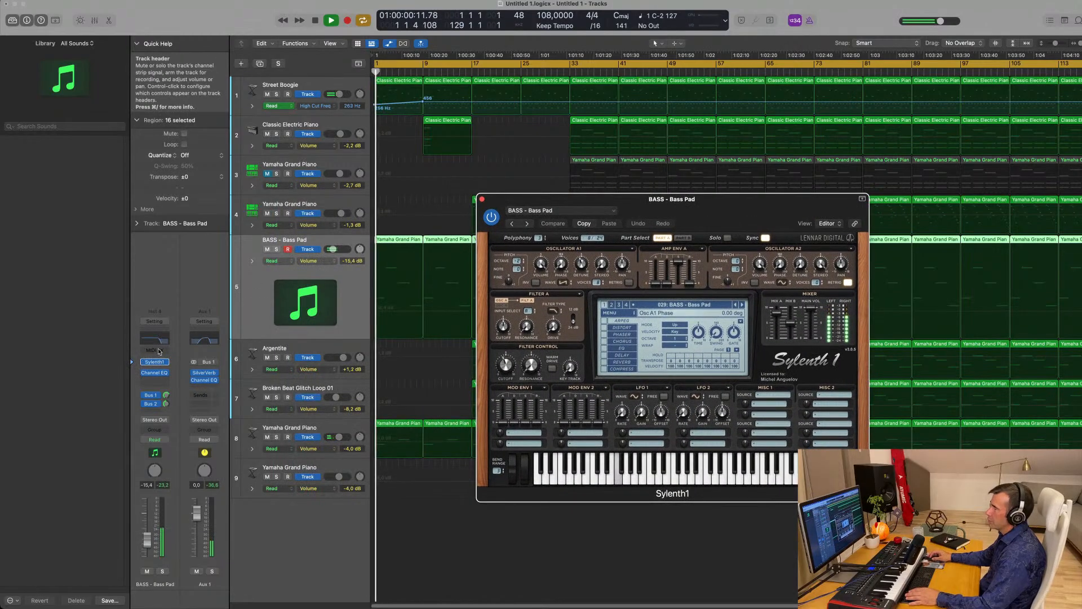
pyautogui.click(154, 439)
pyautogui.click(159, 448)
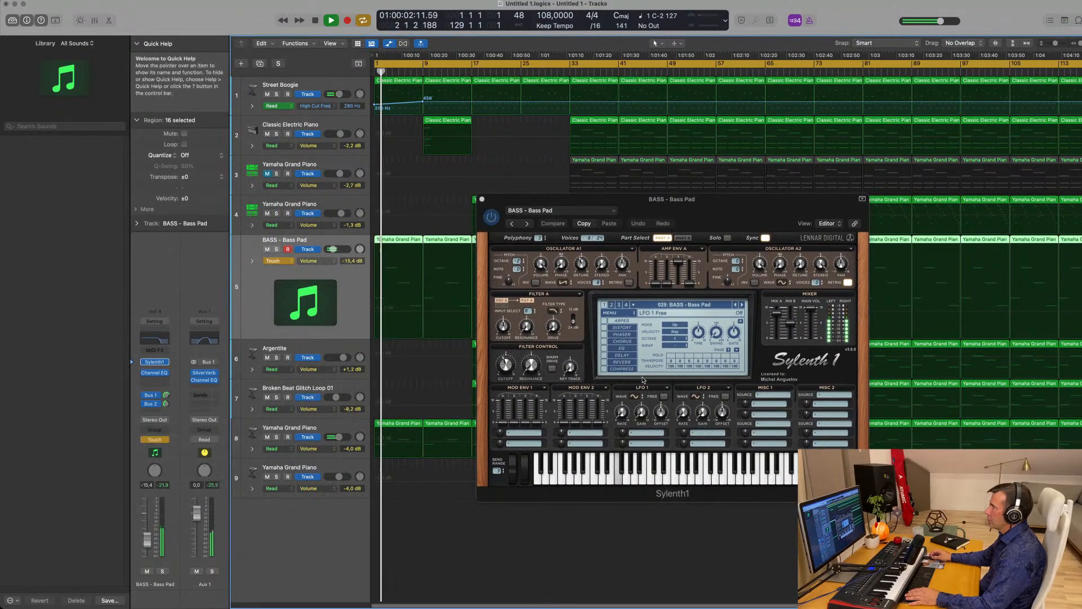
pyautogui.press('space')
pyautogui.press('space')
pyautogui.moveTo(505, 365); pyautogui.dragTo(505, 367)
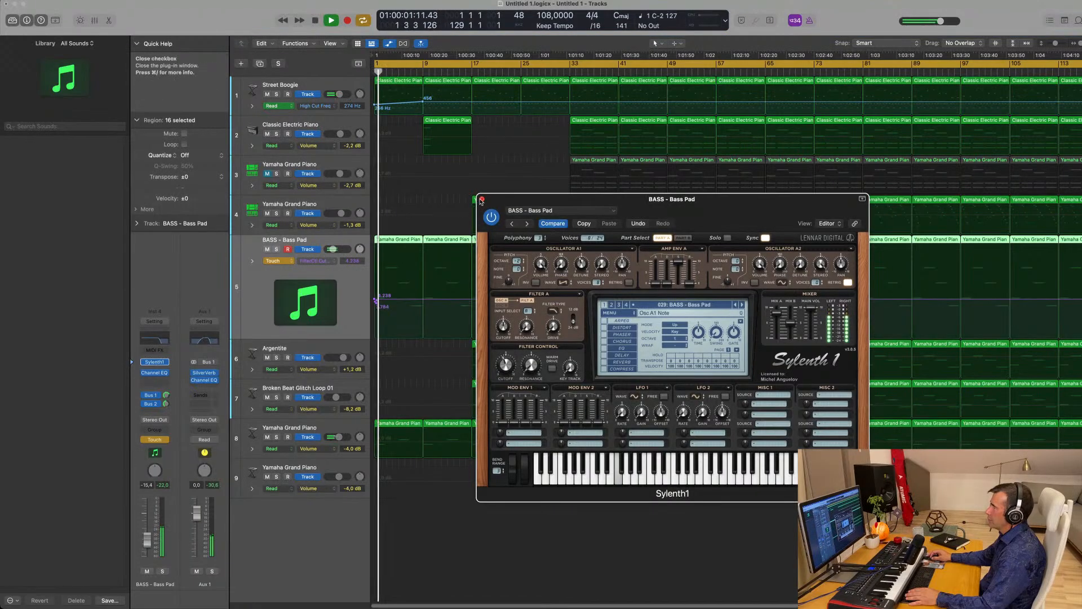
pyautogui.click(481, 200)
pyautogui.press('space')
pyautogui.moveTo(392, 299); pyautogui.dragTo(374, 305)
pyautogui.press('space')
pyautogui.press('space')
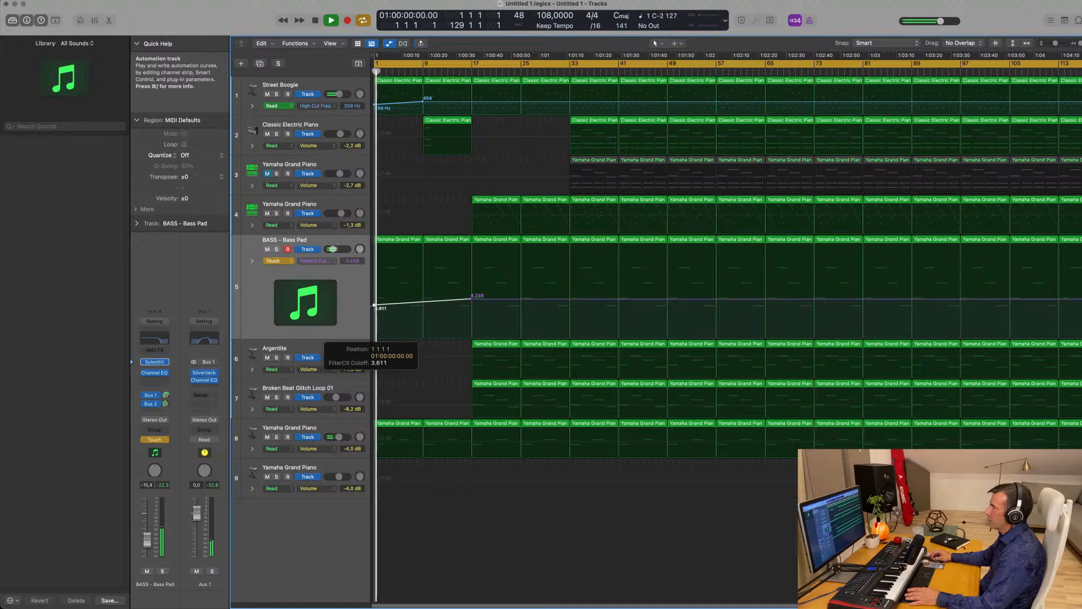
pyautogui.click(273, 260)
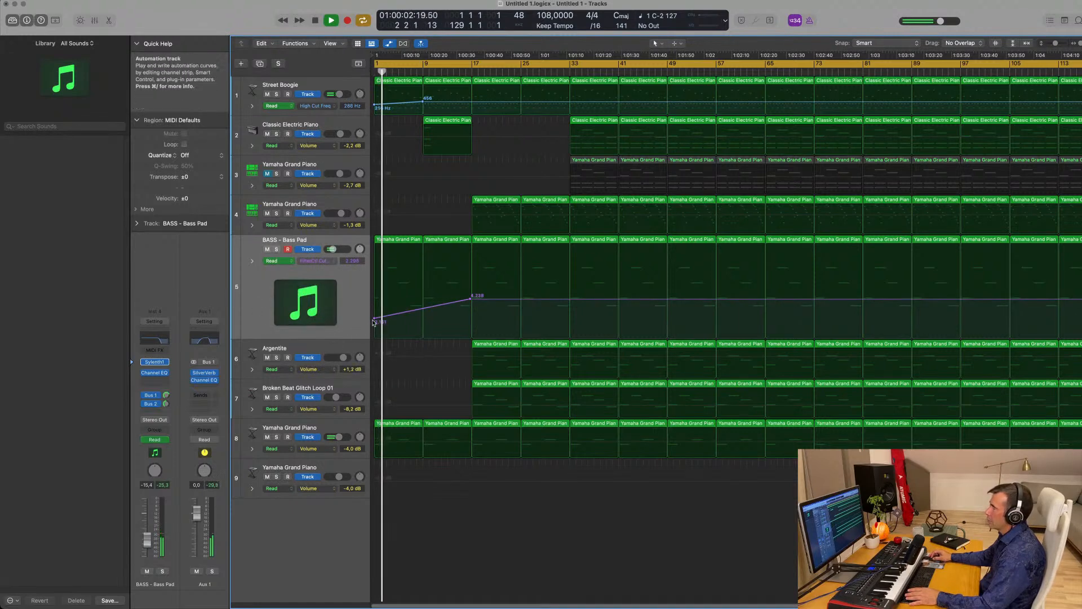
# - Inspect track 8's first region's notes and add a point on Street Boogie's high-cut automation line
pyautogui.doubleClick(410, 426)
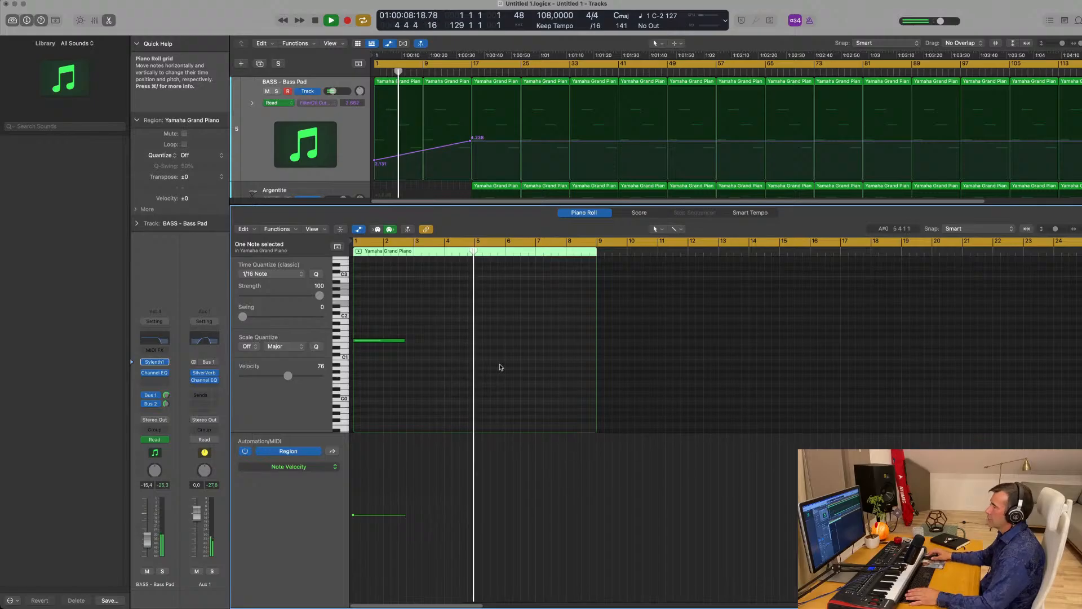
pyautogui.press('x')
pyautogui.press('x')
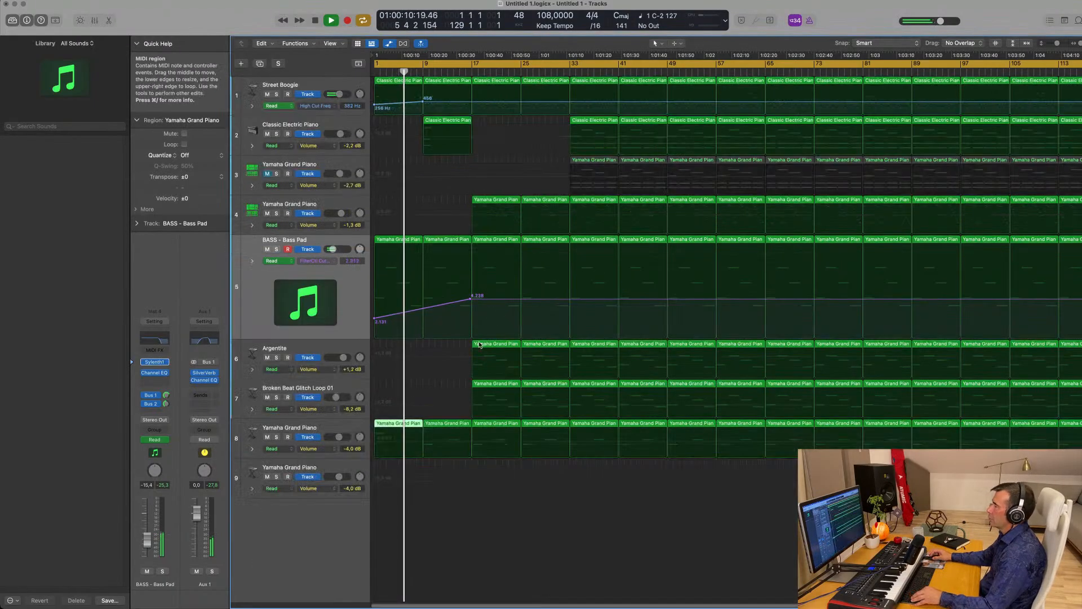
pyautogui.scroll(2, 465, 276)
pyautogui.scroll(-3, 454, 268)
pyautogui.scroll(-2, 454, 259)
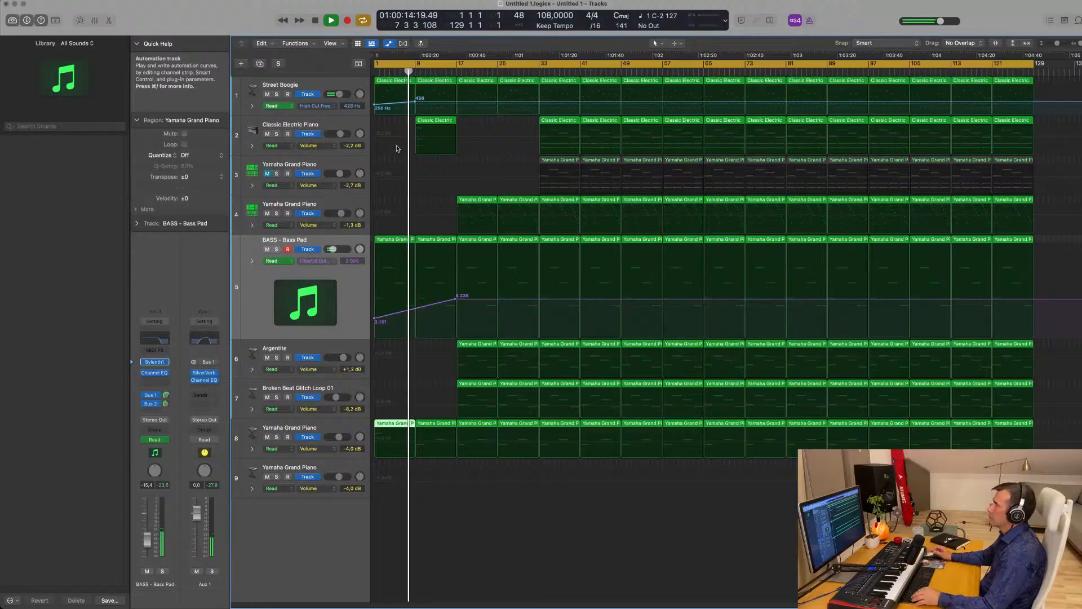
pyautogui.click(457, 104)
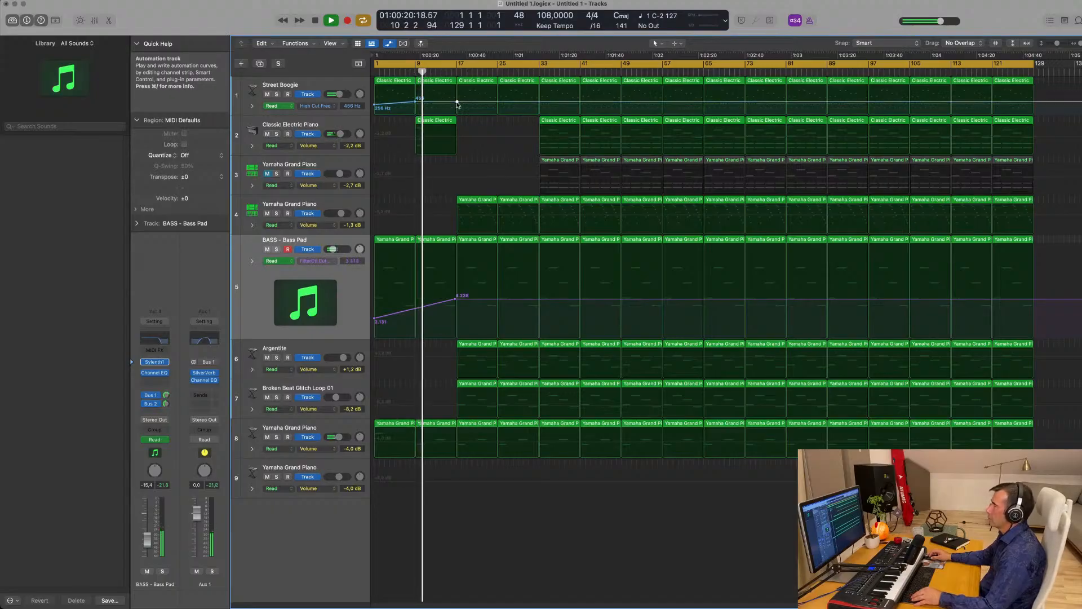
# - Delete the note around bar 13 in track 8's bar-9 region
pyautogui.click(442, 424)
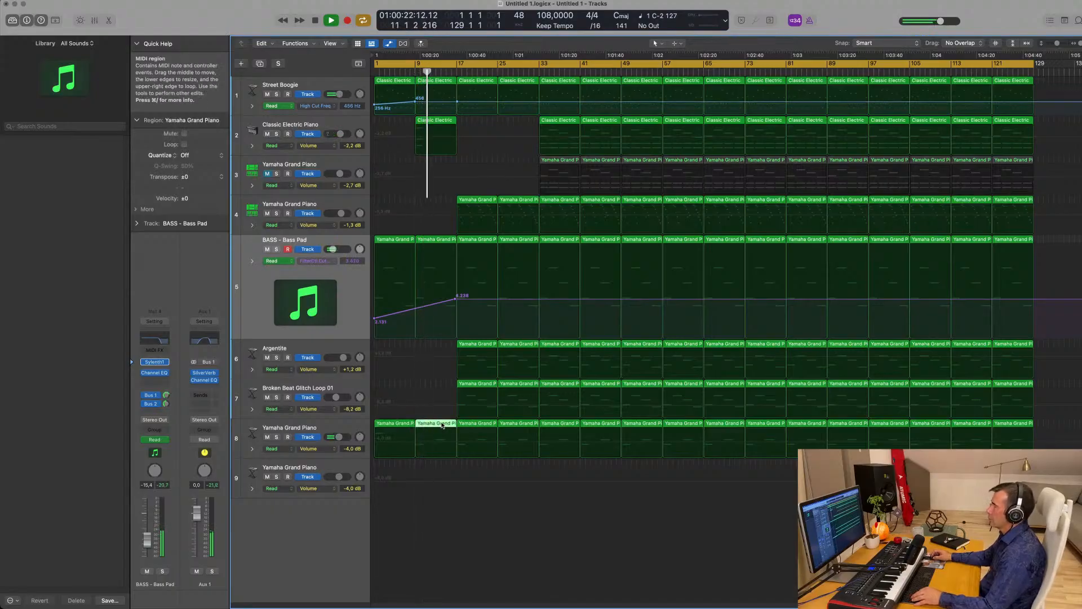
pyautogui.doubleClick(442, 424)
pyautogui.moveTo(777, 283); pyautogui.dragTo(745, 337)
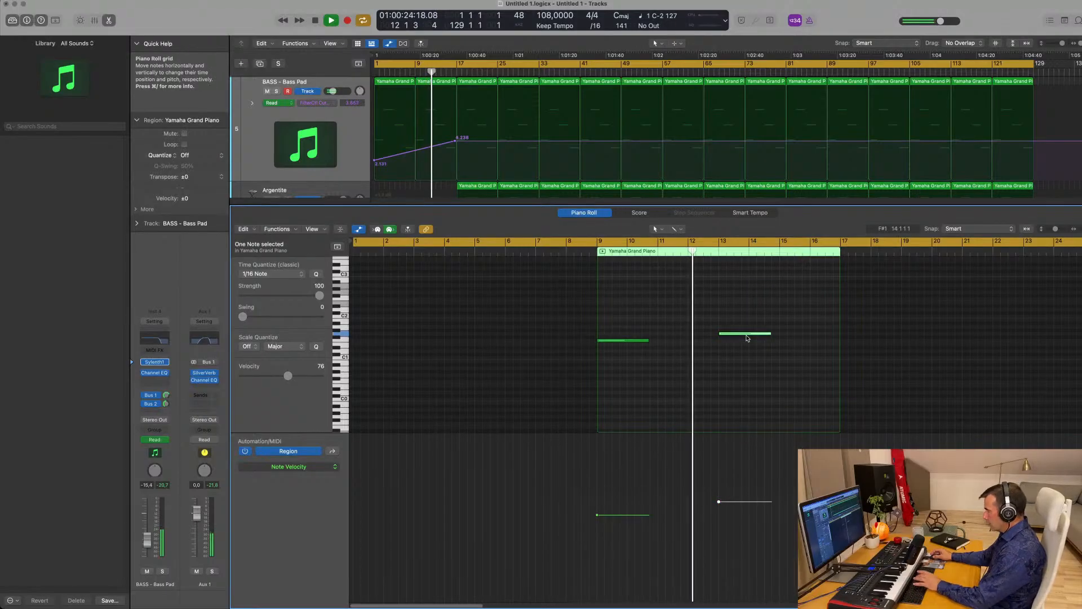
pyautogui.press('Delete')
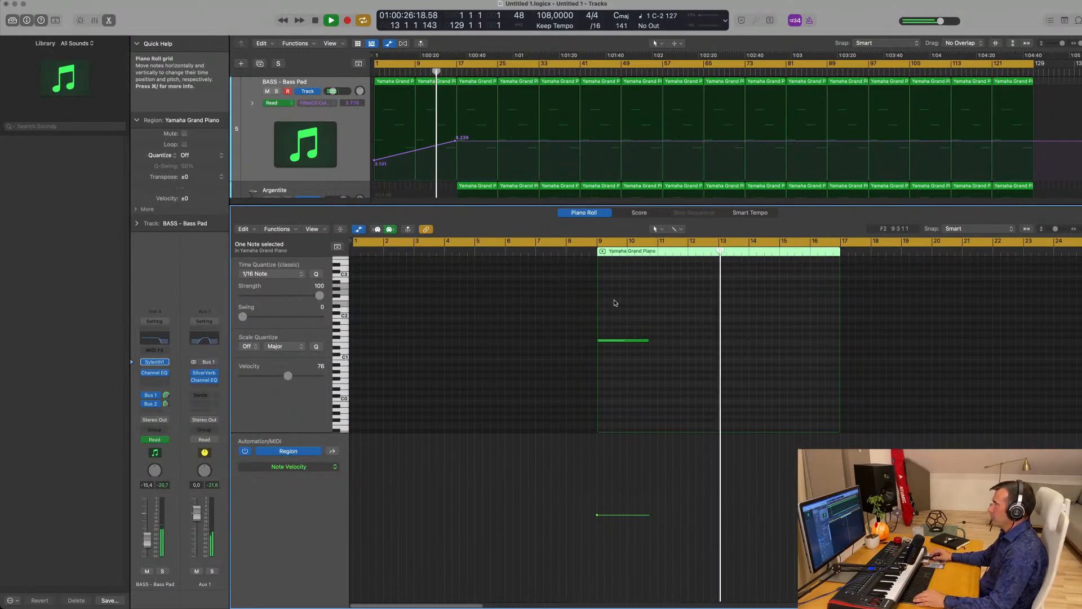
pyautogui.scroll(1, 558, 308)
pyautogui.press('x')
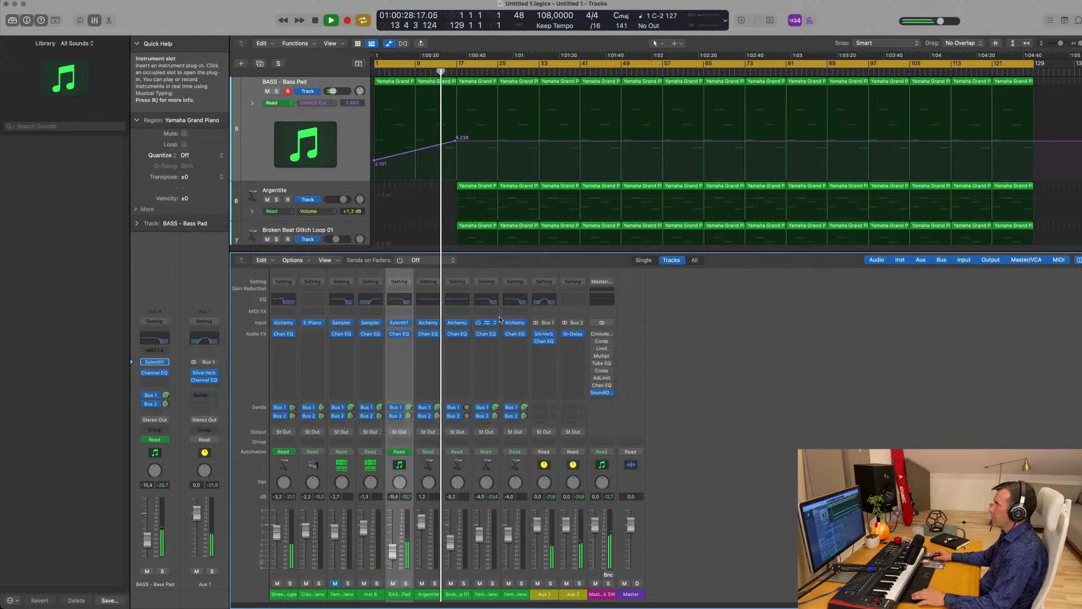
pyautogui.press('x')
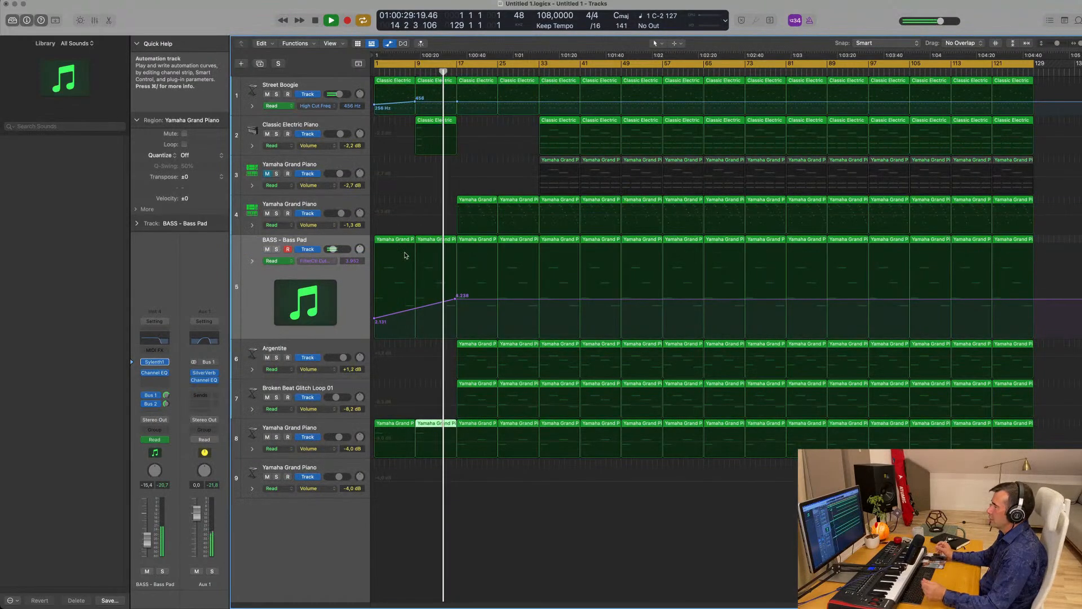
# - Delete the bar-17 and bar-25 regions on tracks 6 and 7
pyautogui.click(485, 342)
pyautogui.press('Delete')
pyautogui.click(489, 383)
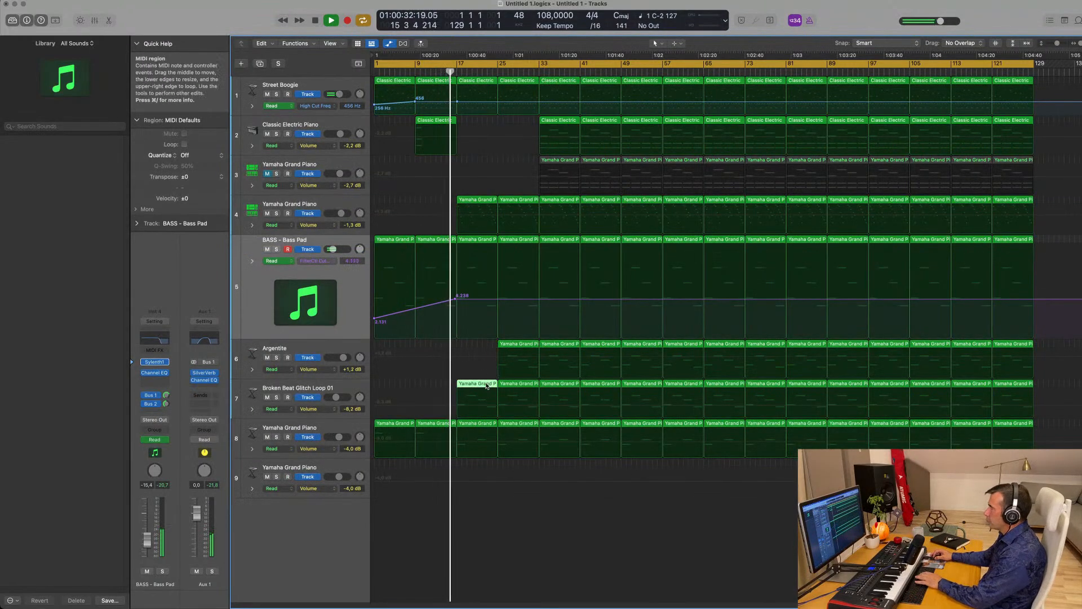
pyautogui.press('Delete')
pyautogui.click(522, 344)
pyautogui.press('Delete')
pyautogui.click(518, 384)
pyautogui.press('Delete')
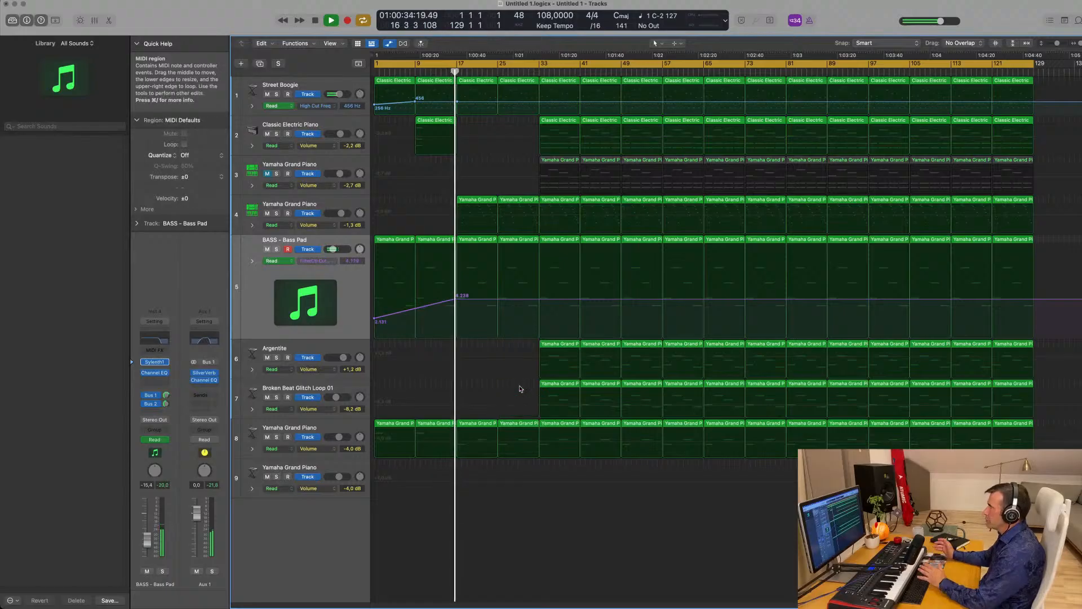
# - Delete track 4's bar-17 and bar-25 regions and copy track 2's bar-9 region to bar 17
pyautogui.click(448, 201)
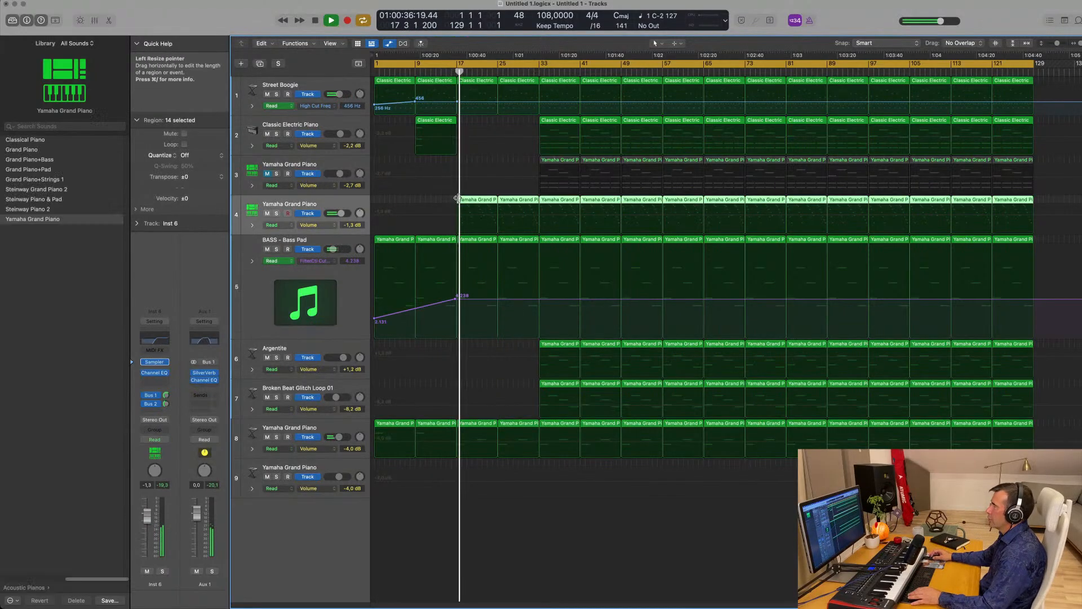
pyautogui.moveTo(450, 200); pyautogui.dragTo(512, 202)
pyautogui.press('Delete')
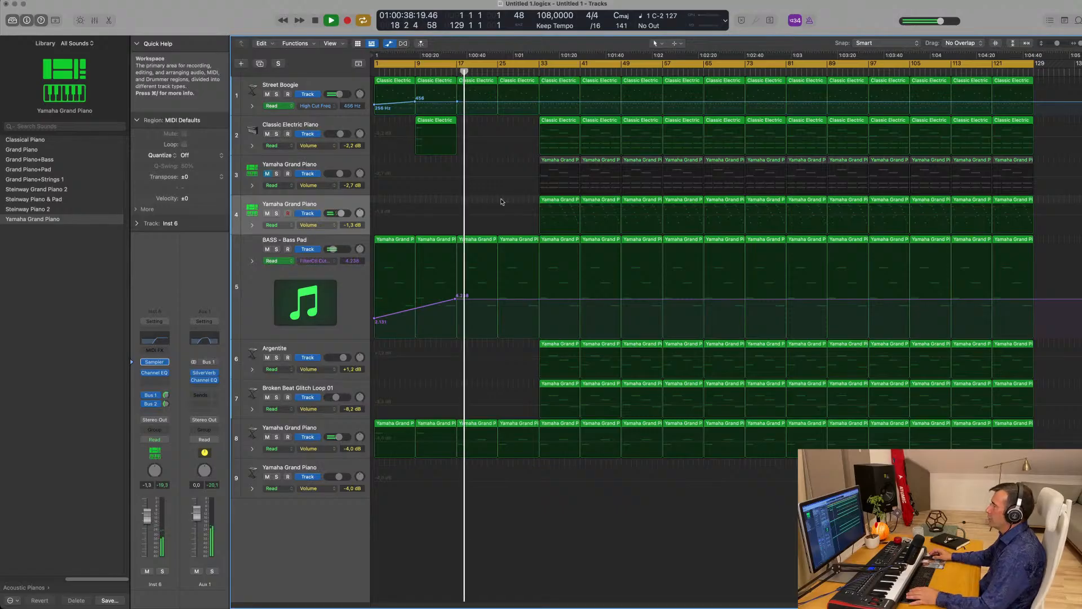
pyautogui.press('space')
pyautogui.press('space')
pyautogui.moveTo(429, 125); pyautogui.dragTo(470, 126)
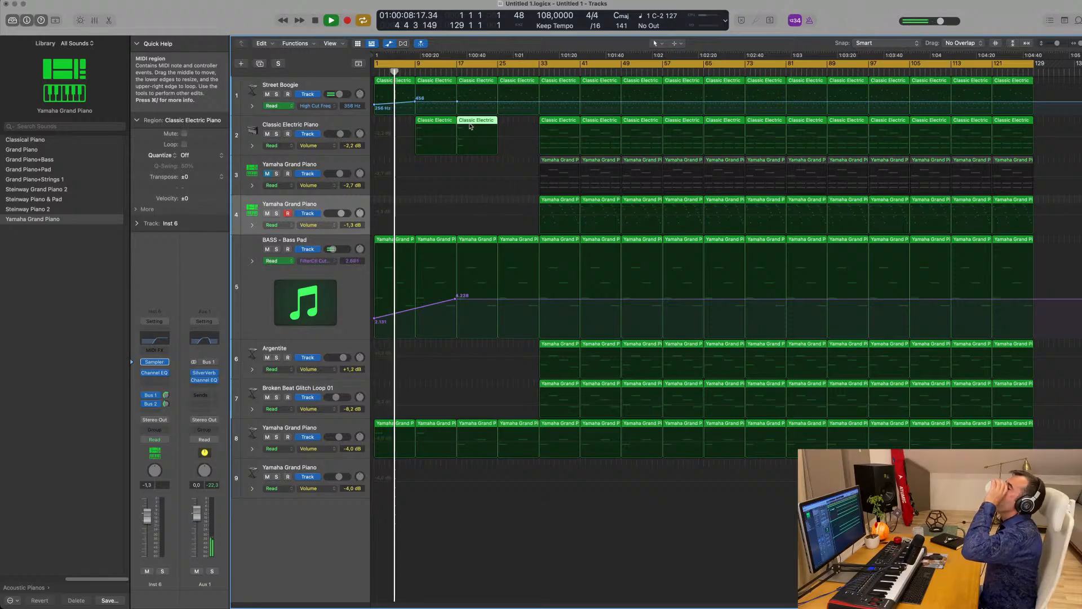
# - Lower Street Boogie's high-cut point to 185 Hz and shift its 456 Hz point slightly earlier
pyautogui.click(418, 102)
pyautogui.moveTo(418, 103); pyautogui.dragTo(423, 106)
pyautogui.scroll(1, 419, 108)
pyautogui.press('super+Right')
pyautogui.press('super+Right')
pyautogui.press('super+Right')
pyautogui.press('super+Right')
pyautogui.press('super+Right')
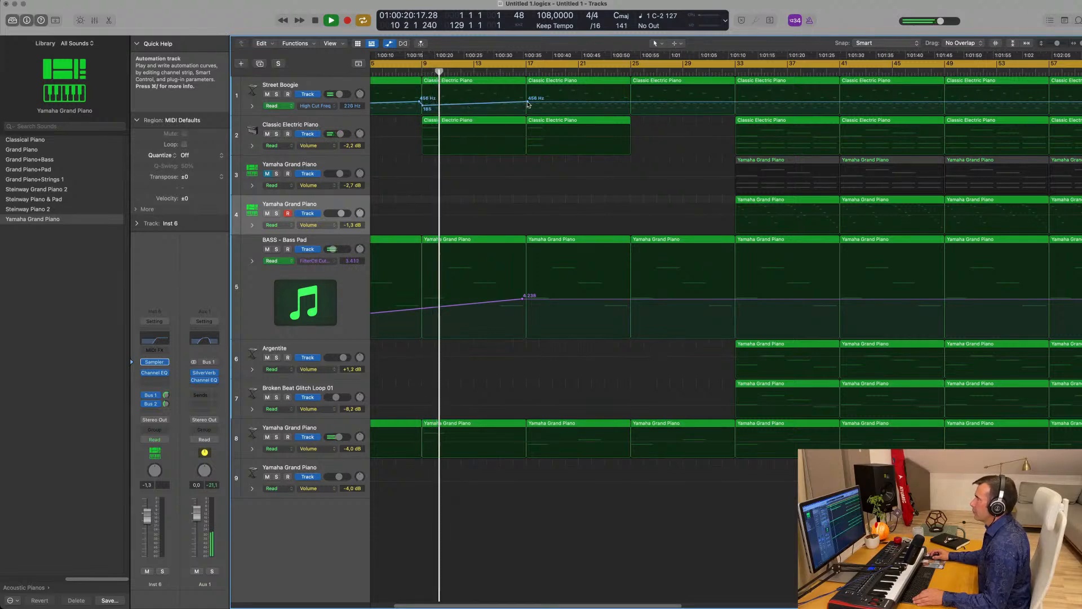
pyautogui.moveTo(528, 103); pyautogui.dragTo(527, 106)
pyautogui.click(527, 103)
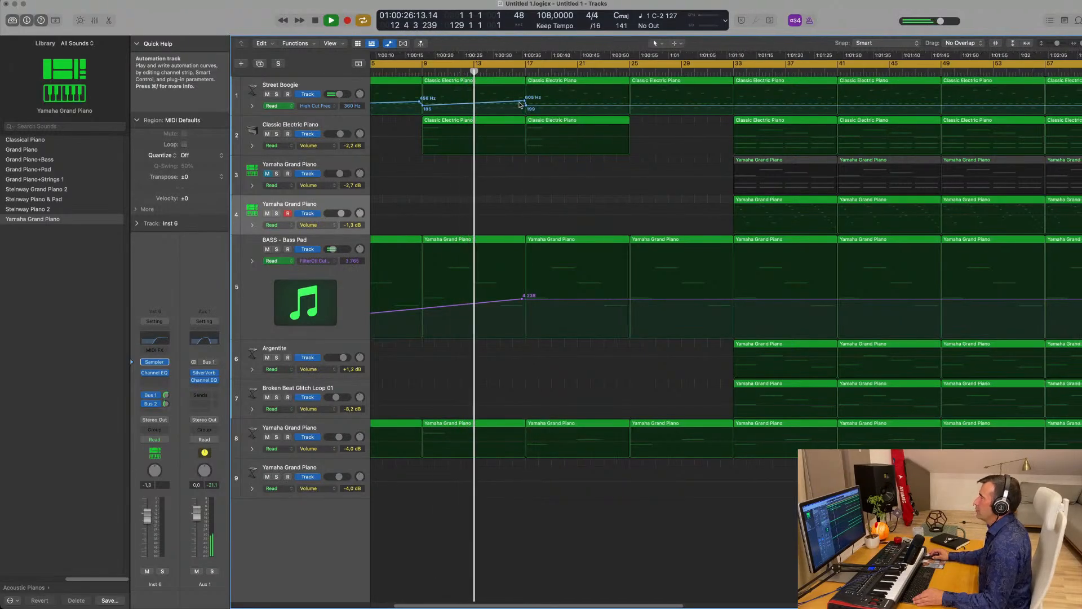
# - Pull the bass pad's filter cutoff automation down to 3.028 at bar 17
pyautogui.scroll(-5, 527, 103)
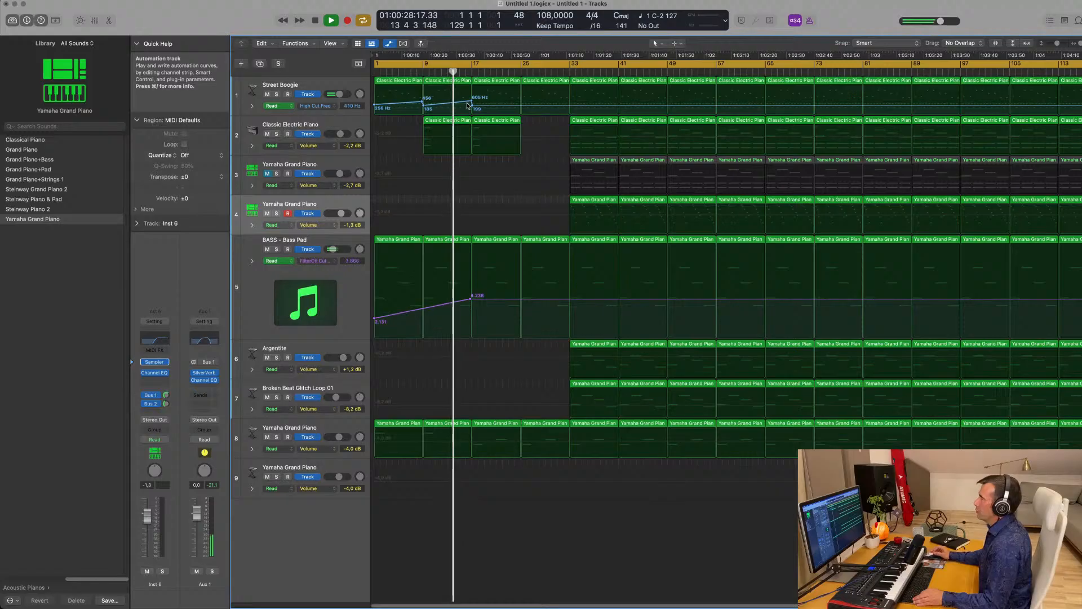
pyautogui.scroll(3, 489, 189)
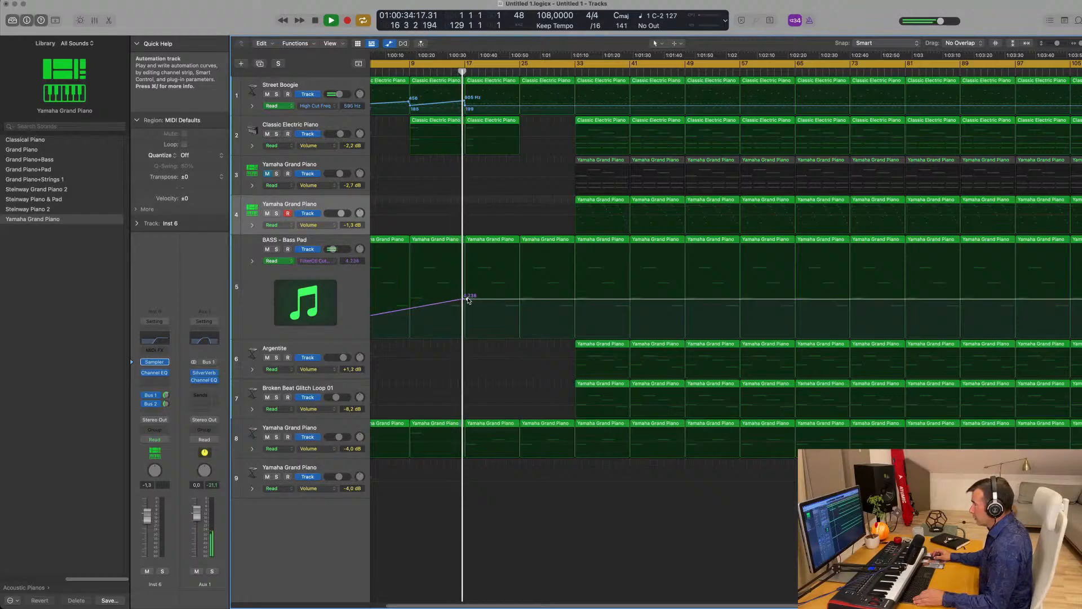
pyautogui.moveTo(467, 300); pyautogui.dragTo(466, 312)
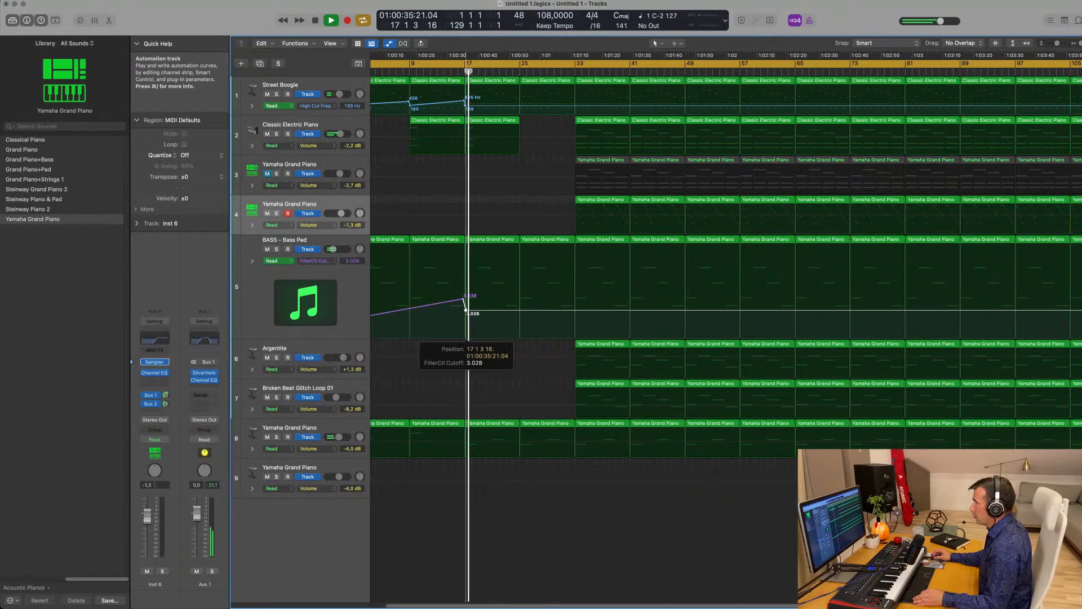
# - Delete track 8's bar-25 region and select a Classic Electric Piano region on track 2
pyautogui.scroll(-3, 466, 307)
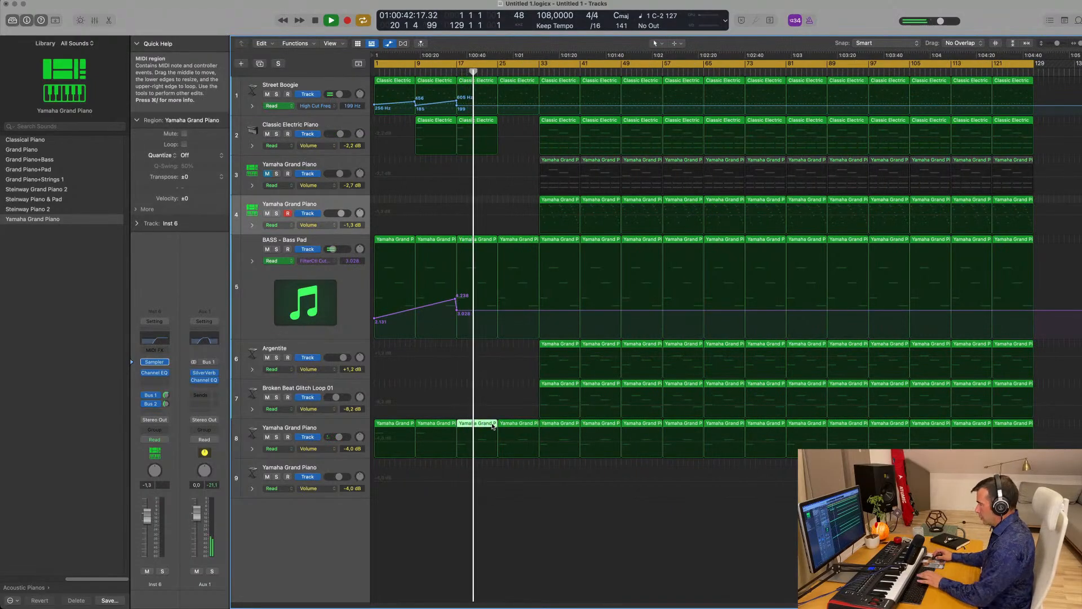
pyautogui.click(508, 427)
pyautogui.press('Delete')
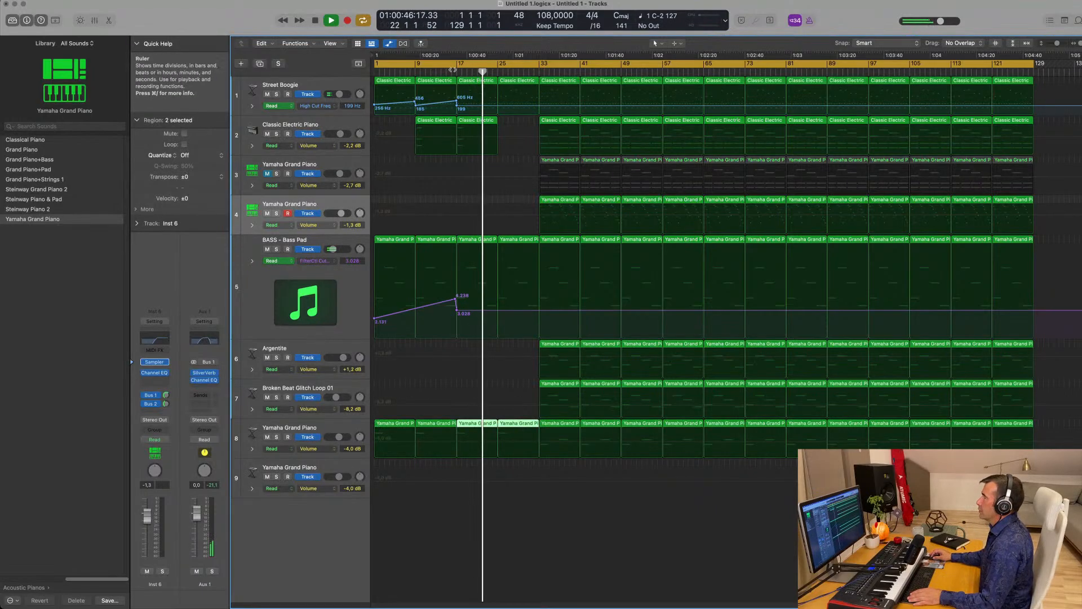
pyautogui.click(481, 124)
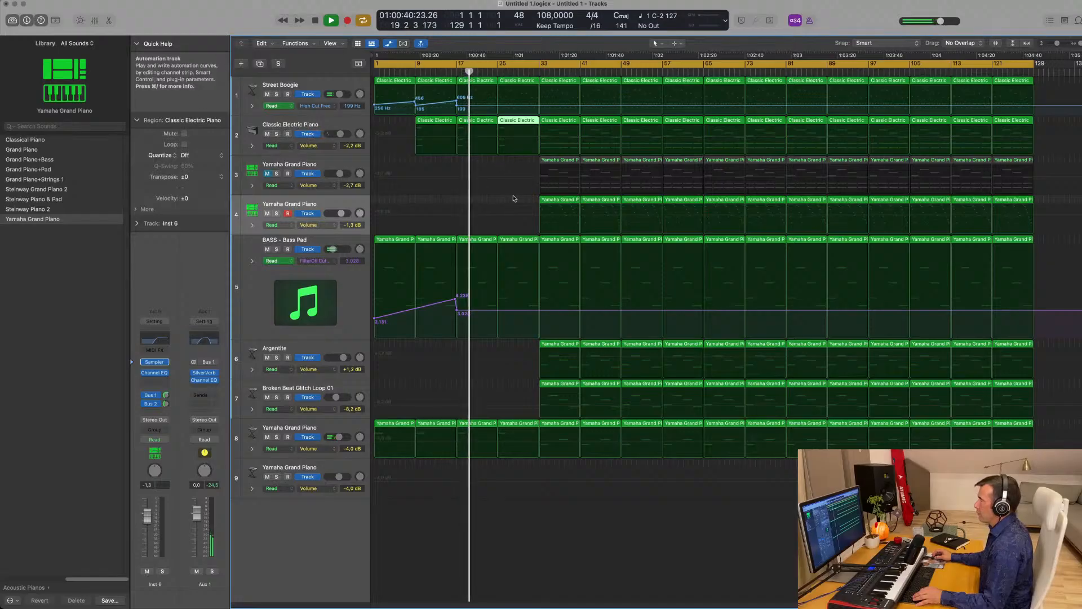
# - Copy track 6's first region earlier, then lower Argentite to -9.0 dB while auditioning from bar 16
pyautogui.click(568, 345)
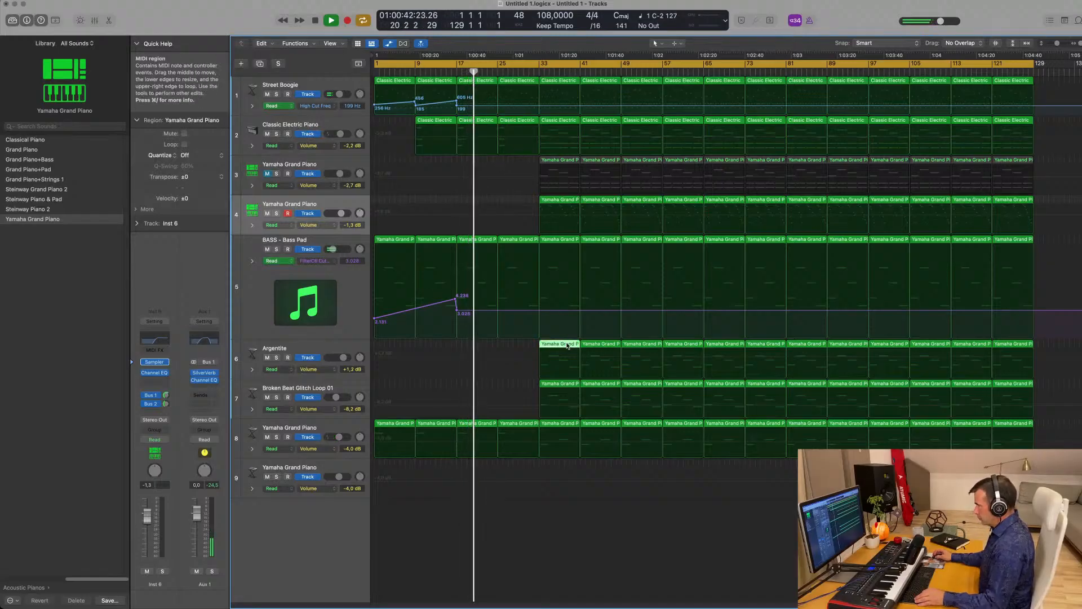
pyautogui.moveTo(565, 344); pyautogui.dragTo(480, 343)
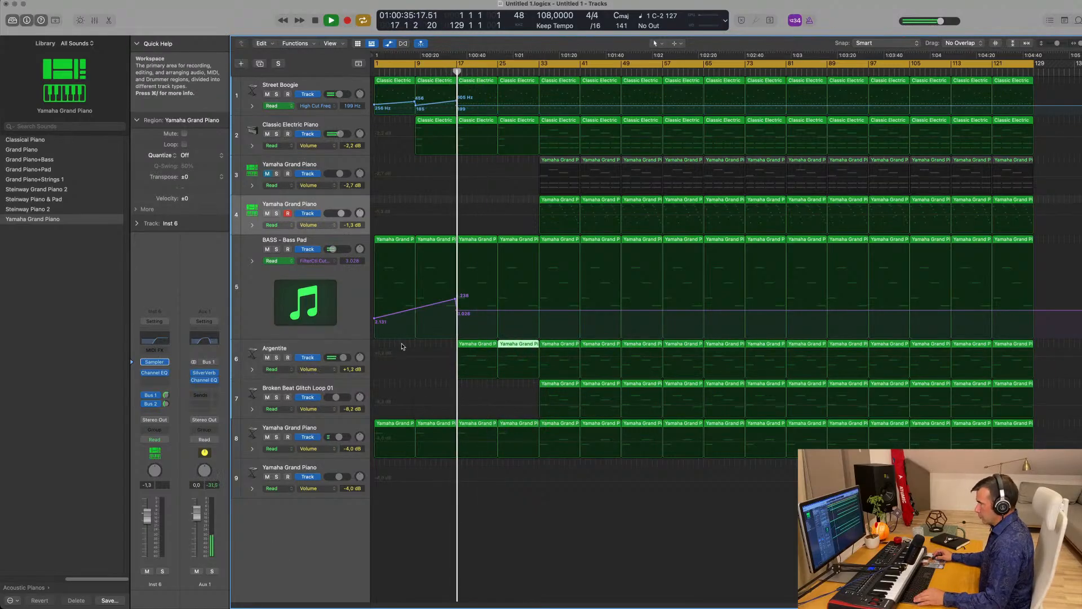
pyautogui.click(319, 350)
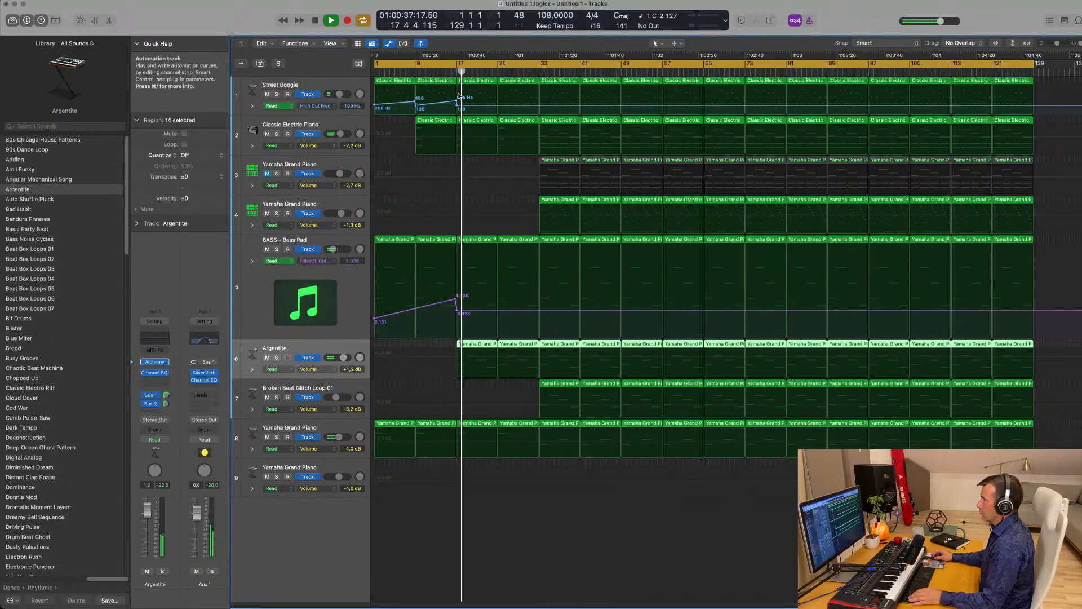
pyautogui.click(453, 71)
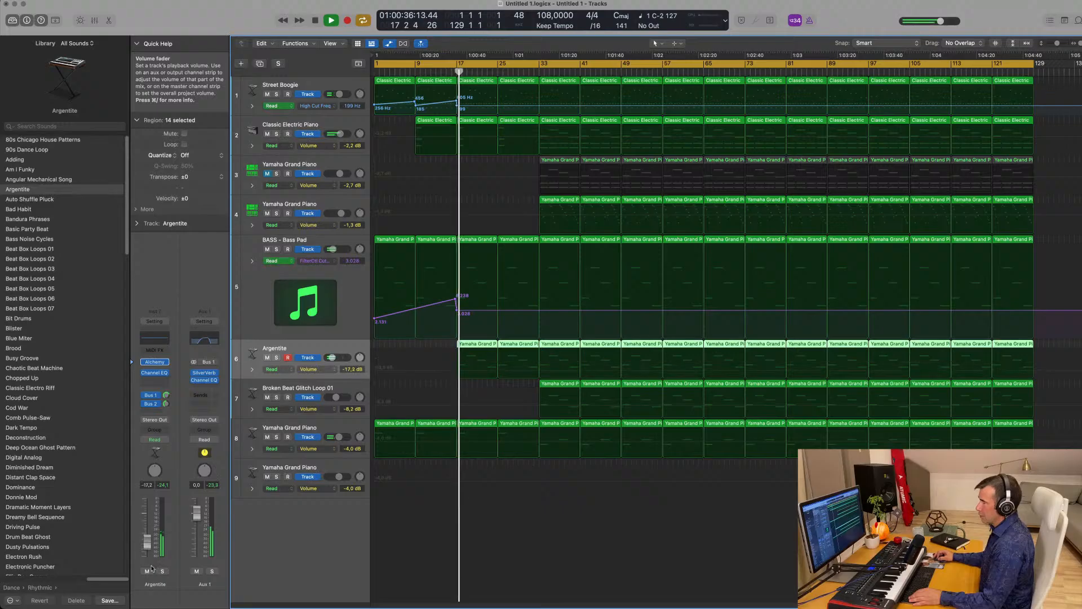
pyautogui.moveTo(151, 568); pyautogui.dragTo(146, 540)
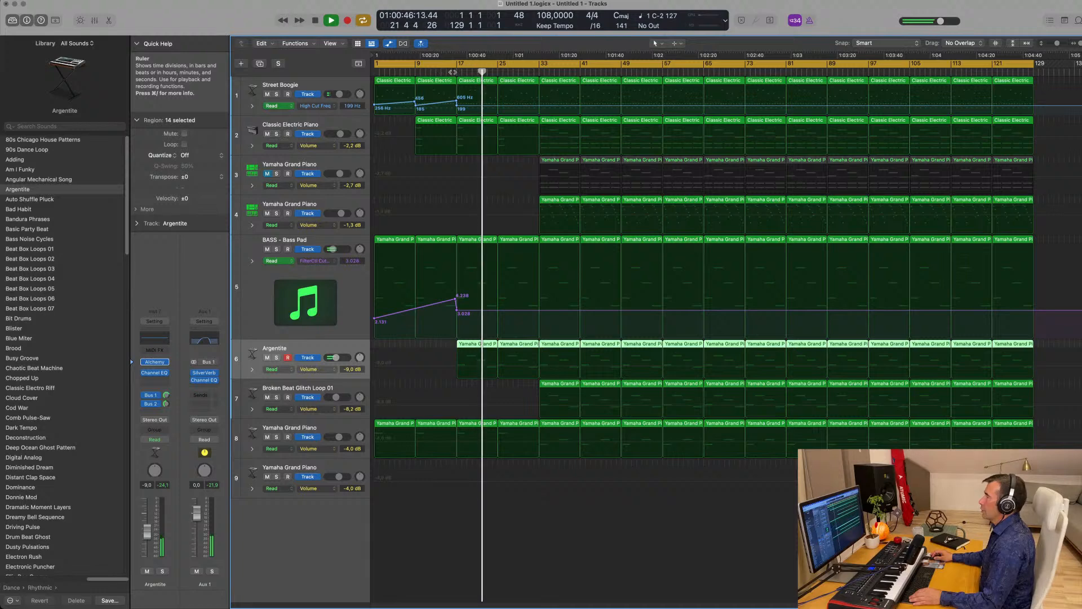
pyautogui.click(453, 72)
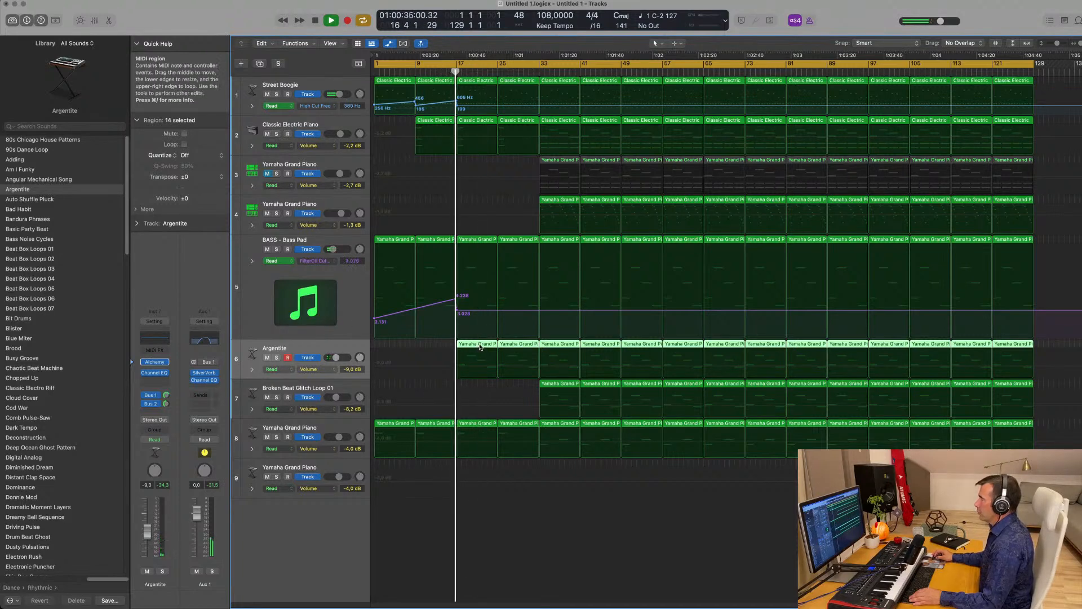
# - Cut Argentite's bar-17 region down to one note stretched to the region end
pyautogui.click(449, 347)
pyautogui.click(488, 346)
pyautogui.press('p')
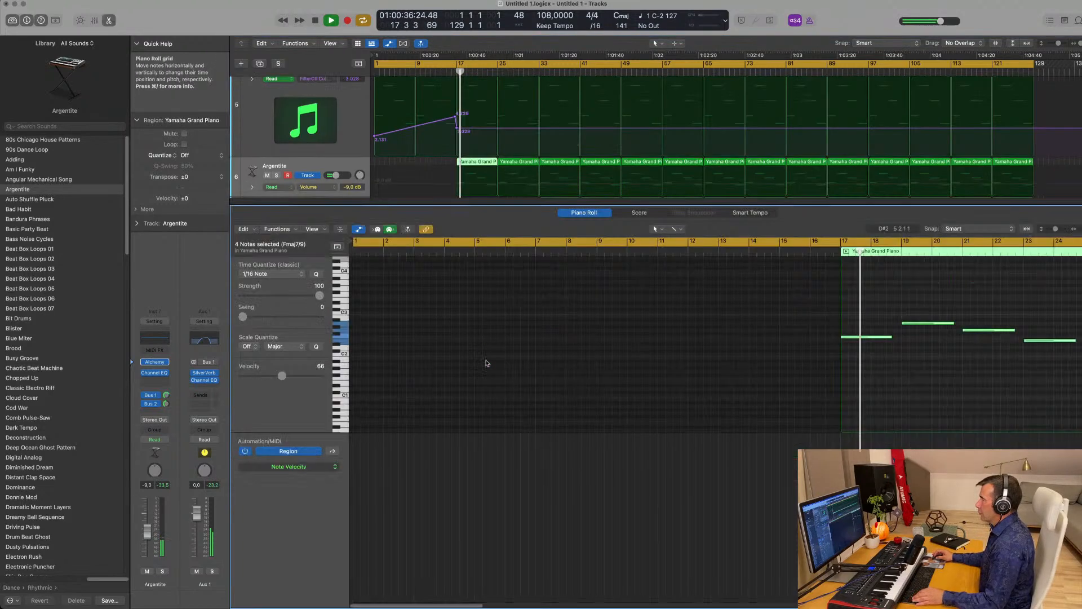
pyautogui.hscroll(-5, 805, 363)
pyautogui.moveTo(567, 316); pyautogui.dragTo(632, 368)
pyautogui.press('Delete')
pyautogui.moveTo(556, 337); pyautogui.dragTo(626, 341)
pyautogui.press('x')
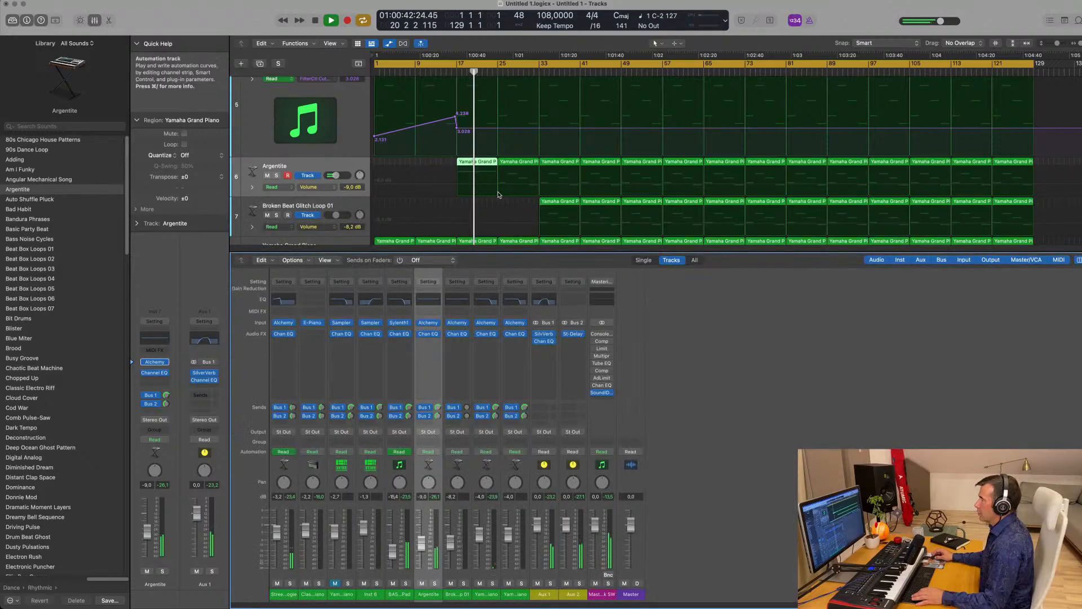
pyautogui.press('x')
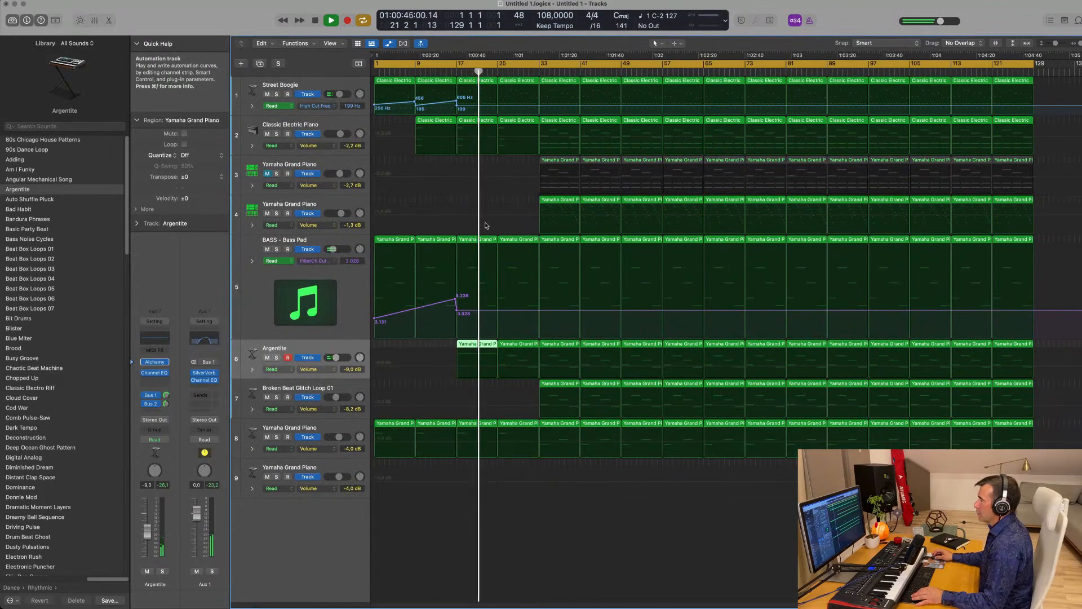
# - Cut the bar-17 BASS region down to one note stretched to bar 25
pyautogui.click(482, 238)
pyautogui.doubleClick(483, 240)
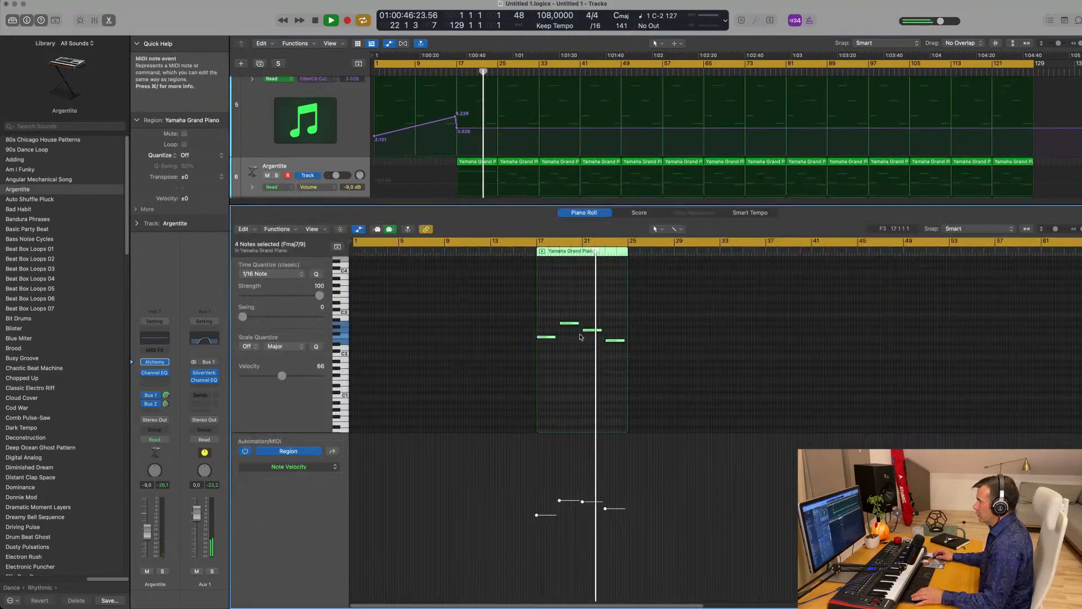
pyautogui.moveTo(633, 377); pyautogui.dragTo(621, 348)
pyautogui.press('super+z')
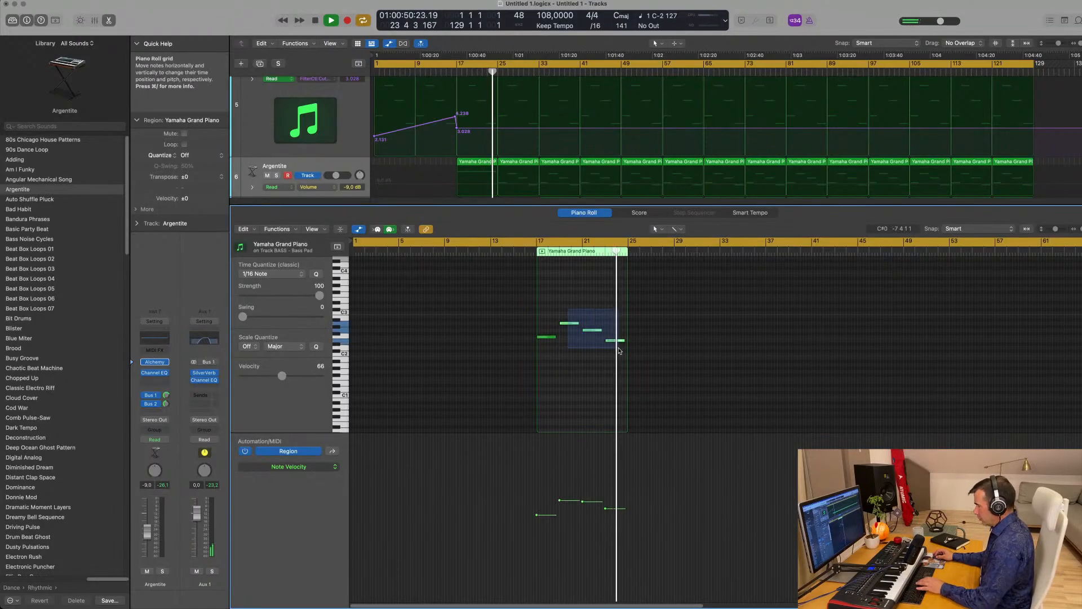
pyautogui.press('Delete')
pyautogui.moveTo(555, 336); pyautogui.dragTo(627, 337)
pyautogui.click(451, 68)
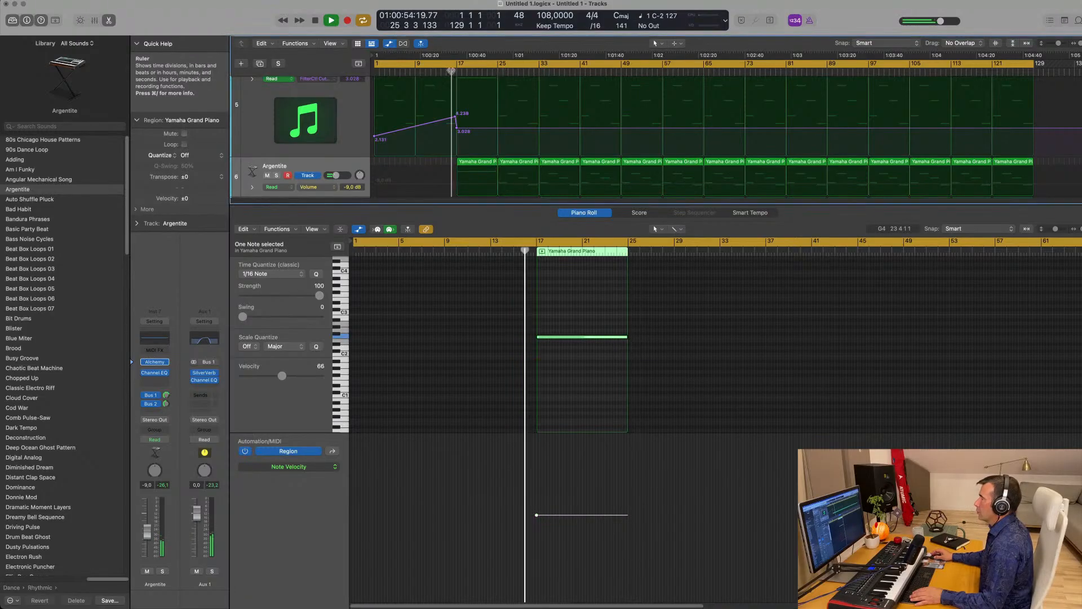
pyautogui.scroll(-1, 507, 169)
pyautogui.press('x')
pyautogui.press('x')
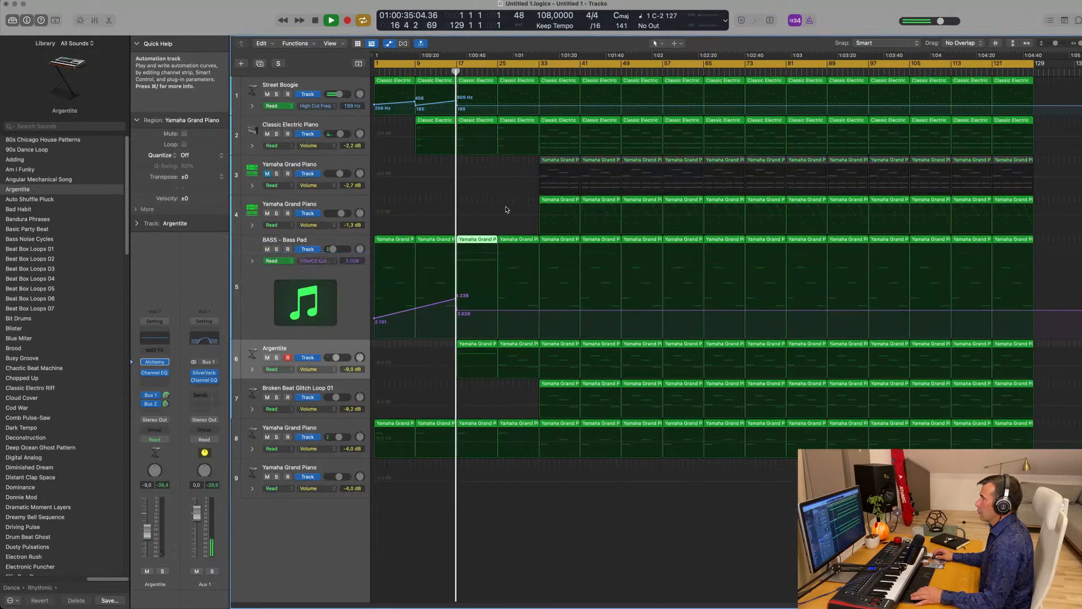
pyautogui.scroll(3, 495, 270)
pyautogui.scroll(-2, 496, 270)
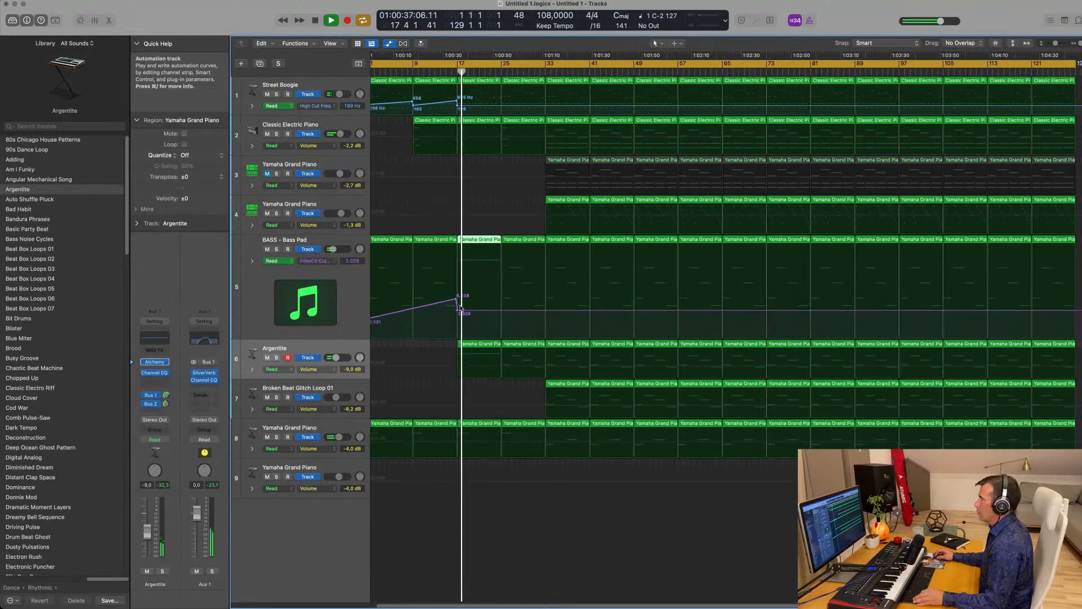
# - Raise the BASS FilterCtl Cutoff automation point to 6.570
pyautogui.moveTo(500, 311); pyautogui.dragTo(502, 276)
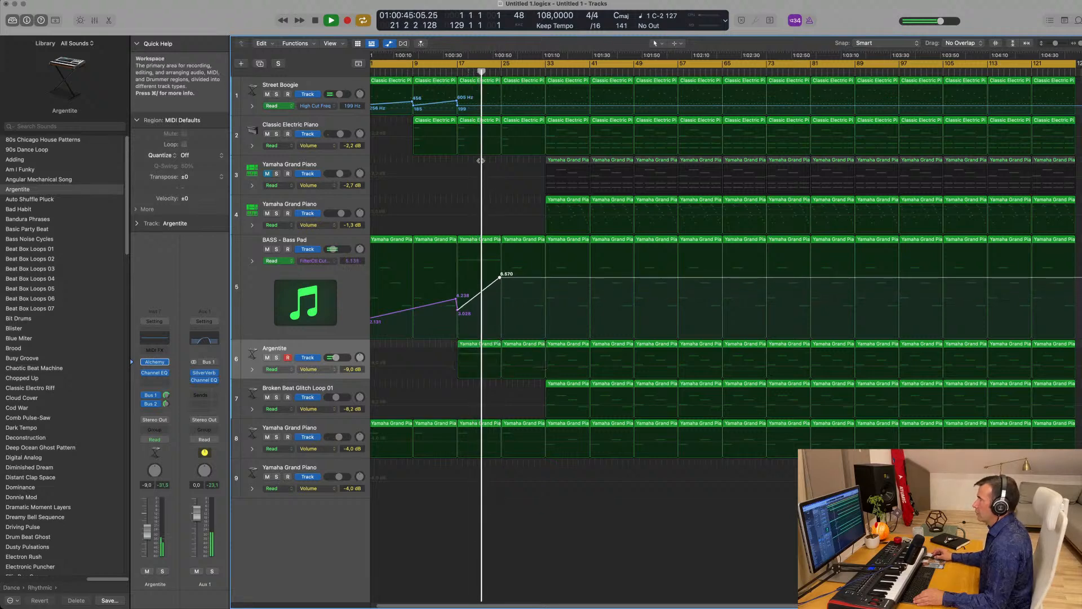
pyautogui.scroll(-2, 461, 169)
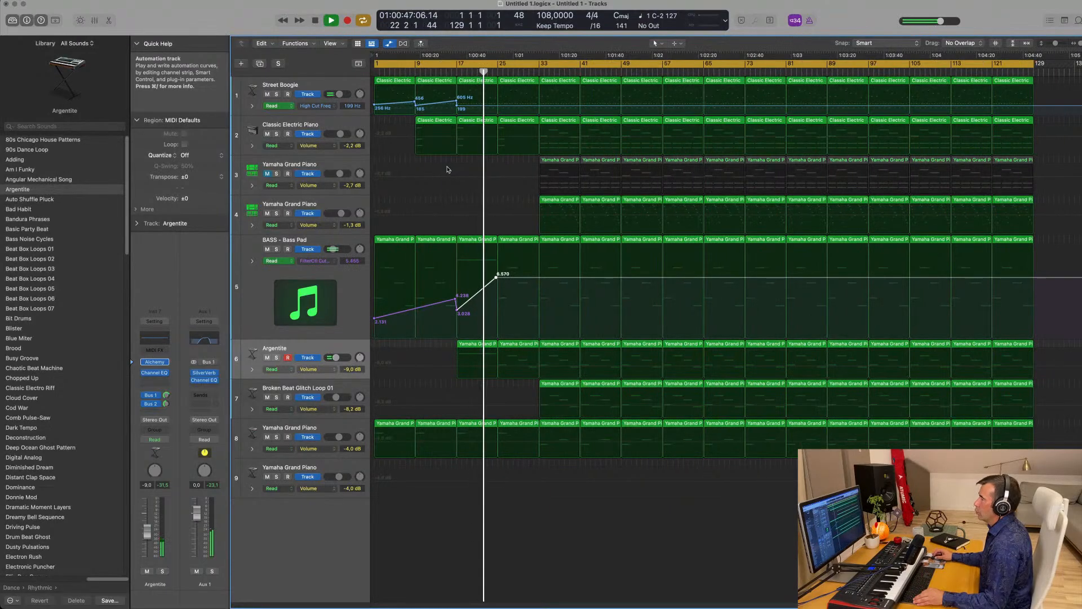
pyautogui.scroll(2, 455, 199)
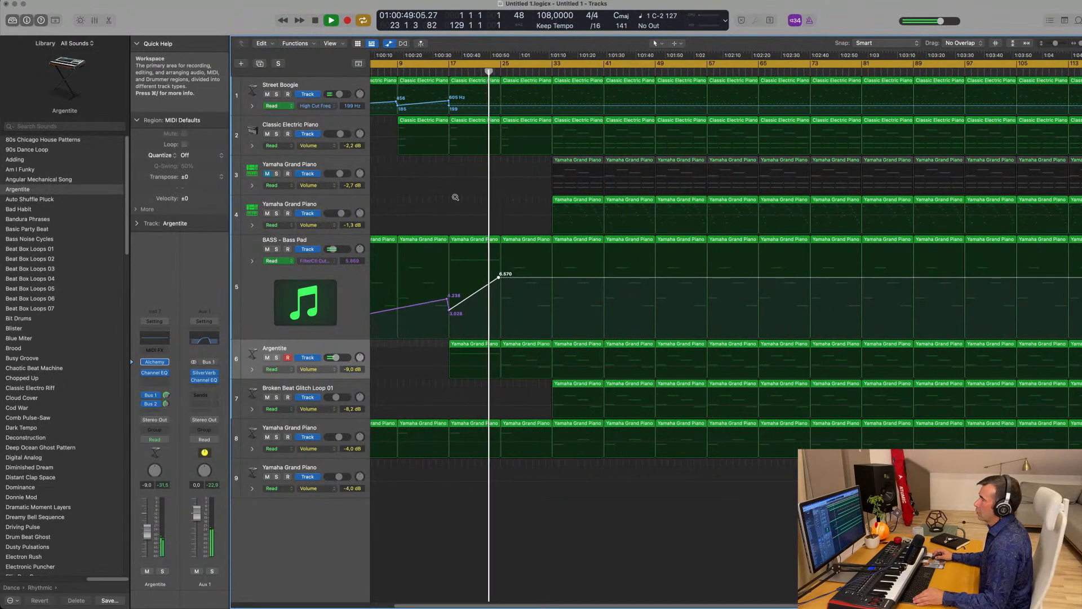
pyautogui.scroll(-2, 453, 196)
pyautogui.scroll(2, 451, 193)
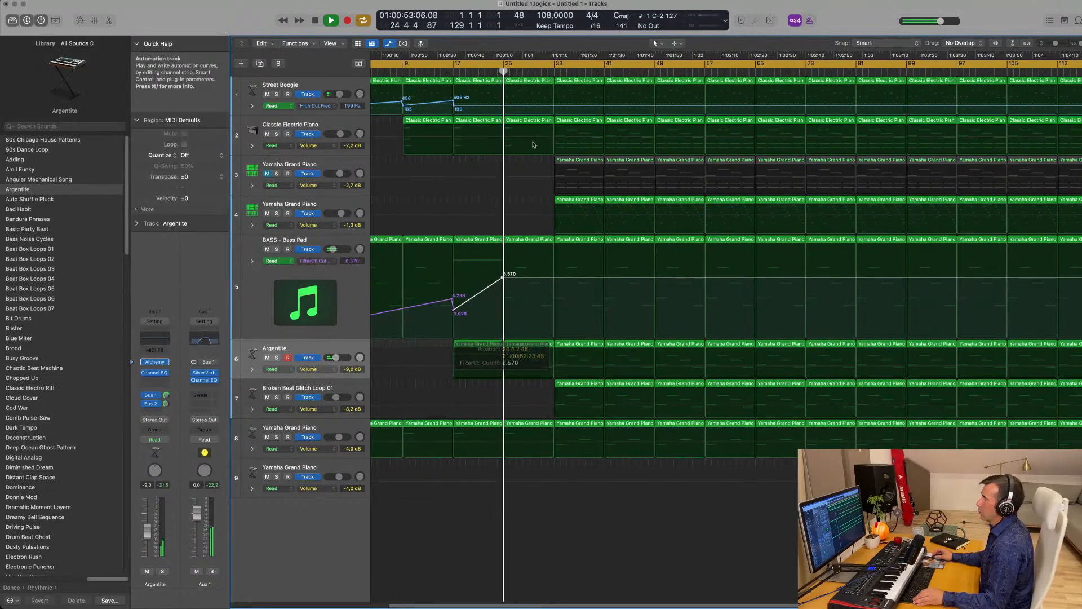
pyautogui.scroll(-2, 451, 194)
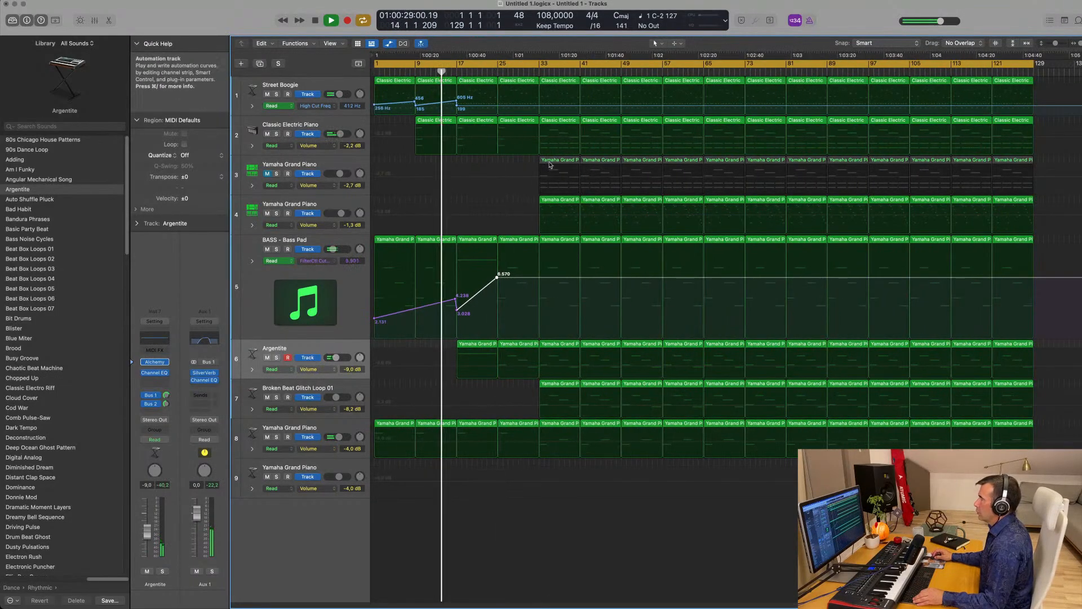
# - Move track 3's piano region from bar 33 to bar 25 and delete the nine notes after its first chord
pyautogui.doubleClick(547, 162)
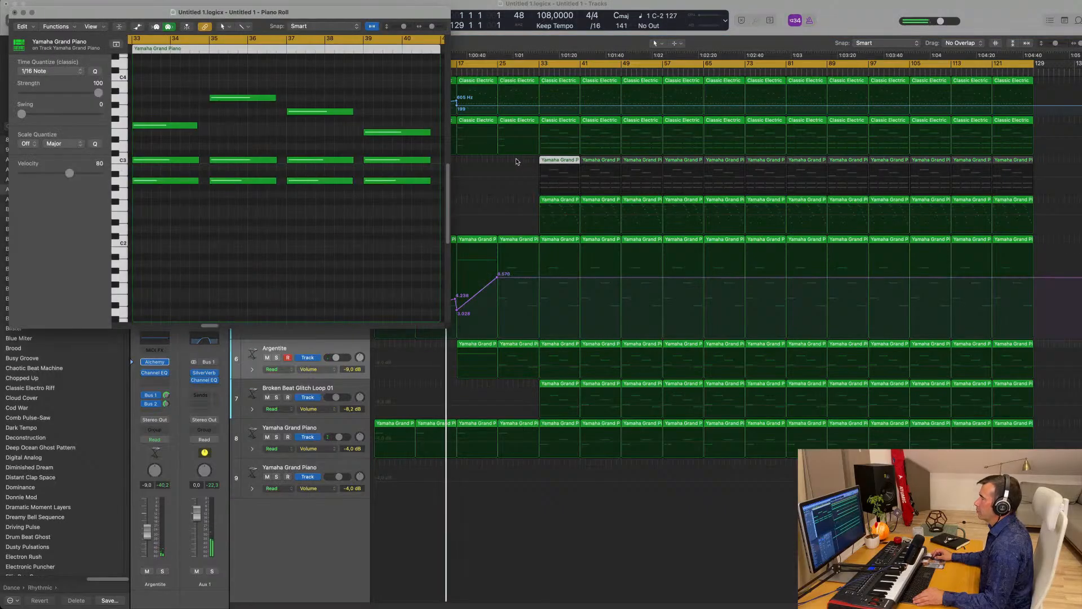
pyautogui.click(15, 12)
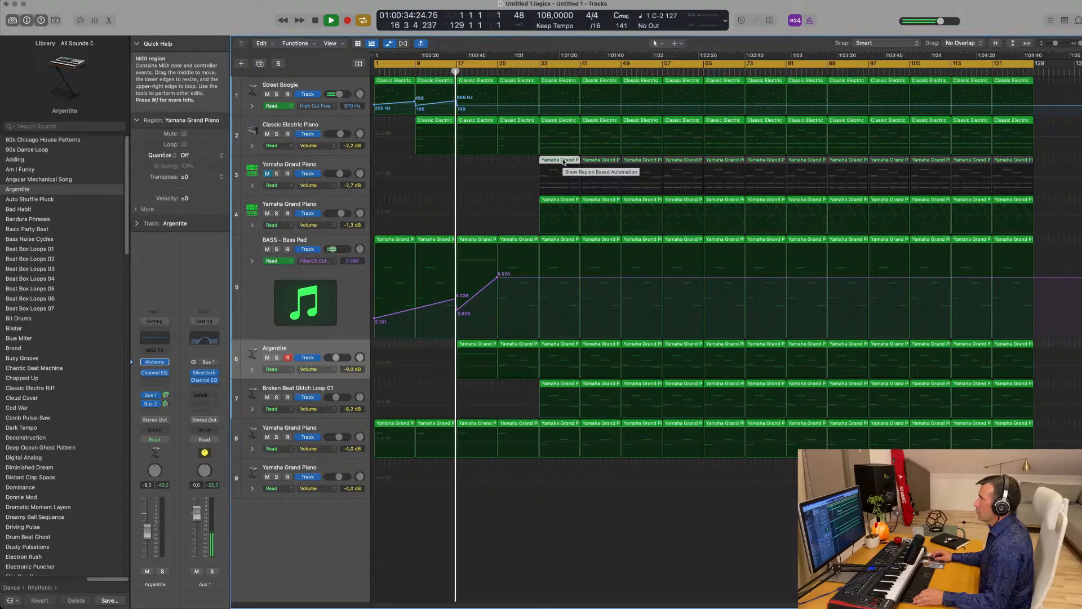
pyautogui.moveTo(563, 163); pyautogui.dragTo(518, 162)
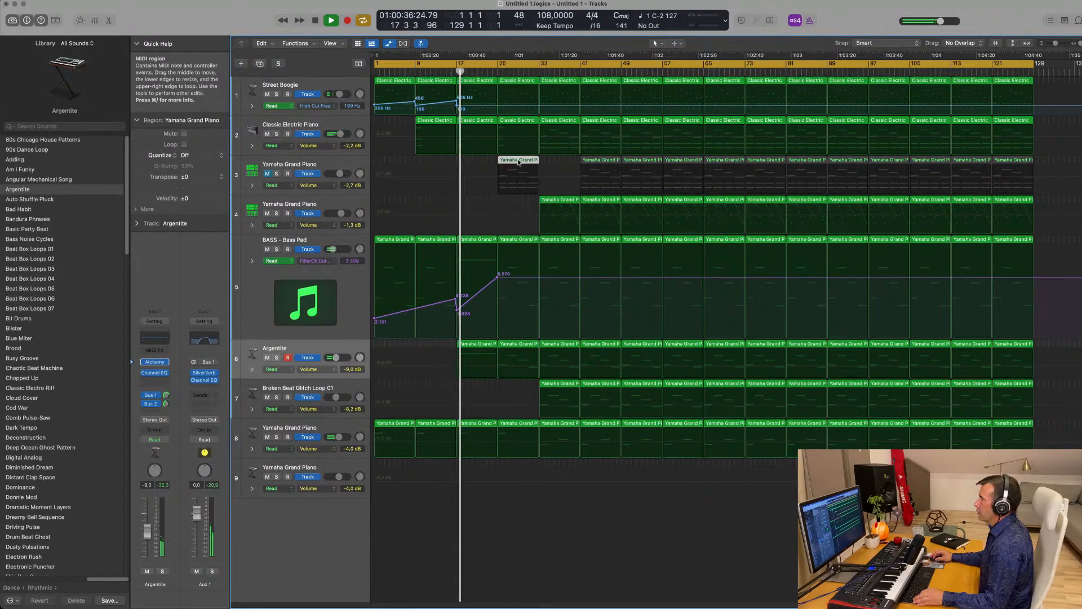
pyautogui.doubleClick(518, 161)
pyautogui.moveTo(653, 277); pyautogui.dragTo(727, 380)
pyautogui.press('Delete')
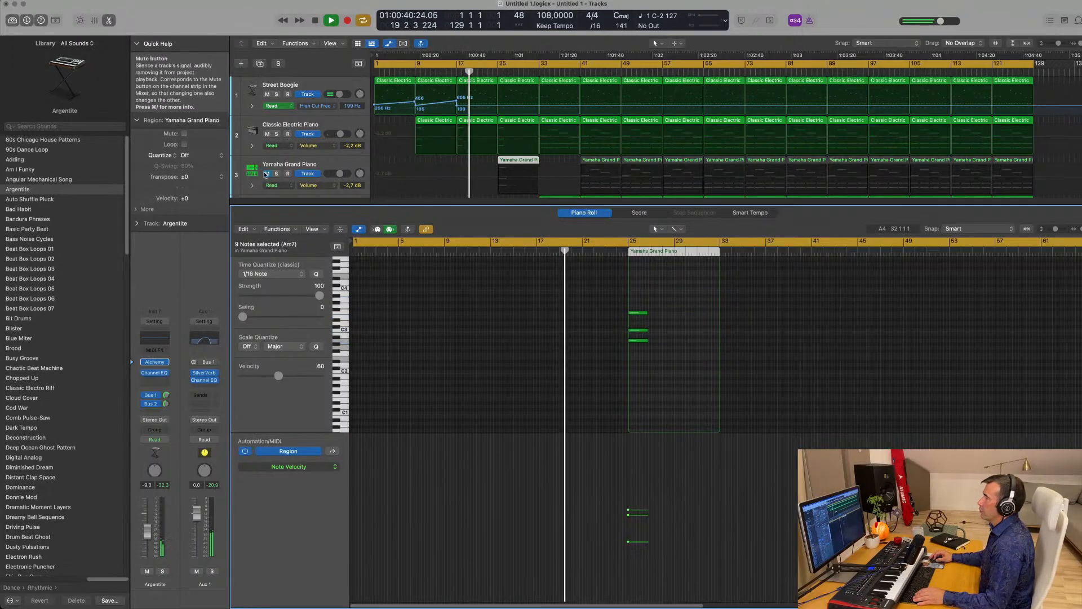
# - Back in the arrangement, toggle the mixer and select the 6.570 cutoff automation point
pyautogui.click(420, 182)
pyautogui.press('x')
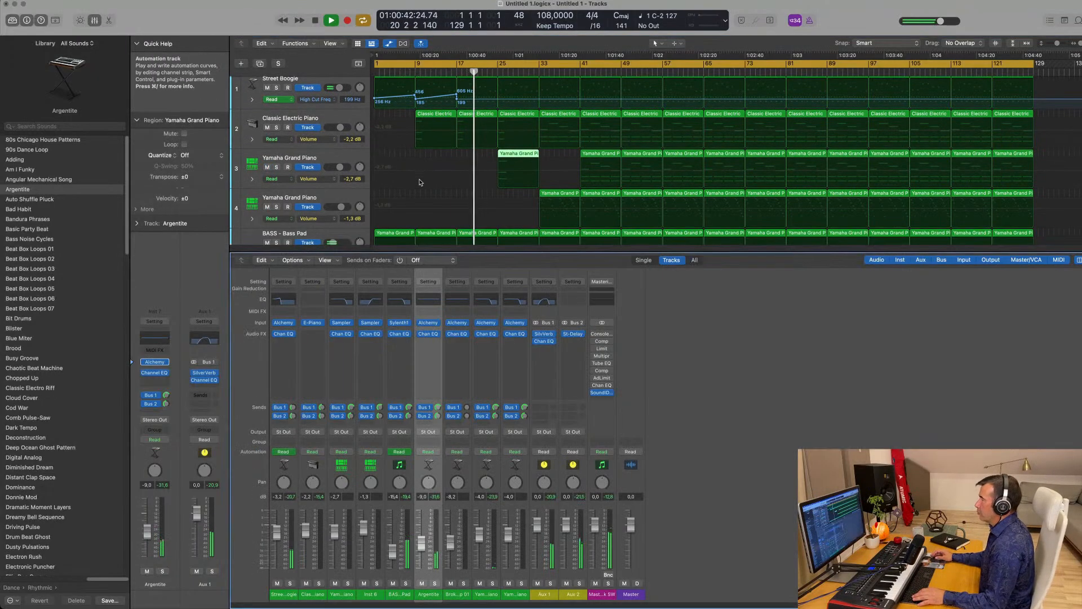
pyautogui.press('x')
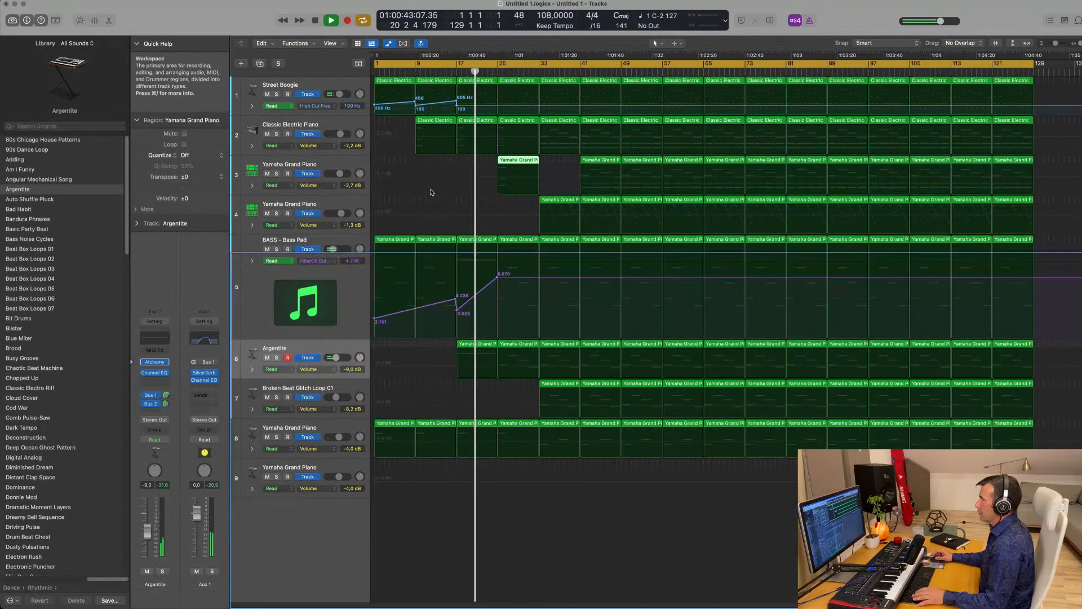
pyautogui.click(501, 278)
# - Drop the BASS cutoff back to 3.073 right after the 6.570 peak
pyautogui.moveTo(501, 278); pyautogui.dragTo(502, 313)
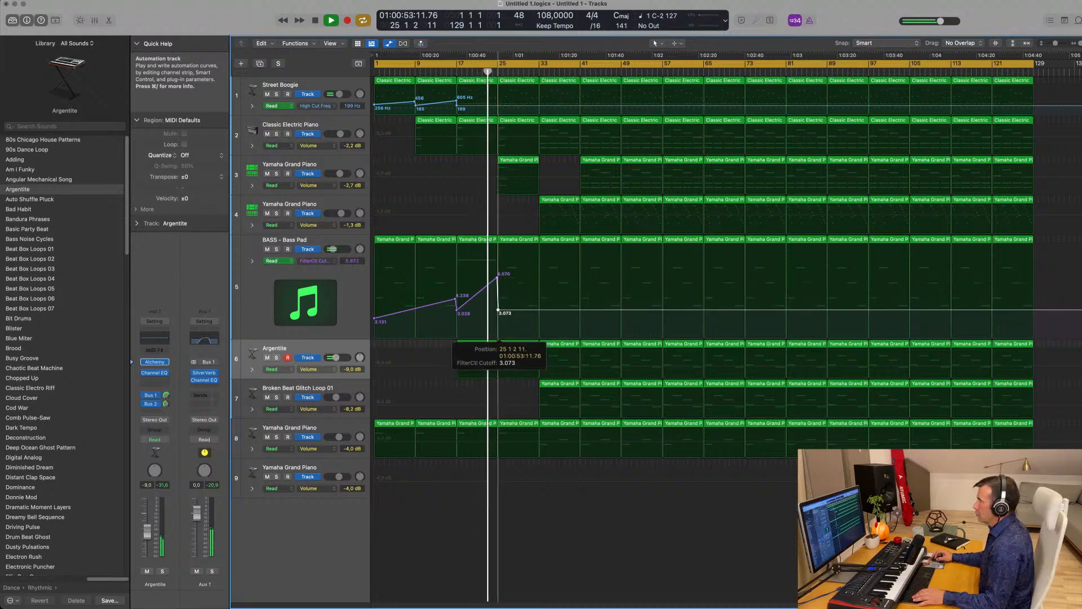
pyautogui.press('super+Right')
pyautogui.press('super+Right')
pyautogui.press('super+Right')
pyautogui.press('super+Left')
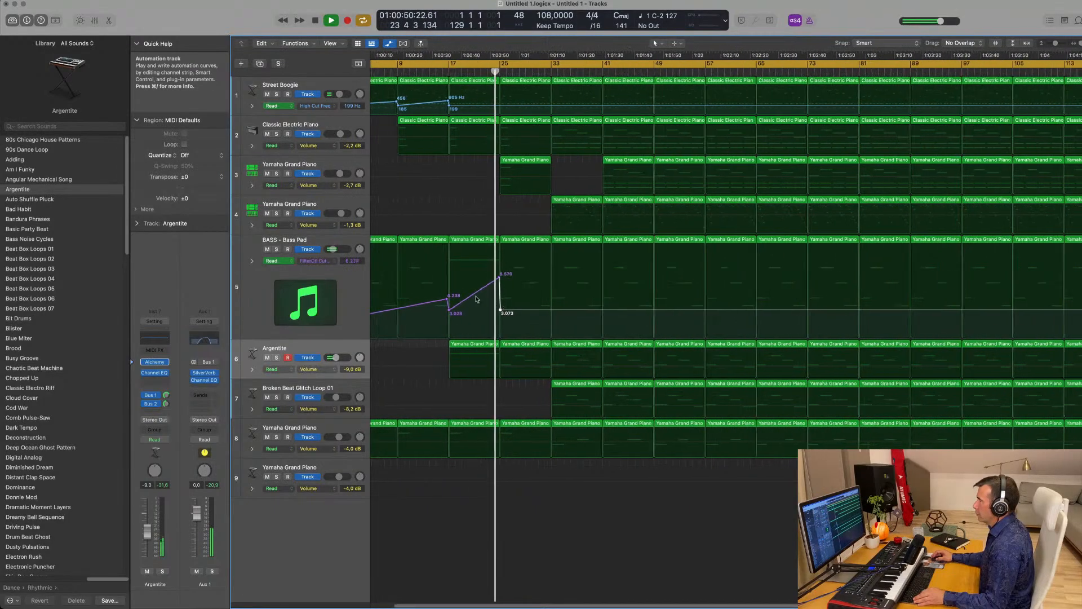
pyautogui.press('super+Left')
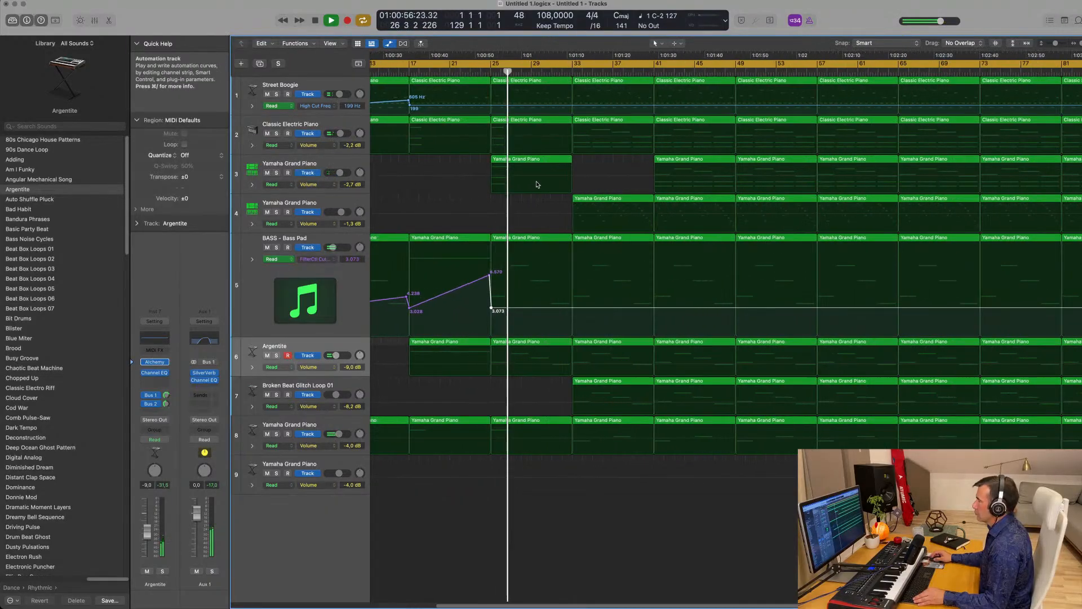
pyautogui.press('super+Right')
pyautogui.press('super+Right')
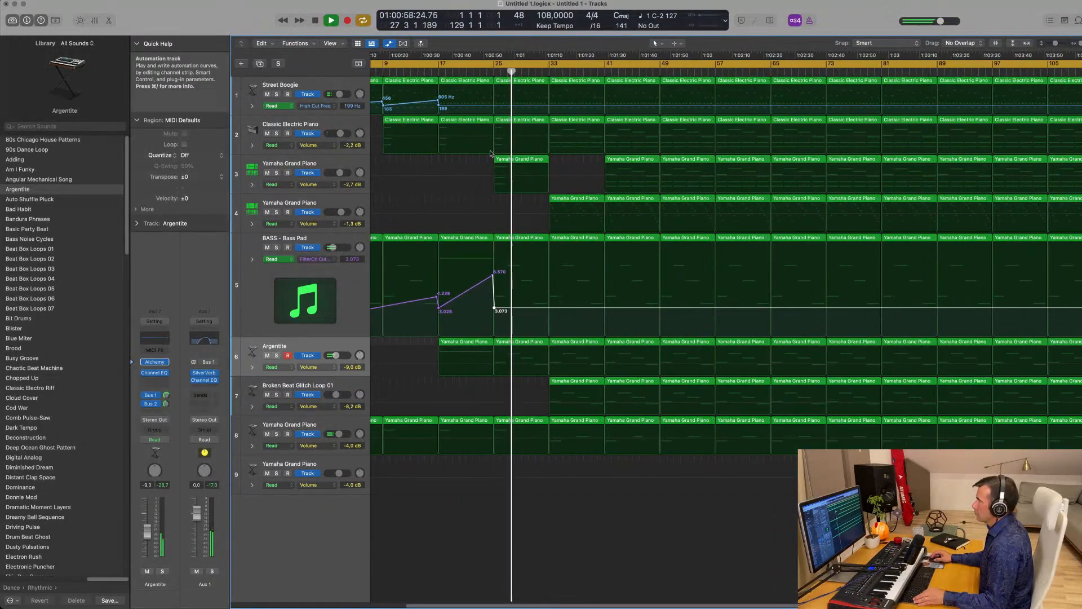
pyautogui.click(479, 68)
pyautogui.press('super+Left')
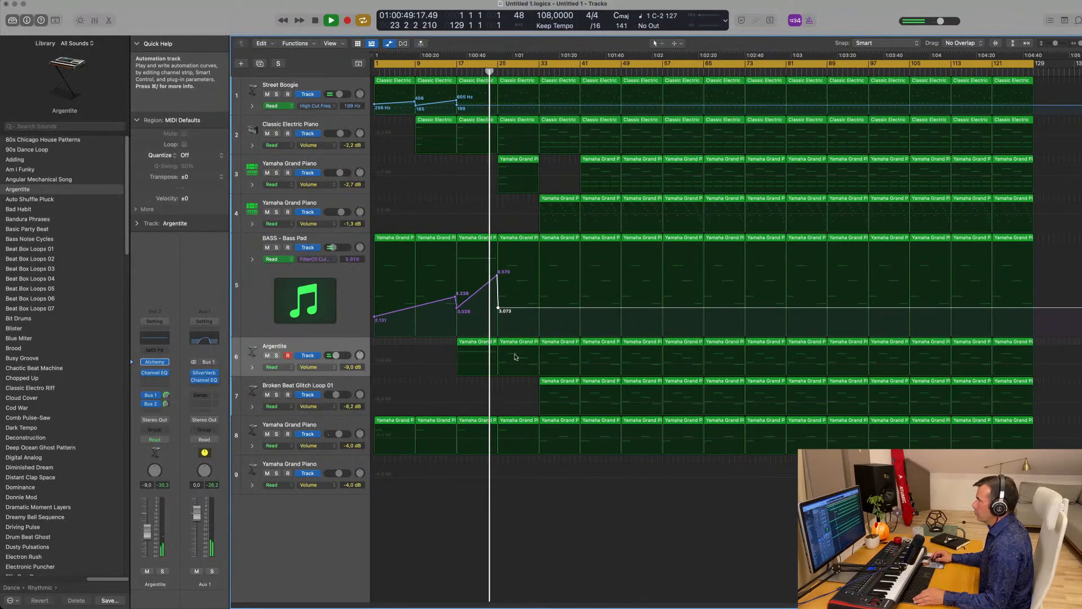
# - Pull track 4's volume automation down and delete the region at bar 25
pyautogui.moveTo(519, 235)
pyautogui.mouseDown()
pyautogui.moveTo(522, 359)
pyautogui.moveTo(522, 237)
pyautogui.mouseUp()
pyautogui.click(522, 237)
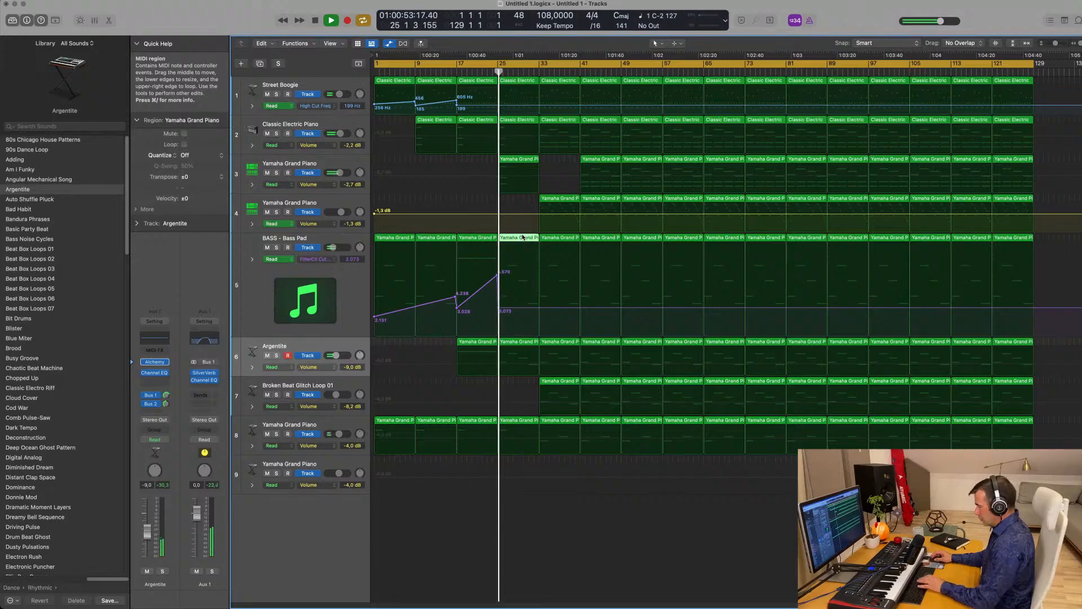
pyautogui.click(525, 343)
pyautogui.press('Delete')
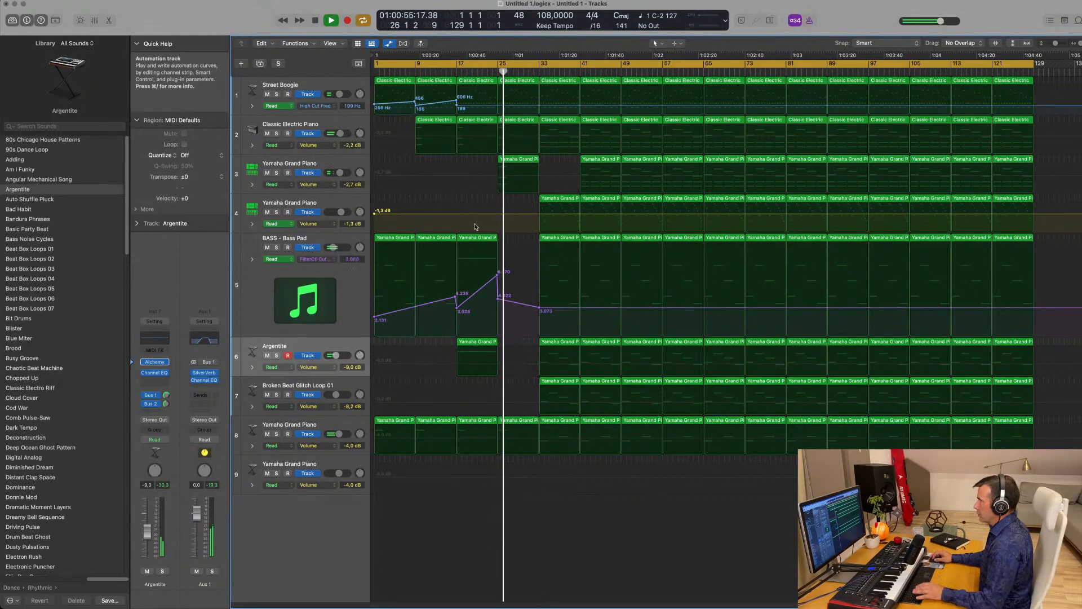
pyautogui.click(475, 238)
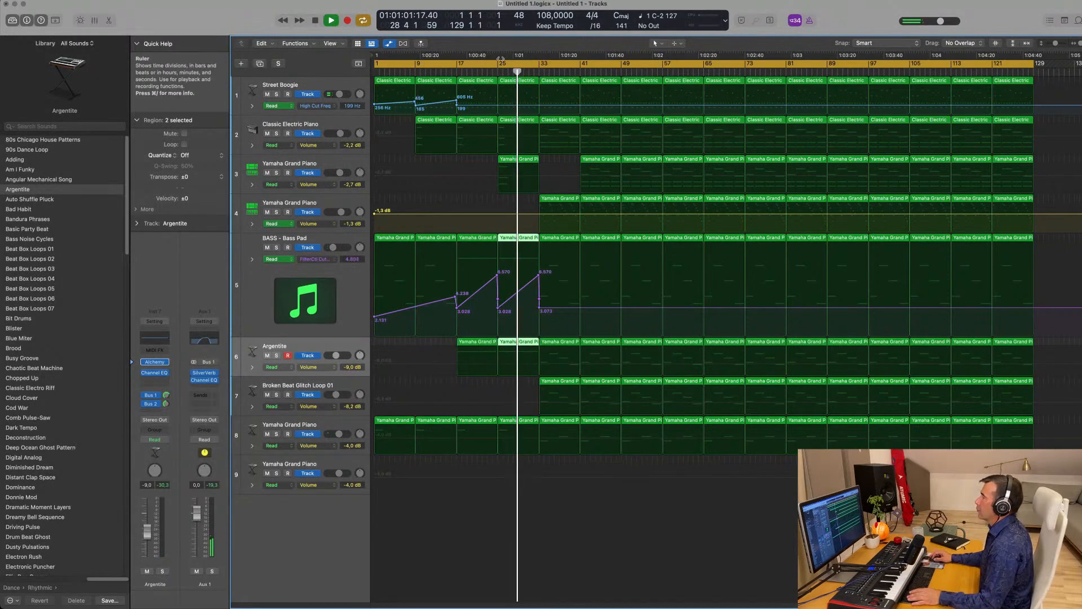
pyautogui.click(498, 69)
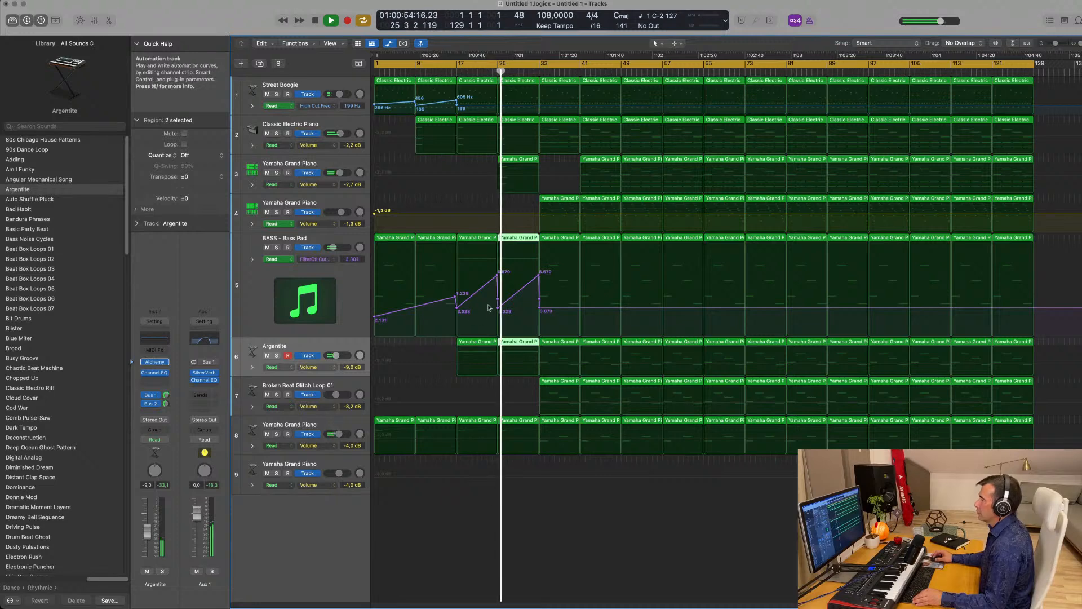
pyautogui.click(344, 350)
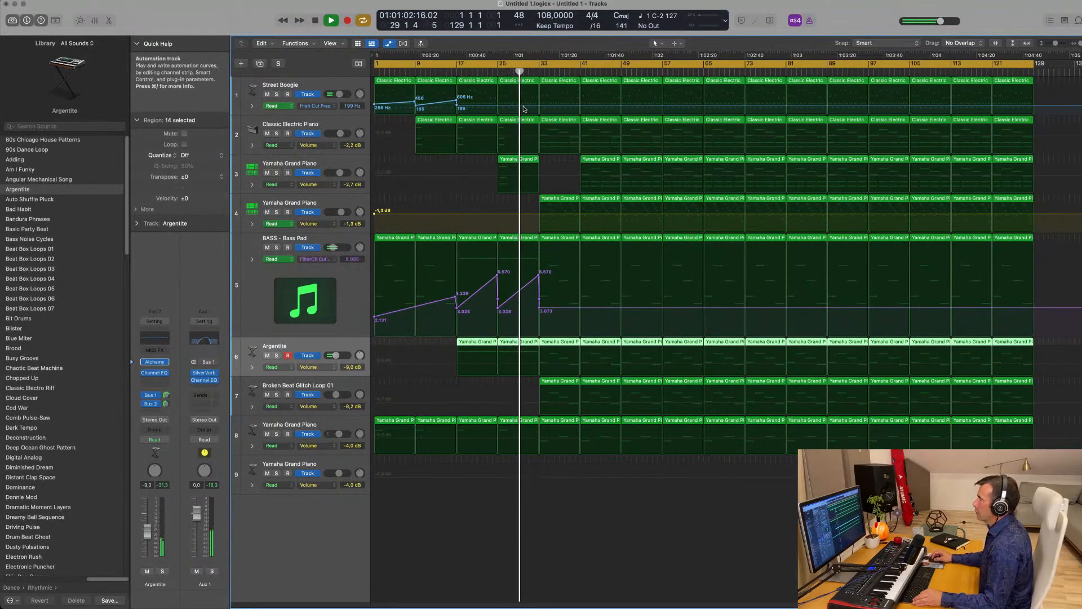
# - Add a Street Boogie high-cut point of about 910 Hz just before bar 33 and audition it
pyautogui.click(543, 106)
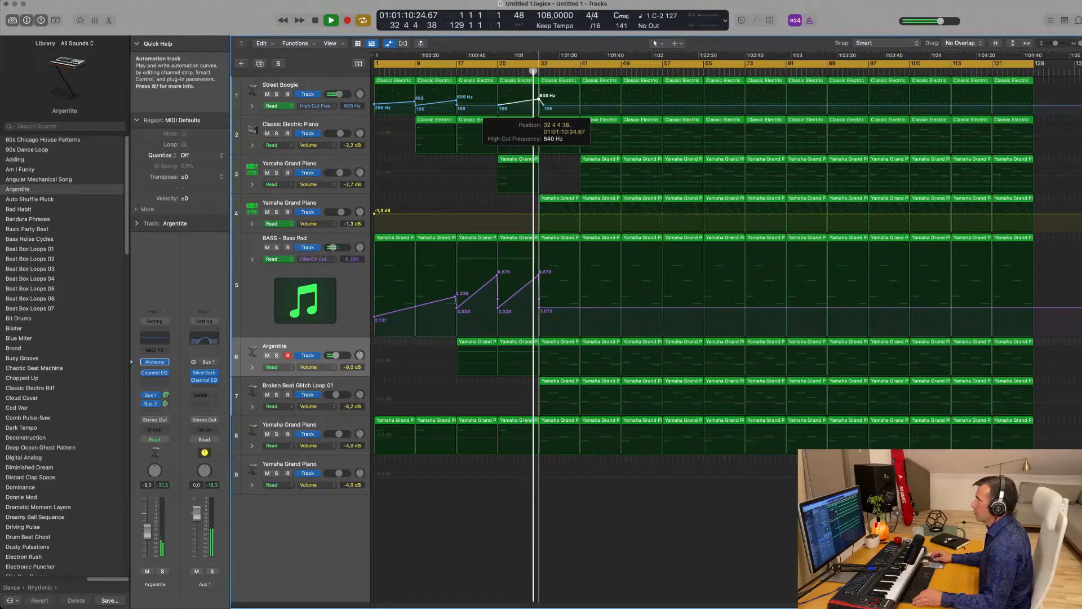
pyautogui.moveTo(542, 106); pyautogui.dragTo(538, 98)
pyautogui.click(493, 73)
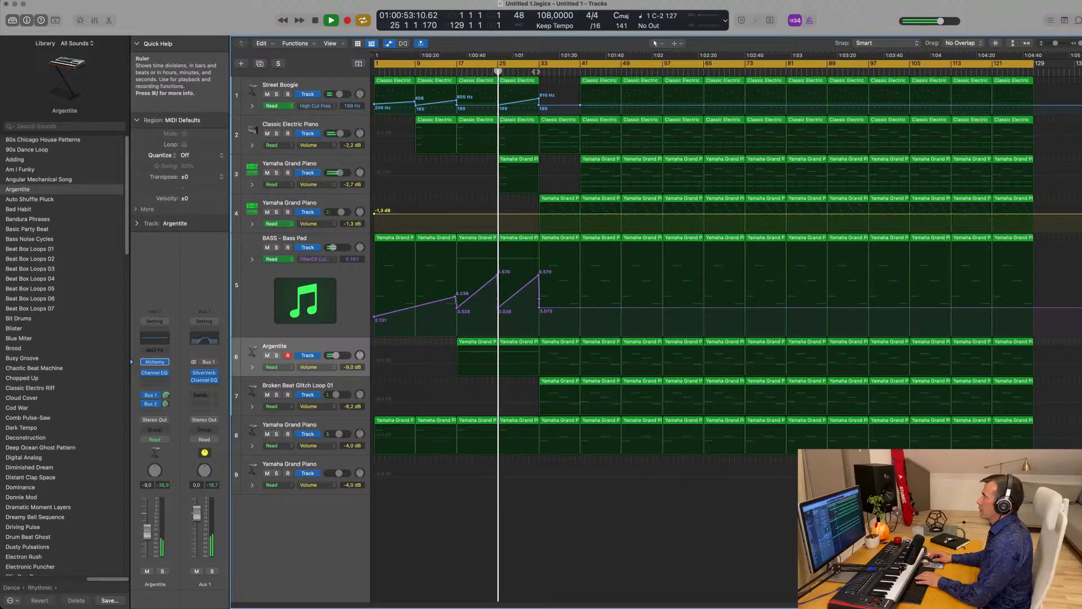
pyautogui.click(535, 72)
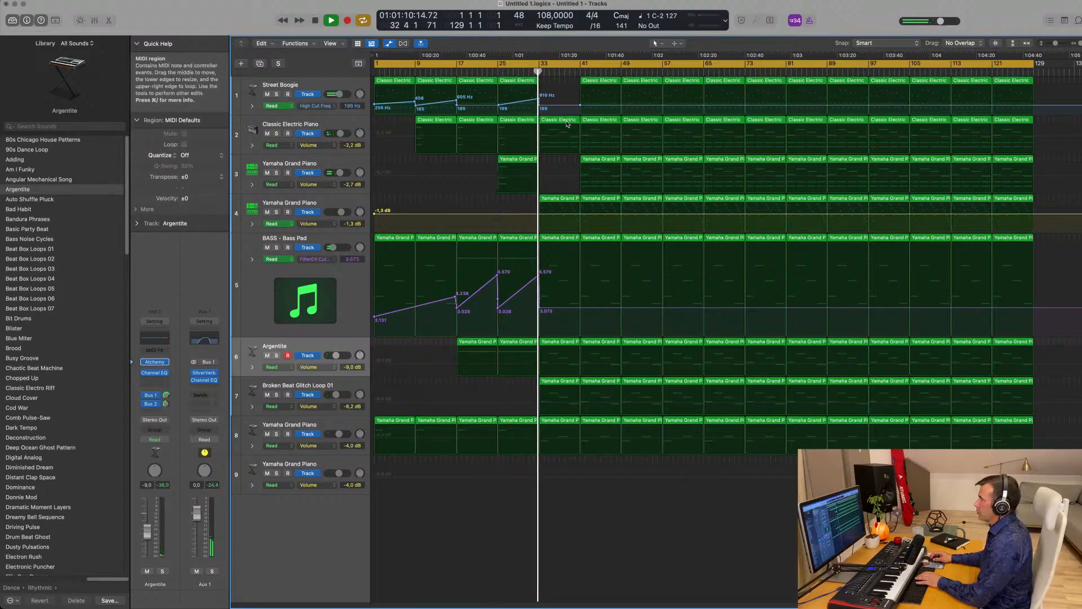
# - Copy track 3's bar-41 piano region back to bar 33 and replay from bar 31
pyautogui.click(605, 162)
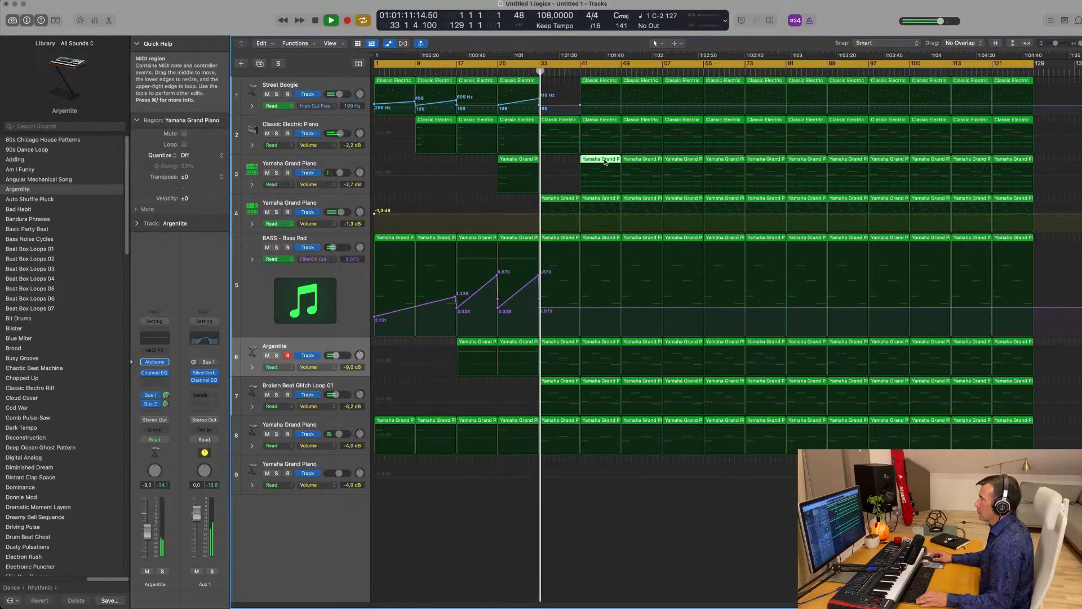
pyautogui.moveTo(605, 162); pyautogui.dragTo(566, 163)
pyautogui.click(526, 72)
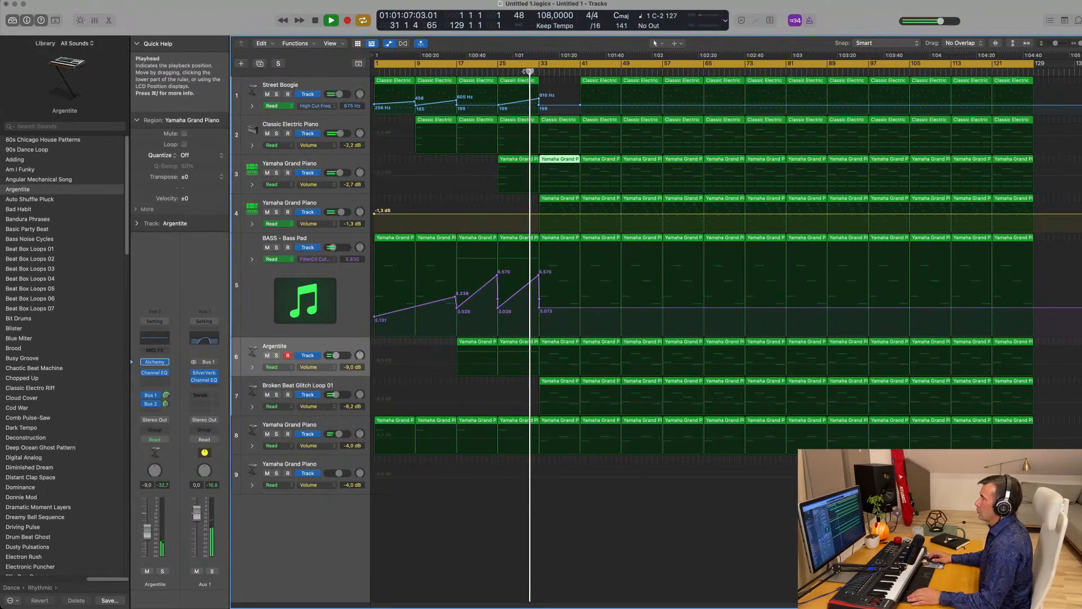
pyautogui.click(374, 215)
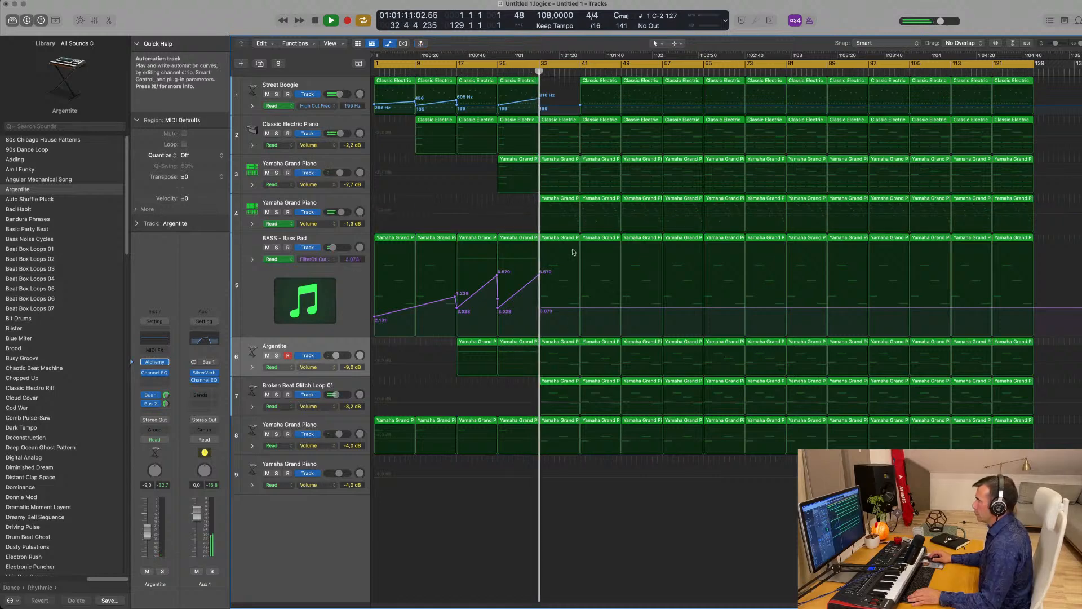
# - Delete the bar-33 regions on tracks 6, 7 and 8, plus track 6's bar-41 region
pyautogui.click(560, 381)
pyautogui.press('Delete')
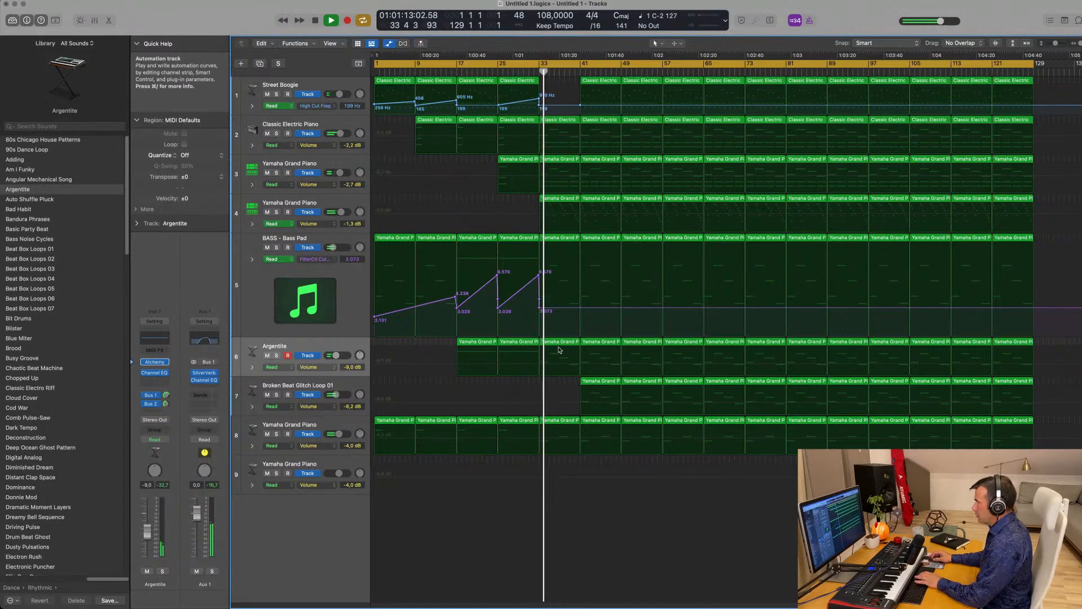
pyautogui.click(559, 351)
pyautogui.press('Delete')
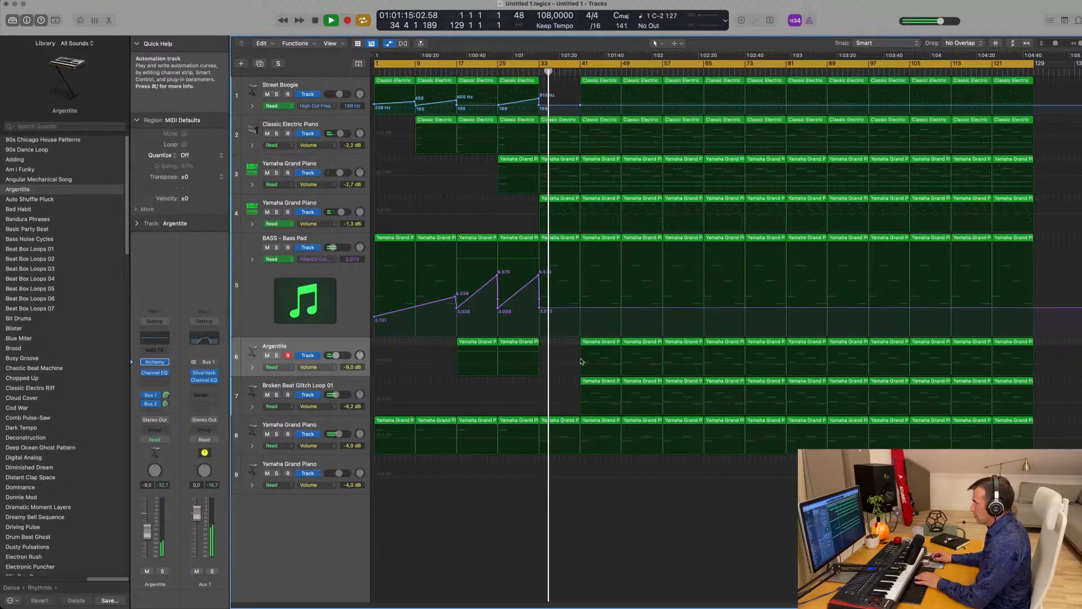
pyautogui.click(560, 430)
pyautogui.press('Delete')
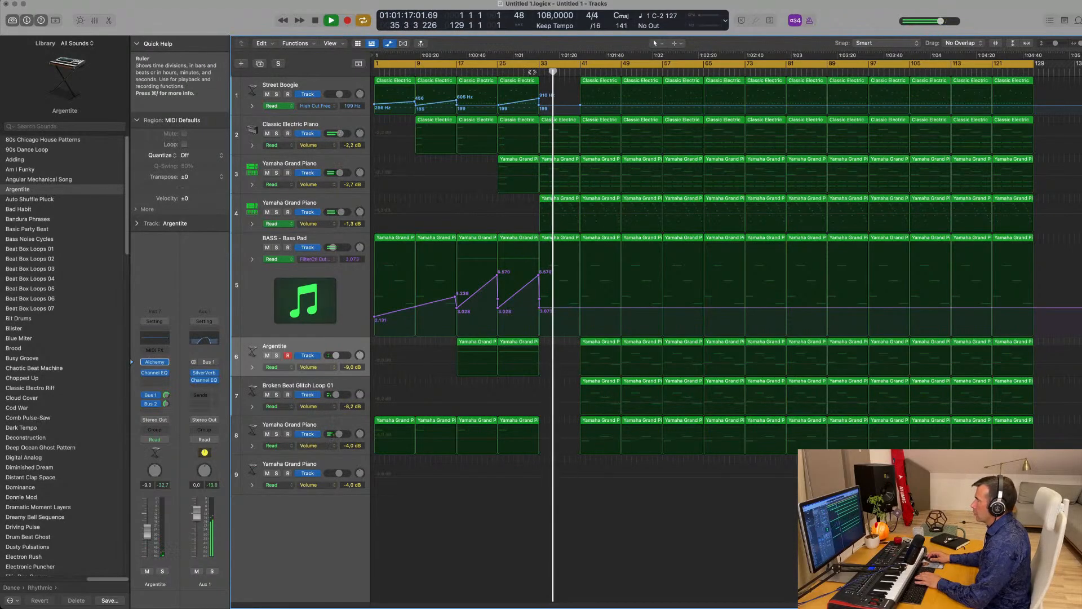
pyautogui.click(603, 364)
pyautogui.press('Delete')
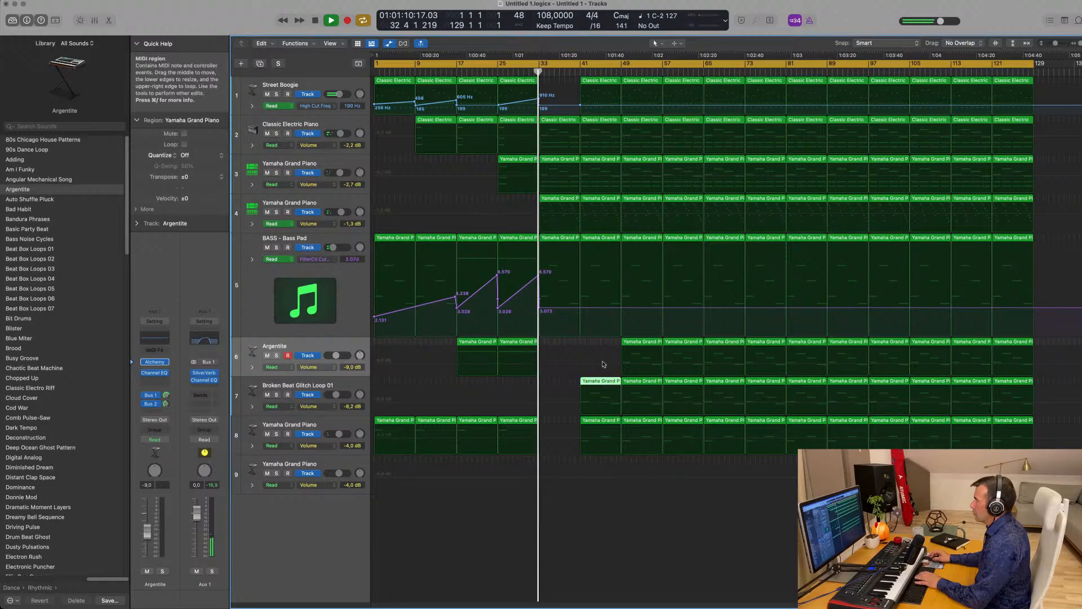
# - Lower the bass pad filter cutoff to 0.010 at bar 33 and delete tracks 7 and 8's bar-41 regions
pyautogui.moveTo(539, 311); pyautogui.dragTo(540, 334)
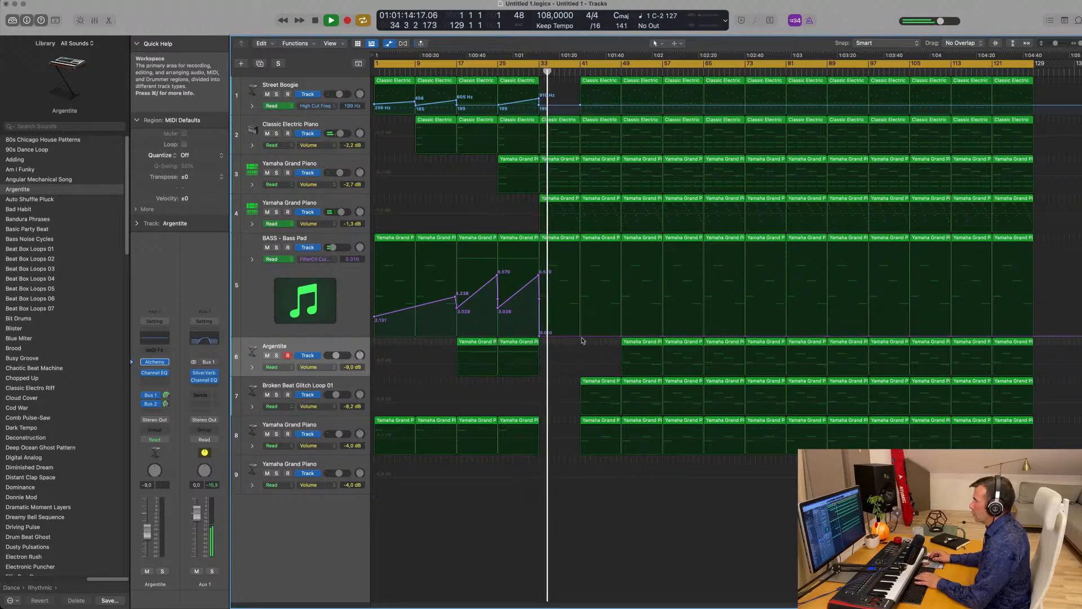
pyautogui.click(591, 380)
pyautogui.press('Delete')
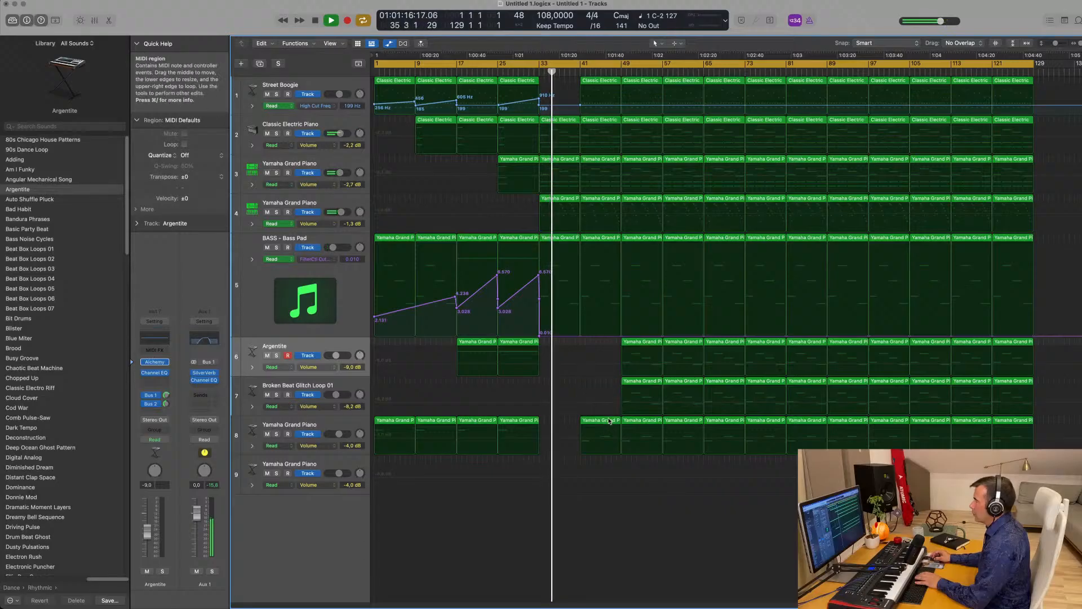
pyautogui.click(592, 421)
pyautogui.press('Delete')
pyautogui.click(534, 70)
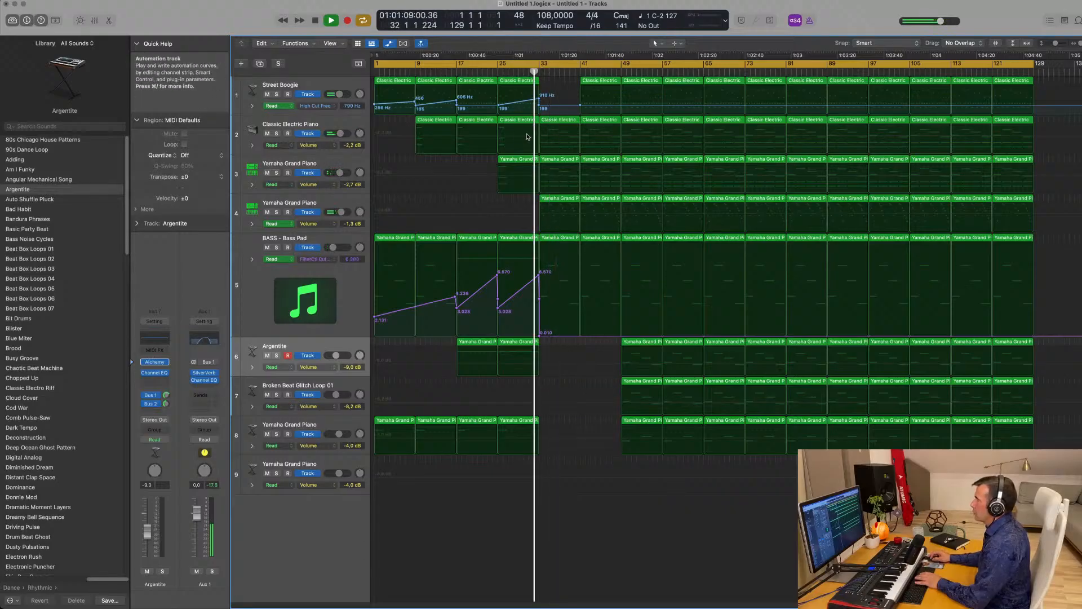
# - Delete track 3's bar-33 piano copy and its piano region at bar 41
pyautogui.click(563, 175)
pyautogui.press('Delete')
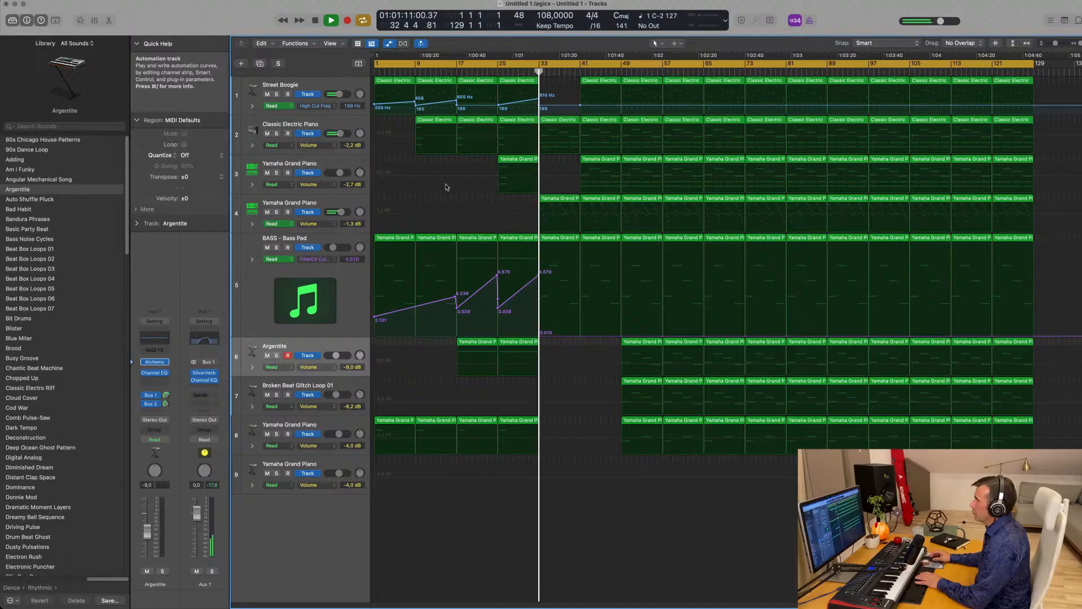
pyautogui.click(350, 203)
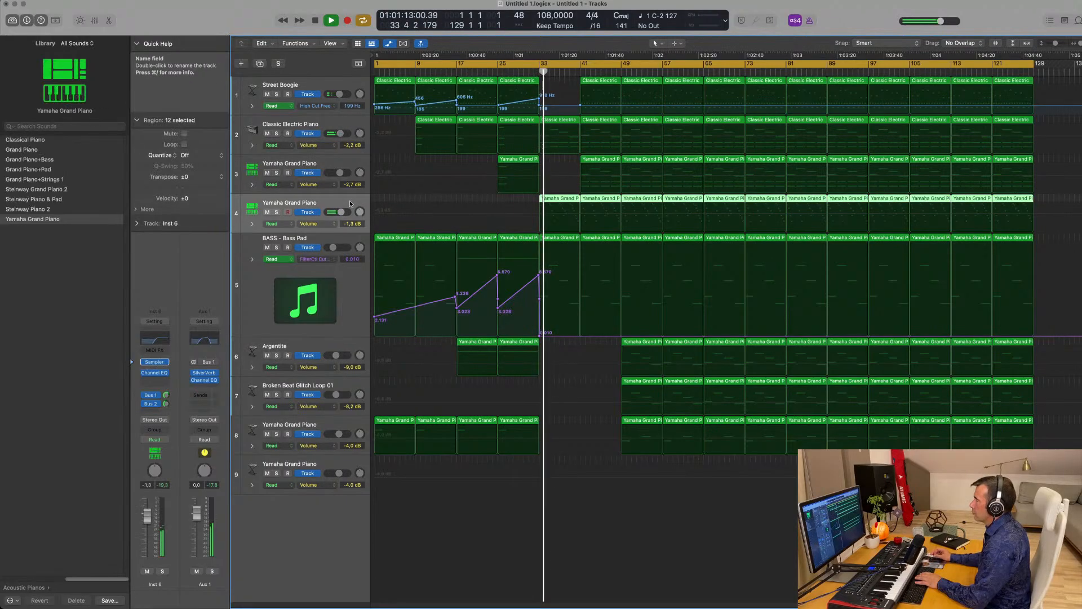
pyautogui.click(592, 499)
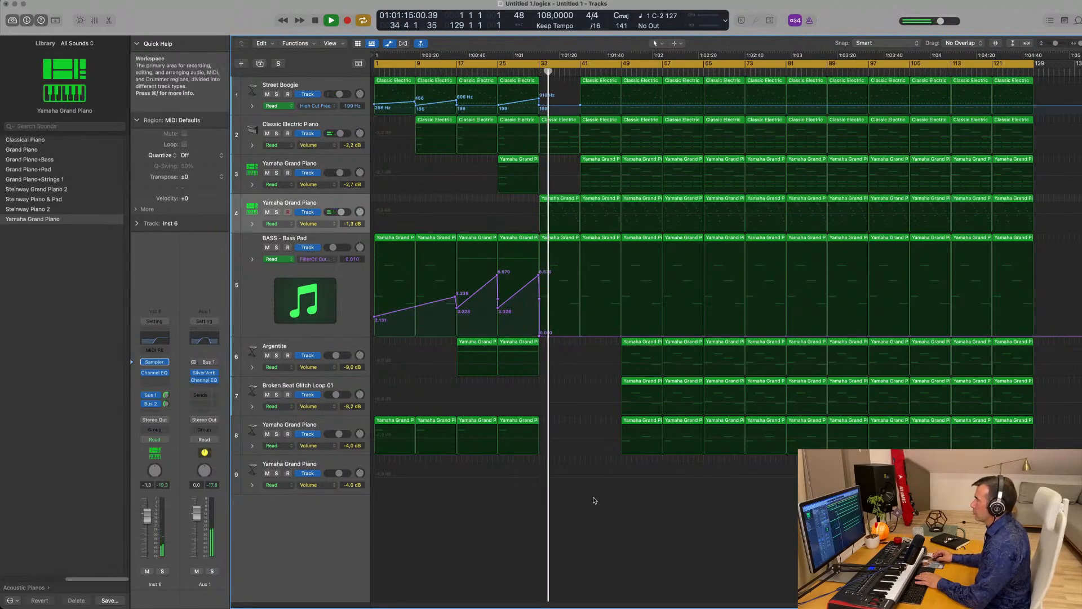
pyautogui.press('Delete')
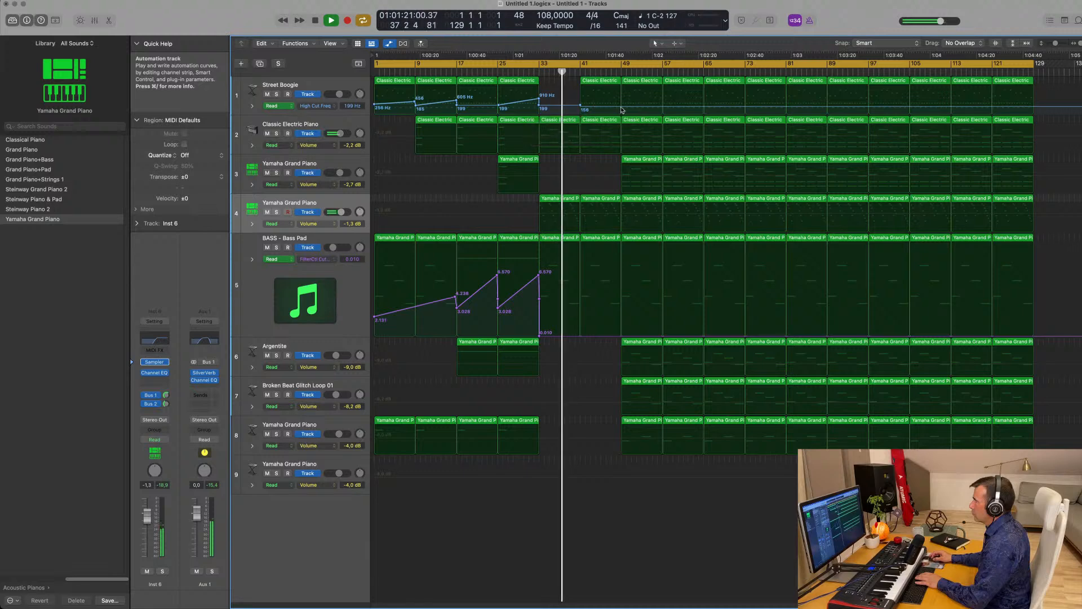
# - Raise Street Boogie's high cut to 1700 Hz at bar 49 and add two electric piano volume points
pyautogui.moveTo(621, 108); pyautogui.dragTo(620, 96)
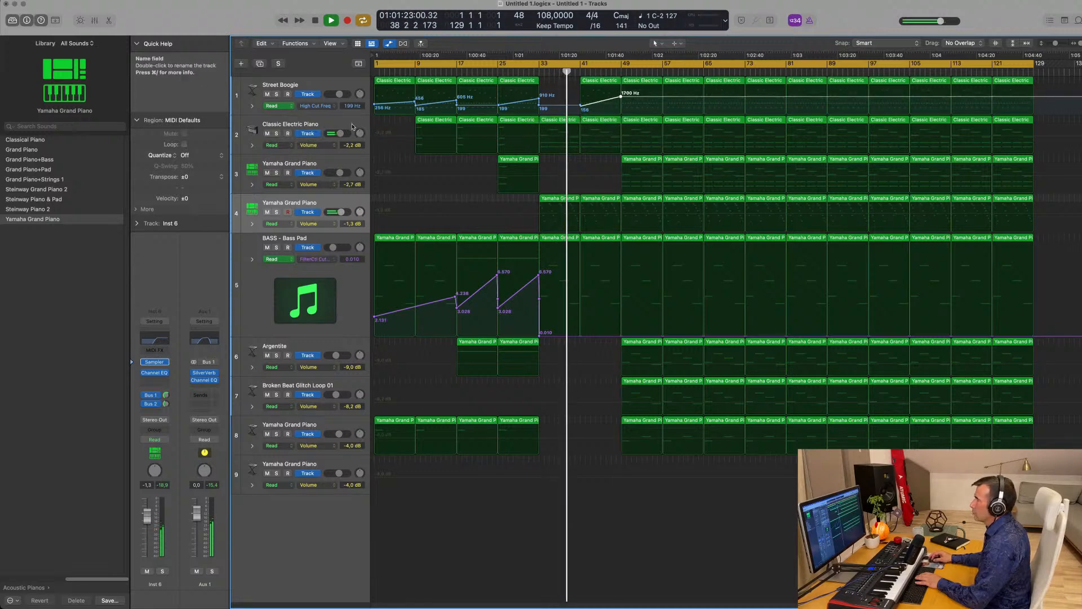
pyautogui.click(345, 125)
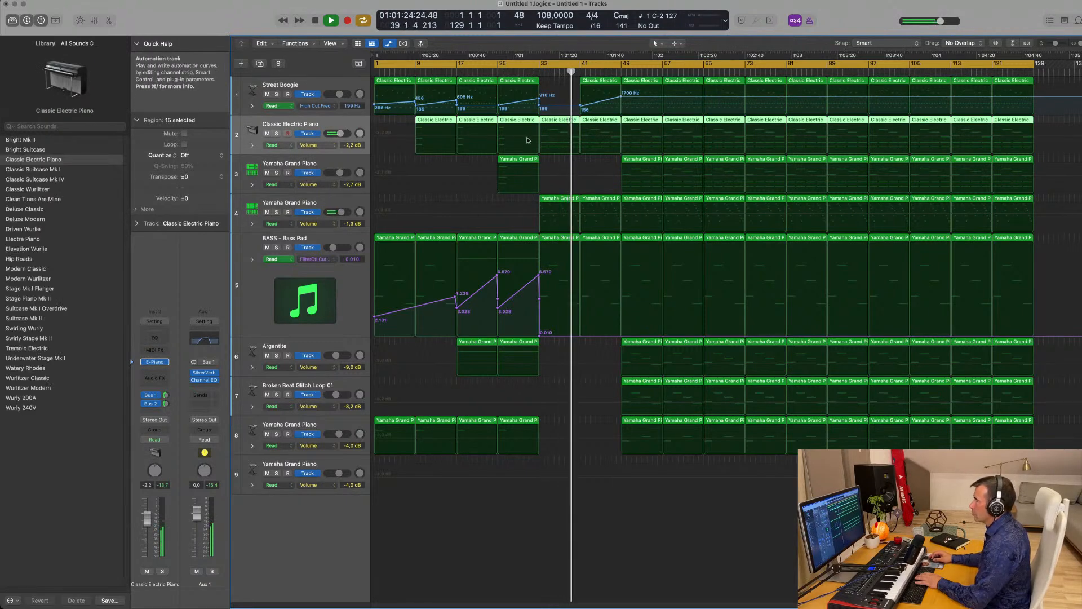
pyautogui.click(533, 140)
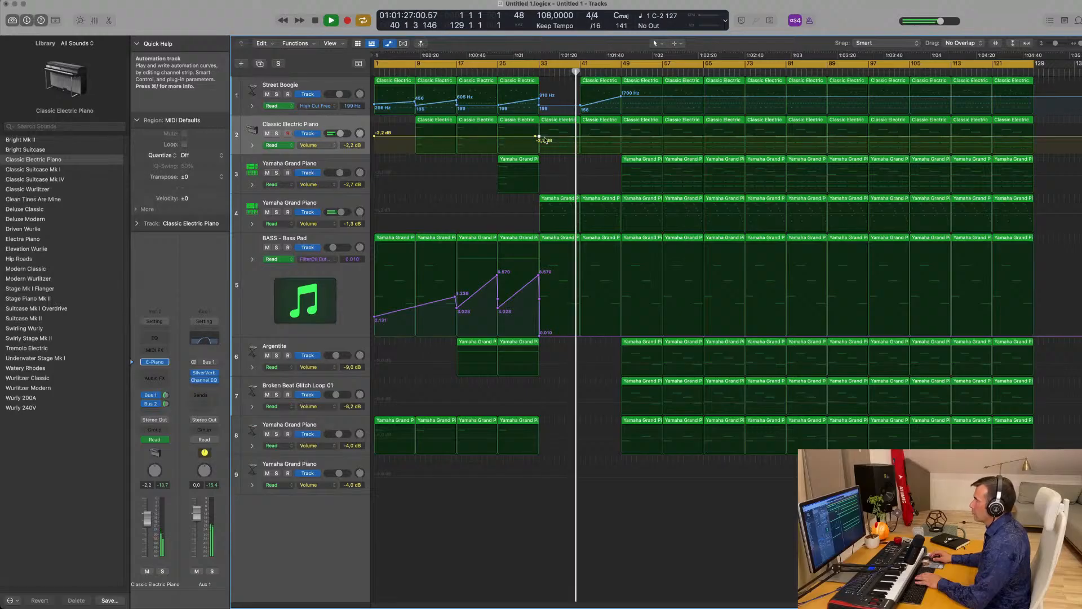
pyautogui.click(619, 137)
pyautogui.click(530, 122)
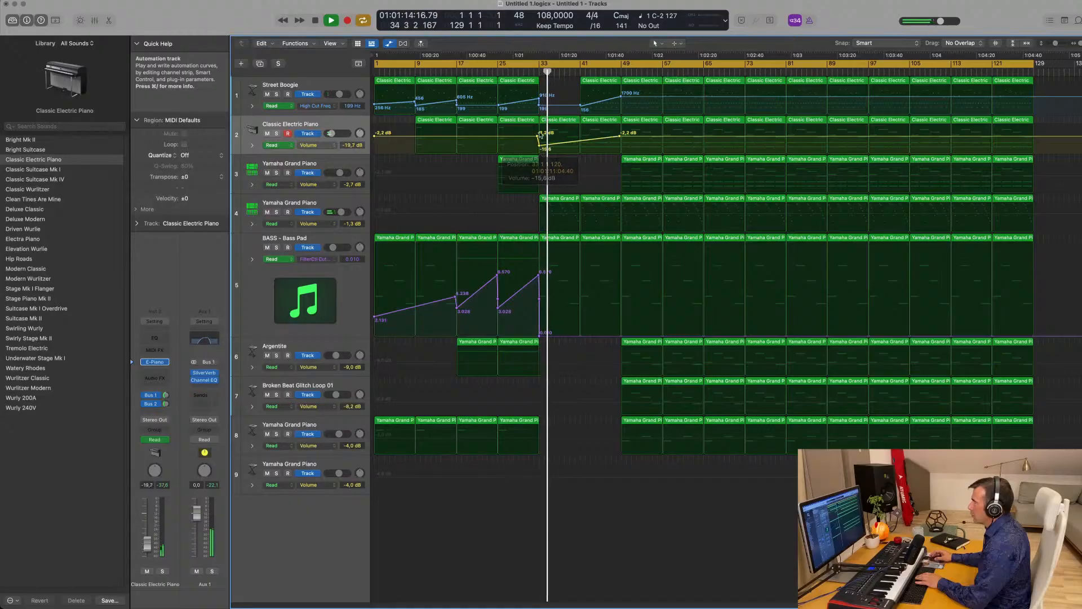
# - Dip the electric piano volume near bar 41 and ramp the bass pad cutoff up toward 5.954
pyautogui.click(529, 72)
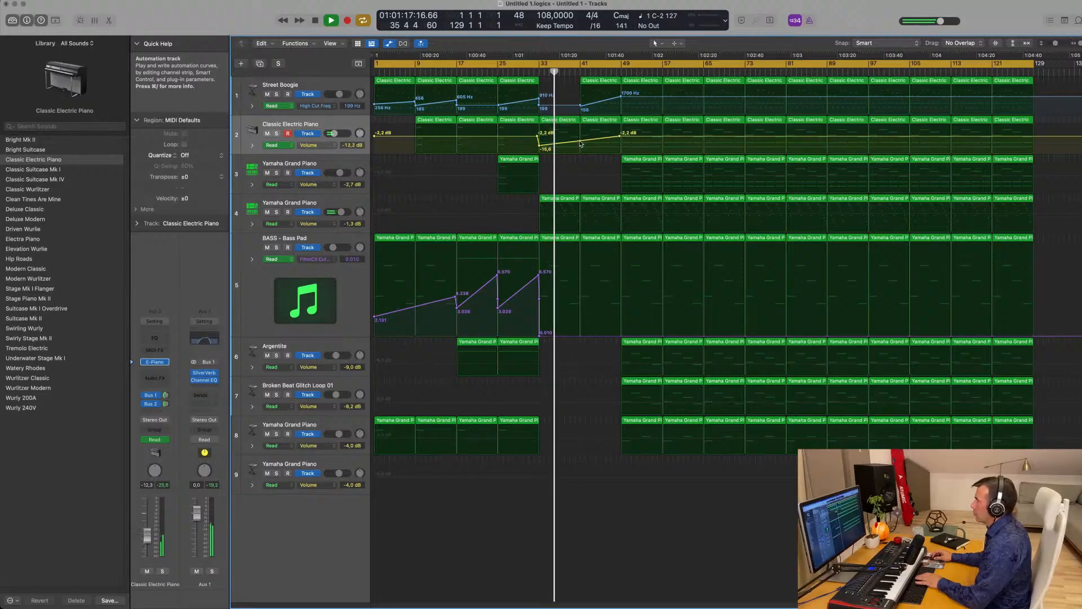
pyautogui.moveTo(581, 140); pyautogui.dragTo(582, 143)
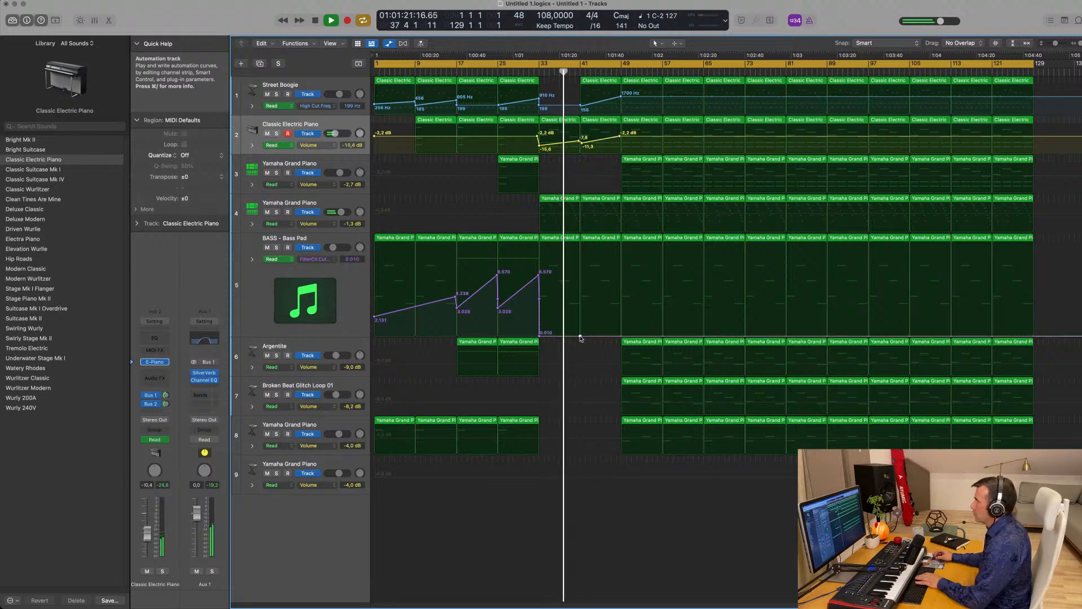
pyautogui.moveTo(581, 333); pyautogui.dragTo(620, 277)
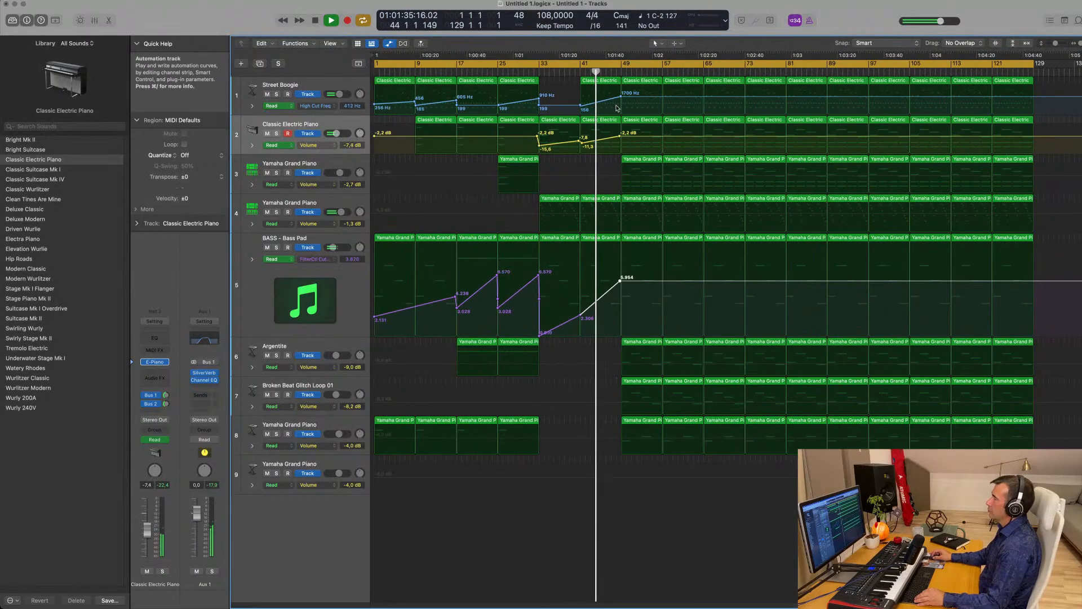
# - At bar 49 set high cut to 256 Hz and bass cutoff to 2.982, then delete track 4's two regions
pyautogui.moveTo(621, 98); pyautogui.dragTo(622, 105)
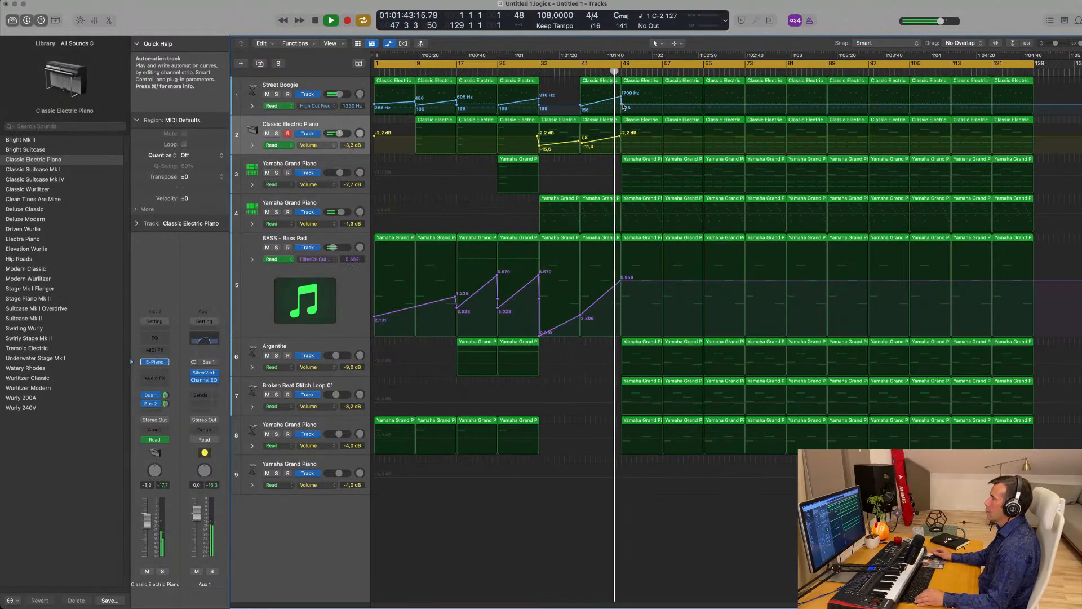
pyautogui.moveTo(623, 284); pyautogui.dragTo(622, 310)
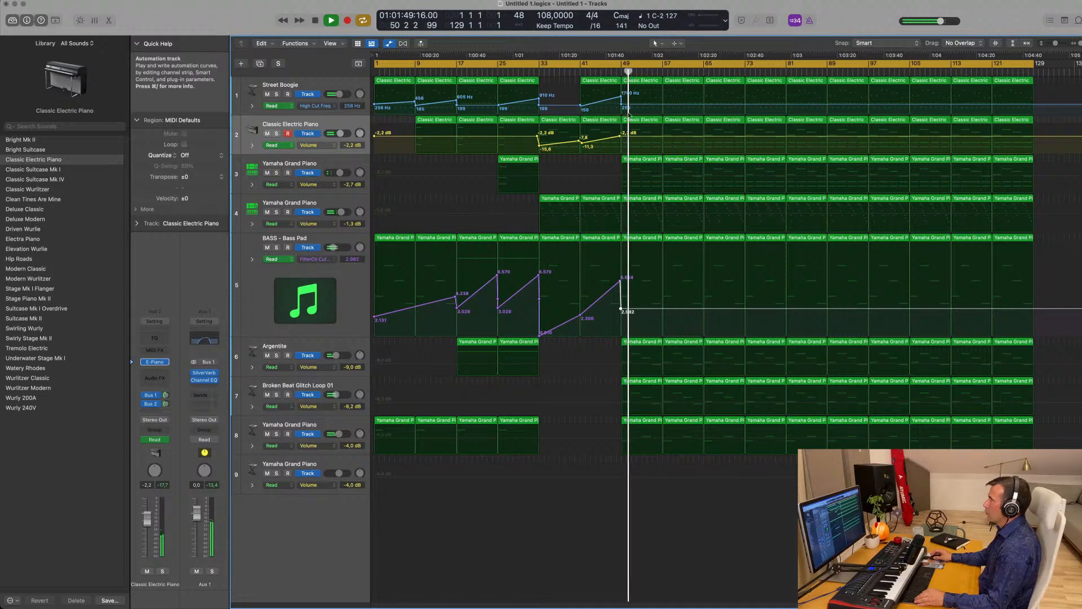
pyautogui.click(647, 201)
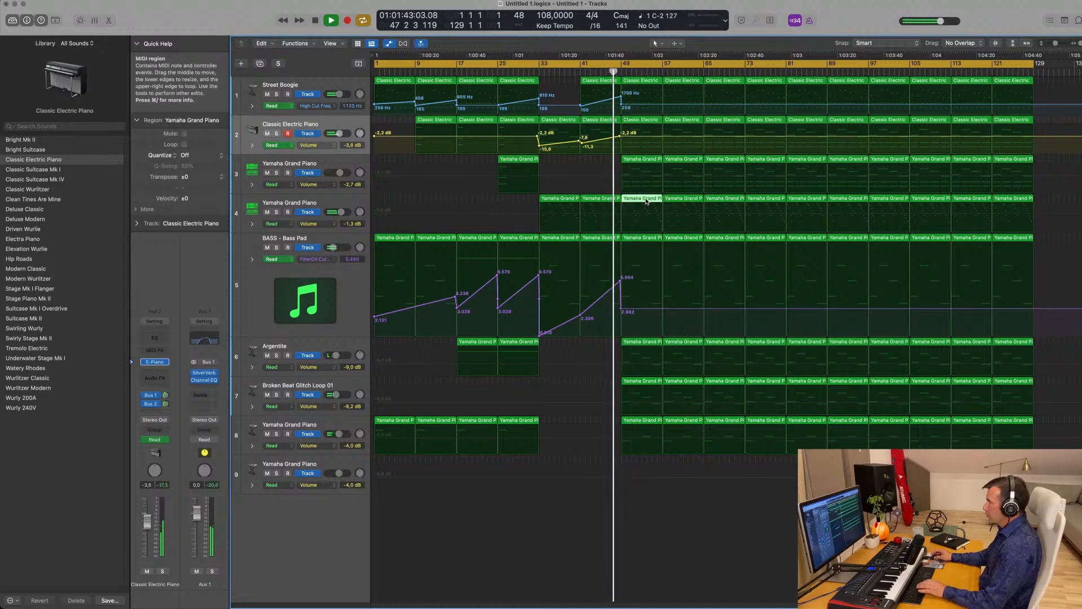
pyautogui.press('Delete')
pyautogui.click(678, 202)
pyautogui.press('Delete')
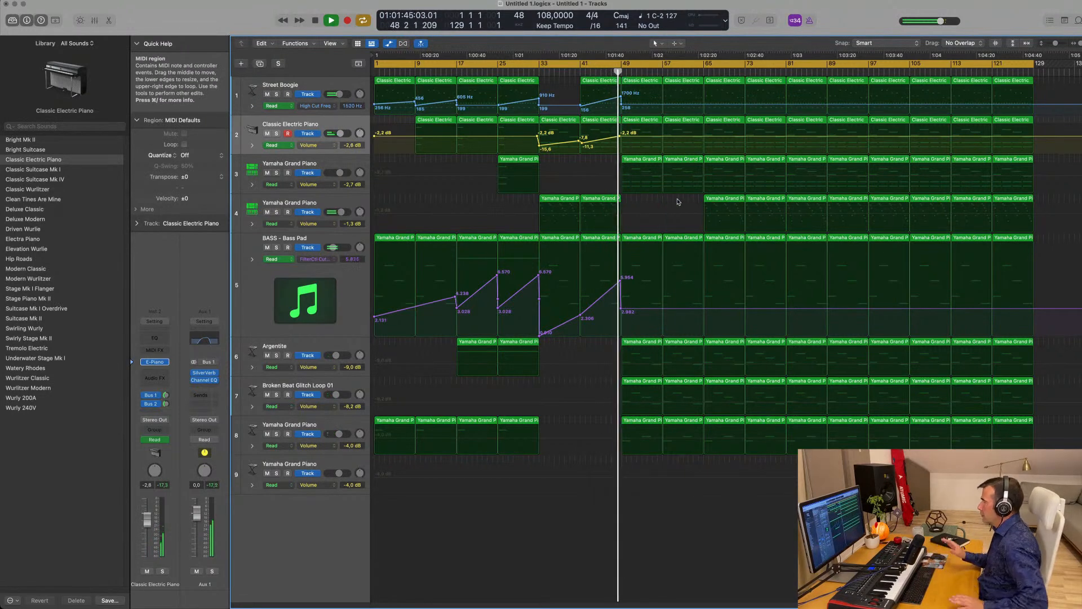